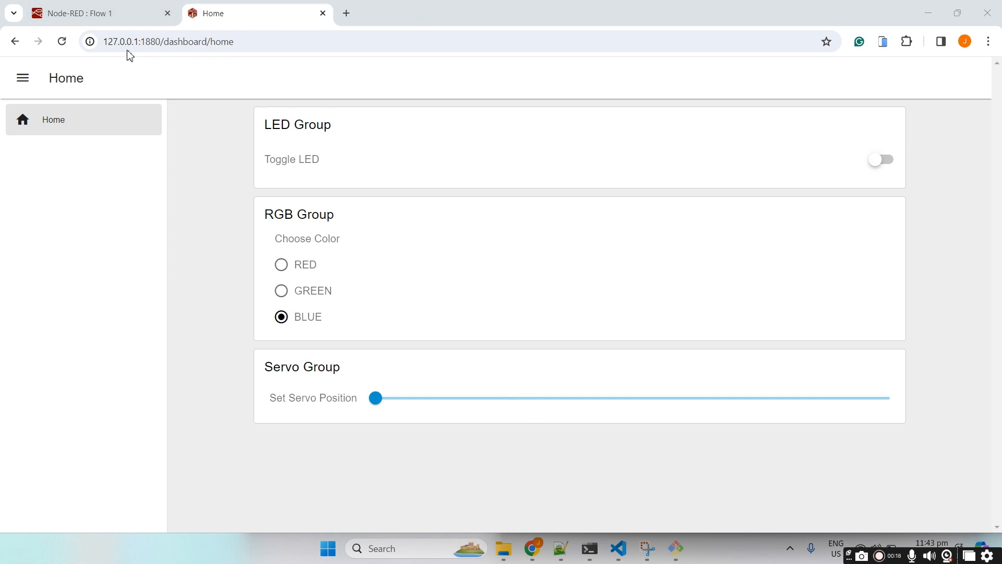
Review the Arduino Node-Red MQTT flow, and switch the LED on from the Home dashboard
left_click(49, 14)
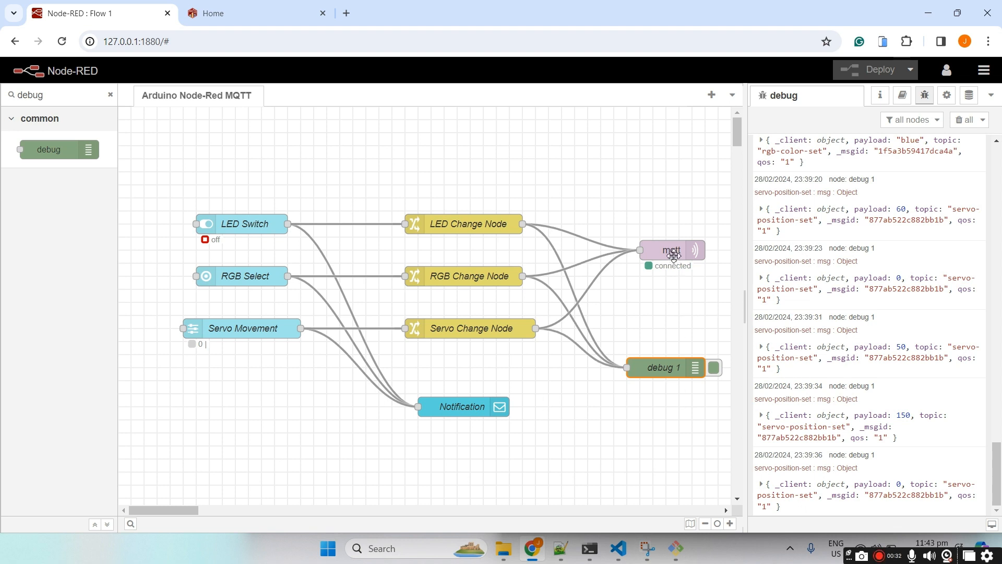
left_click(261, 20)
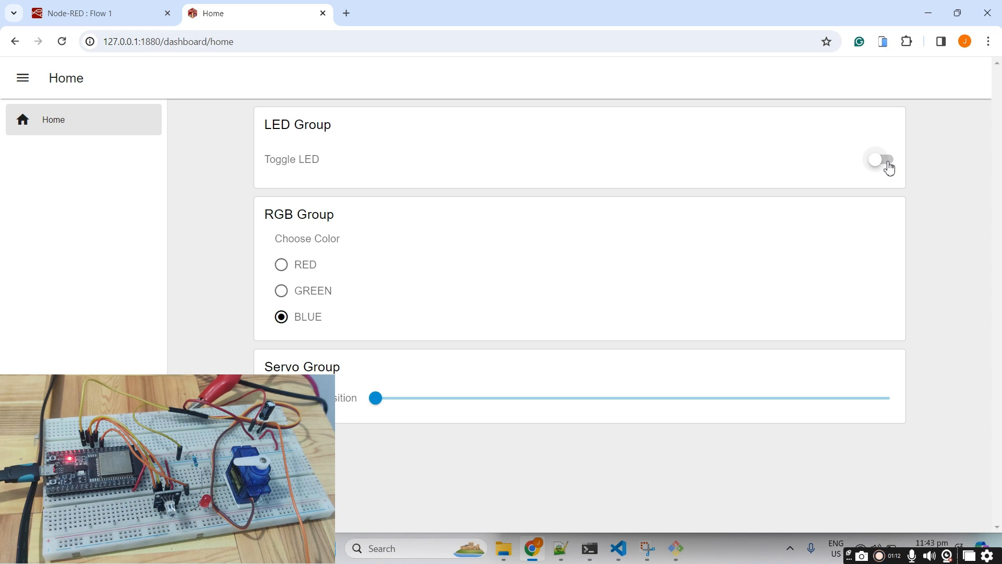
left_click(889, 162)
Test the RGB Group by choosing red, green, blue and green in turn, finishing on red
left_click(296, 272)
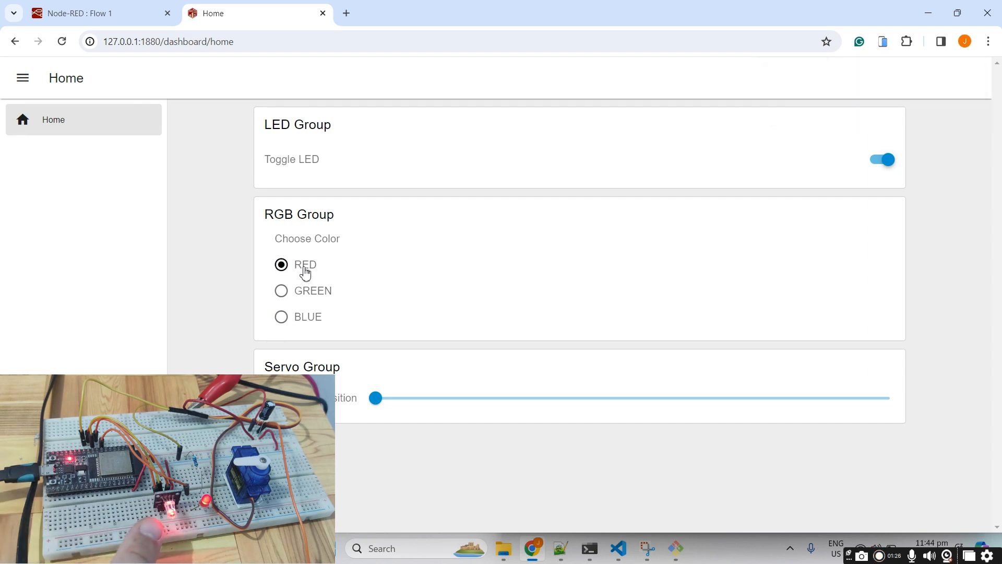
left_click(310, 302)
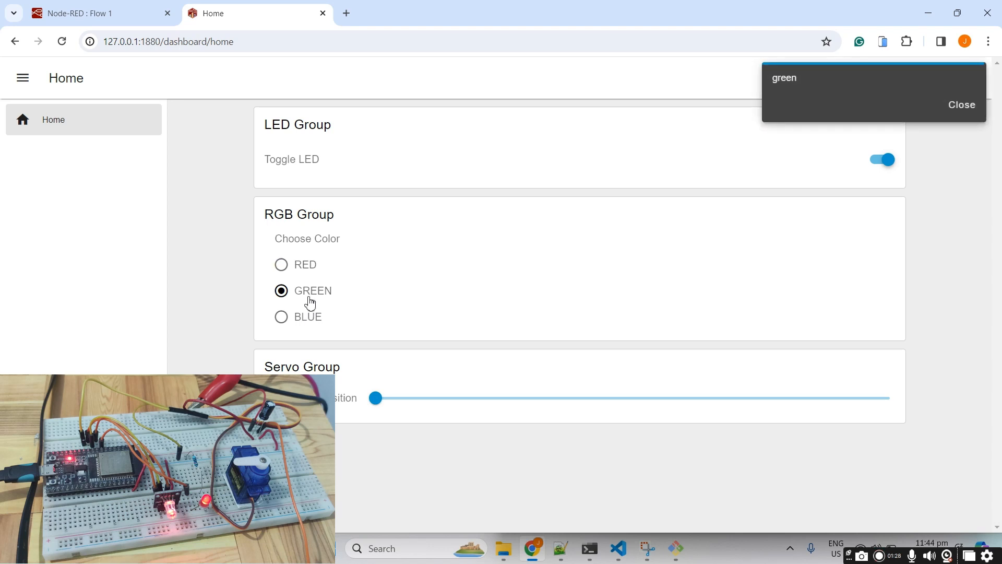
left_click(309, 321)
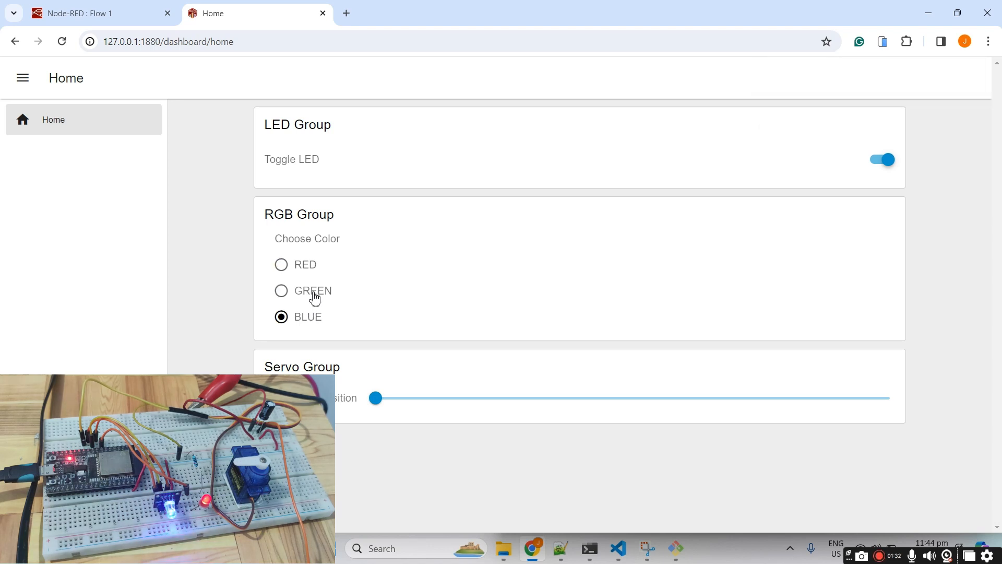
left_click(314, 298)
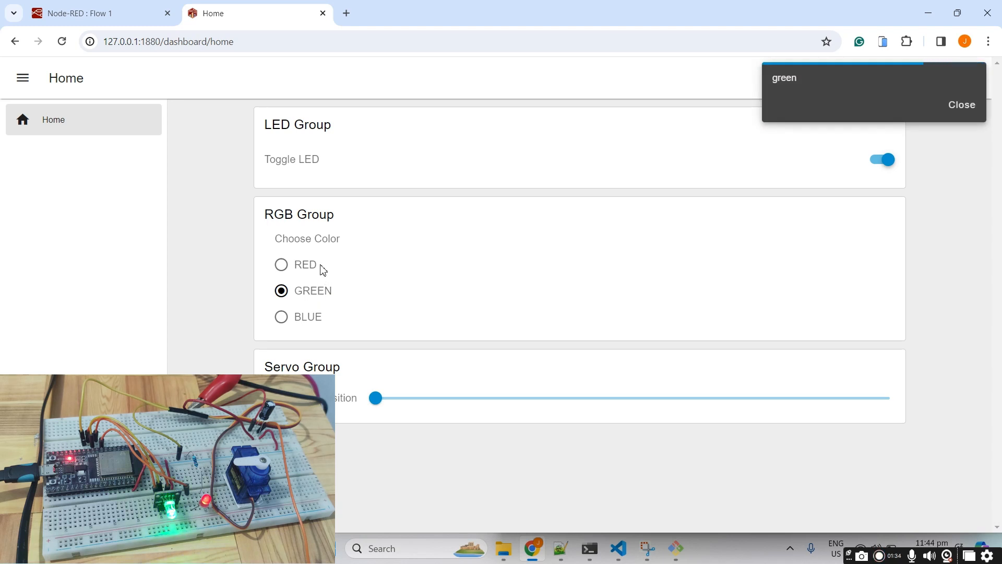
left_click(315, 269)
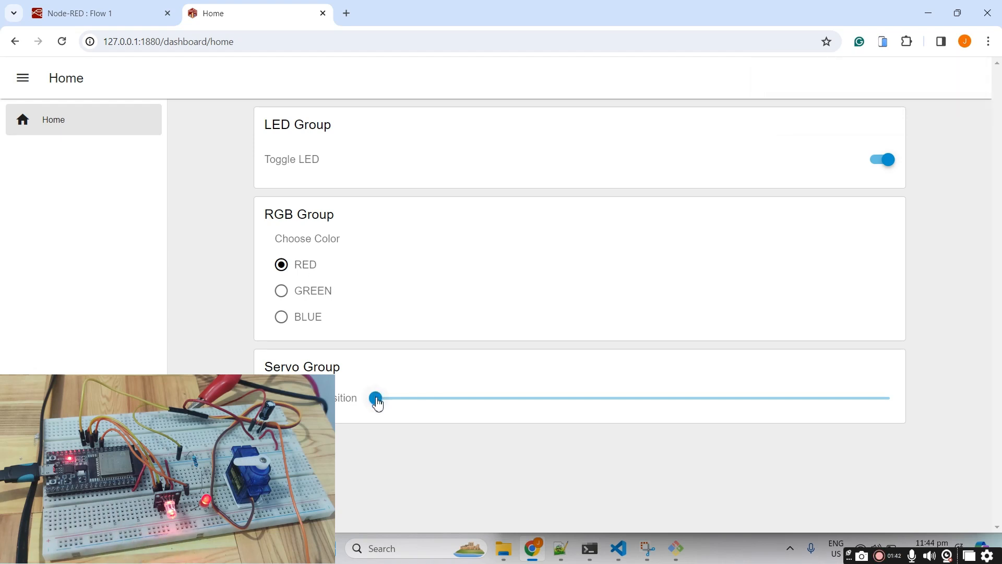
Test the servo position at 180, 90, 45 and 140, and return it to 0
left_click_drag(377, 400, 971, 408)
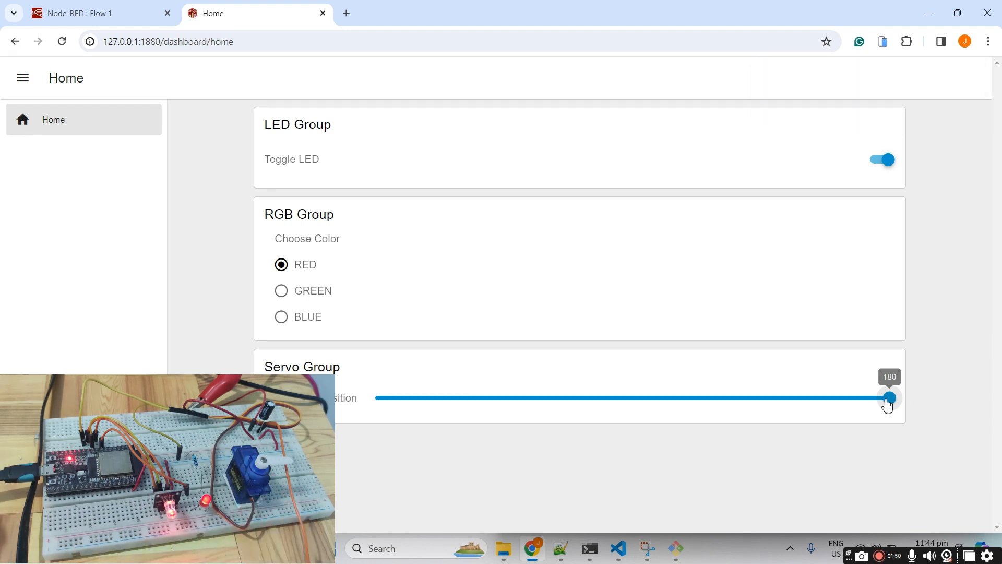
left_click_drag(890, 399, 638, 406)
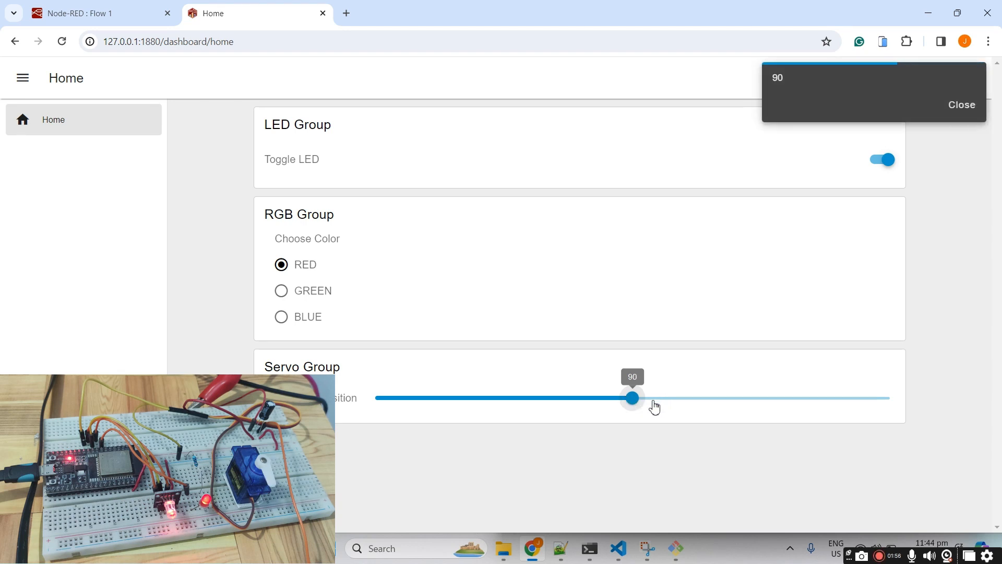
left_click_drag(629, 409, 501, 411)
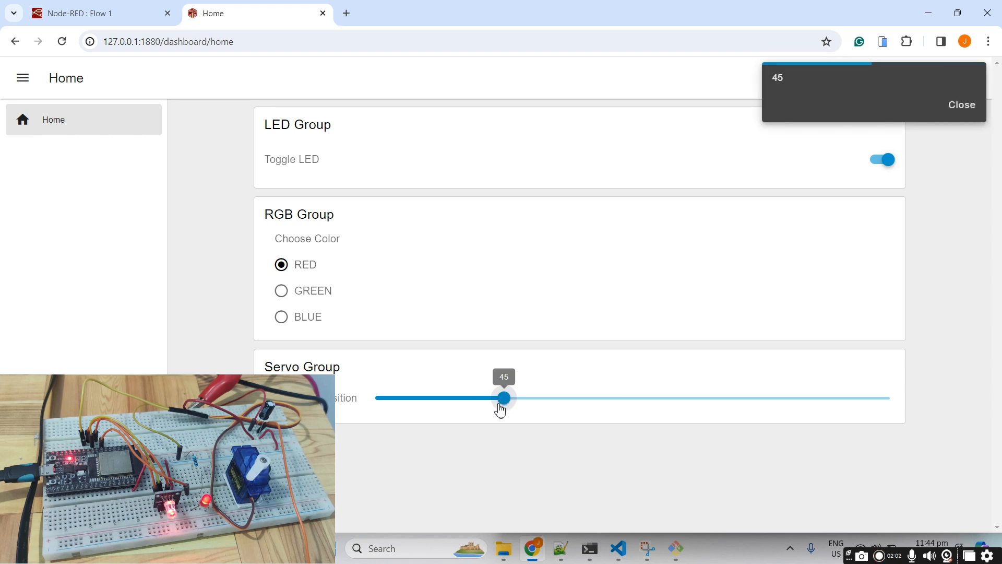
left_click_drag(512, 405, 788, 404)
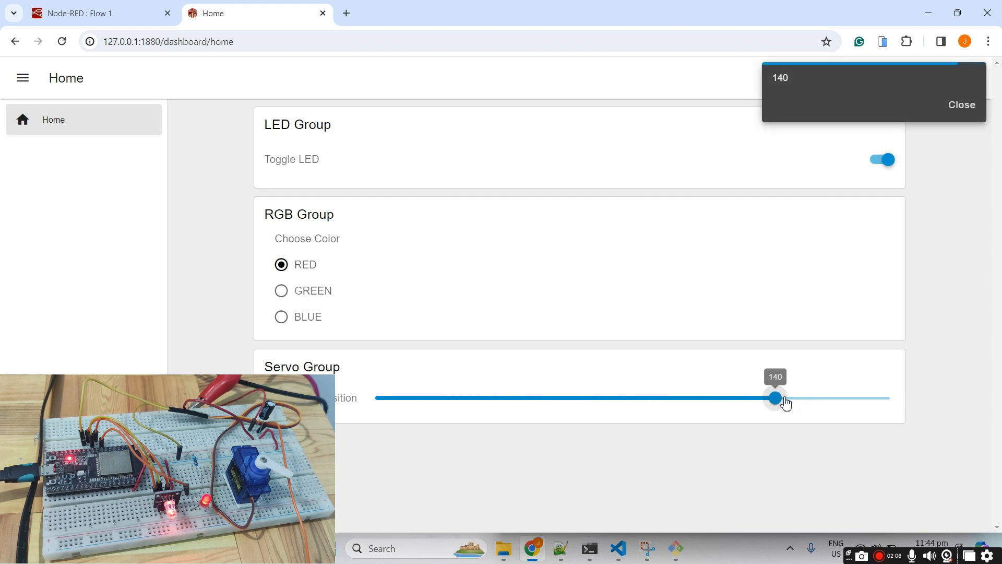
left_click_drag(787, 405, 384, 359)
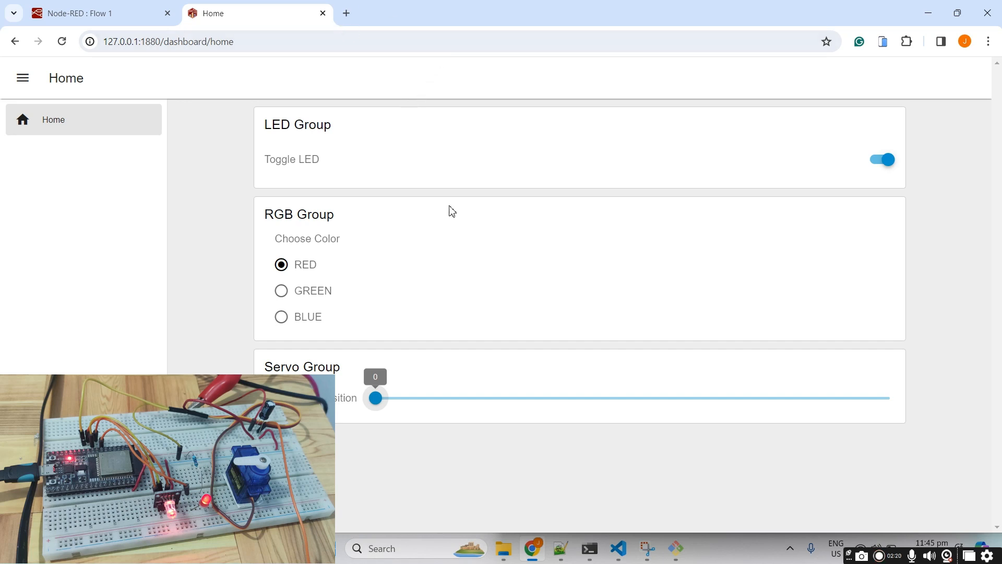
Switch to the Mosquitto Command Prompt window and review the broker's log of ESP32 client activity
mouse_move(584, 554)
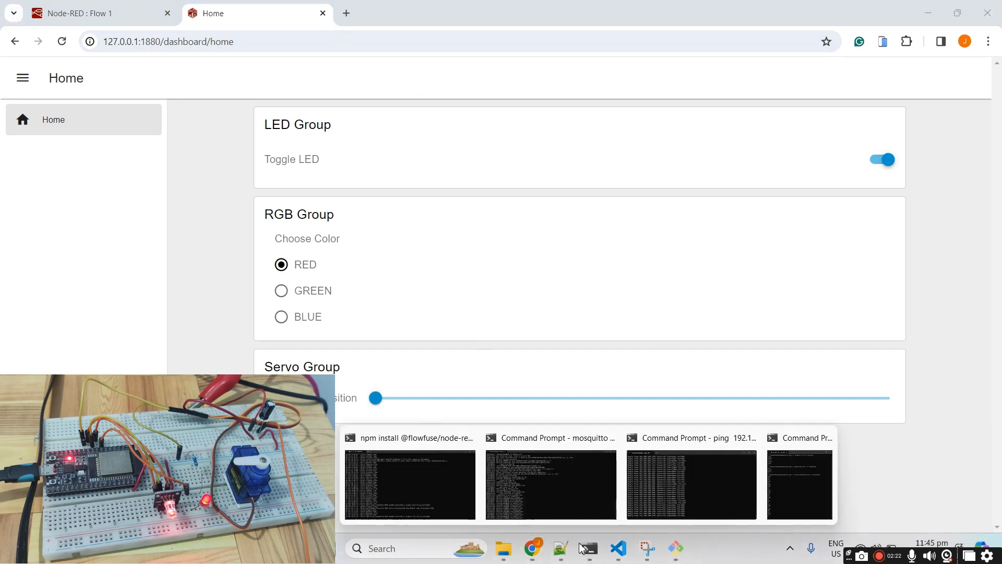
left_click(543, 503)
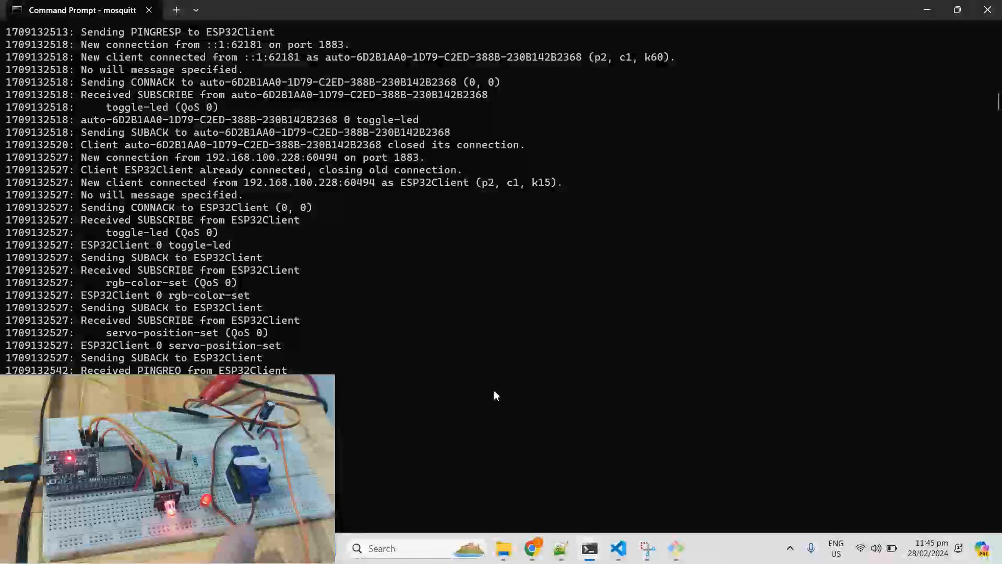
scroll(495, 390, "up", 7)
scroll(495, 389, "up", 15)
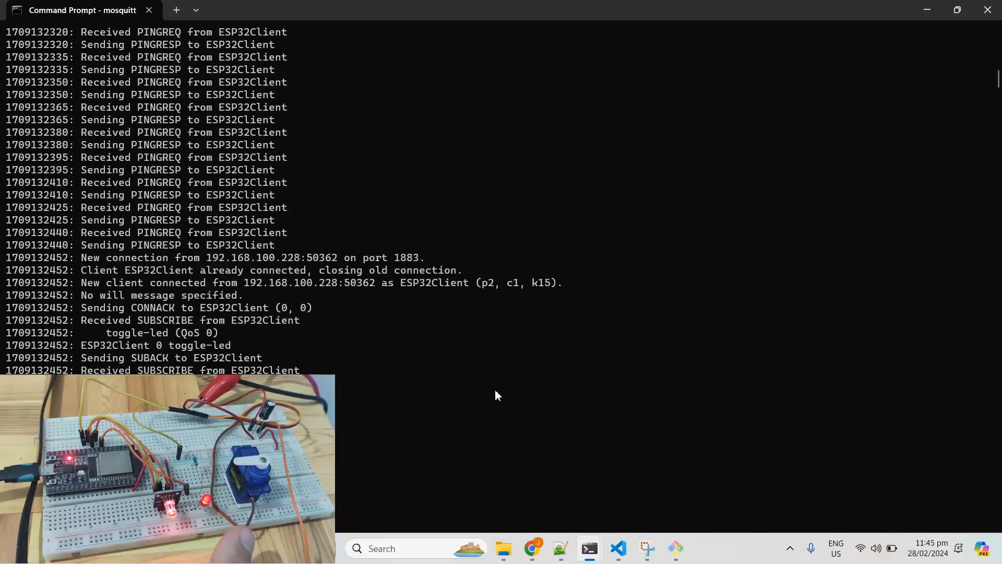
Return to Chrome and compare the Node-RED flow with the Home dashboard page
left_click(532, 548)
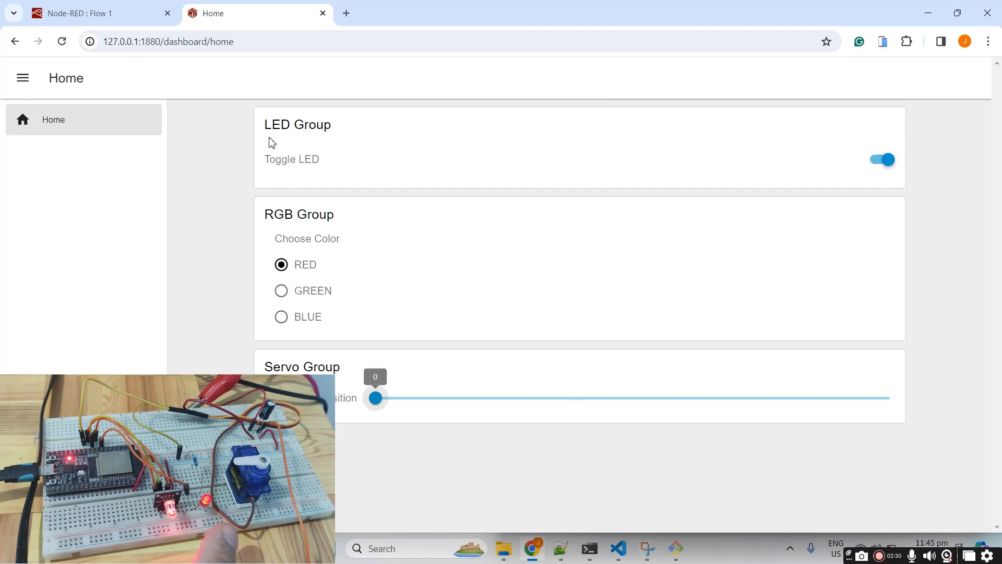
left_click(105, 15)
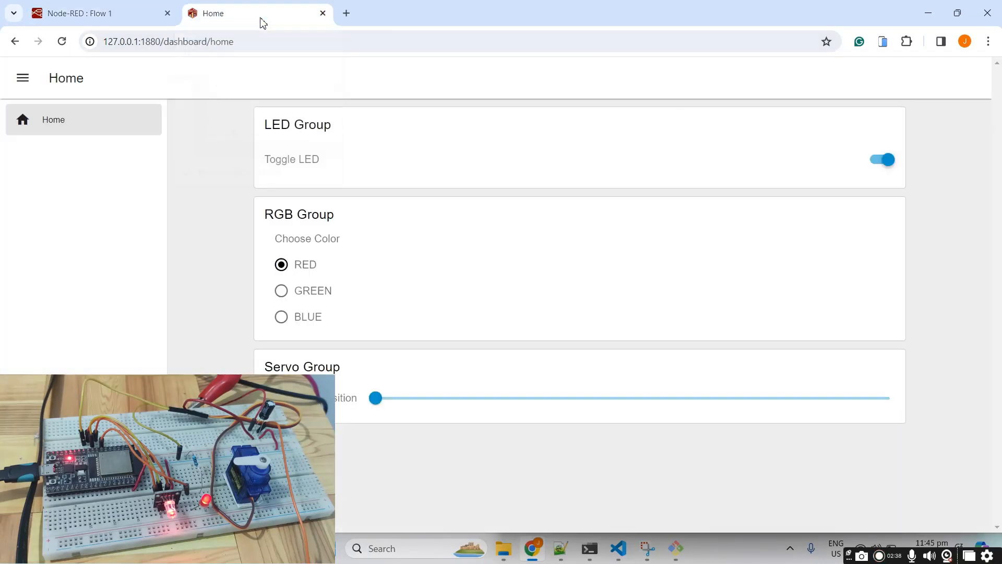
left_click(263, 20)
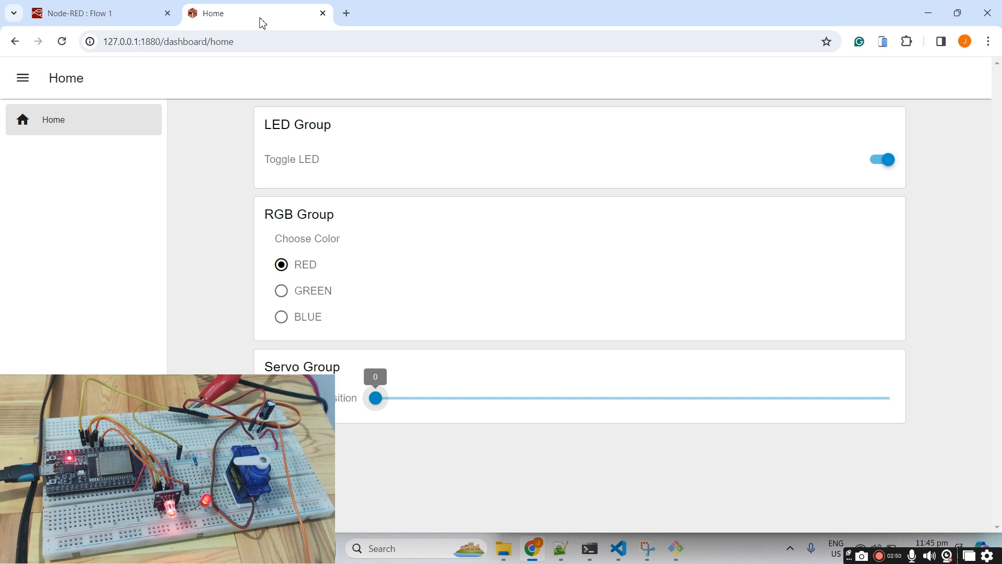
left_click(134, 8)
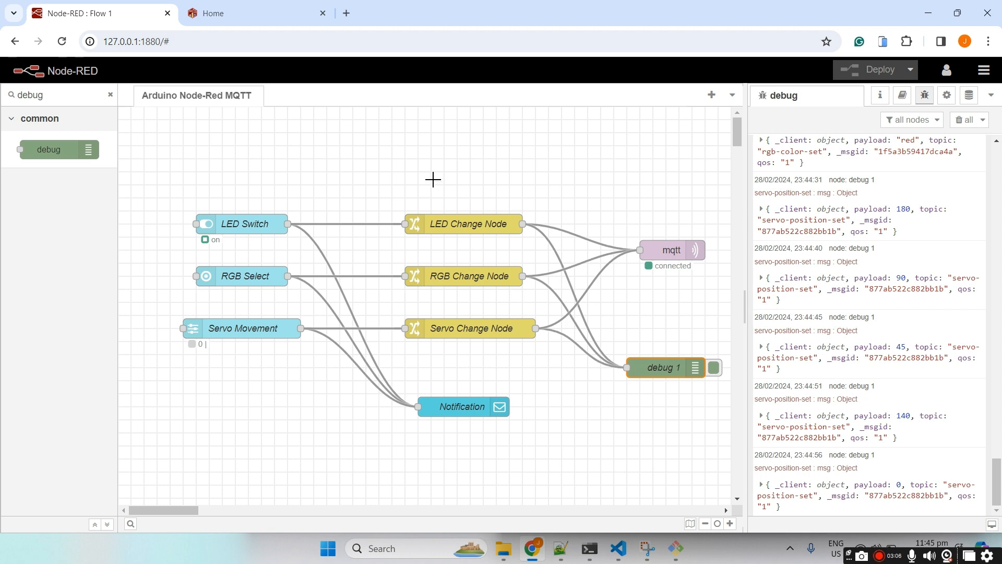
left_click(272, 15)
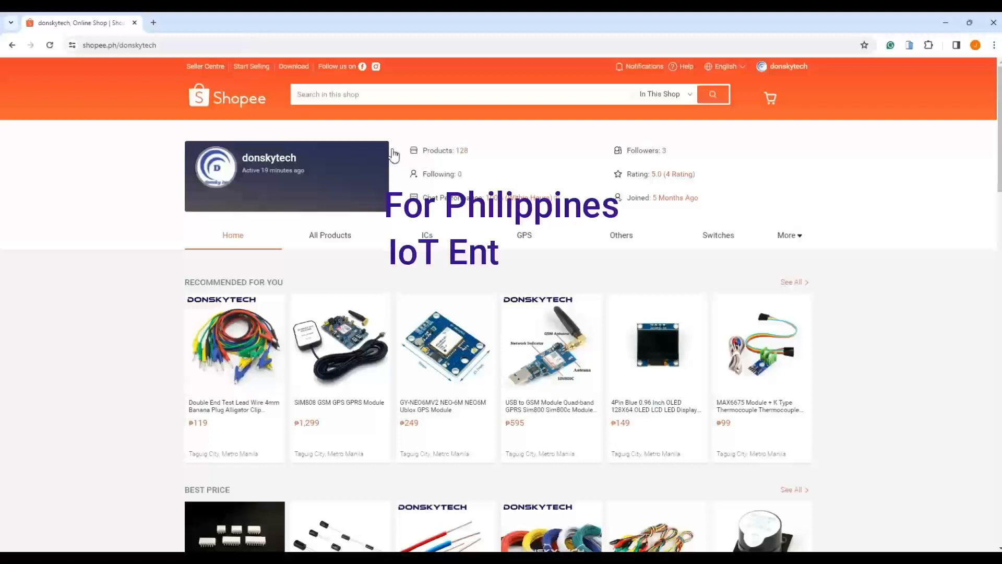
Browse the product sections of the donskytech Shopee shop and return to the start of the page
scroll(413, 204, "down", 15)
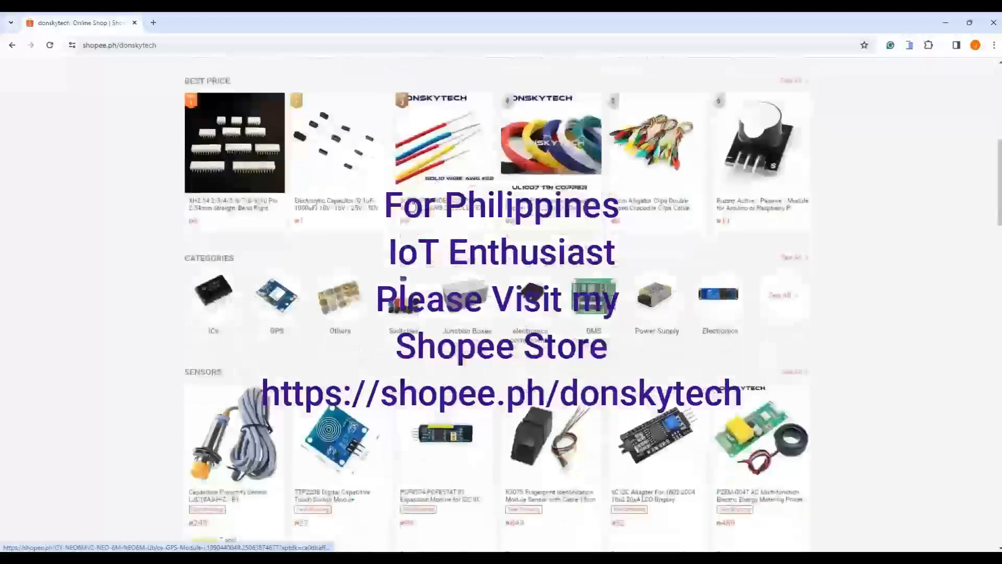
scroll(412, 207, "down", 5)
scroll(413, 204, "down", 12)
scroll(412, 204, "down", 4)
scroll(412, 201, "up", 20)
scroll(413, 196, "up", 15)
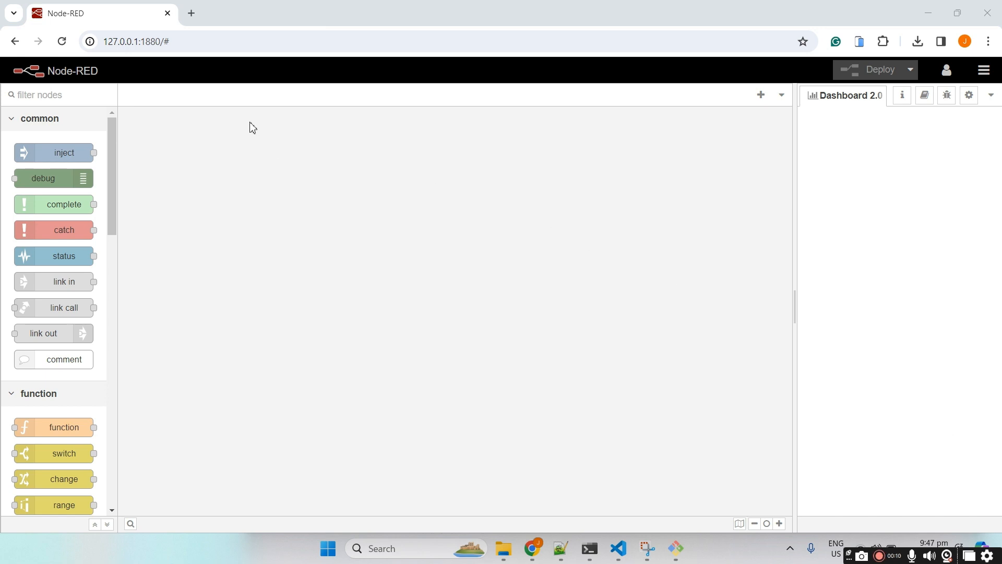
Switch to the terminal running Node-RED and review the server's log output
left_click(191, 44)
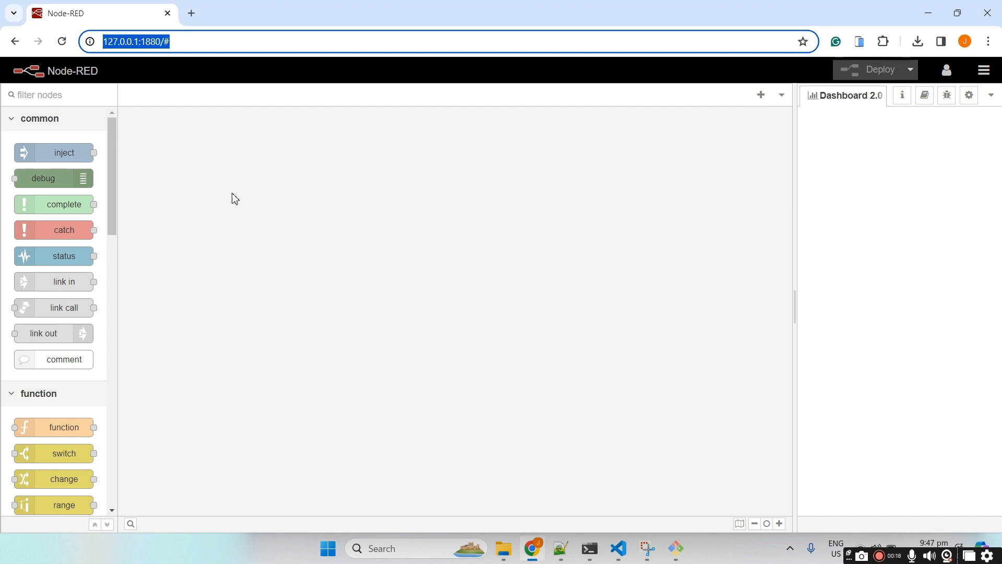
left_click(597, 548)
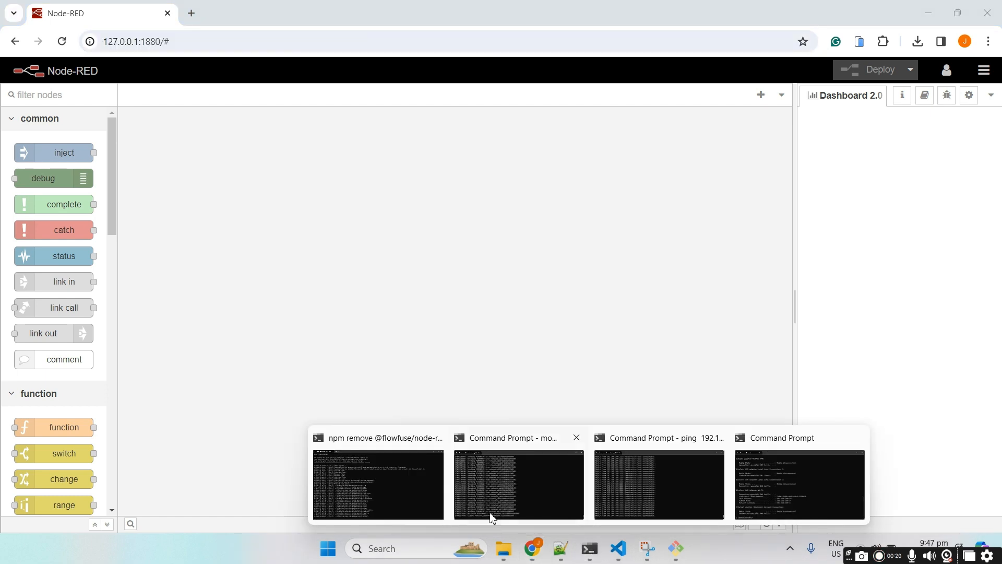
left_click(414, 497)
scroll(455, 224, "up", 10)
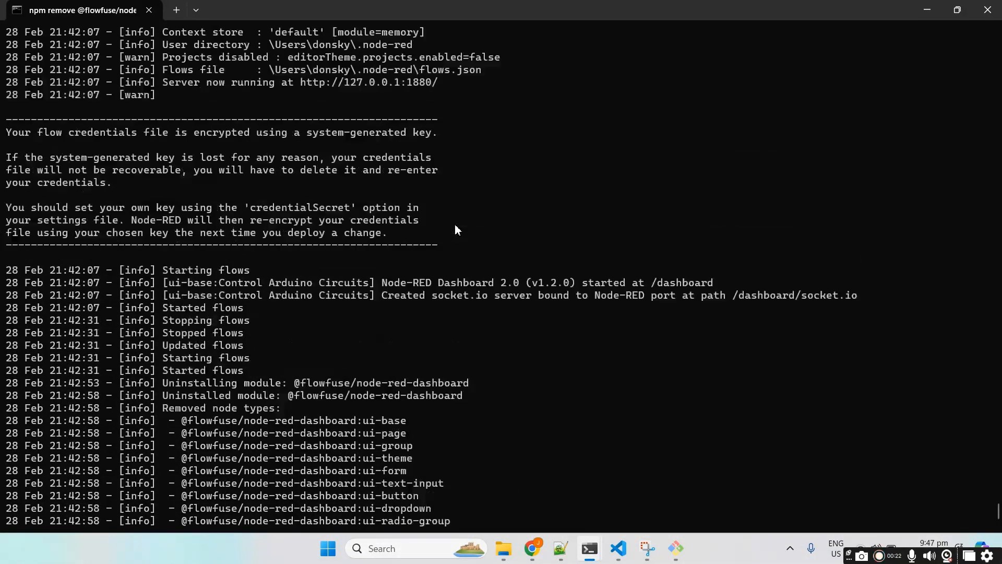
scroll(455, 224, "down", 10)
Switch to the Mosquitto broker's terminal and examine the Node-RED client's connection history through to the latest entries
mouse_move(595, 548)
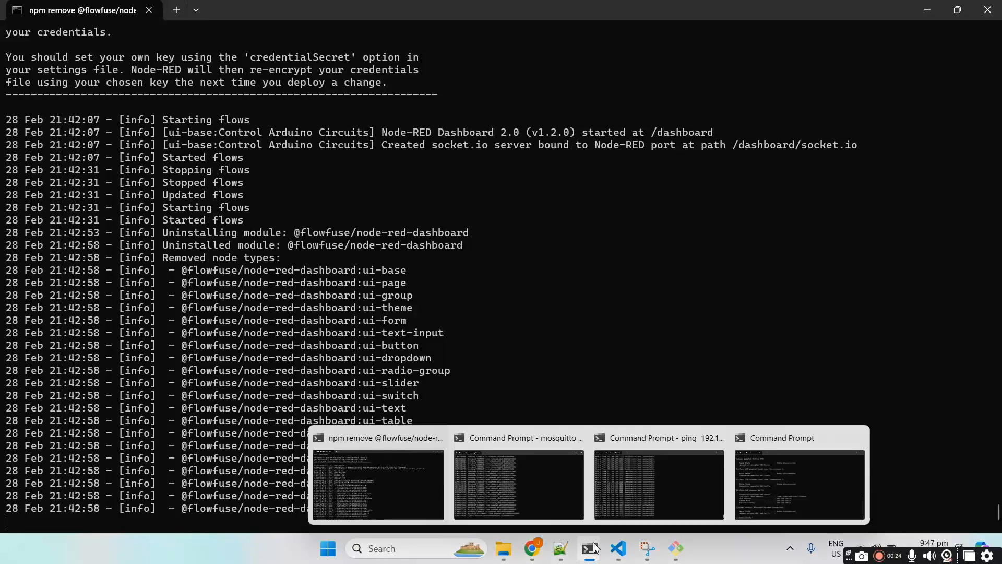
left_click(525, 499)
left_click(881, 80)
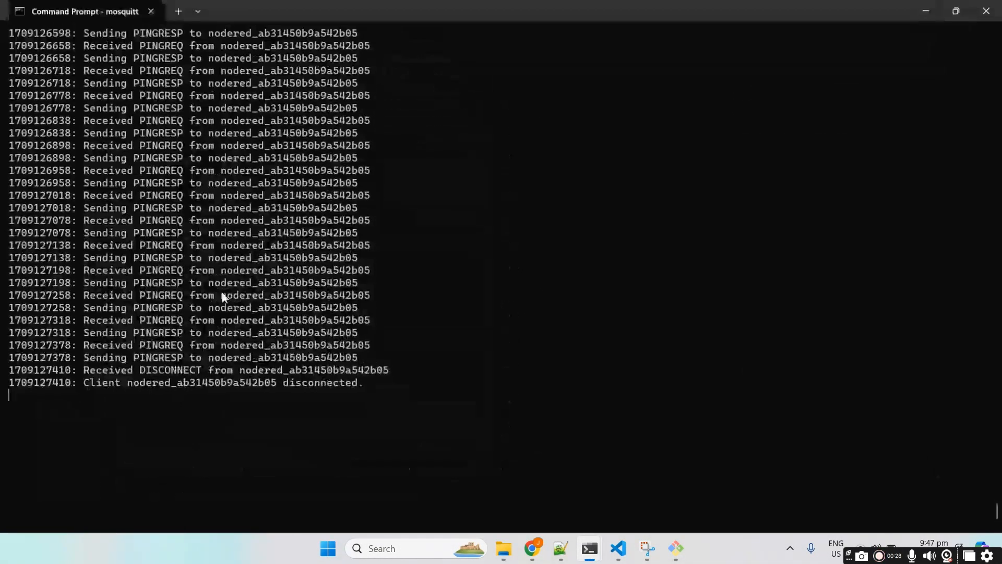
scroll(327, 296, "up", 8)
scroll(327, 296, "up", 20)
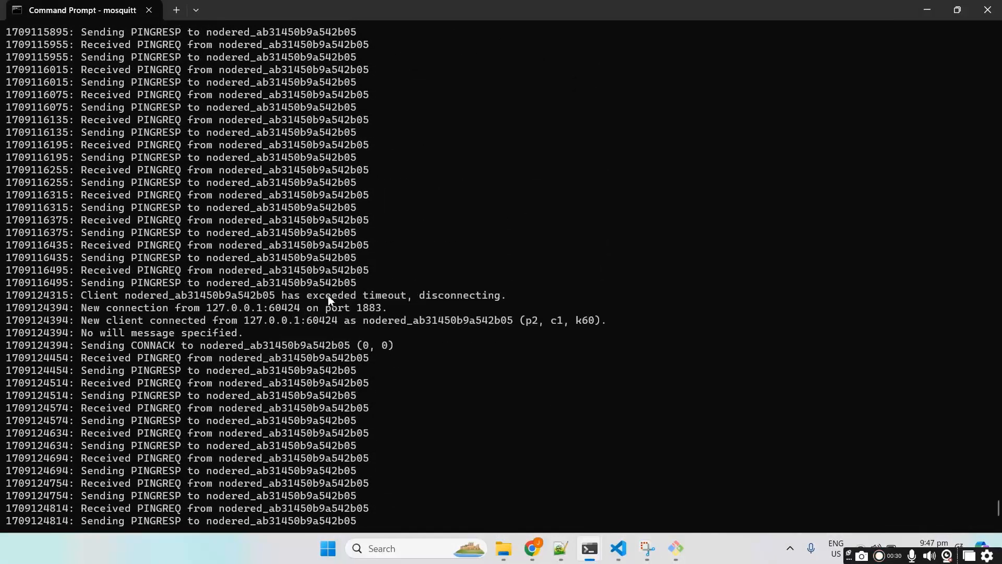
scroll(330, 294, "down", 20)
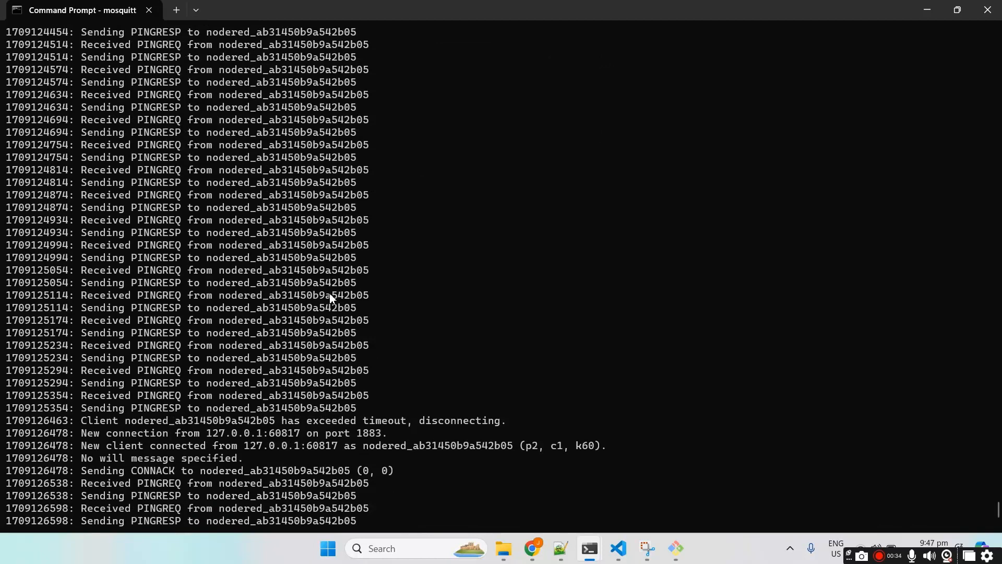
scroll(330, 295, "down", 7)
scroll(330, 294, "down", 5)
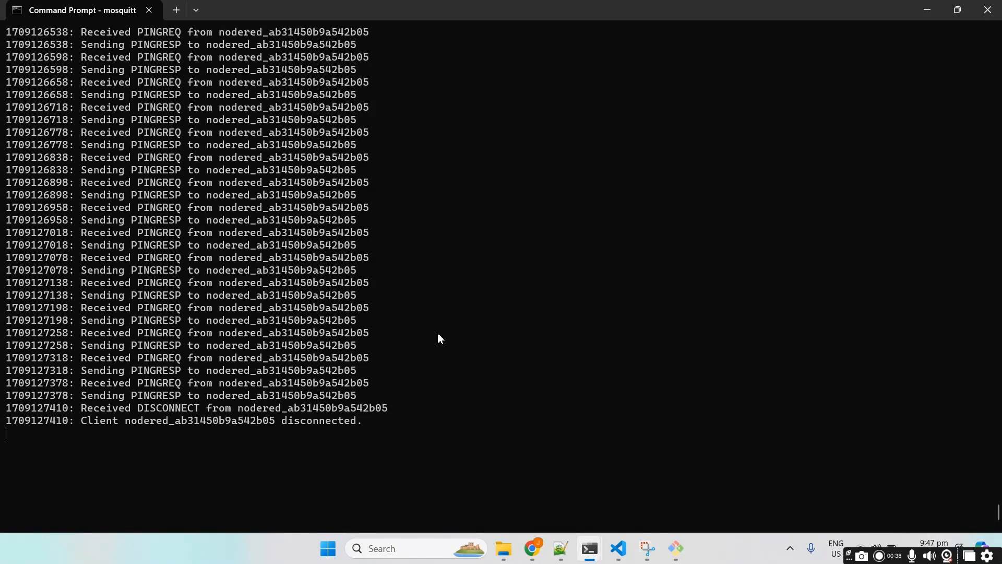
Switch to Chrome and search Node-RED's installable palette modules for node-red-dashboard
left_click(532, 548)
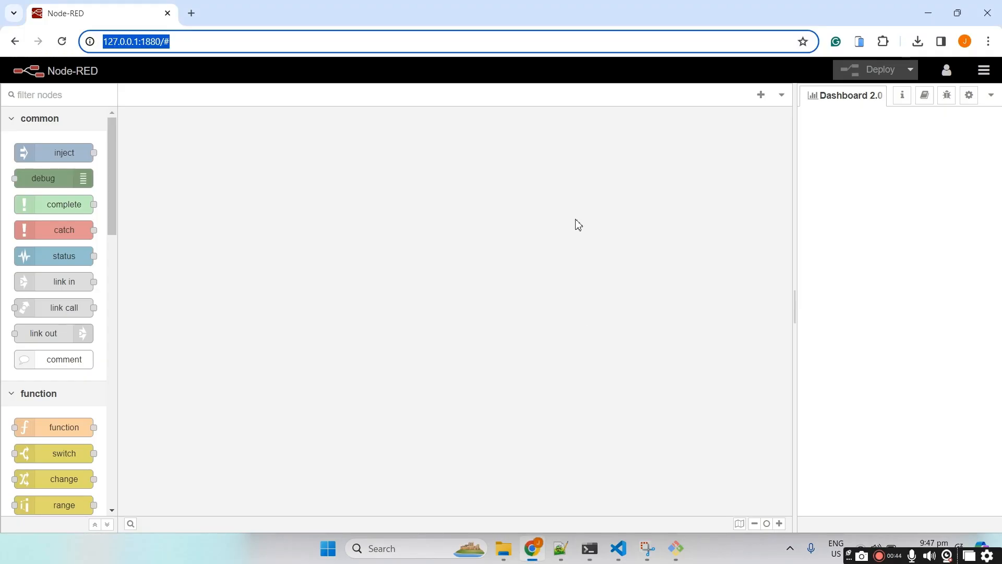
left_click(982, 78)
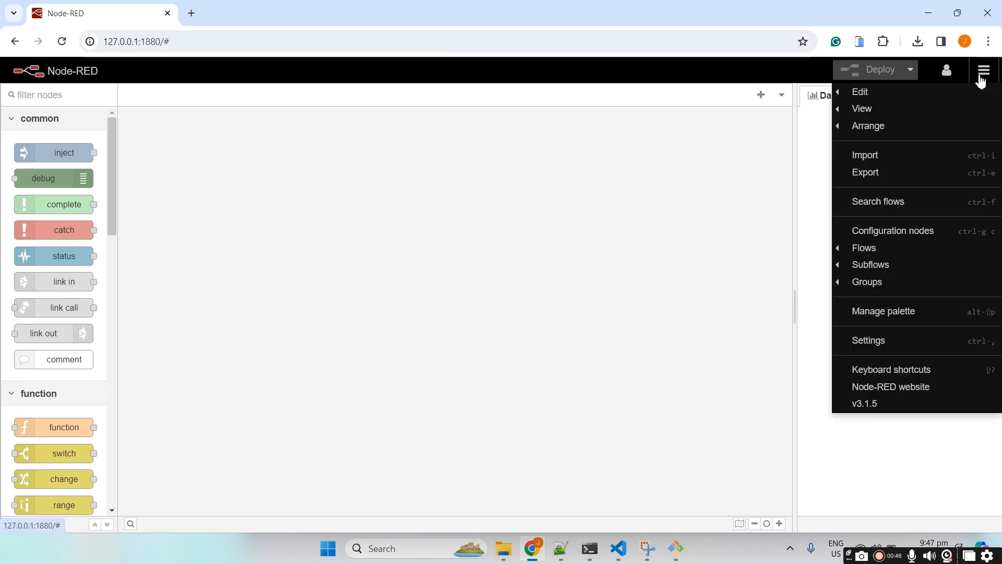
left_click(897, 312)
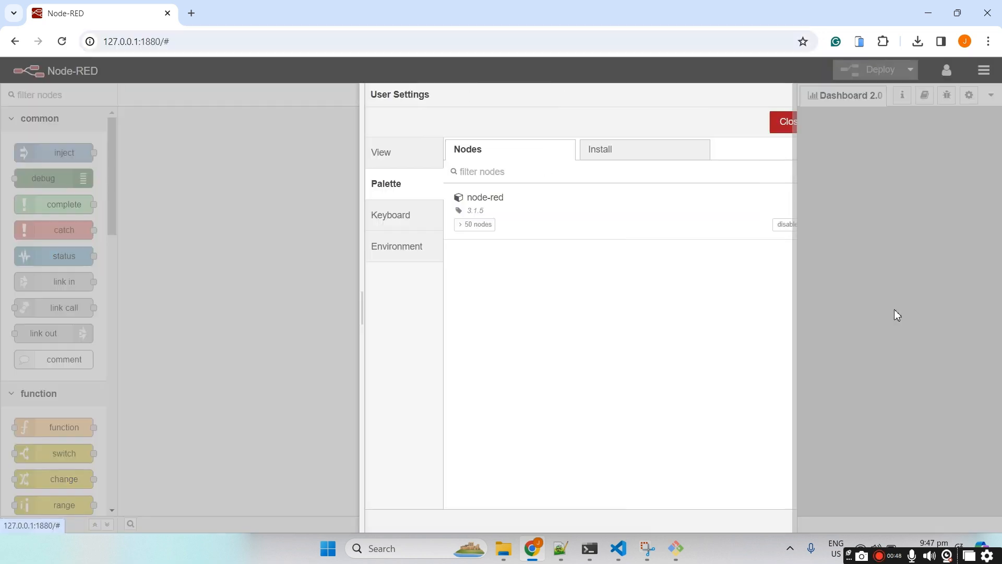
left_click(608, 157)
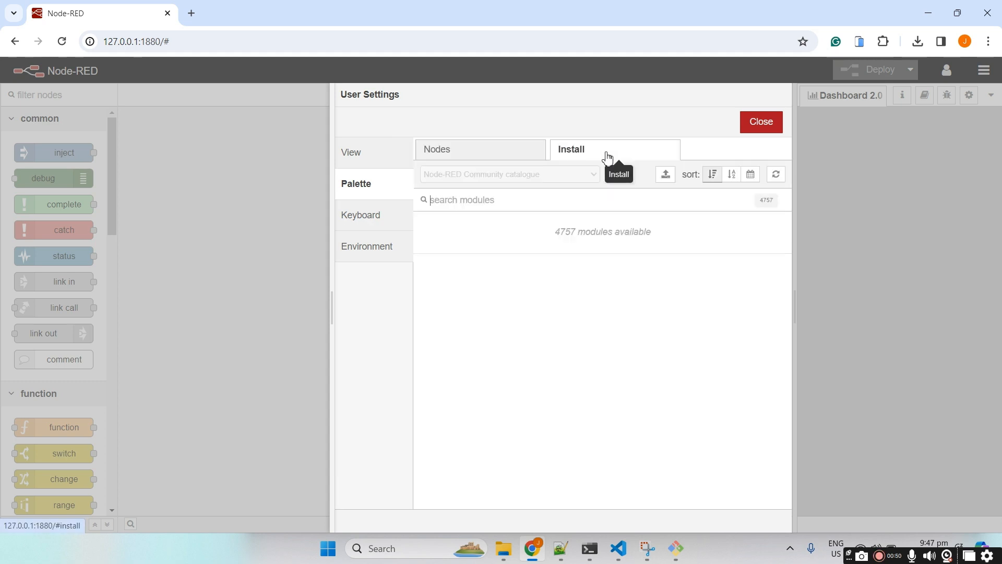
left_click(521, 202)
type("node-red")
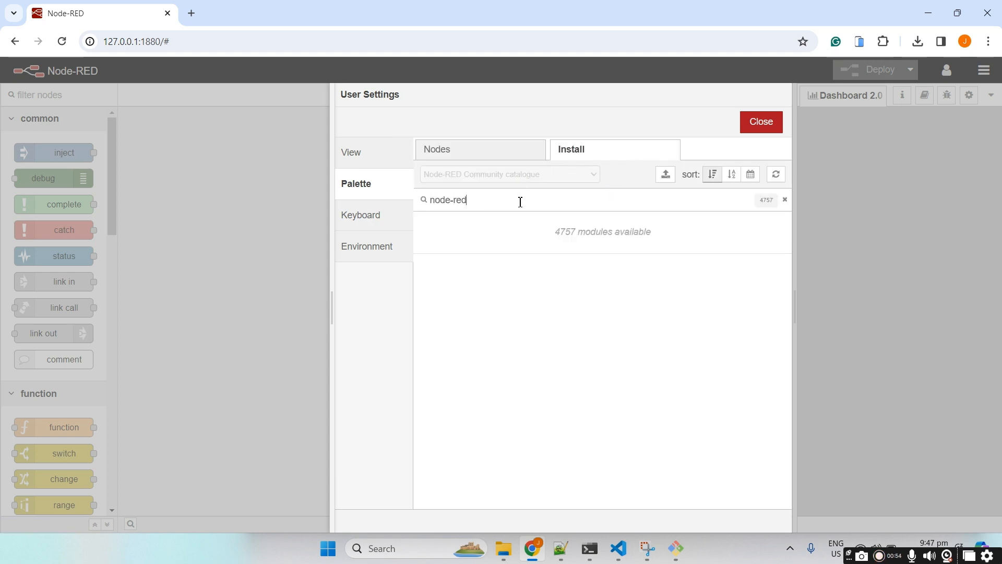
type("-dashboard")
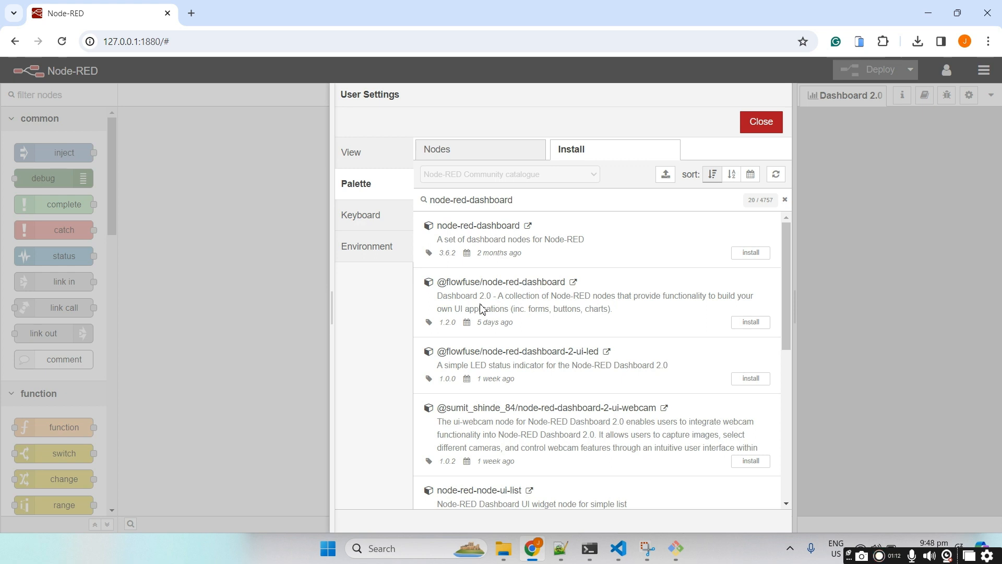
left_click(747, 322)
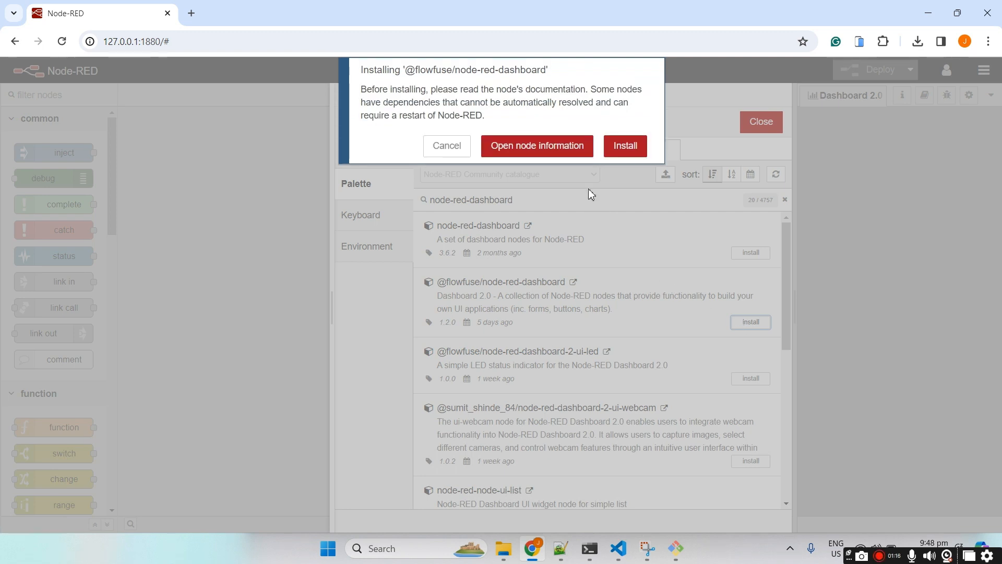
left_click(630, 147)
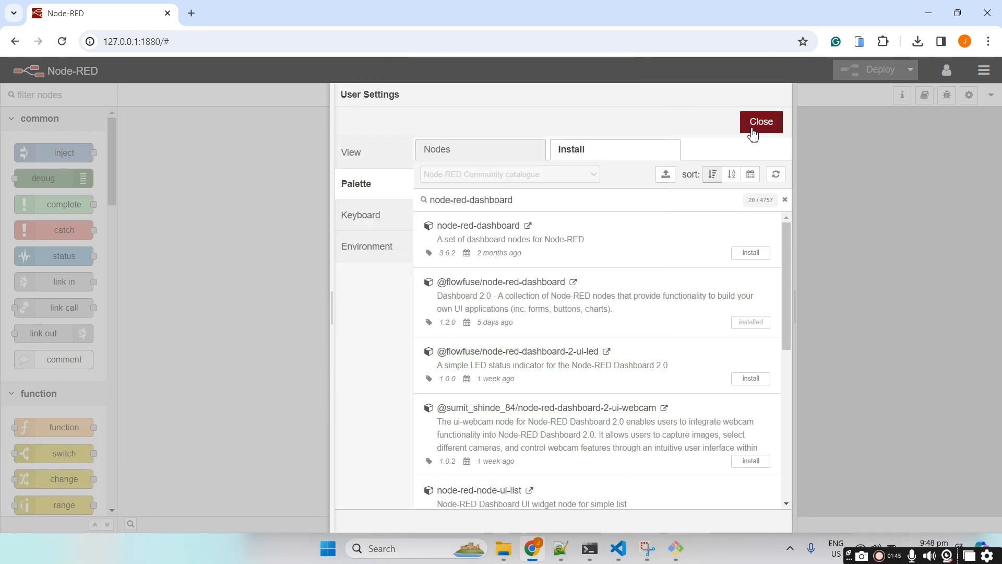
left_click(752, 129)
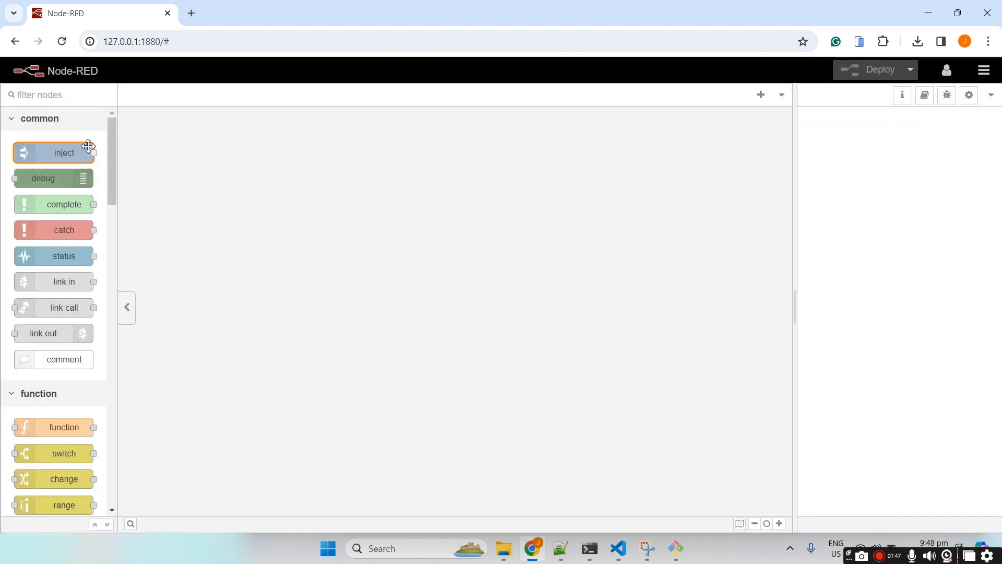
Examine the nodes in the palette's dashboard 2 category
left_click_drag(111, 152, 160, 408)
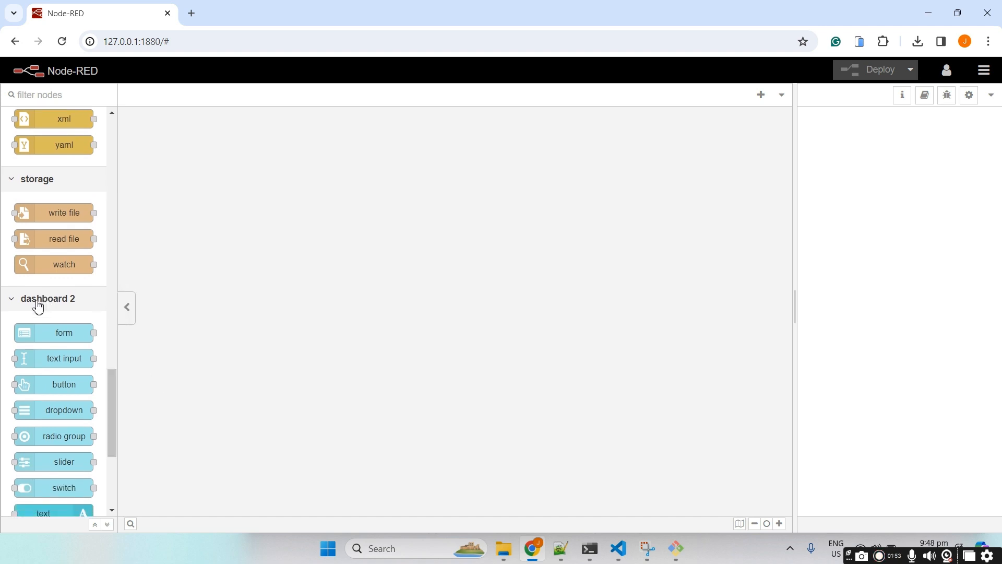
left_click_drag(110, 383, 108, 423)
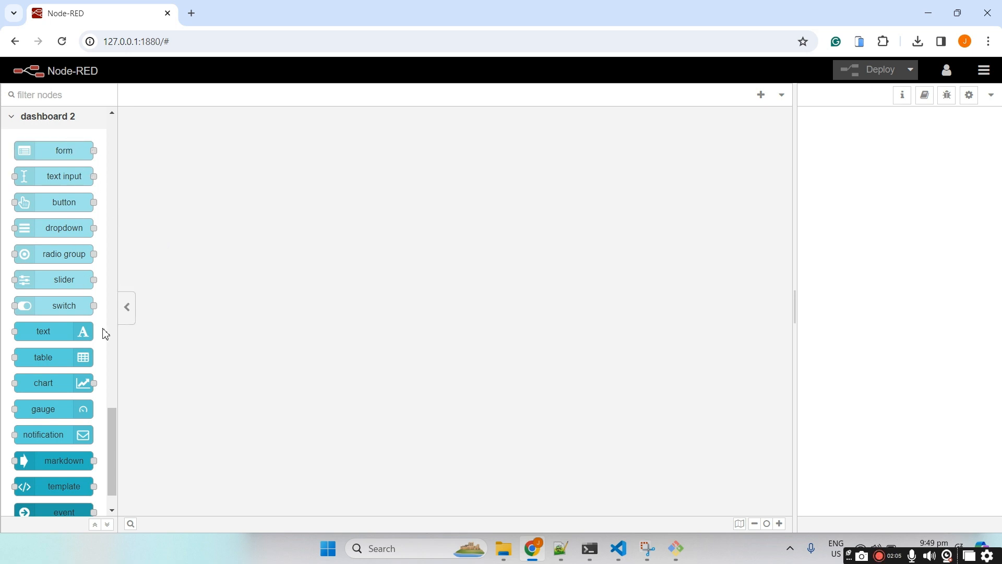
left_click_drag(111, 417, 113, 407)
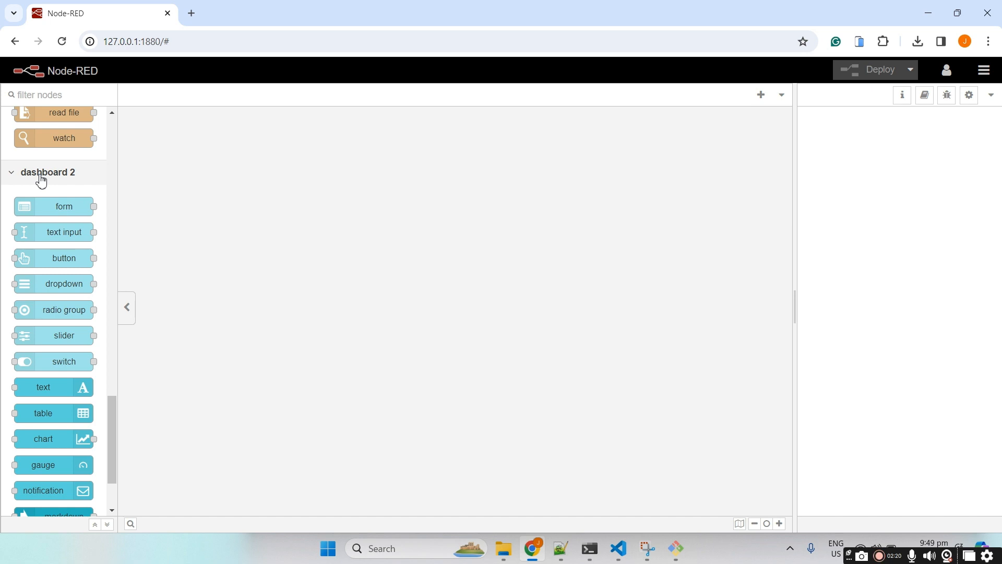
left_click(984, 71)
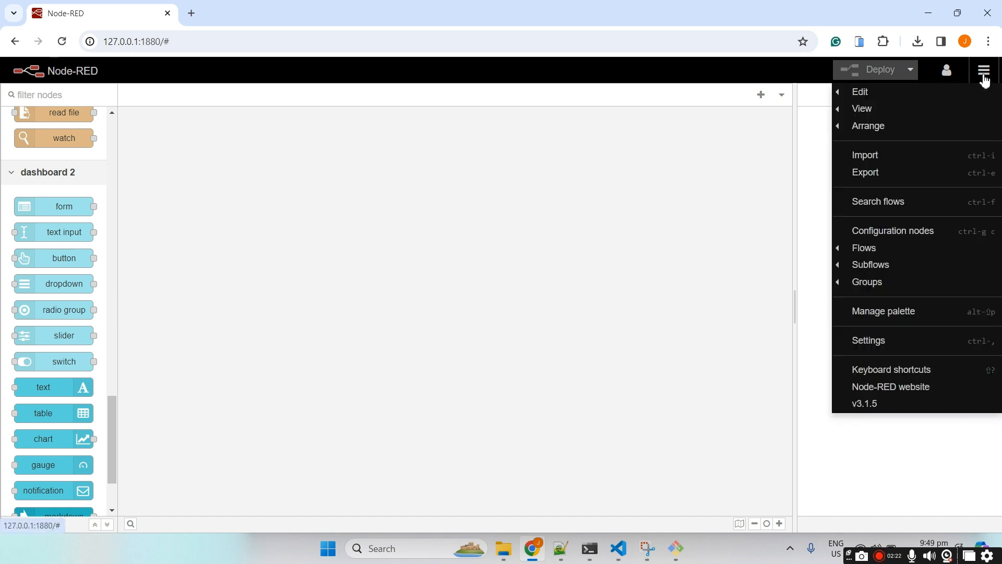
left_click(436, 141)
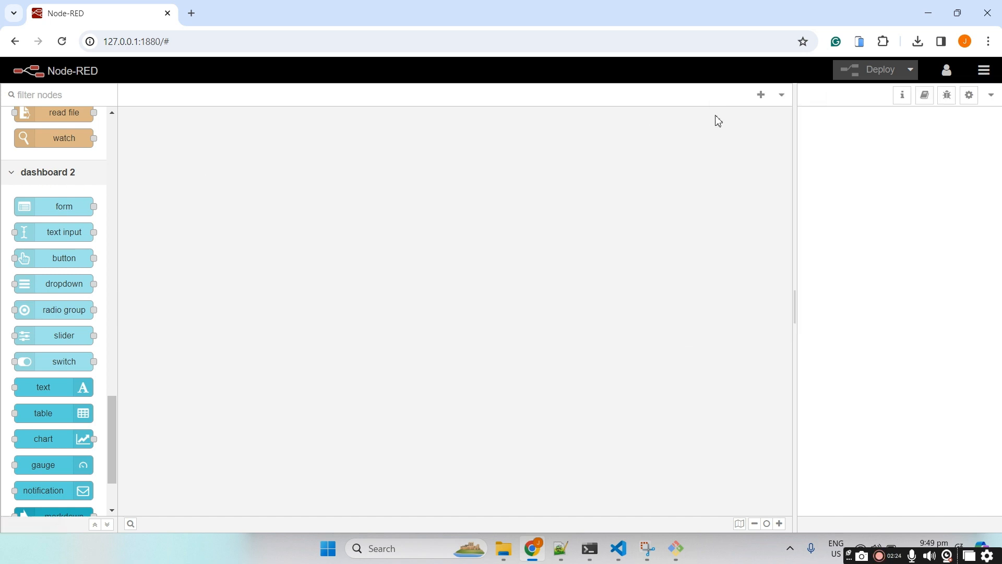
Add a new flow and name it "Arduino Node-Red MQTT"
left_click(762, 95)
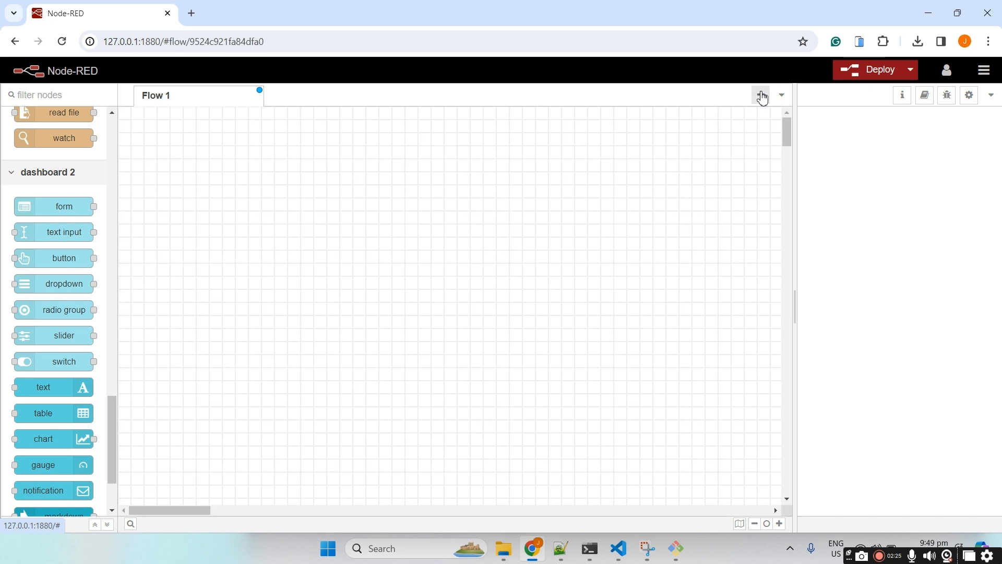
double_click(182, 96)
left_click_drag(588, 184, 506, 167)
type("Arduino No")
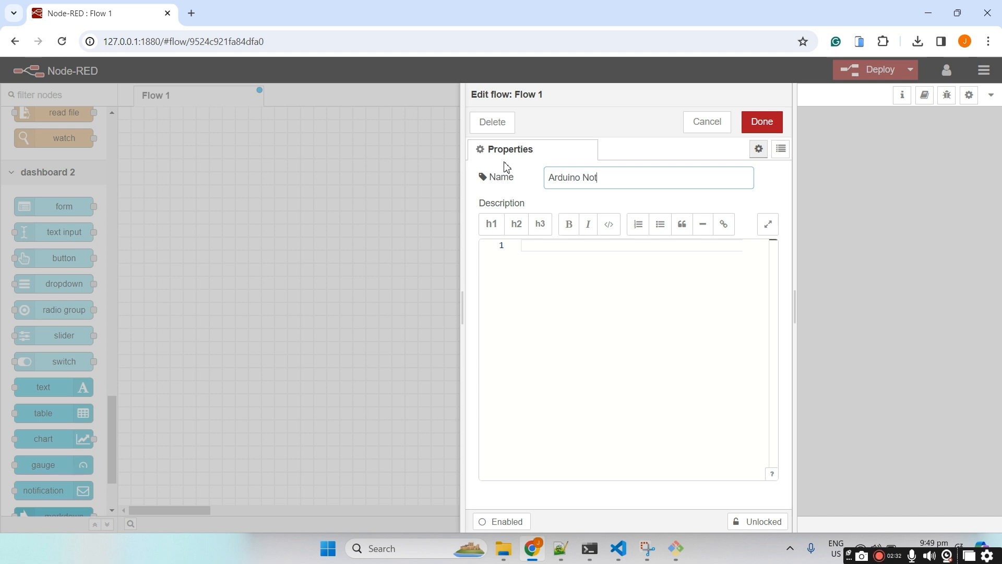
type("de-Red MQTT")
left_click(759, 122)
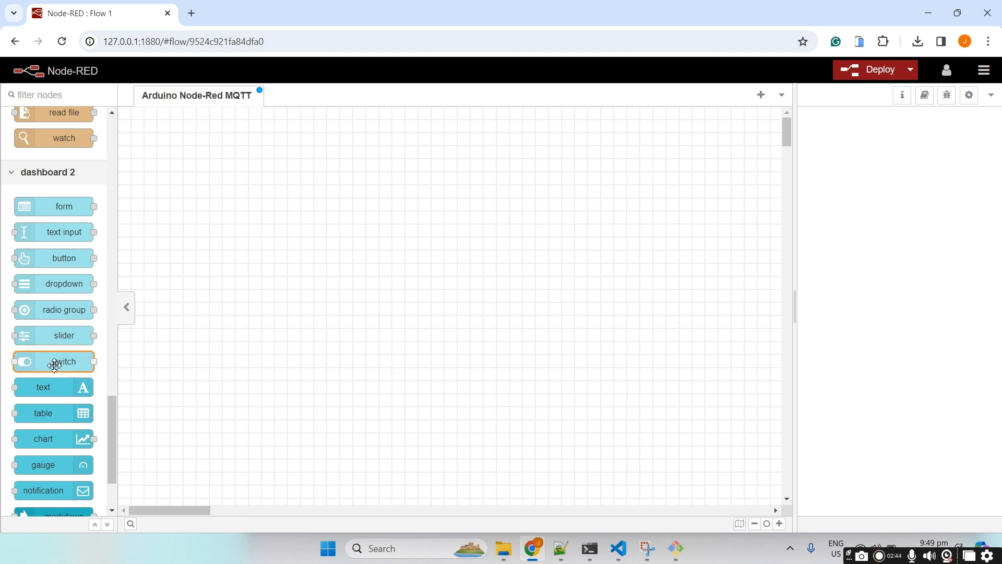
Place a dashboard 2 switch node in the upper-left part of the flow canvas
left_click_drag(55, 365, 278, 241)
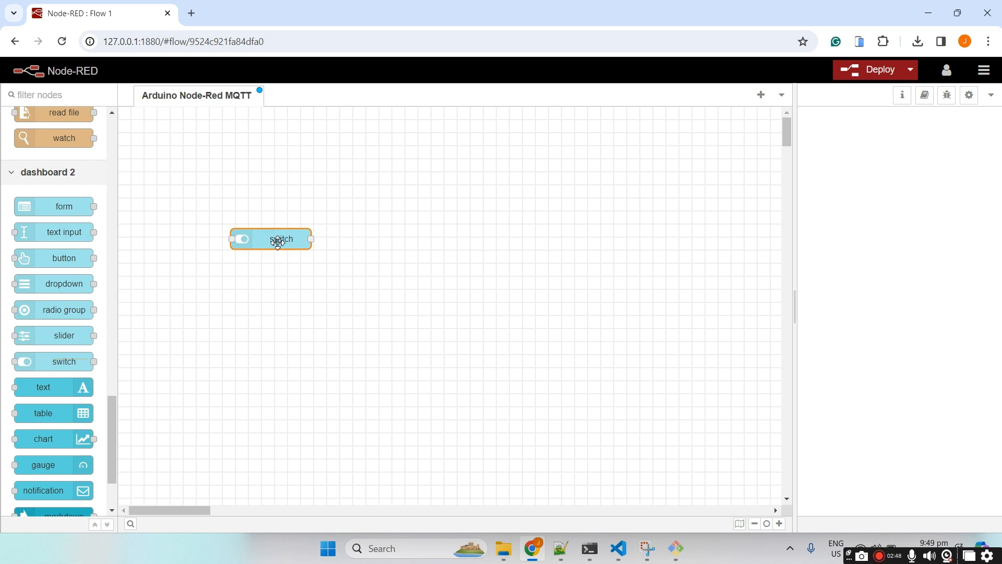
left_click_drag(278, 242, 287, 239)
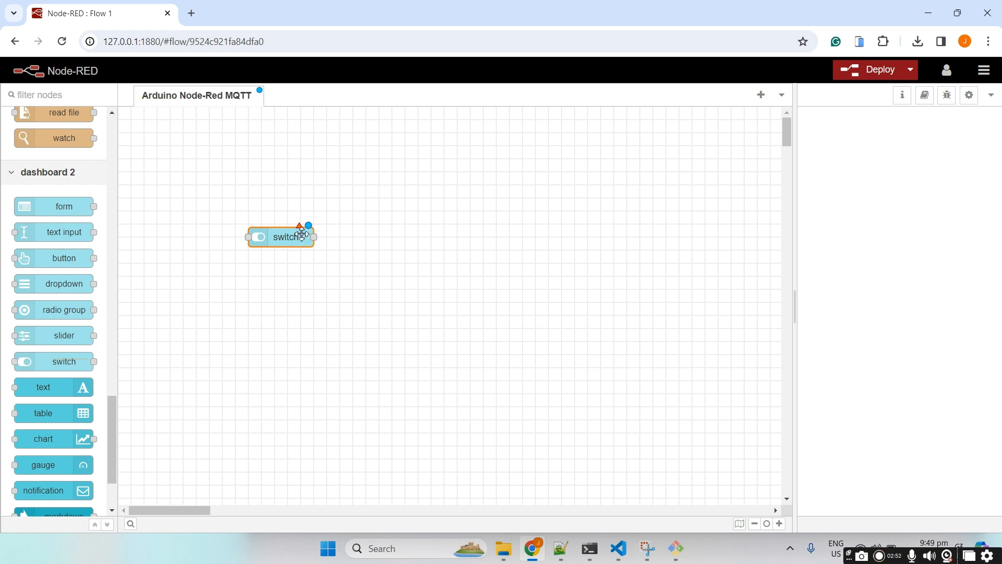
mouse_move(299, 228)
Start a new ui-group for the switch node and name it "LED Group"
double_click(289, 238)
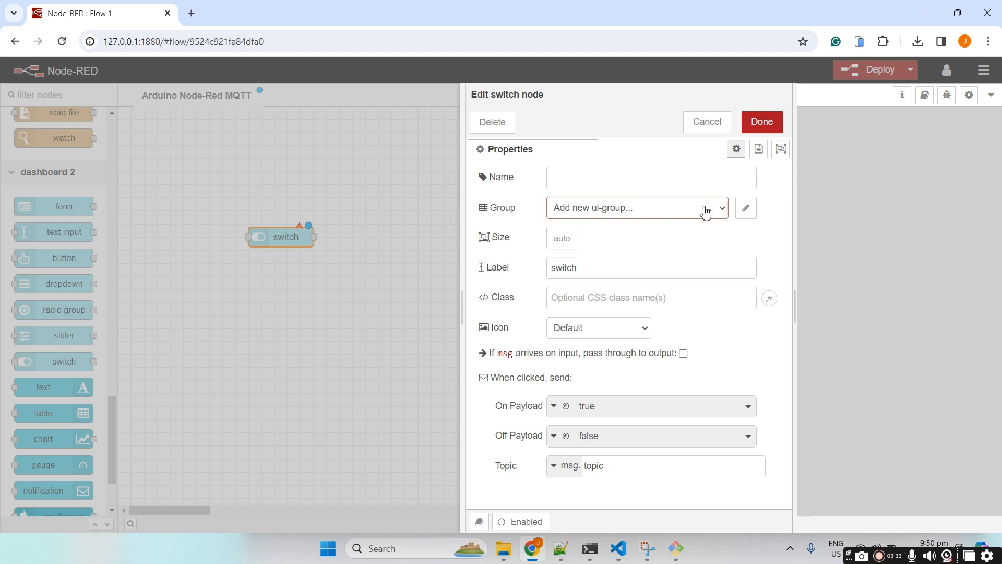
left_click(725, 215)
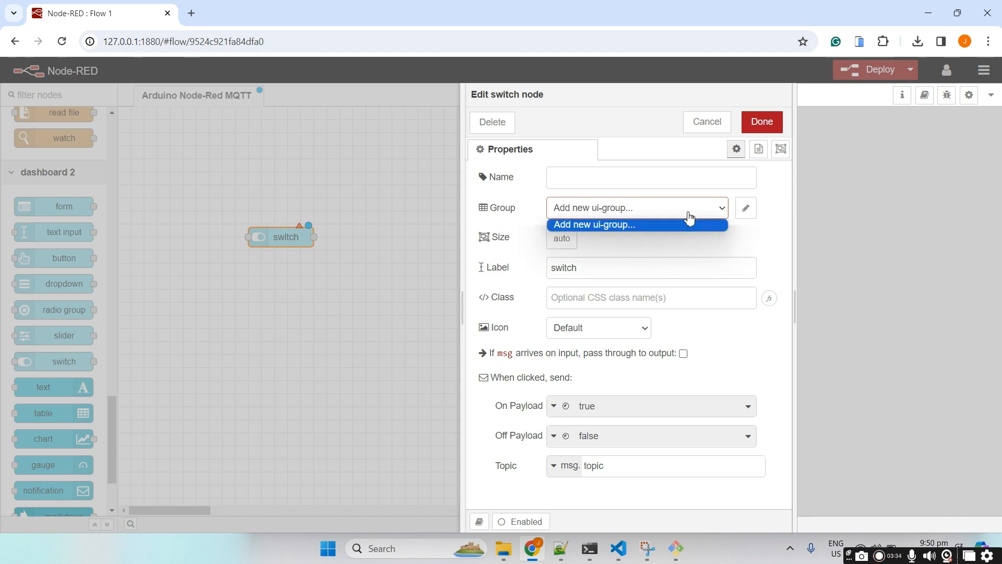
left_click(672, 223)
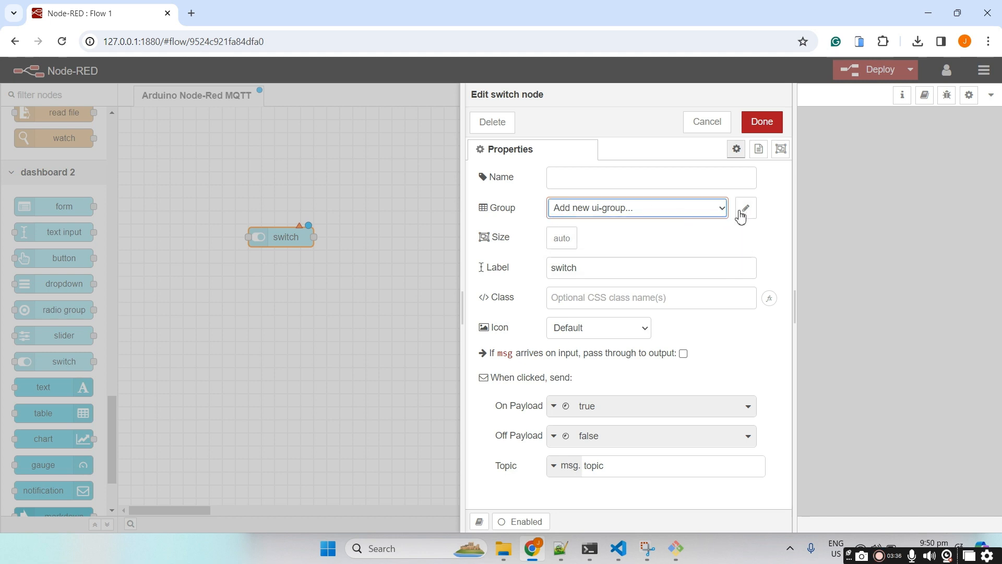
left_click(747, 209)
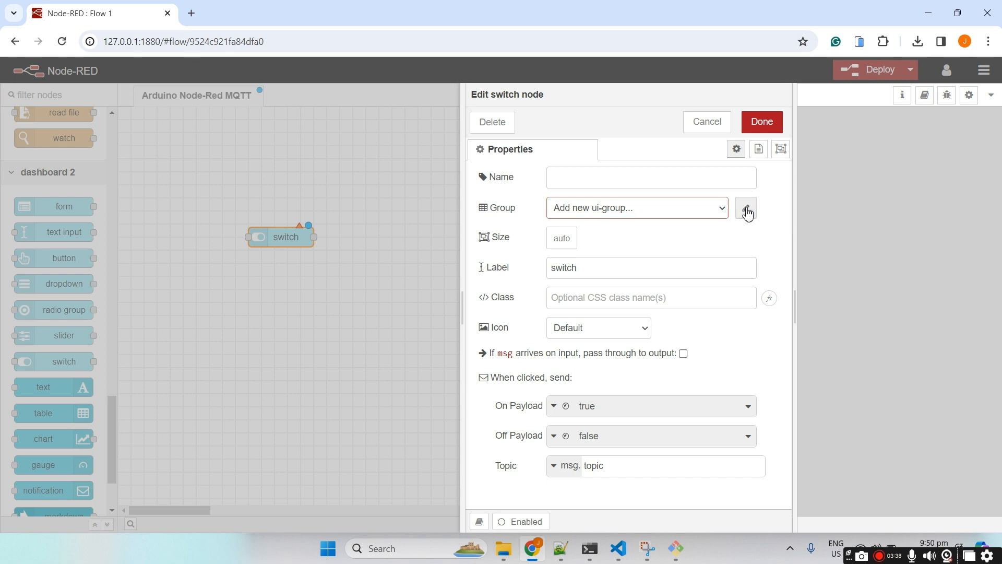
left_click_drag(627, 177, 487, 174)
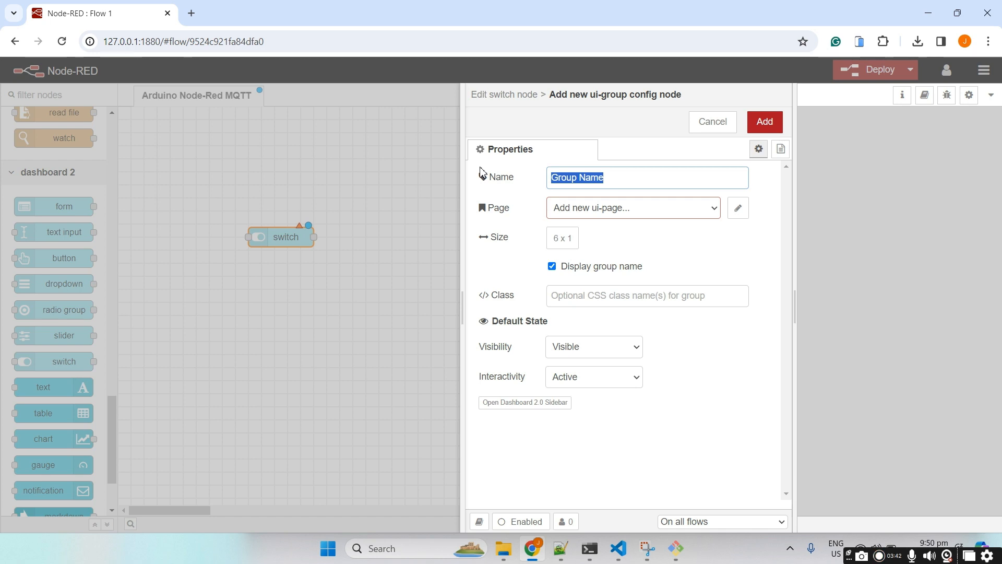
type("LED Group")
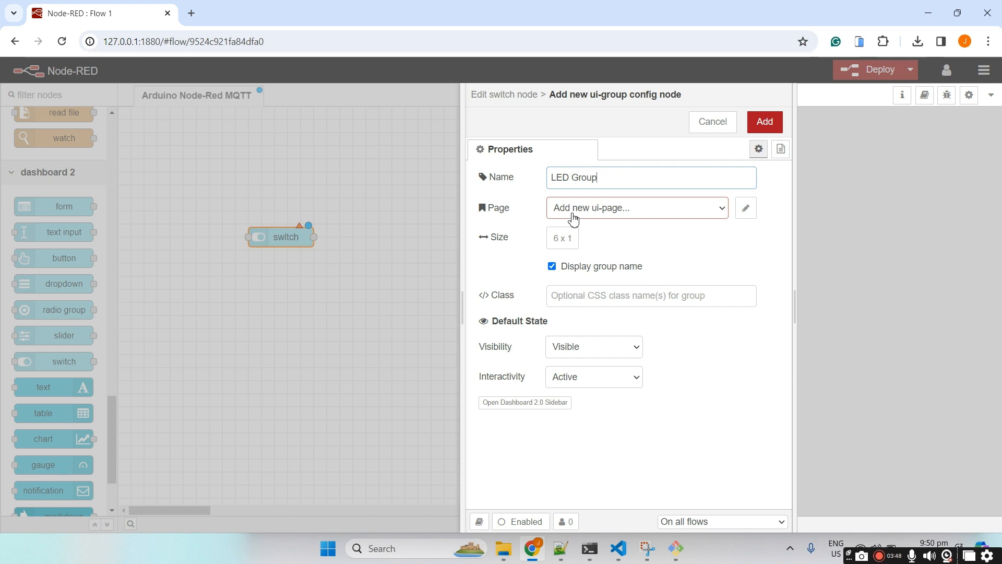
Start a new ui-page for the group, naming it "Home" with the path /home
left_click(697, 212)
left_click(744, 213)
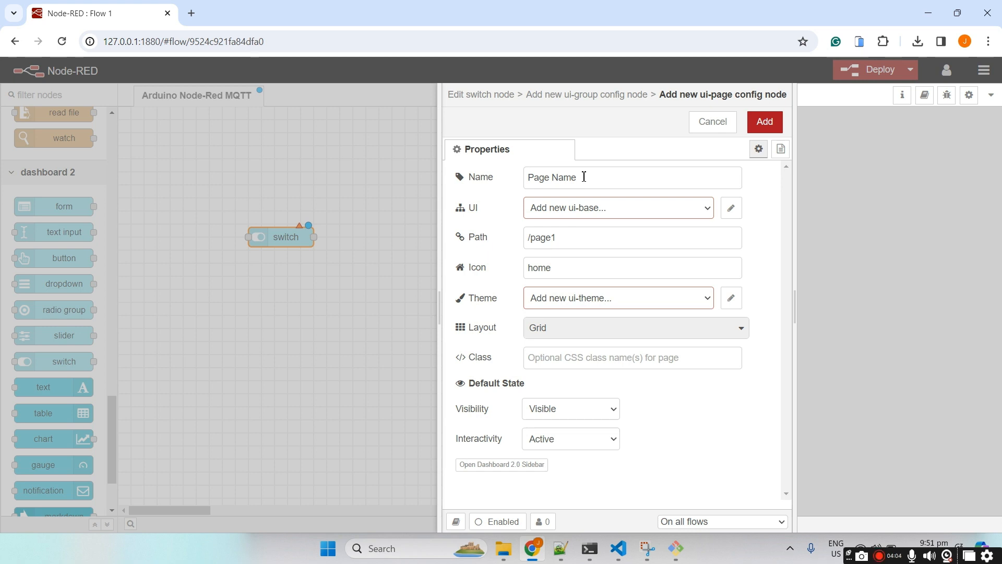
left_click(585, 176)
key("ctrl+a")
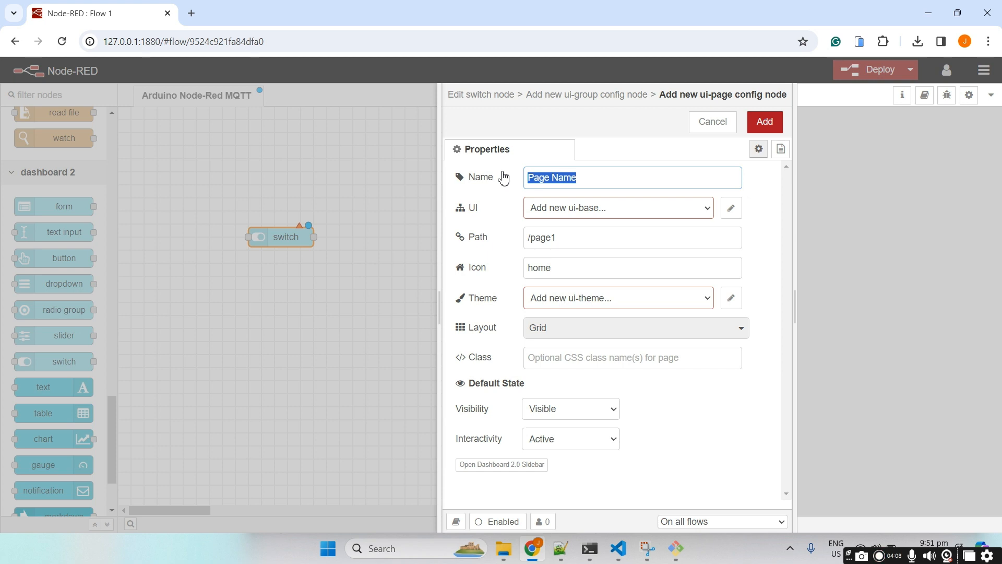
type("Home")
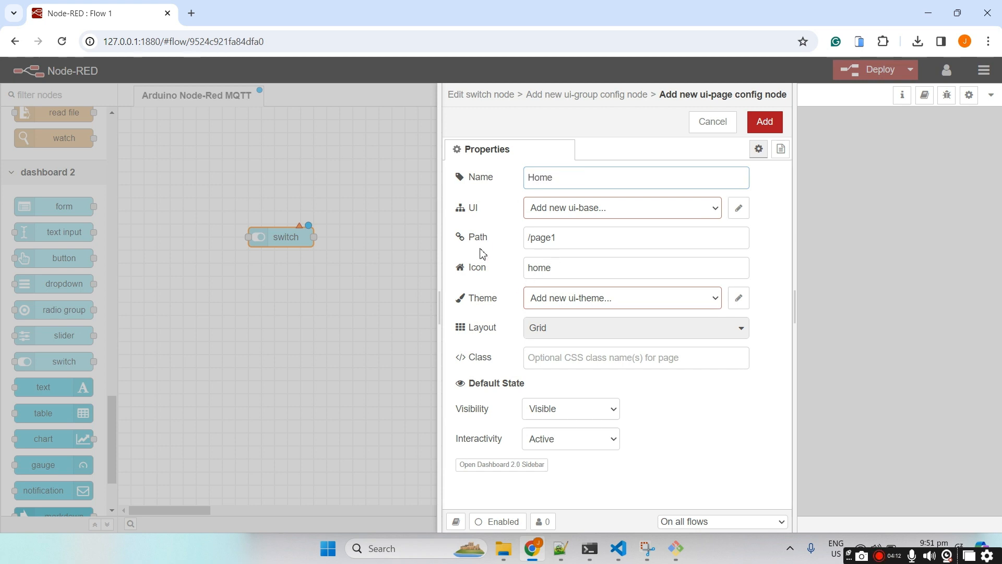
double_click(543, 238)
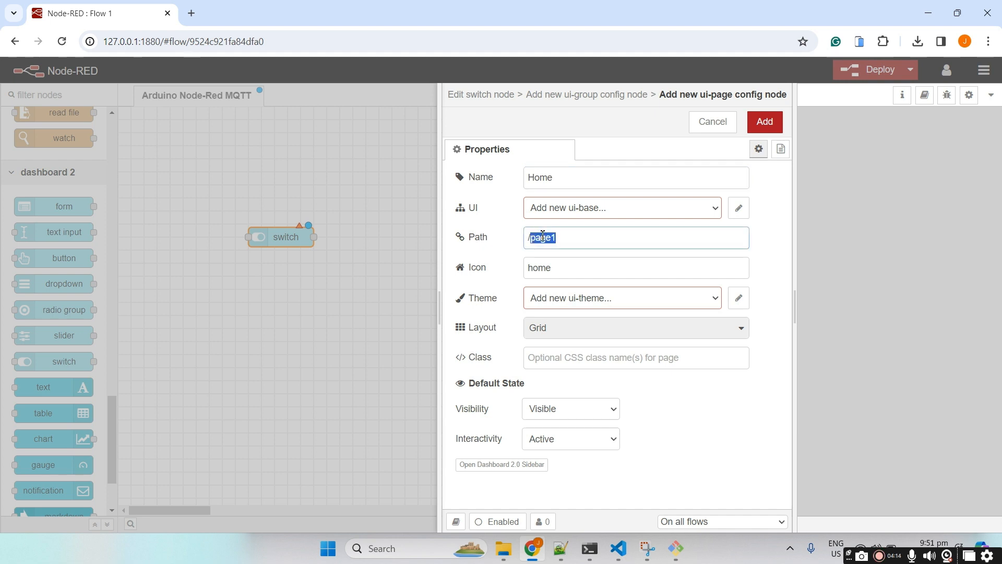
type("home")
Add a new ui-base named "Node-Red MQTT" for the page, keeping the Collapsing (default) sidebar style
left_click(710, 209)
left_click(740, 212)
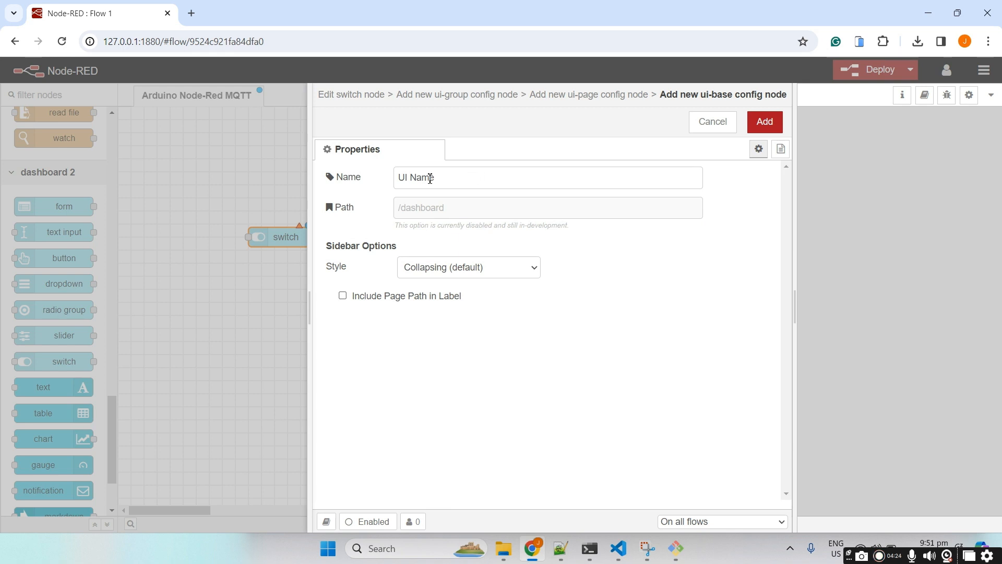
left_click_drag(444, 179, 352, 170)
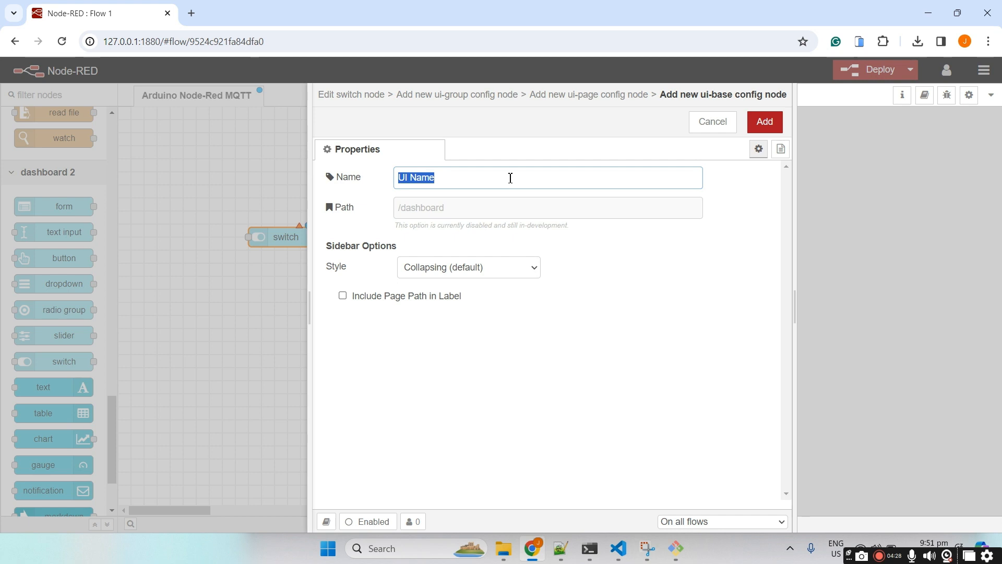
type("Node-Red MQTT")
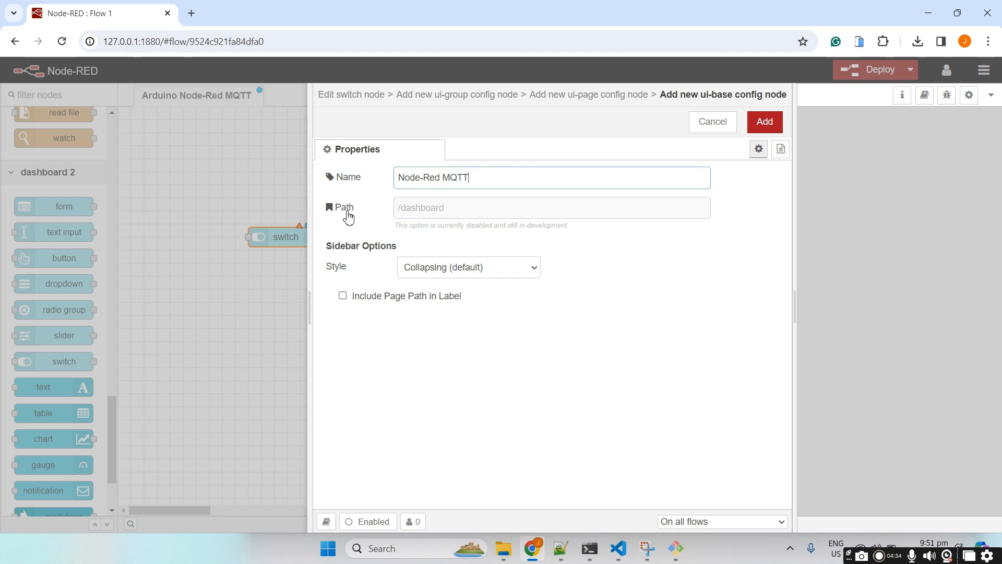
left_click(476, 277)
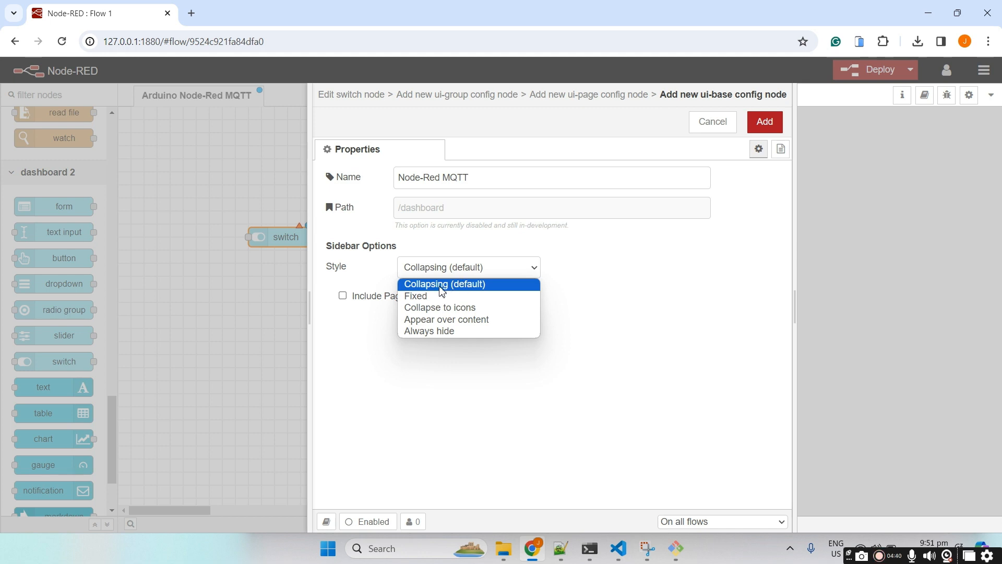
left_click(617, 268)
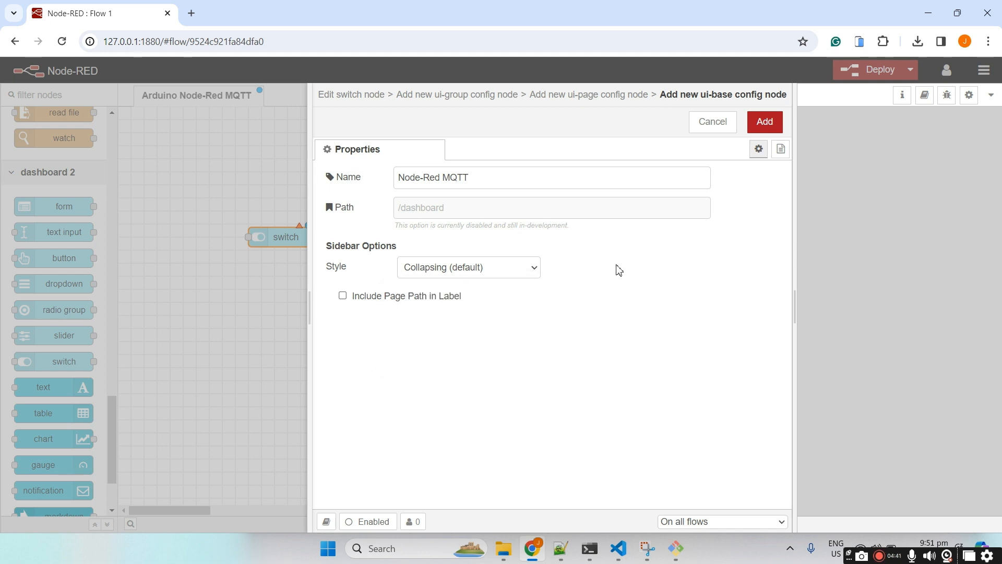
left_click(764, 122)
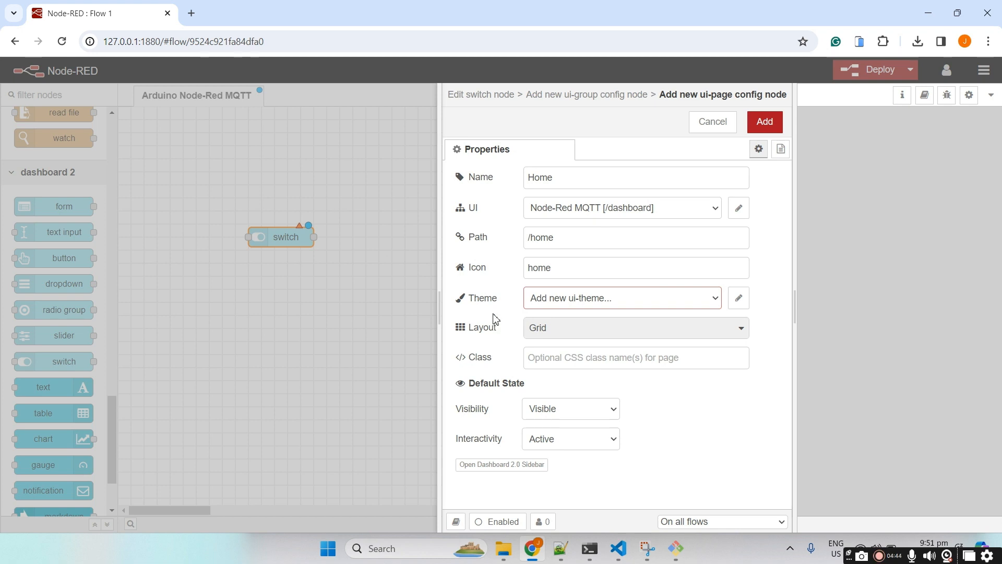
Add a new ui-theme named "Node-Red MQTT Theme" for the Home page, and finish adding the page and the LED Group
left_click(718, 303)
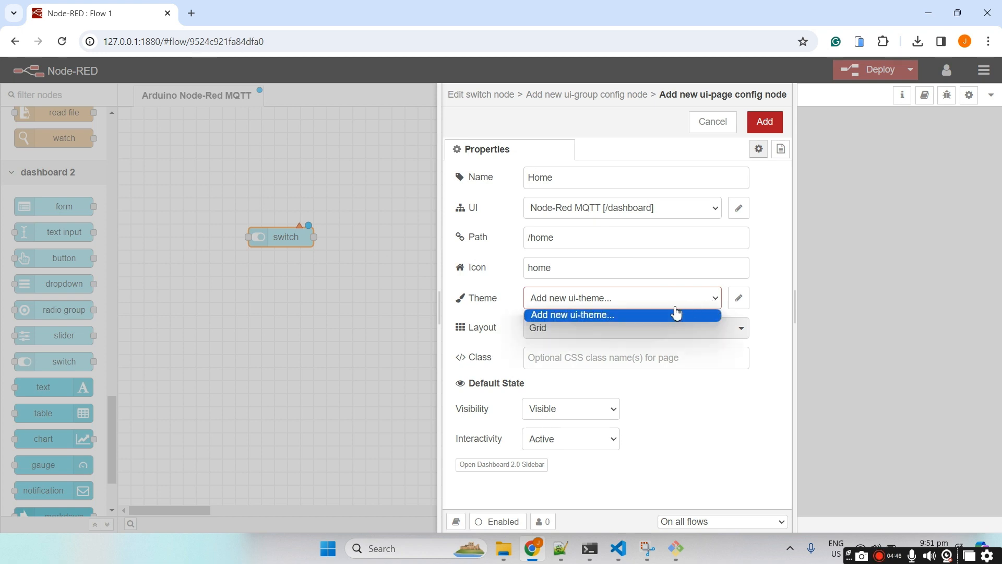
left_click(673, 315)
left_click(737, 299)
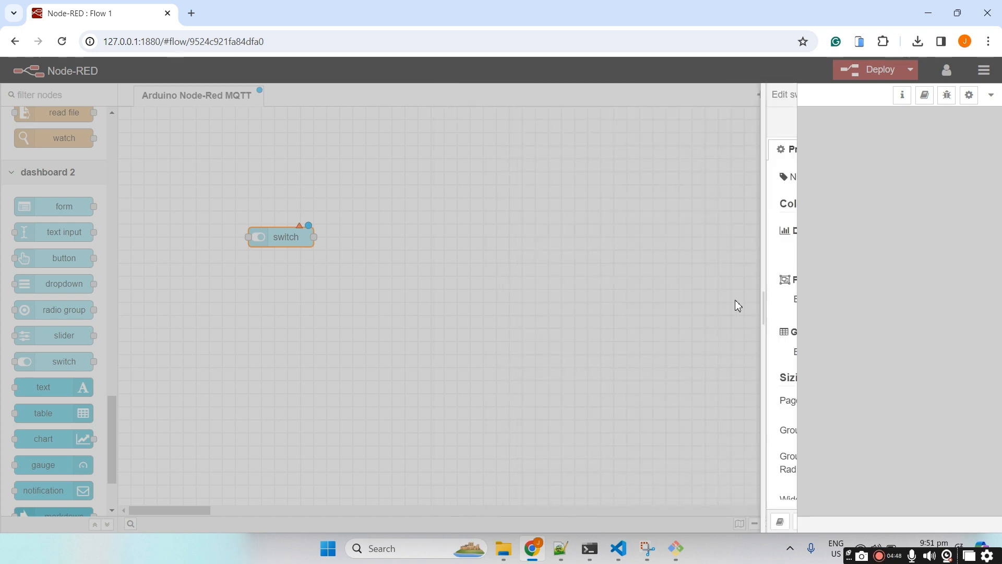
left_click_drag(482, 181, 303, 154)
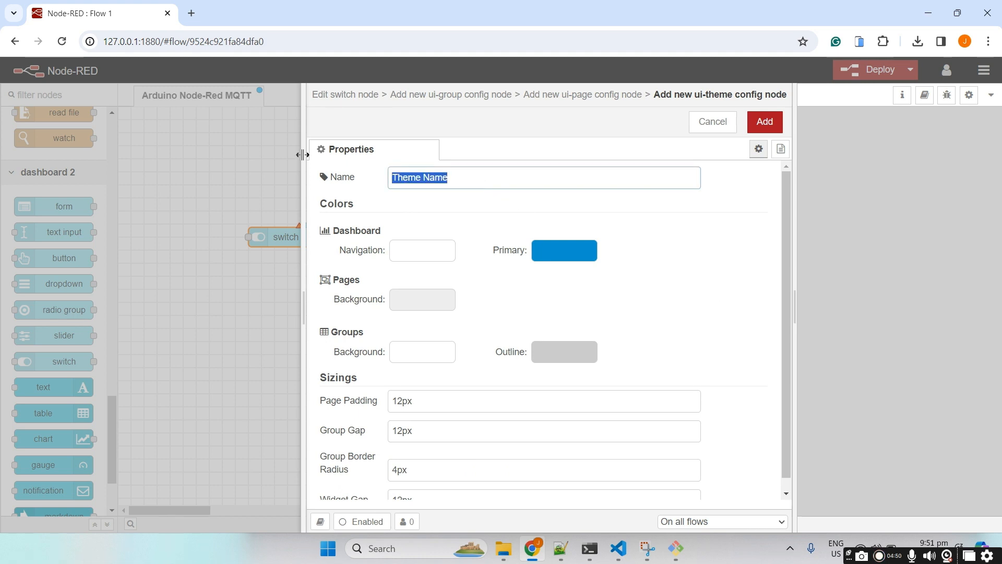
type("Node-R")
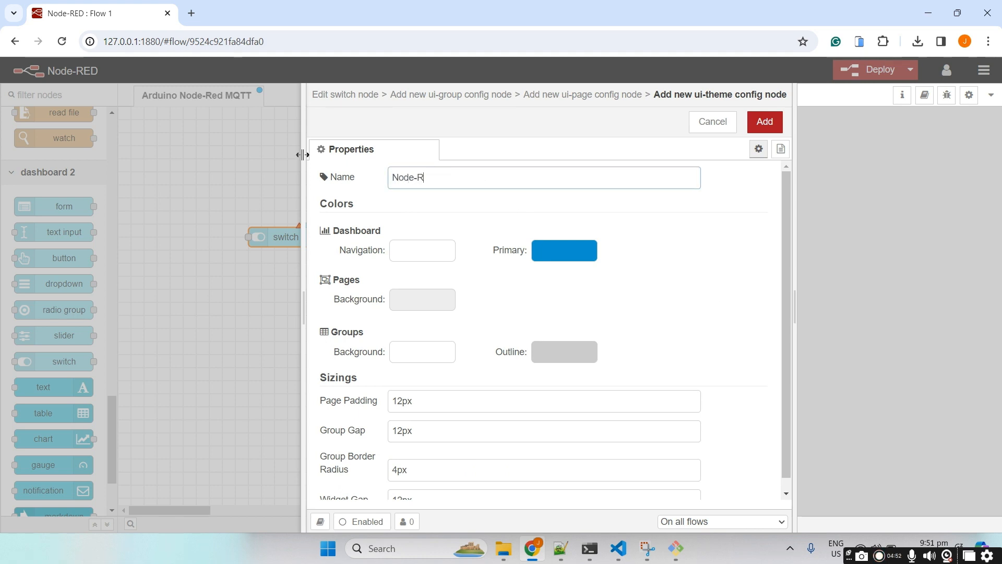
type("ed MQTT Theme")
left_click(760, 125)
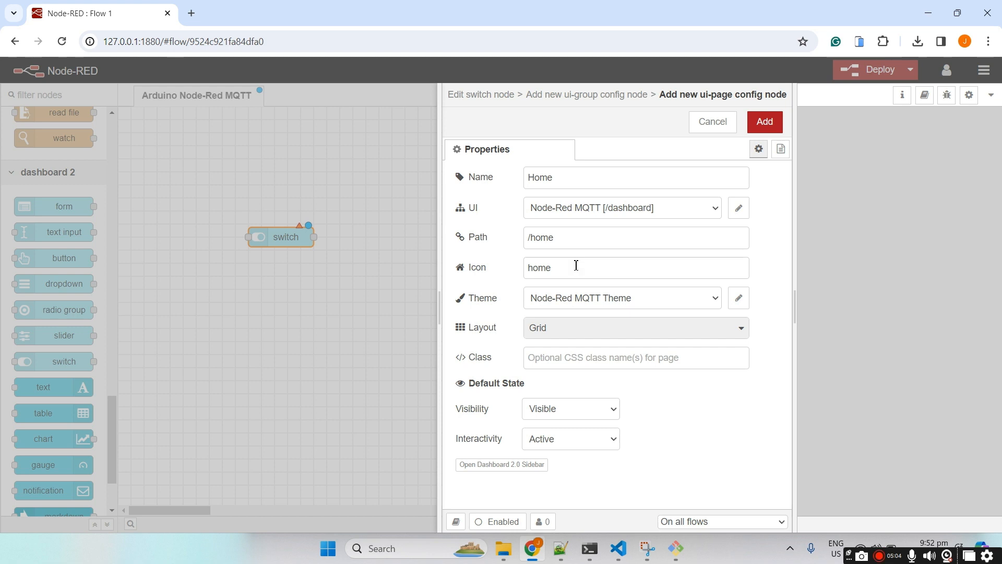
left_click(763, 126)
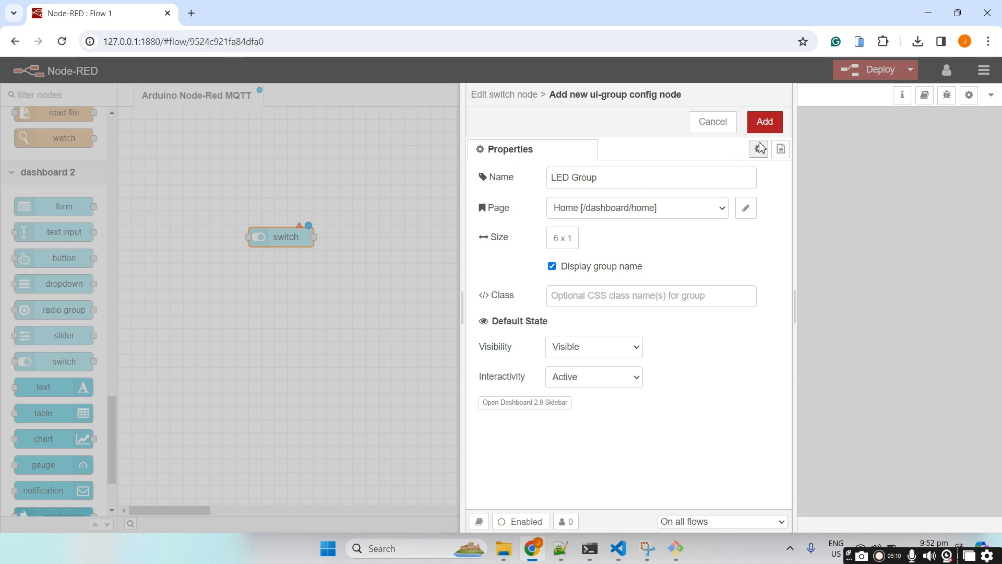
left_click(765, 128)
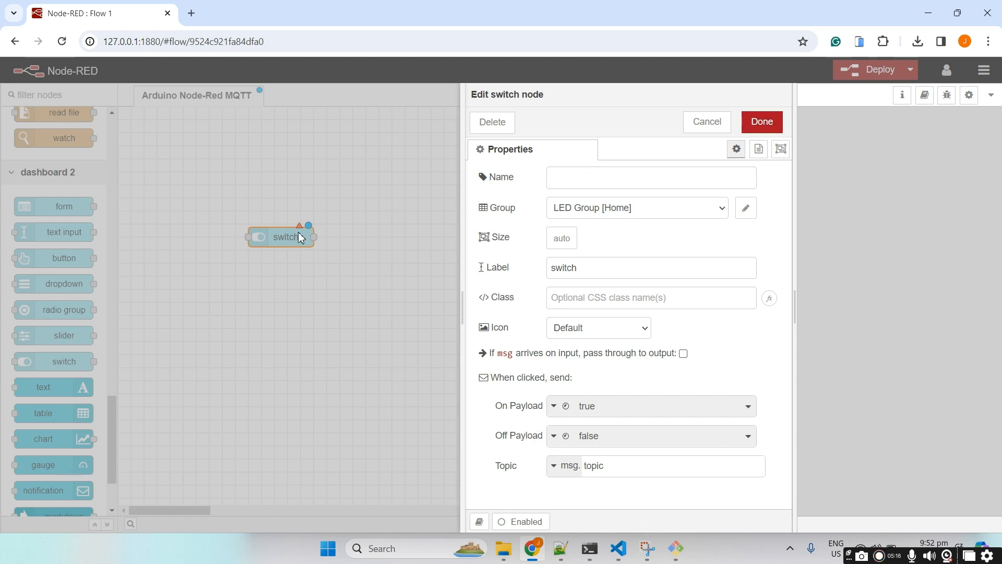
Name the switch node "LED Switch" with the label "Toggle LED", and shift it slightly right on the canvas
left_click(576, 181)
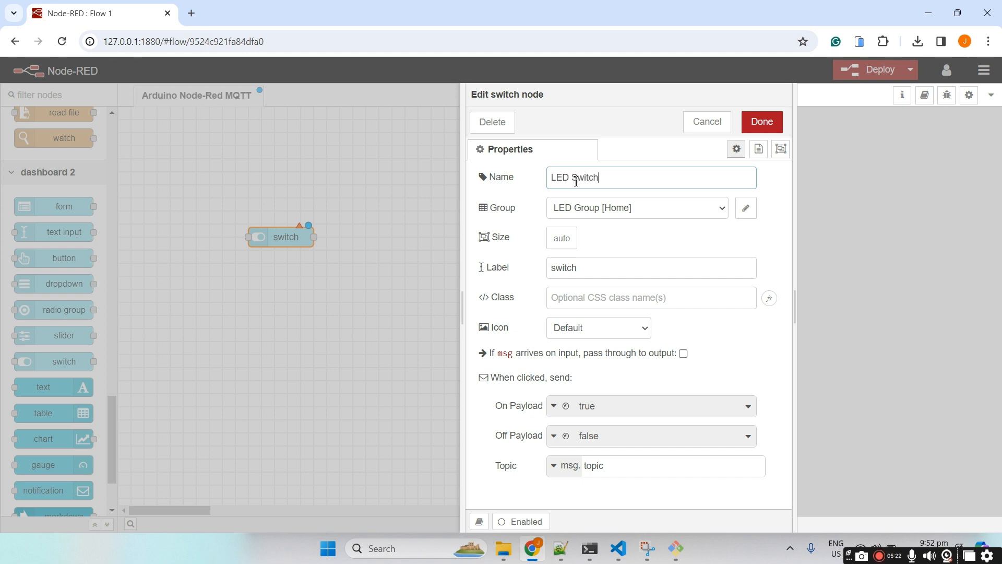
left_click_drag(583, 270, 532, 276)
type("Toggle LED")
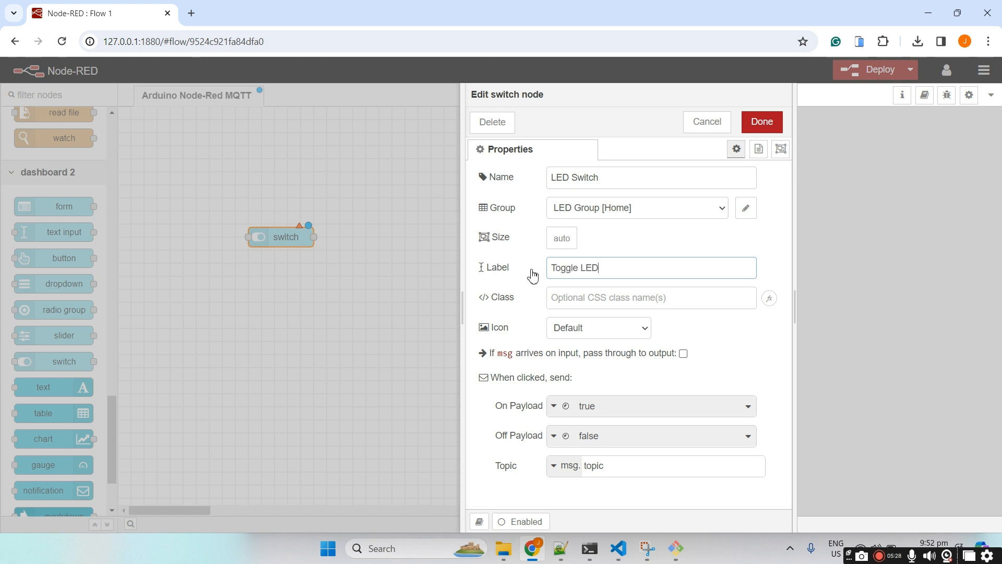
left_click(753, 128)
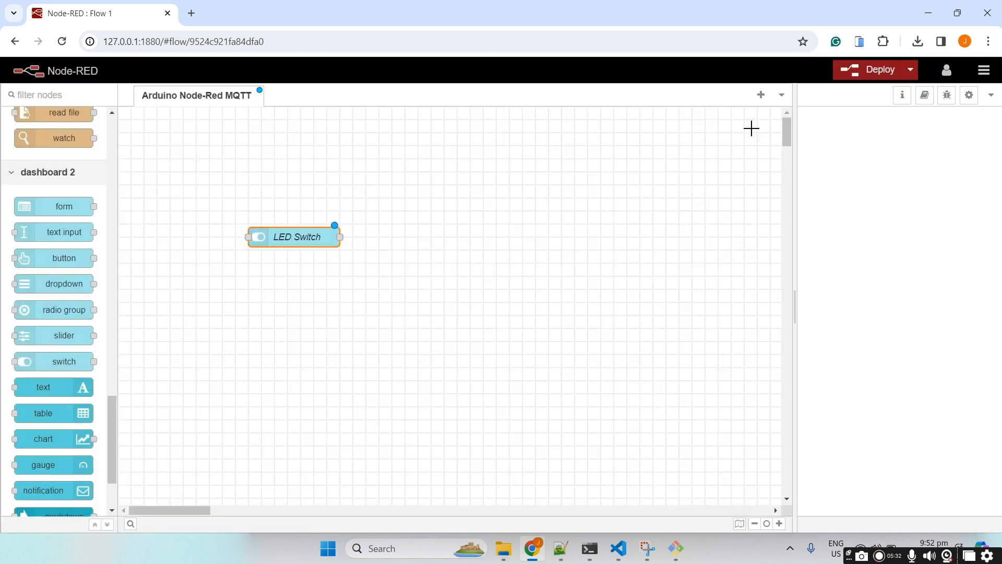
left_click_drag(283, 237, 326, 236)
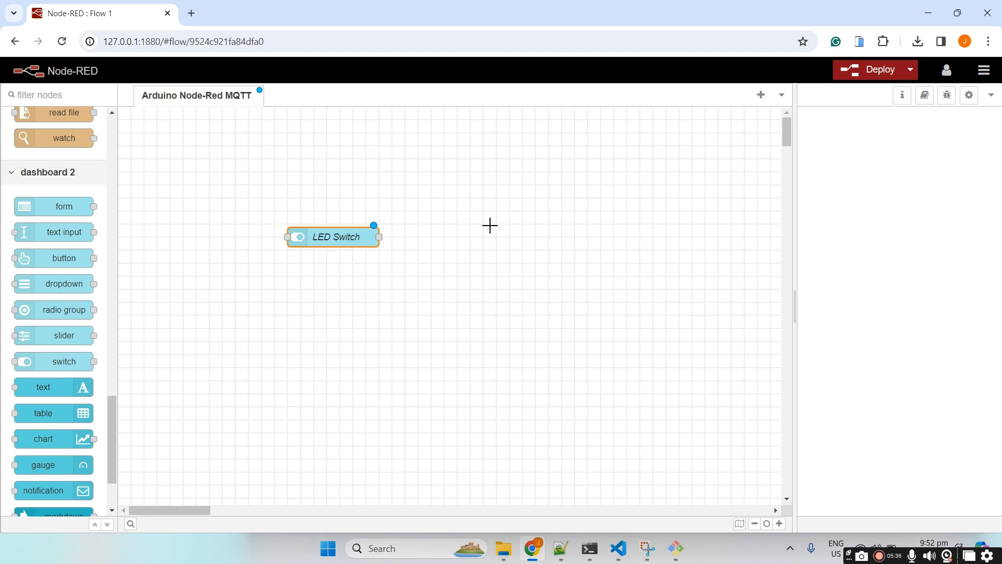
List the configuration nodes, then nudge the LED Switch node slightly upward and deploy the flow
left_click(994, 98)
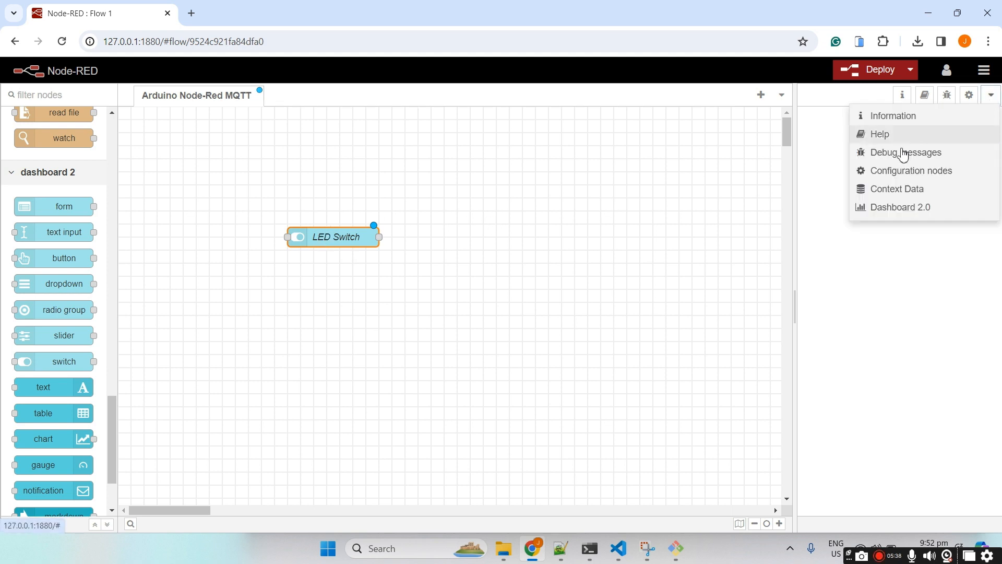
left_click(895, 171)
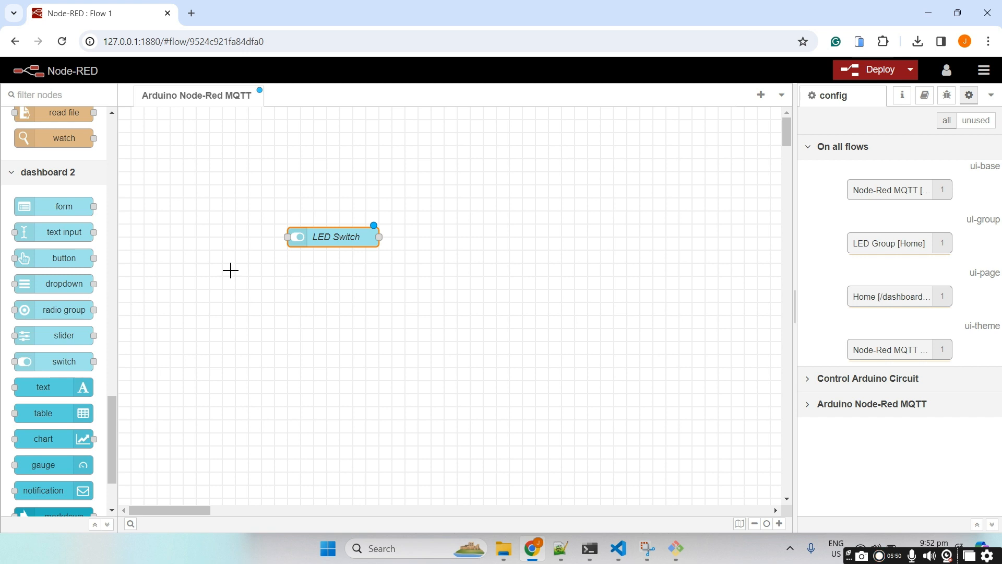
left_click_drag(332, 243, 332, 230)
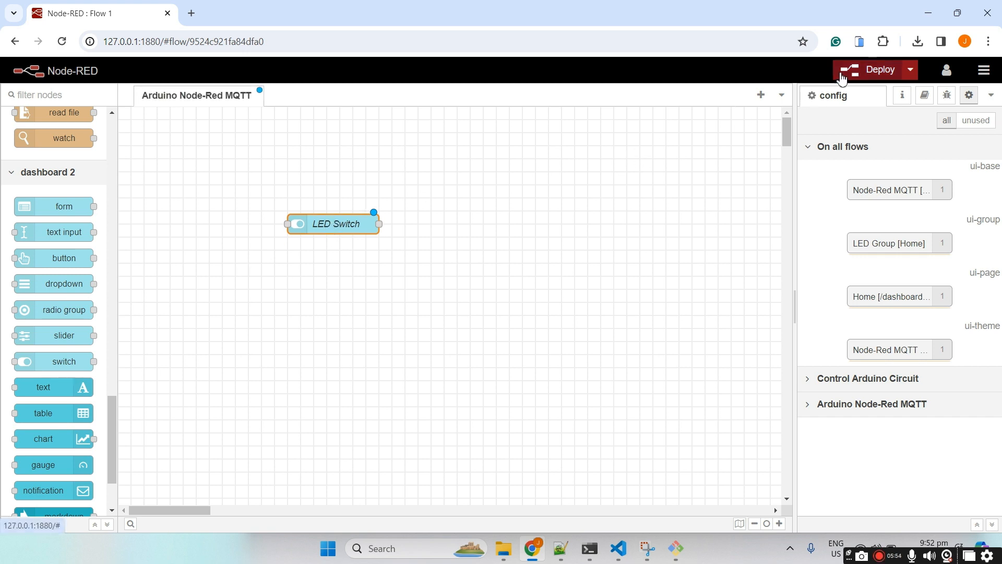
left_click(842, 73)
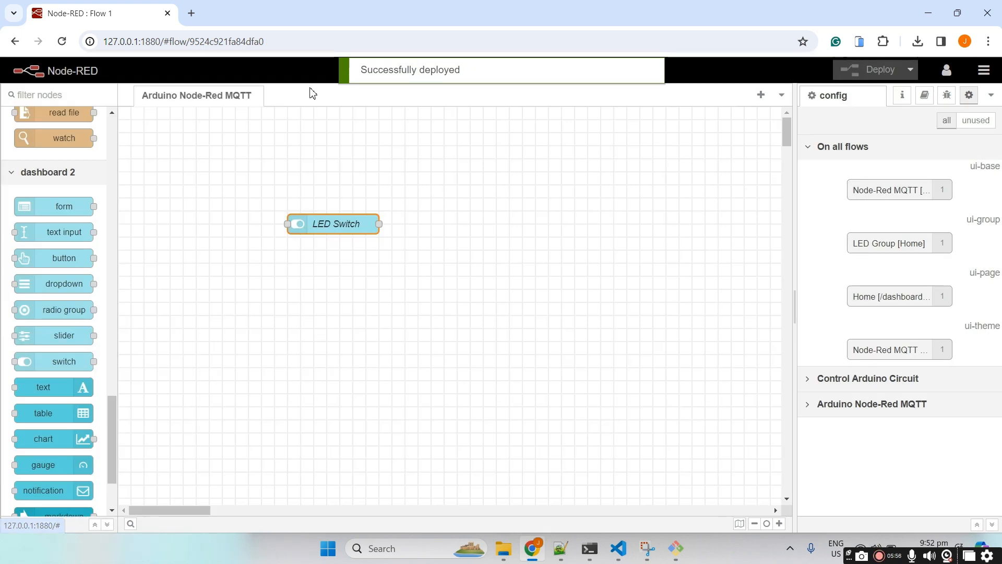
Open the deployed dashboard from the Dashboard 2.0 settings and check how its page navigation expands and collapses
left_click(991, 97)
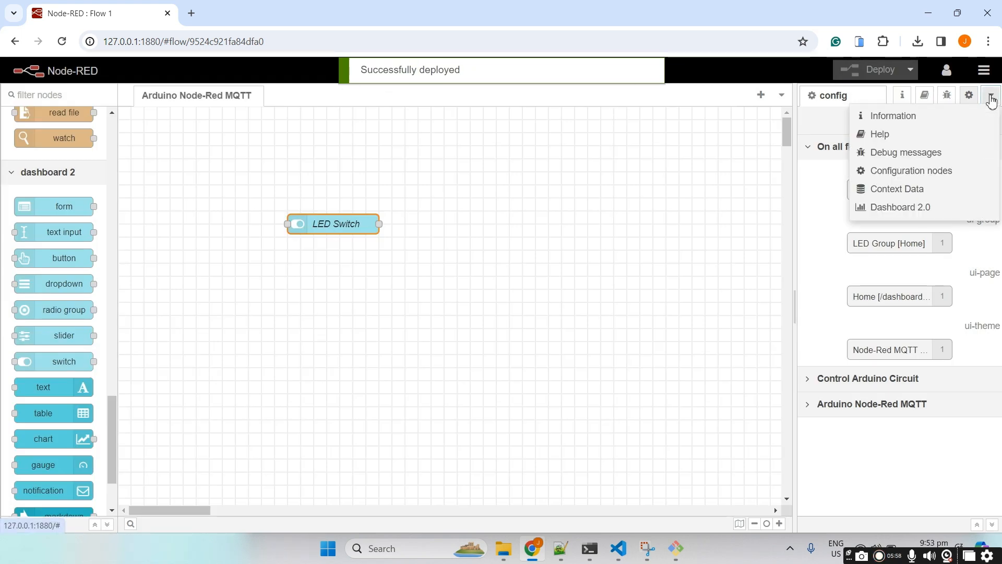
left_click(908, 208)
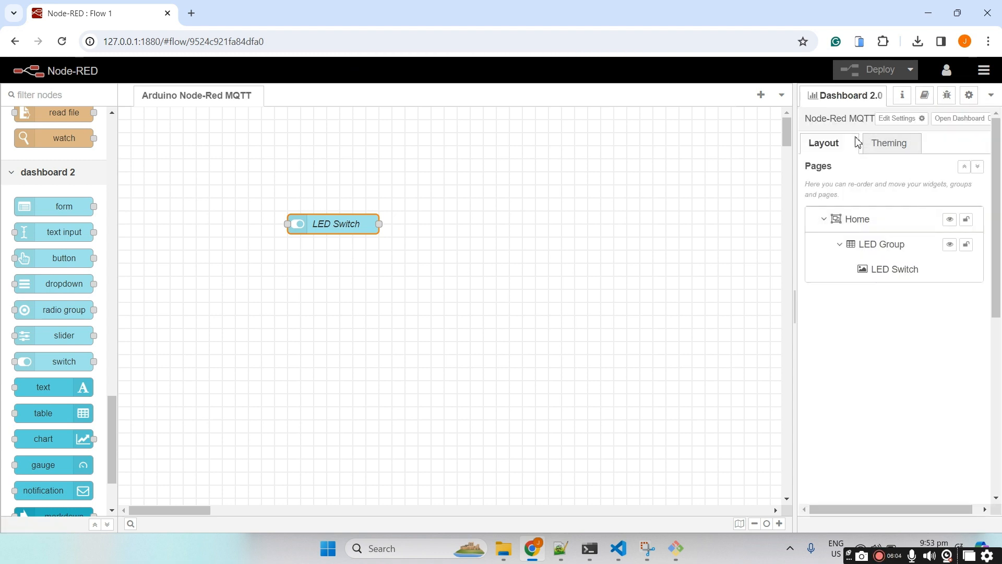
left_click(959, 120)
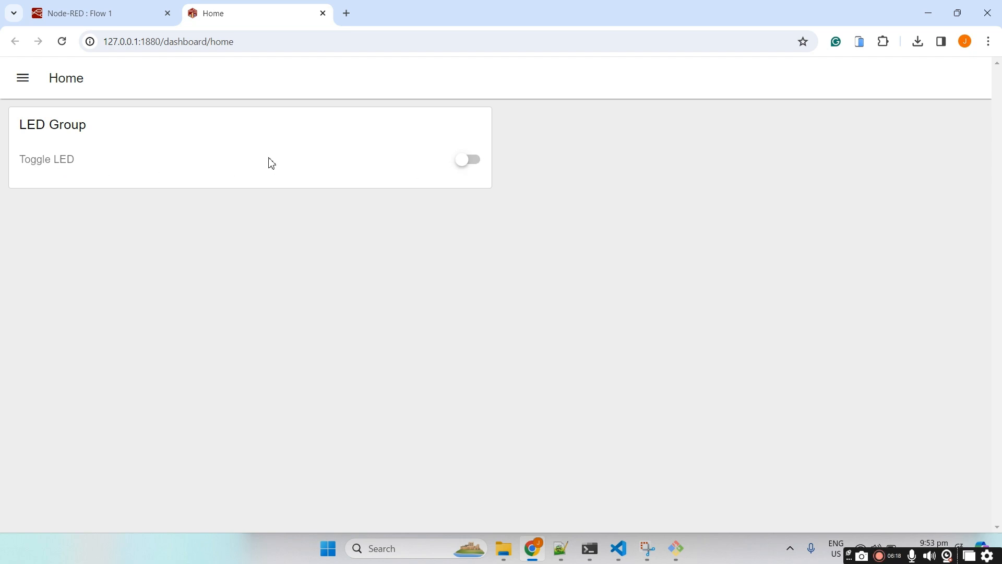
left_click(23, 80)
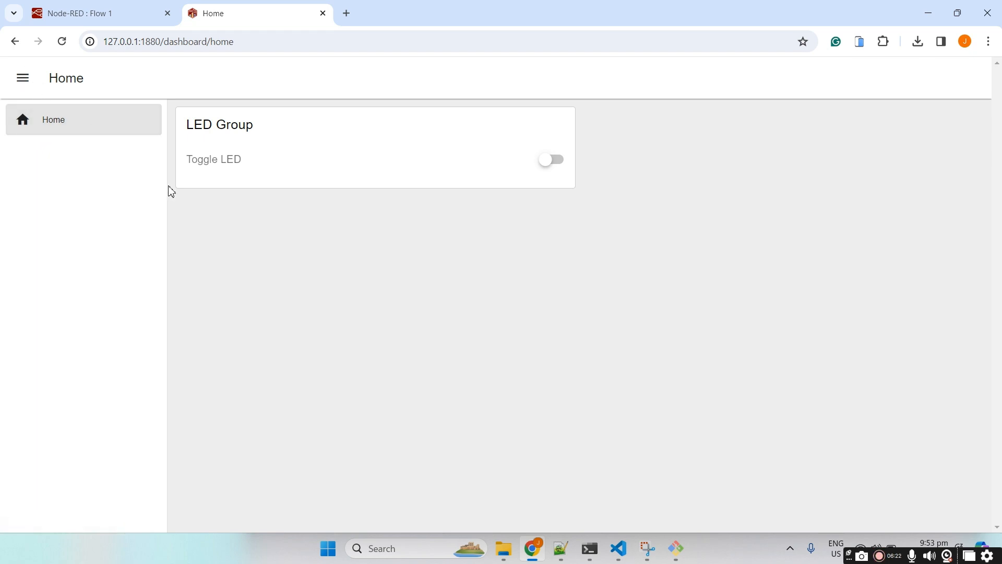
left_click(26, 77)
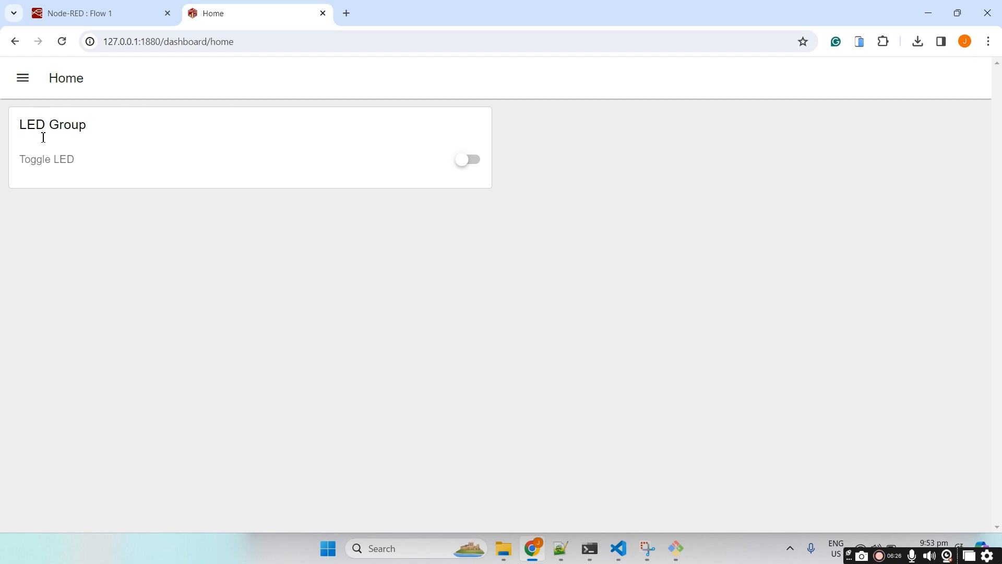
Return to the flow editor, set the Home ui-page's layout to Notebook, and deploy the change
left_click(117, 11)
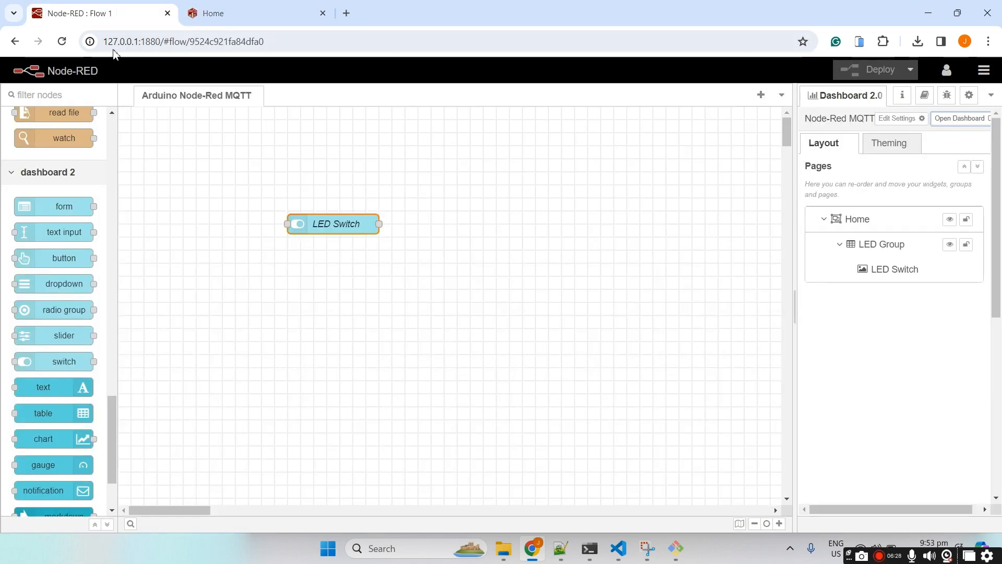
left_click(990, 95)
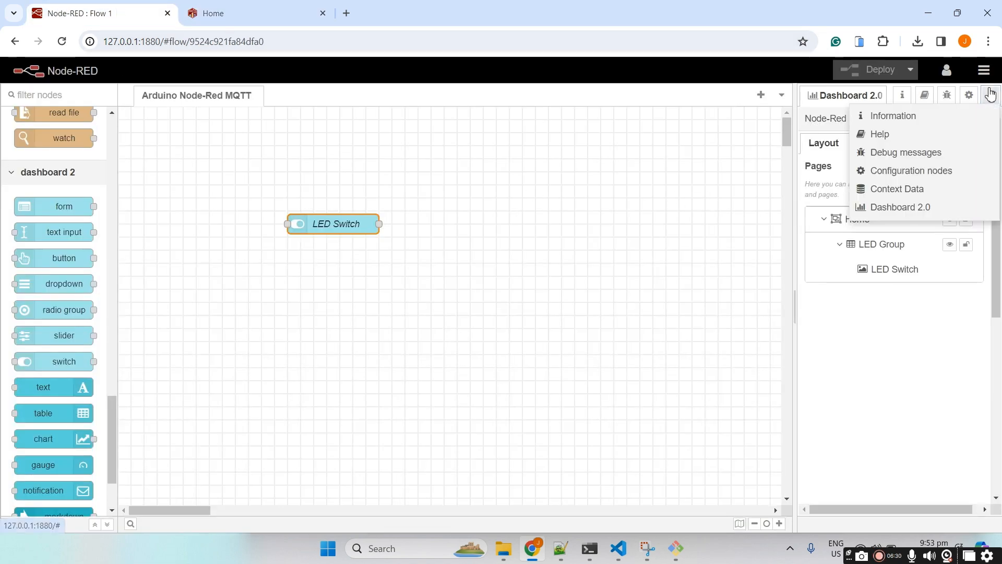
left_click(939, 171)
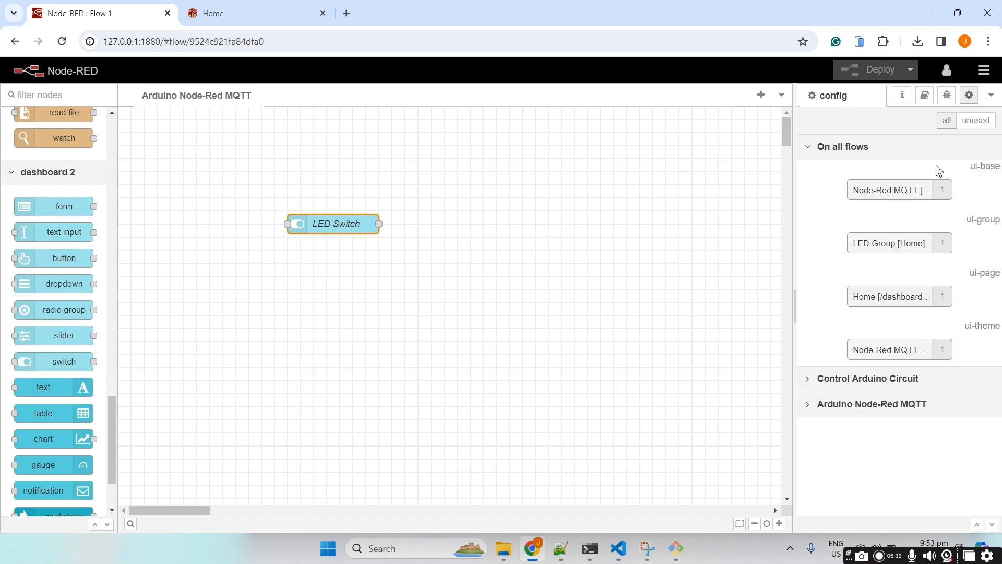
left_click(906, 308)
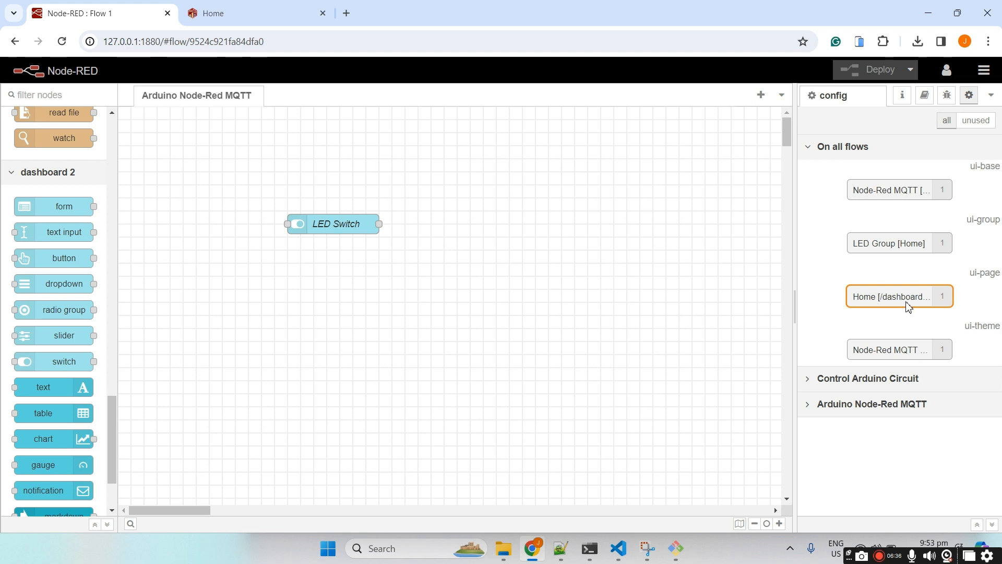
double_click(907, 303)
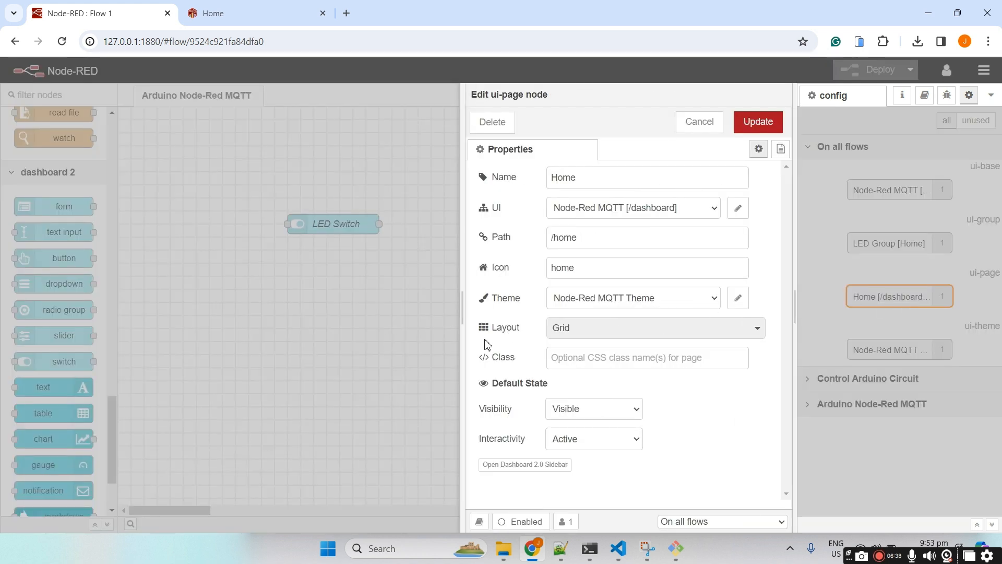
left_click(596, 331)
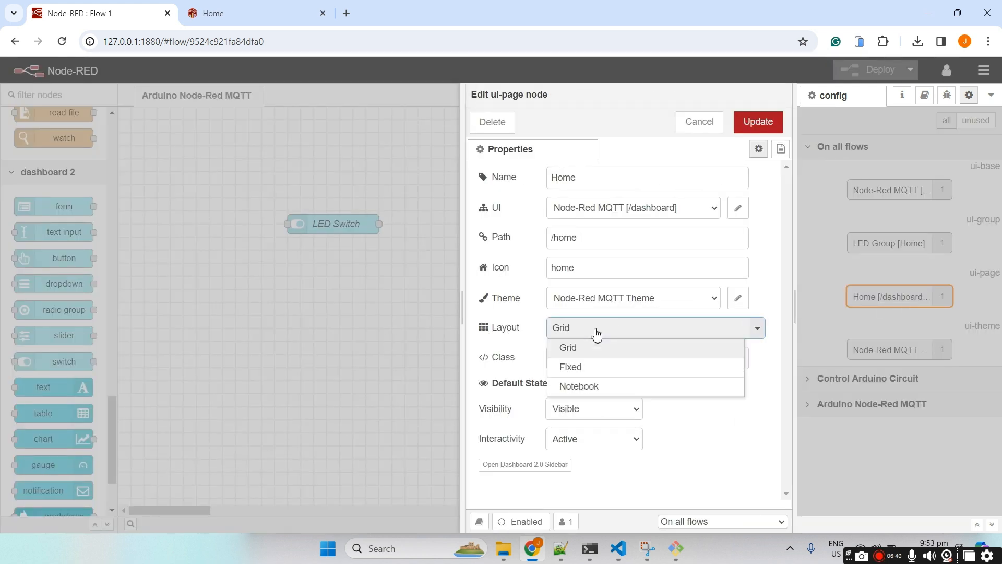
left_click(586, 389)
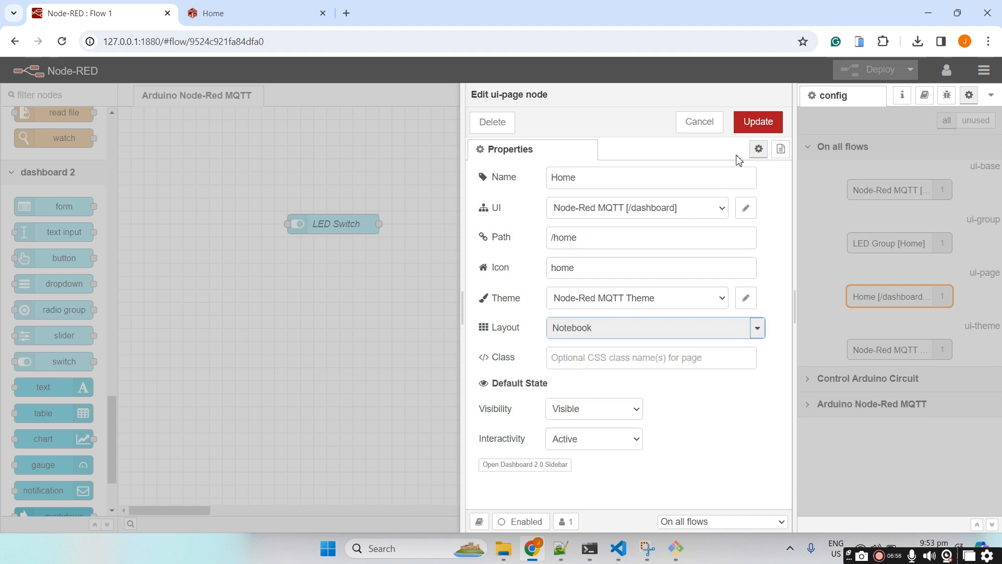
left_click(755, 125)
left_click(879, 68)
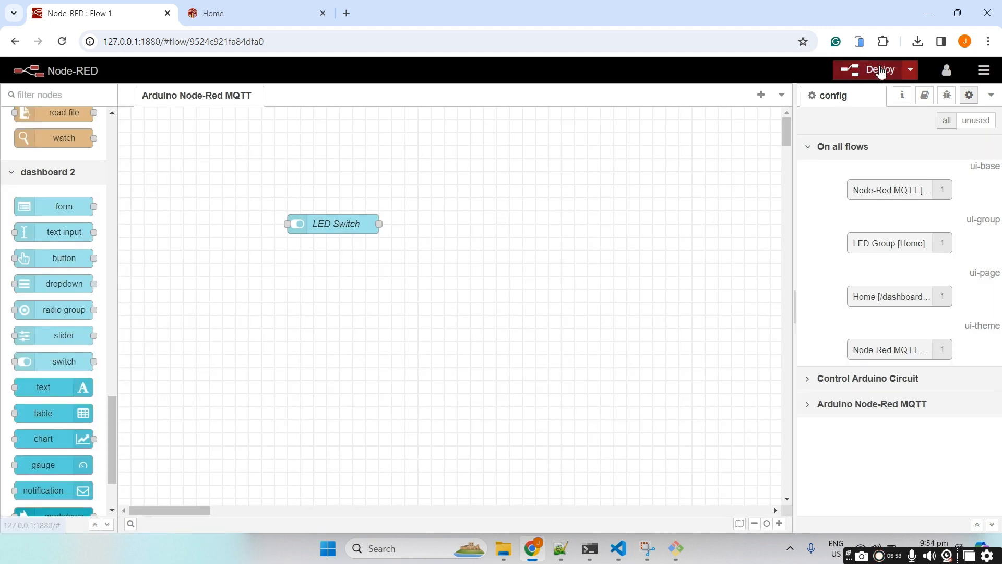
Check the Home dashboard page in its new layout, comparing it with the flow editor
left_click(274, 16)
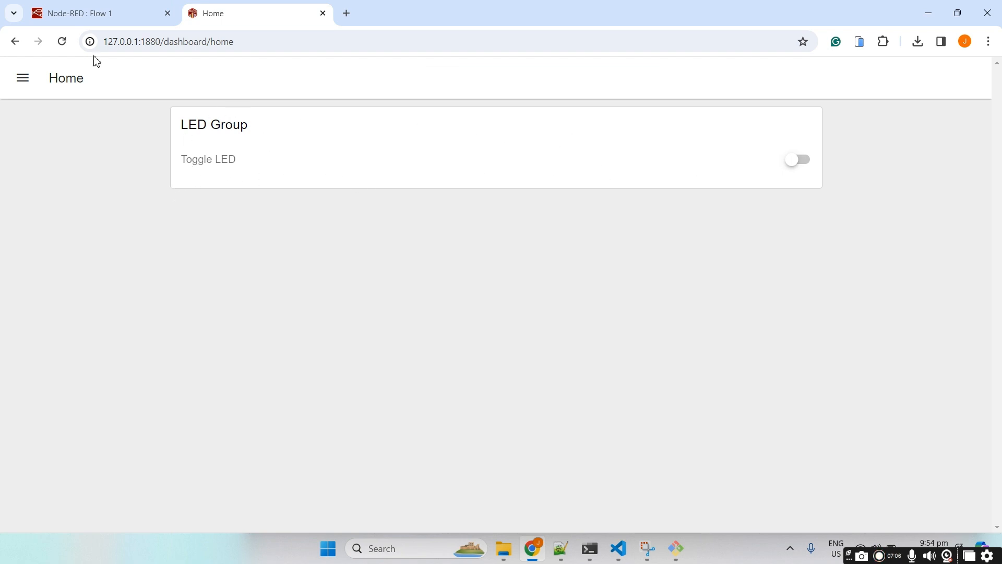
left_click(50, 15)
left_click(196, 8)
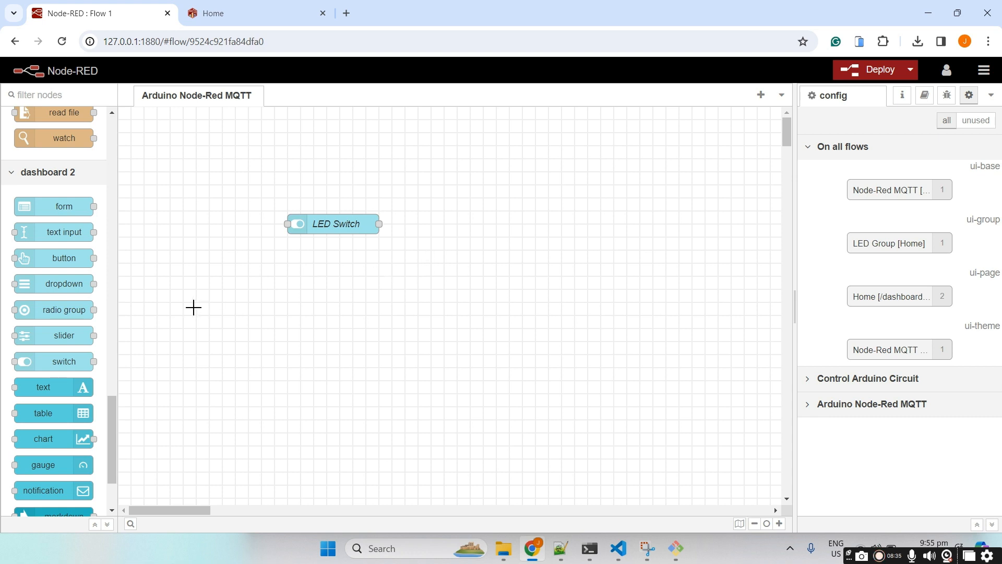
Add a radio group node below LED Switch and assign it to a new ui-group named RGB Group on the Home page
left_click_drag(46, 310, 330, 279)
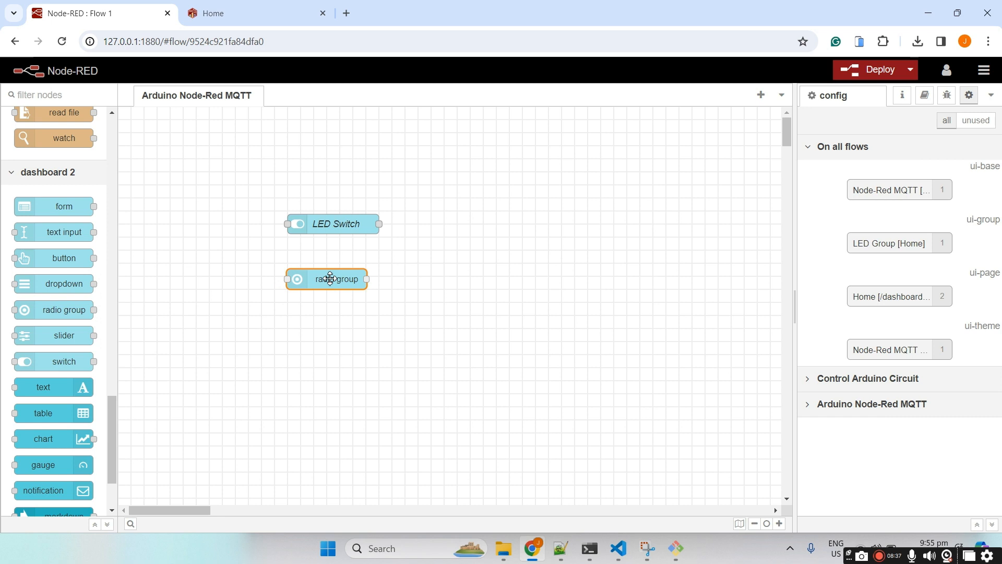
double_click(328, 278)
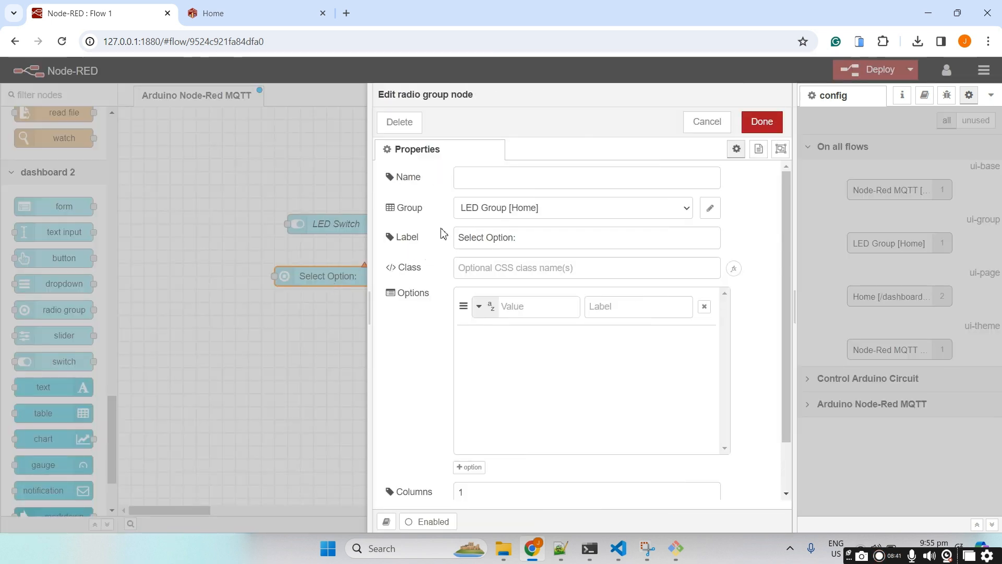
left_click(684, 209)
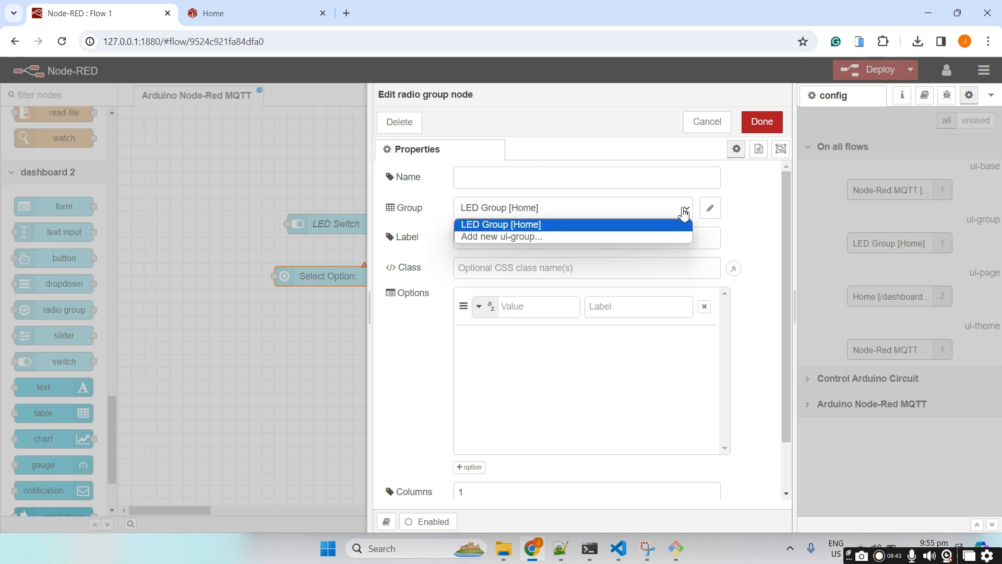
left_click(606, 237)
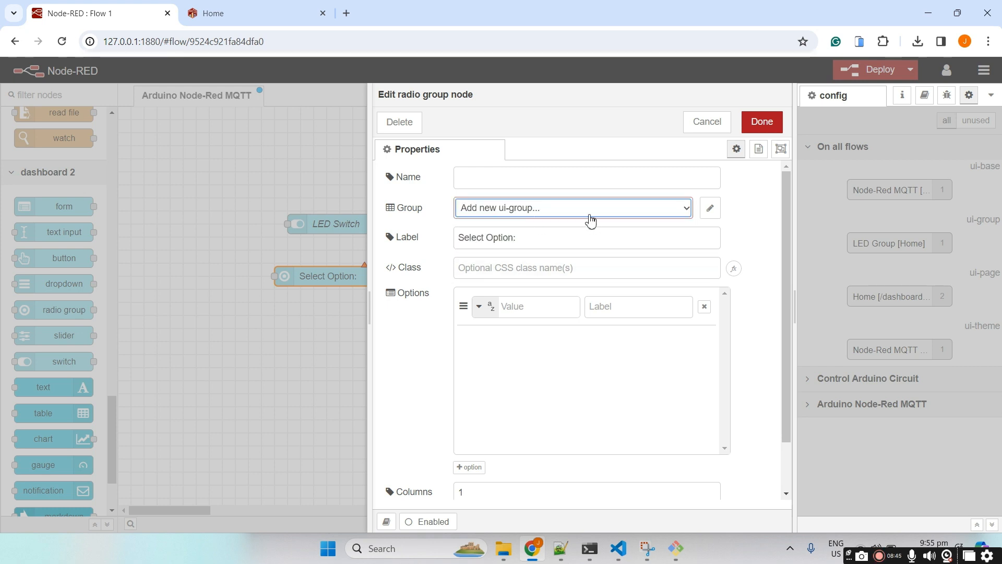
left_click(708, 215)
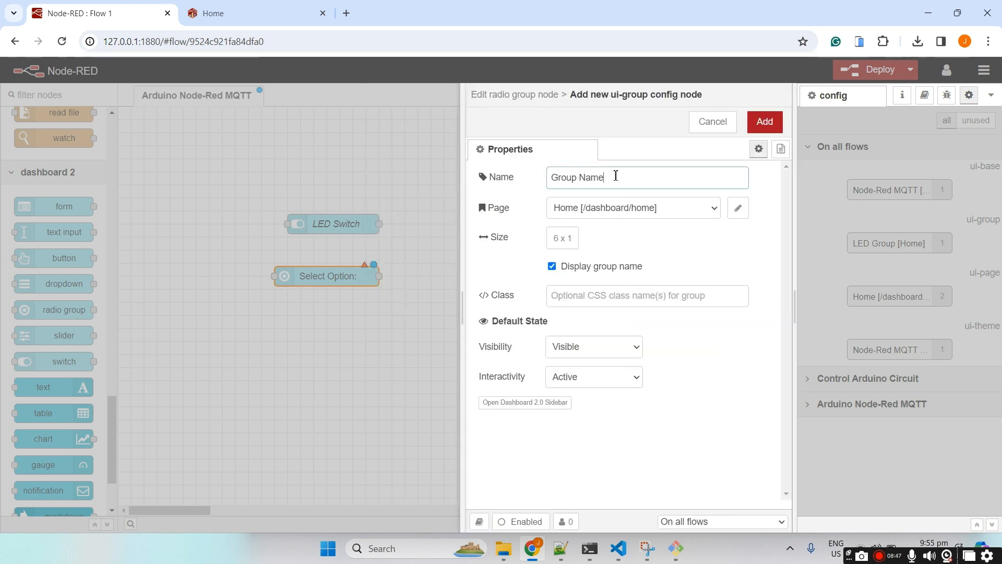
left_click_drag(615, 176, 515, 180)
type("RGB")
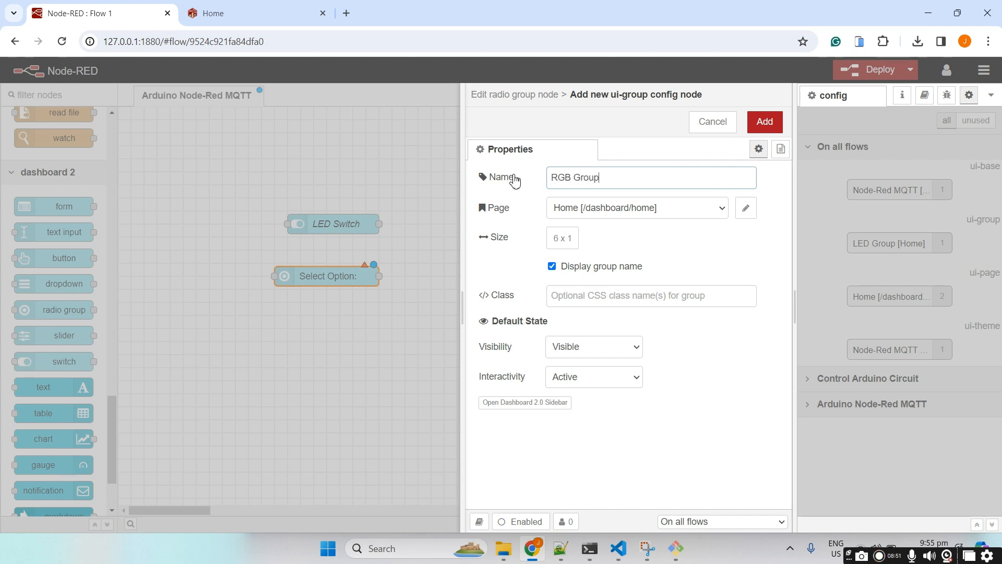
left_click(753, 127)
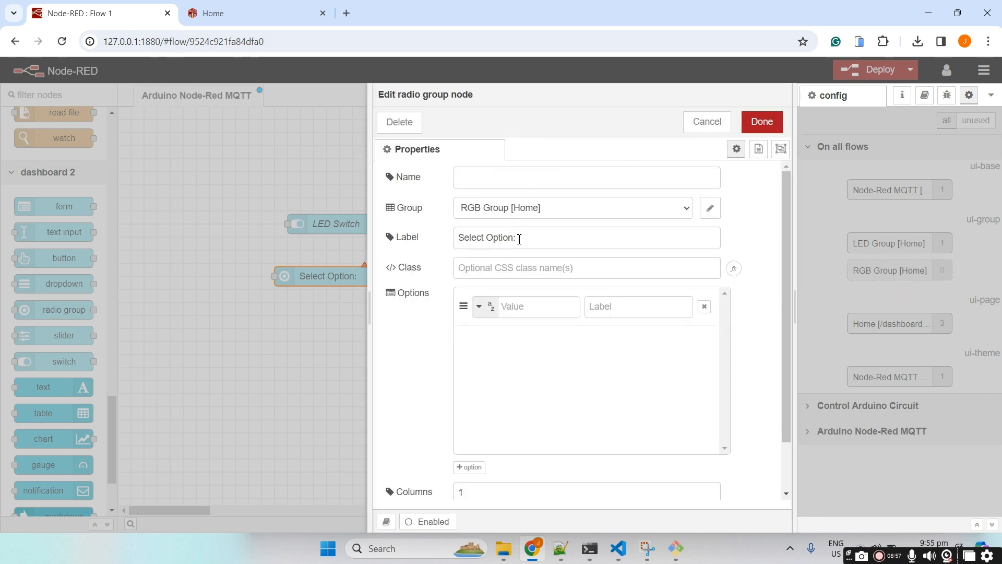
Label the radio group Choose Color and name the node RGB Select
left_click_drag(519, 239, 430, 234)
type("Choose Color")
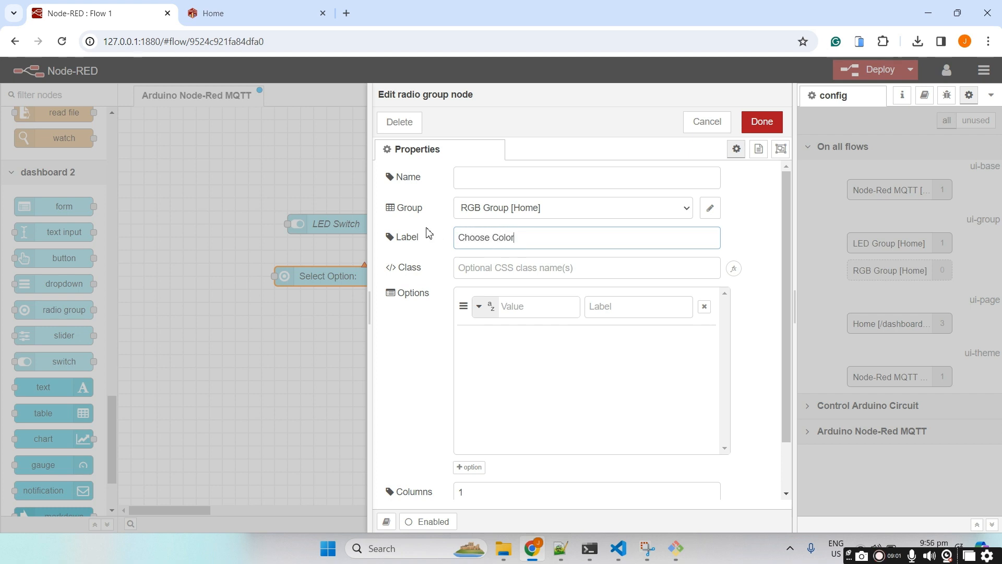
left_click(471, 187)
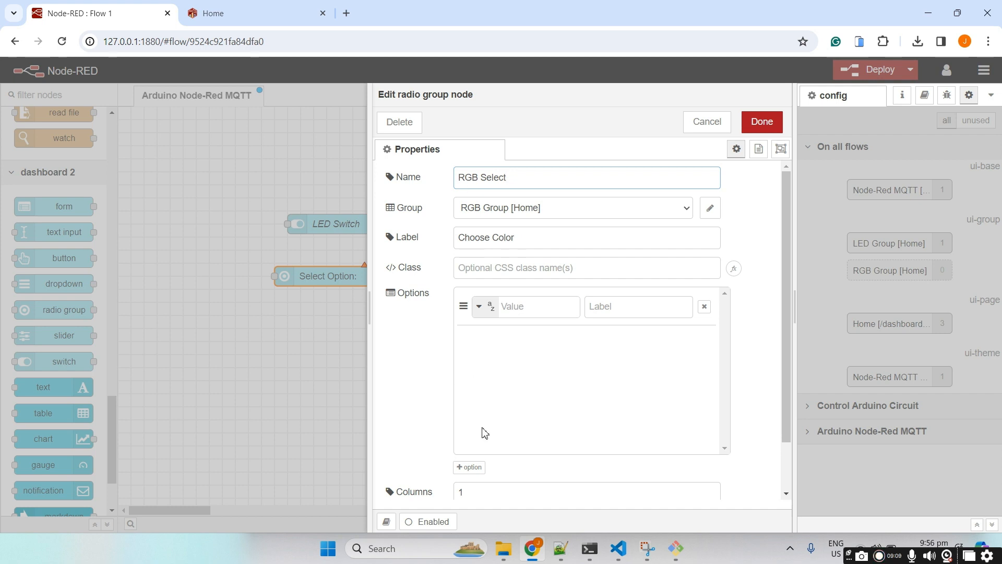
Add two more option rows to the radio group and fill the first option with value red and label RED
left_click(467, 467)
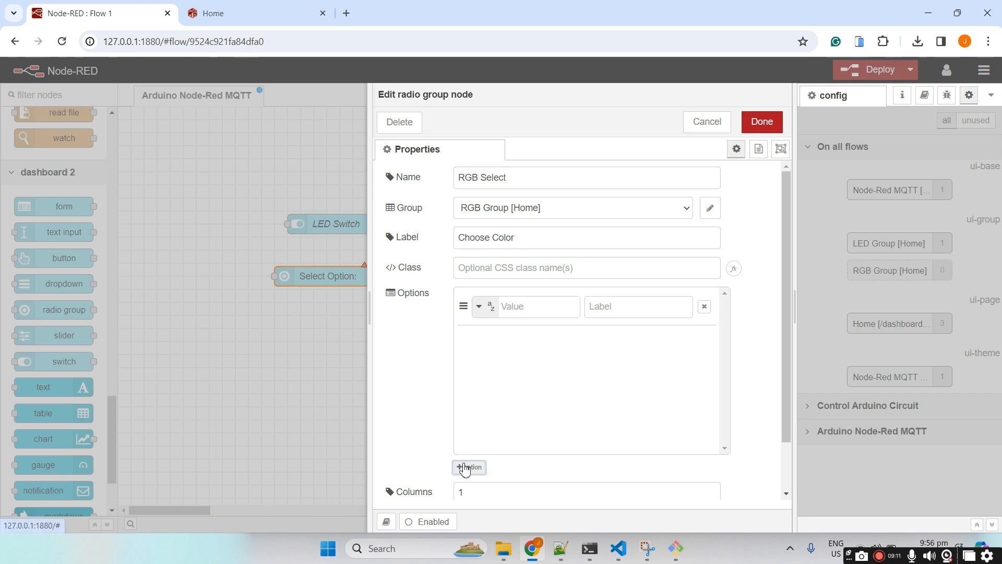
left_click(466, 467)
left_click(621, 313)
key("Caps_Lock")
type("RED")
left_click(524, 311)
type("red")
Fill the radio group's second option with value green and label GREEN
left_click(603, 338)
key("Caps_Lock")
type("GREEN")
left_click(543, 346)
key("Caps_Lock")
type("green")
Fill the radio group's third option with value blue and label BLUE, and save the node
left_click(611, 370)
key("Caps_Lock")
type("B")
left_click(544, 372)
key("Caps_Lock")
type("blue")
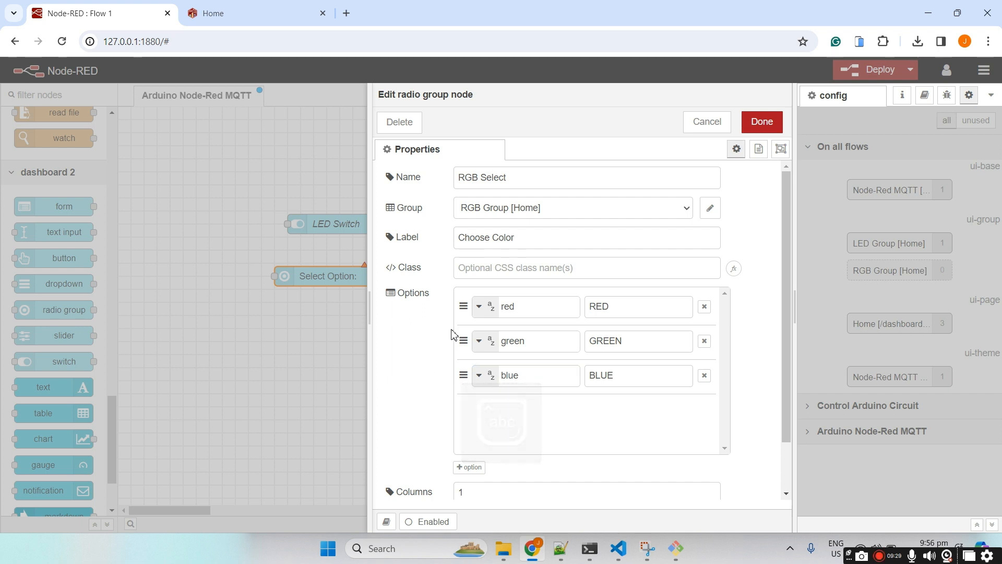
left_click(762, 122)
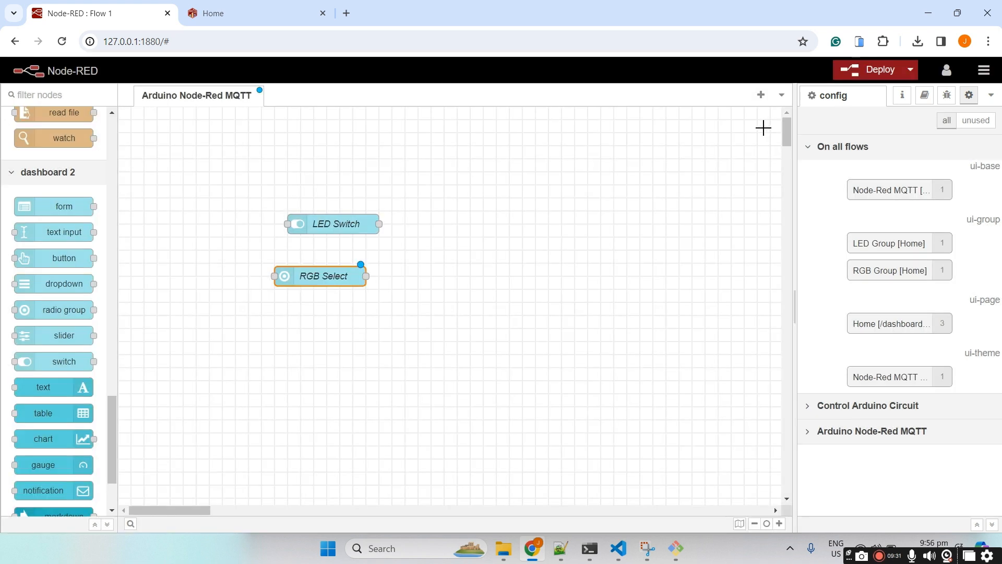
Align the RGB Select node under LED Switch and show the Dashboard 2.0 layout
left_click_drag(331, 276, 343, 277)
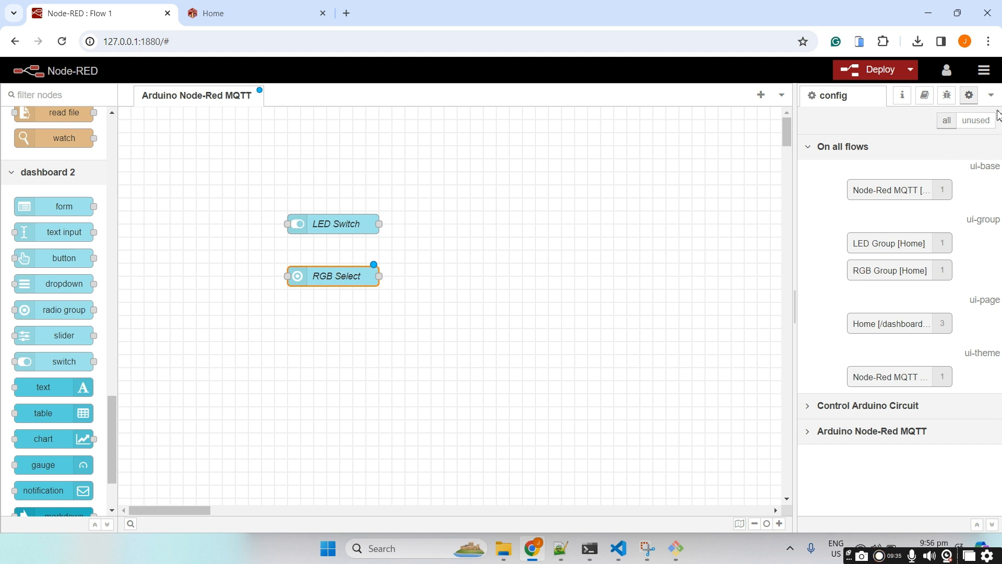
left_click(991, 95)
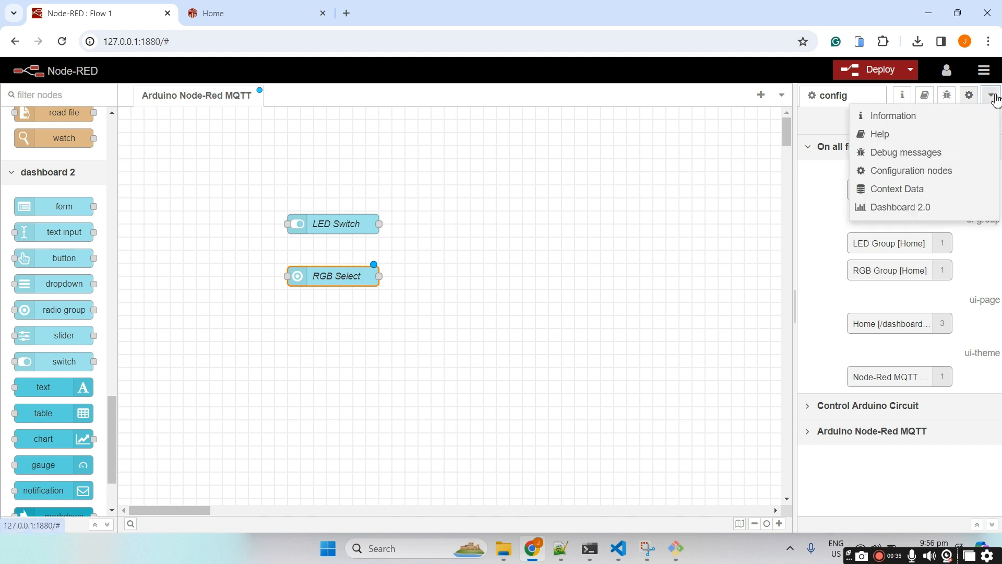
left_click(899, 208)
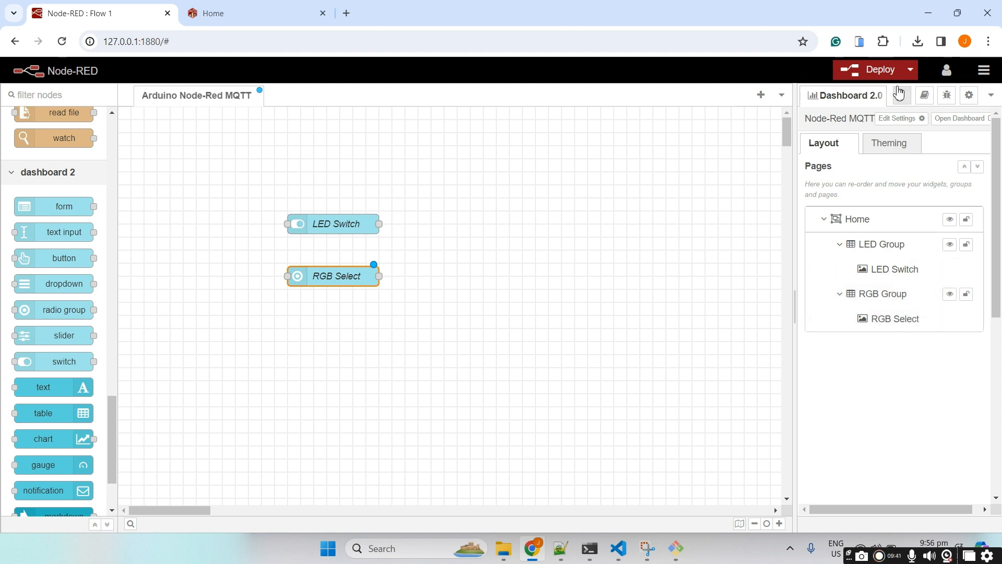
Deploy the flow, check the RGB Group's color options on the Home dashboard page, and return to the flow editor
left_click(882, 77)
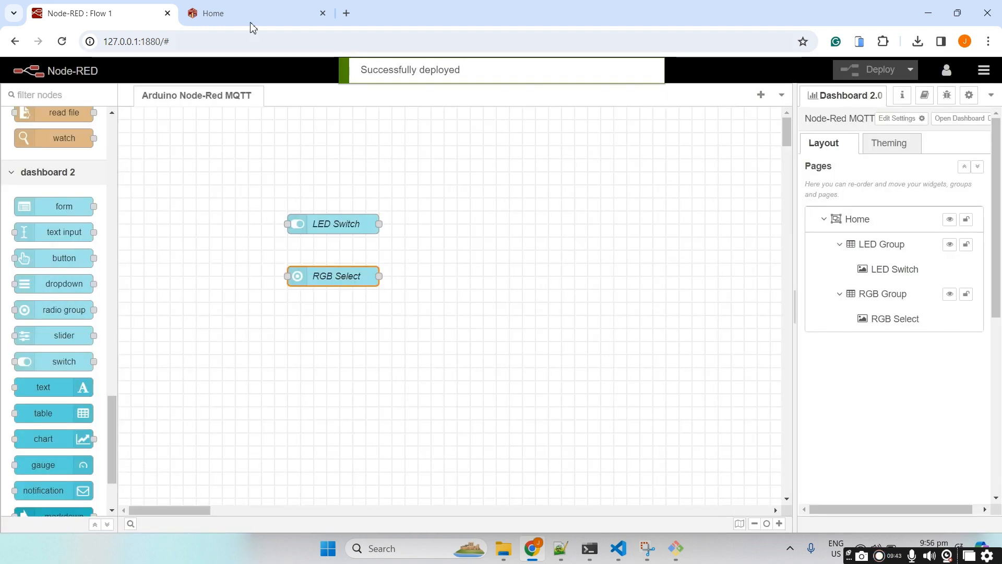
left_click(233, 13)
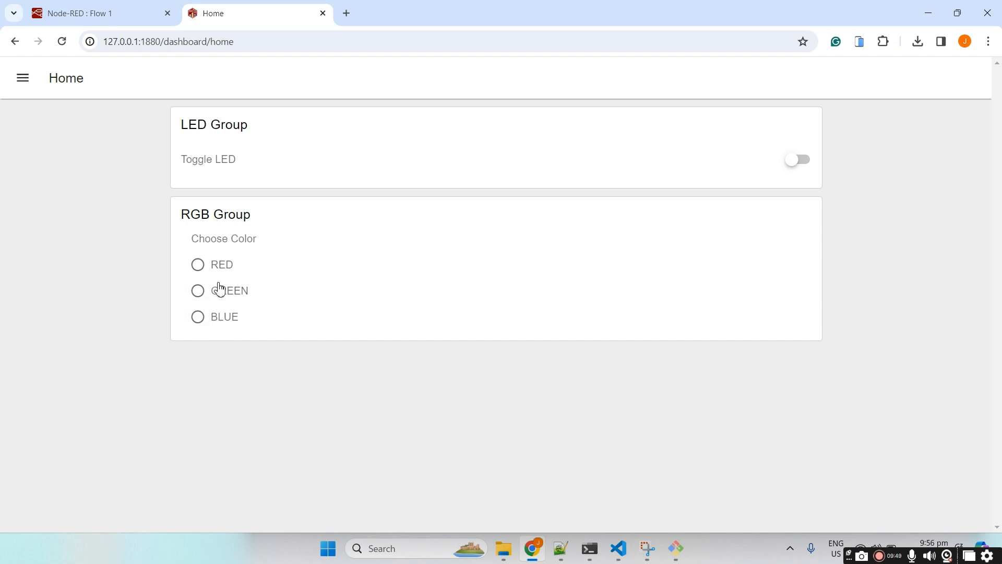
left_click(128, 12)
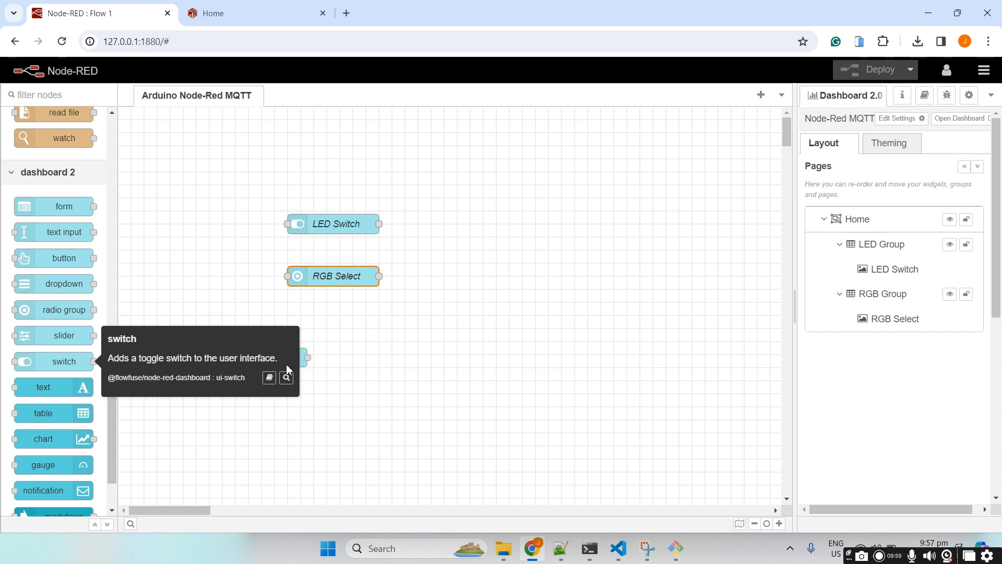
Add a slider node below RGB Select and rename its assigned LED Group to Servo Group
left_click_drag(62, 341, 349, 332)
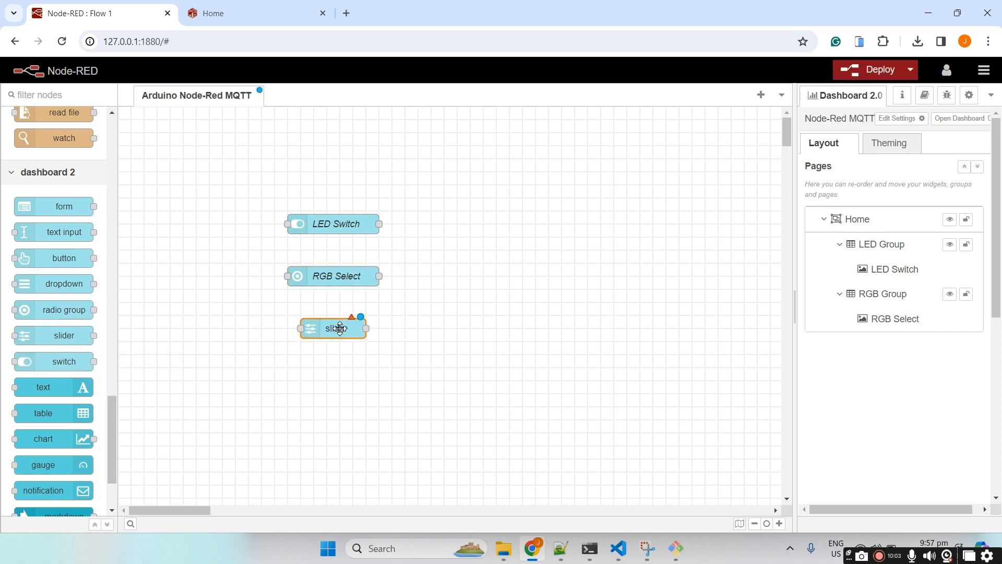
double_click(337, 328)
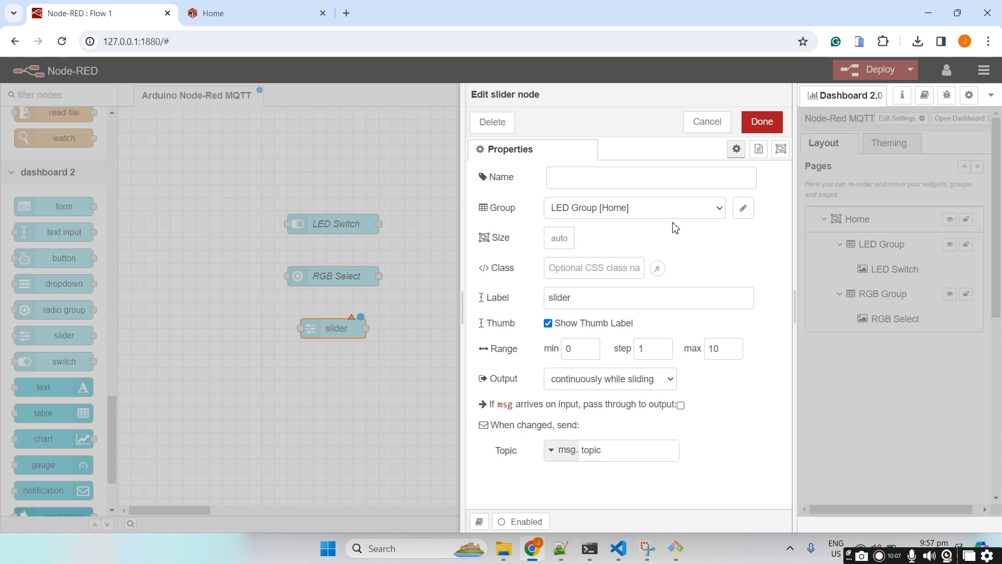
left_click(724, 210)
left_click(743, 208)
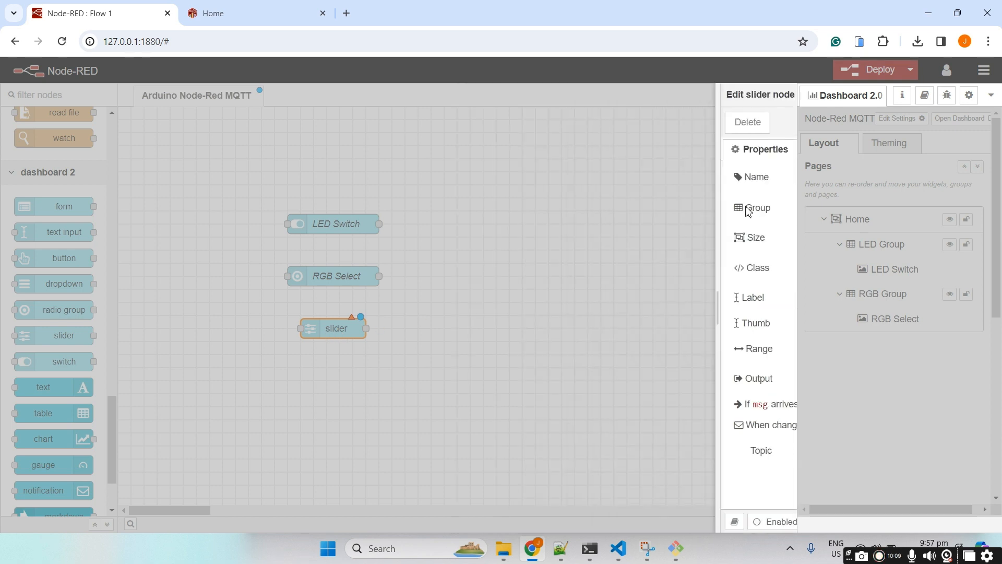
left_click_drag(637, 180, 527, 179)
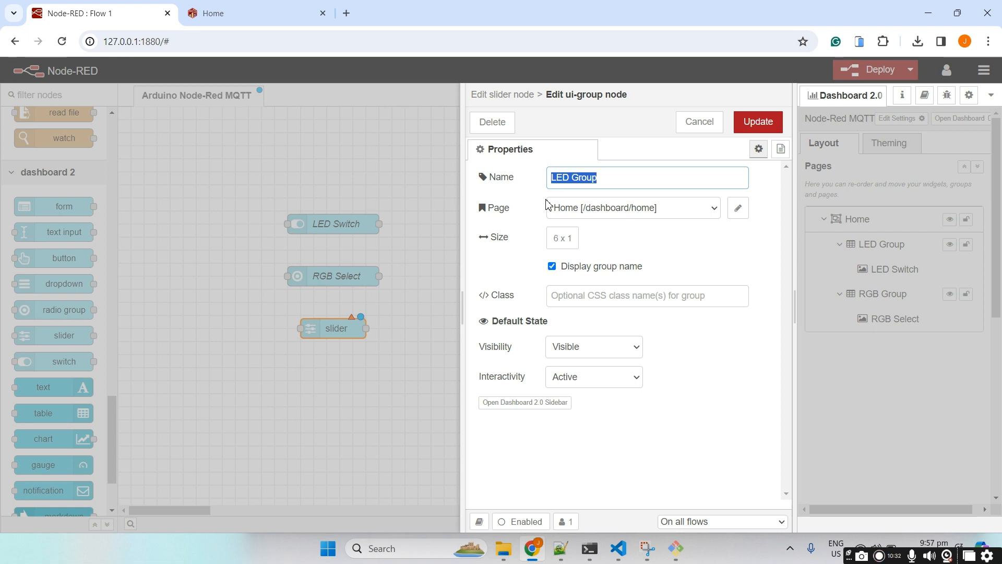
type("S")
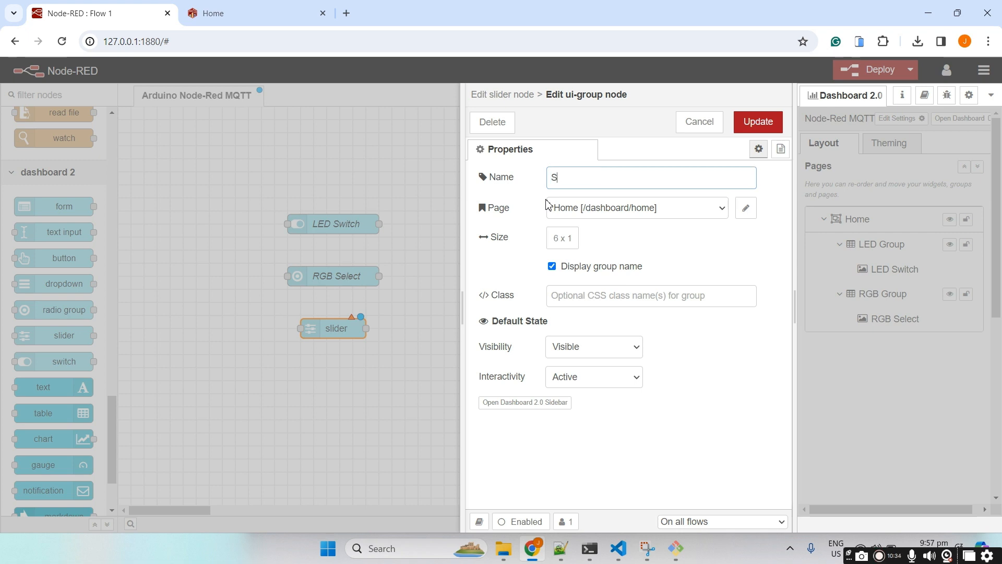
type("ervo Group")
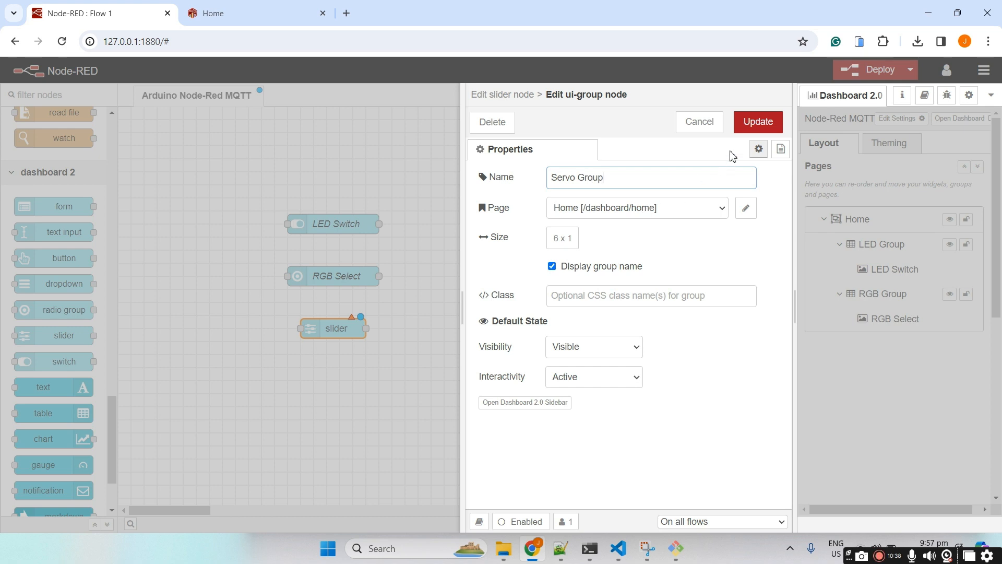
left_click(749, 133)
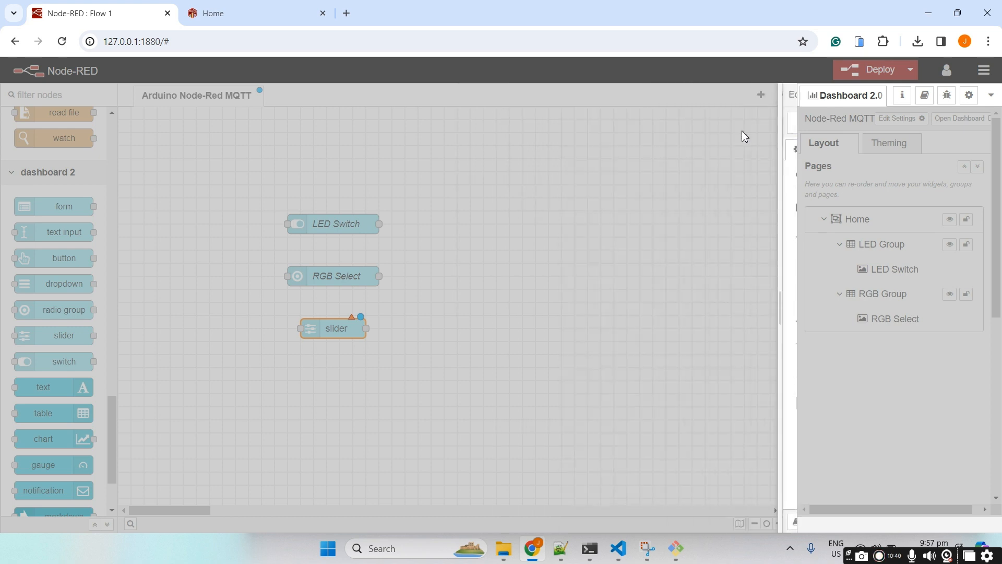
Name the slider node Servo Movement and label it Set Servo Position
left_click(583, 181)
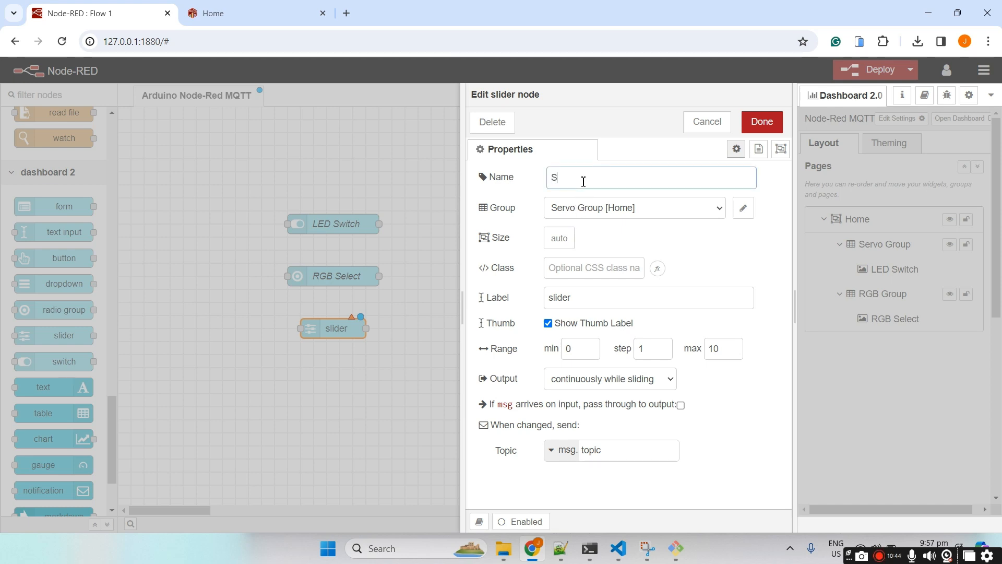
type("Servo Movement")
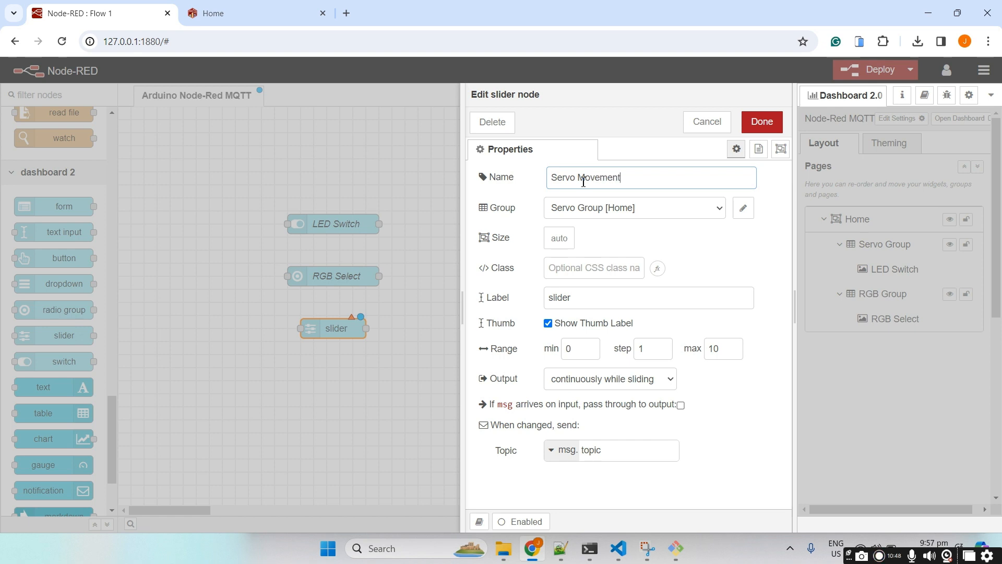
left_click(561, 298)
double_click(562, 297)
type("Set Ser")
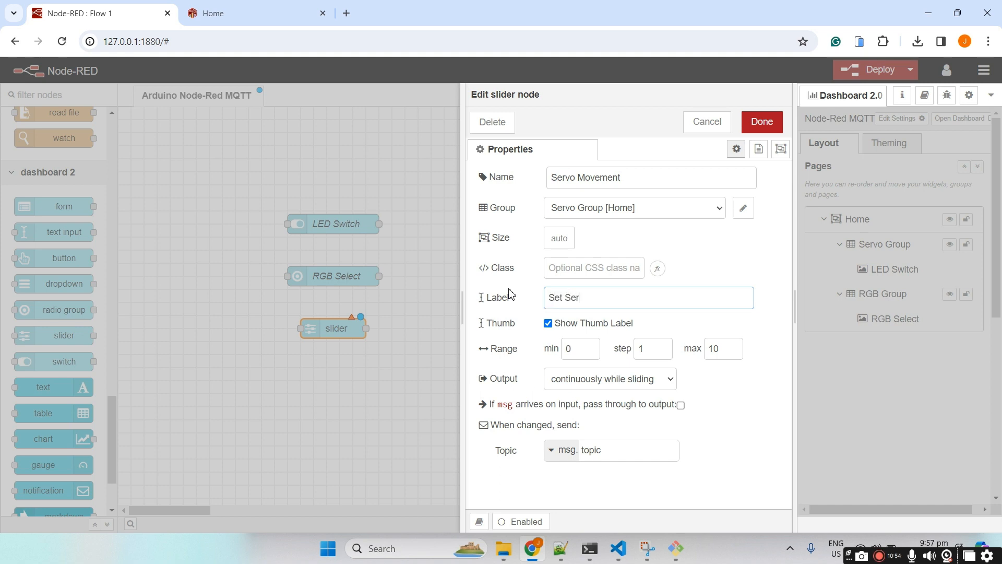
type("vo Position")
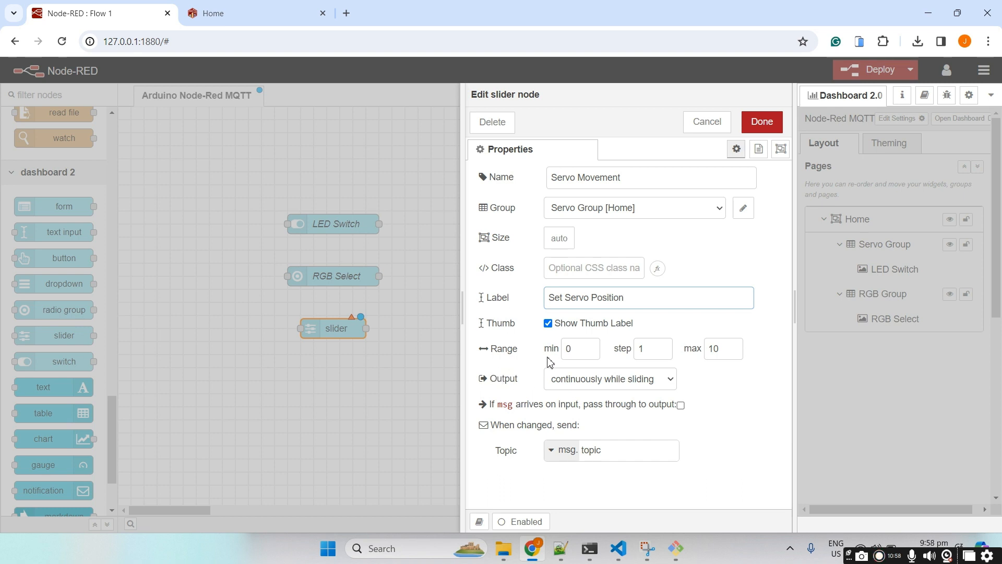
Set the slider's range maximum to 180 and step to 5, make it output only on release, and save the node
left_click(597, 350)
left_click_drag(731, 348, 693, 347)
type("18")
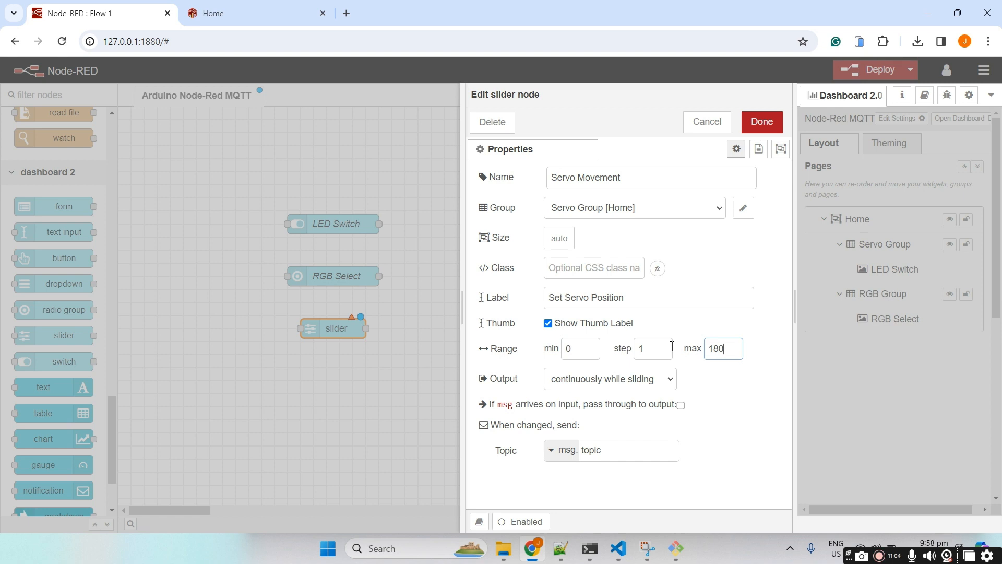
left_click_drag(659, 350, 623, 344)
left_click(598, 387)
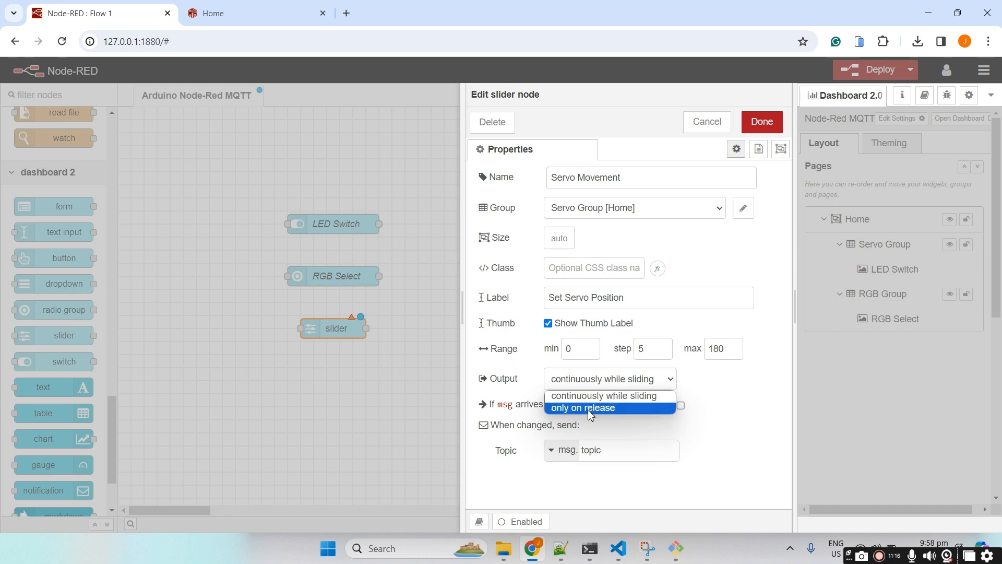
left_click(590, 408)
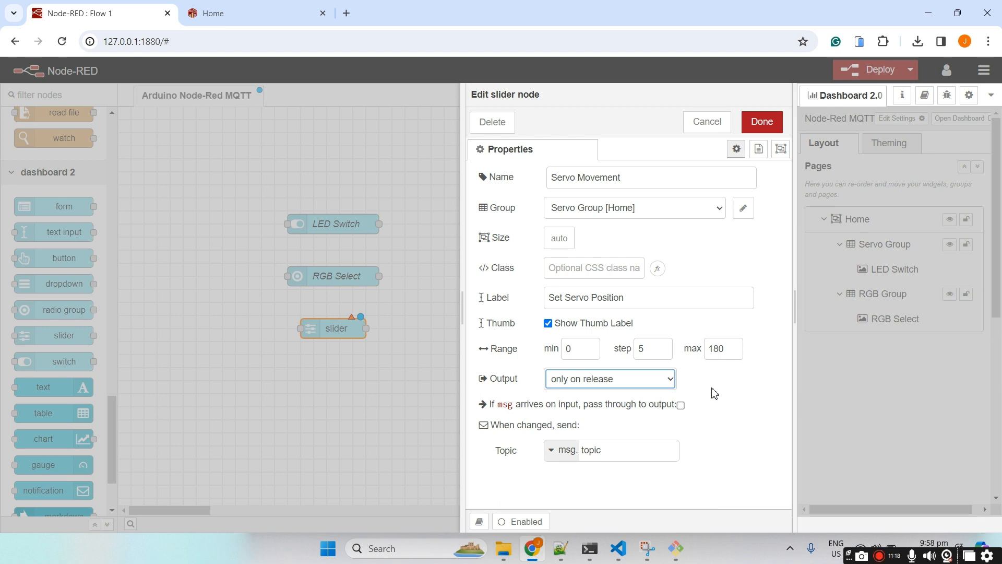
left_click(755, 130)
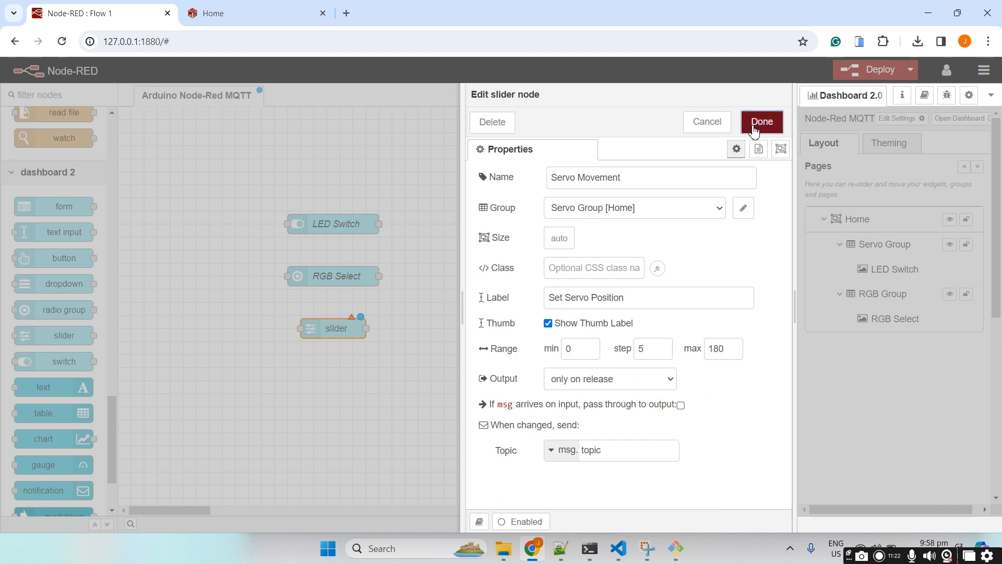
Align the Servo Movement node under RGB Select and inspect its group in the Dashboard 2.0 layout
left_click_drag(370, 334, 340, 335)
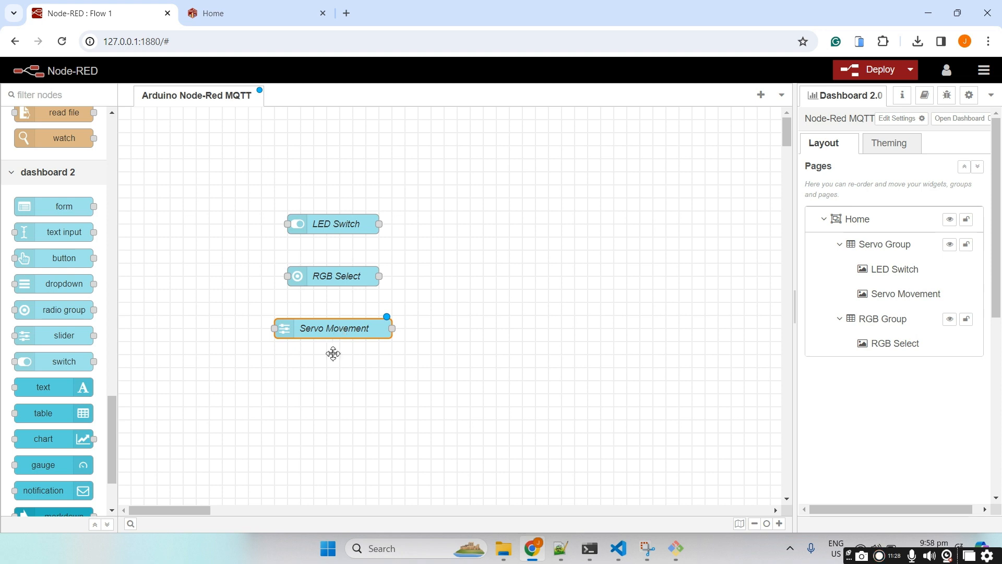
mouse_move(893, 295)
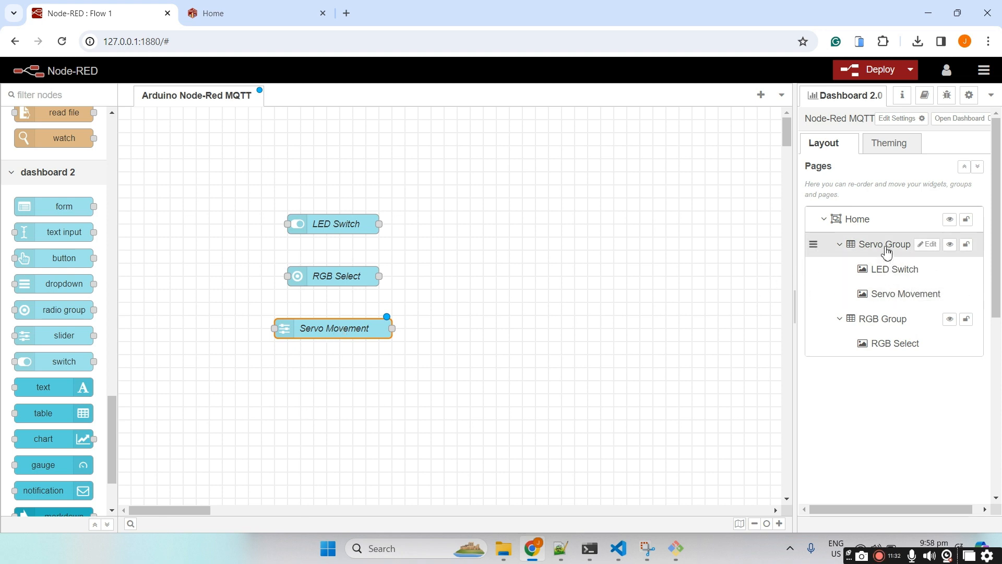
Rename the group assigned to the Servo Movement slider back to LED Group and save the node
double_click(334, 328)
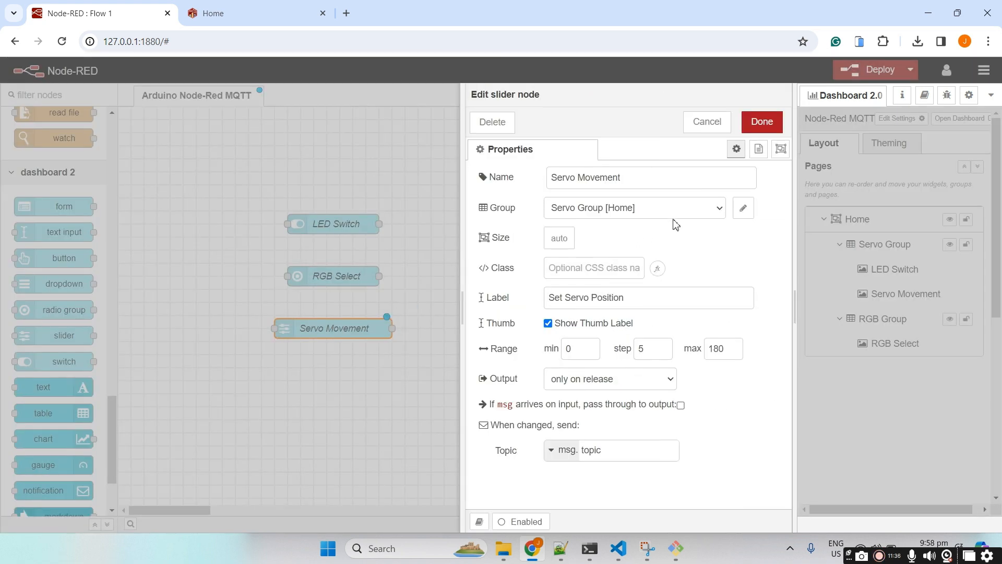
left_click(693, 211)
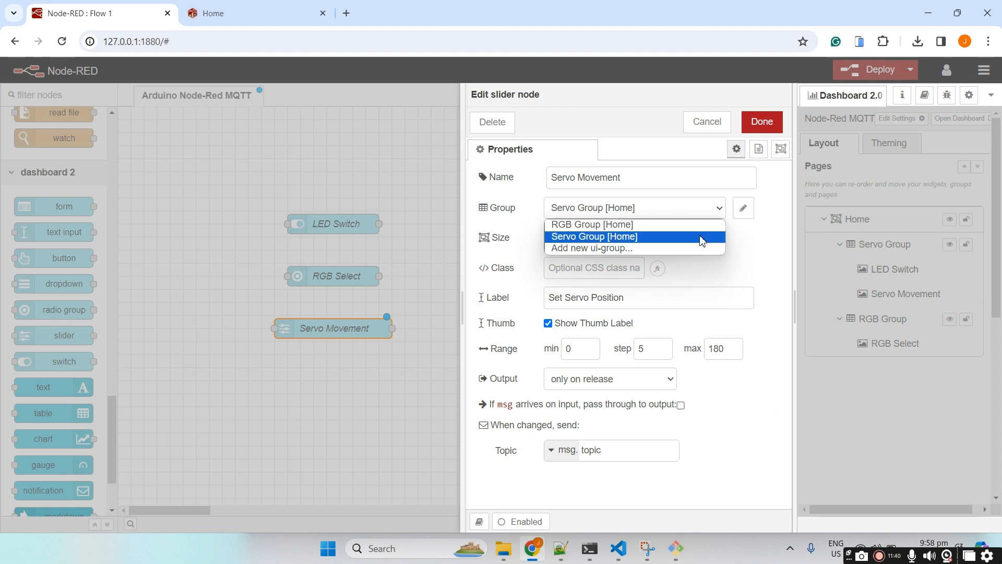
left_click(701, 237)
left_click(742, 209)
left_click_drag(622, 176, 526, 177)
type("LED")
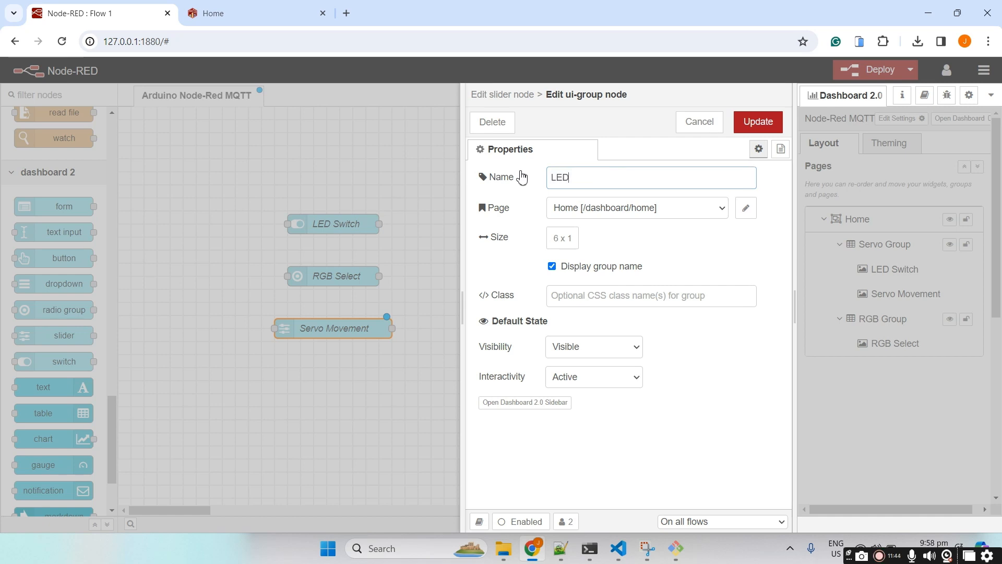
type(" Group")
left_click(773, 120)
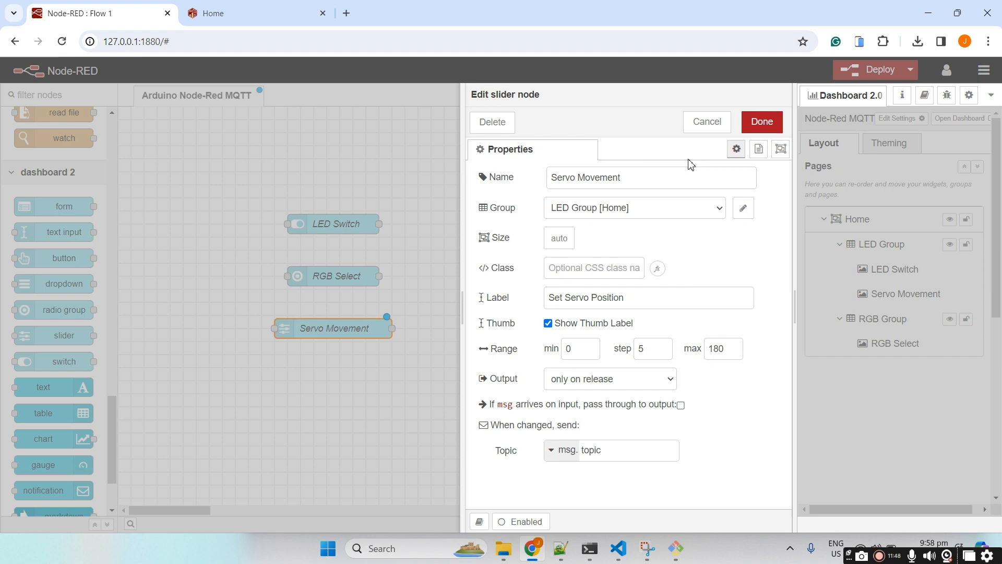
left_click(760, 127)
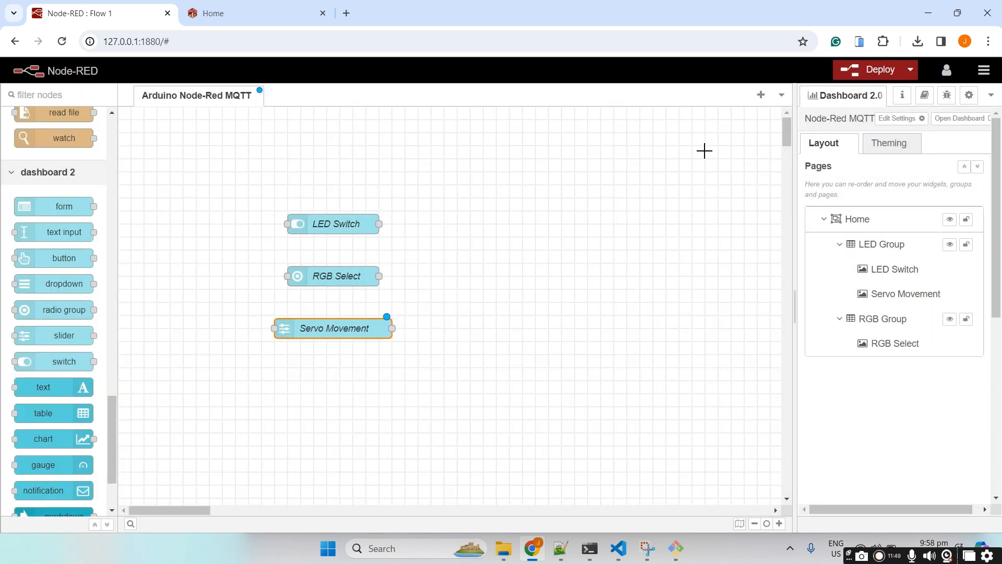
Create a new dashboard group named Servo Group on the Home page, assign it to the Servo Movement slider, and save the node
double_click(308, 326)
left_click(651, 219)
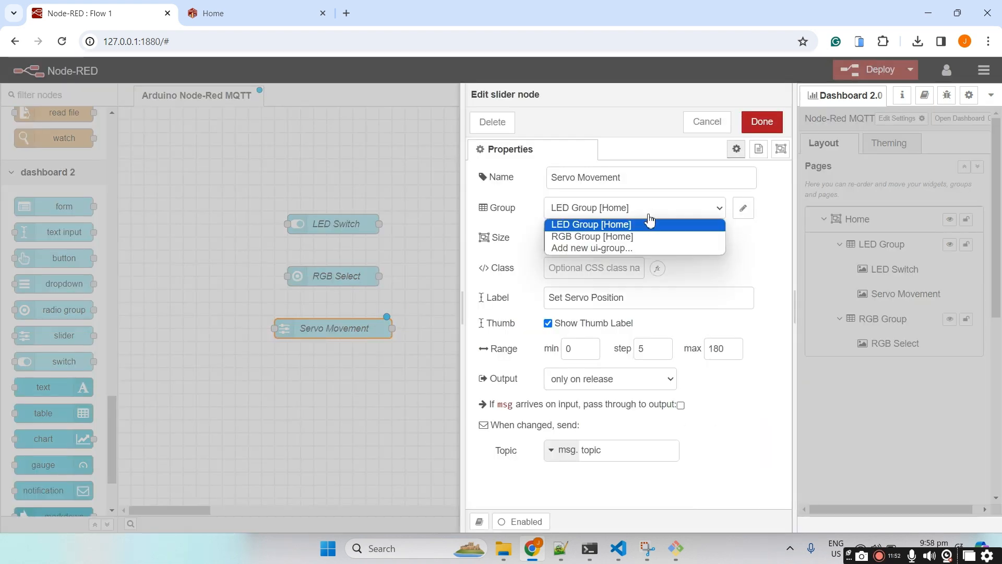
left_click(623, 250)
left_click(746, 215)
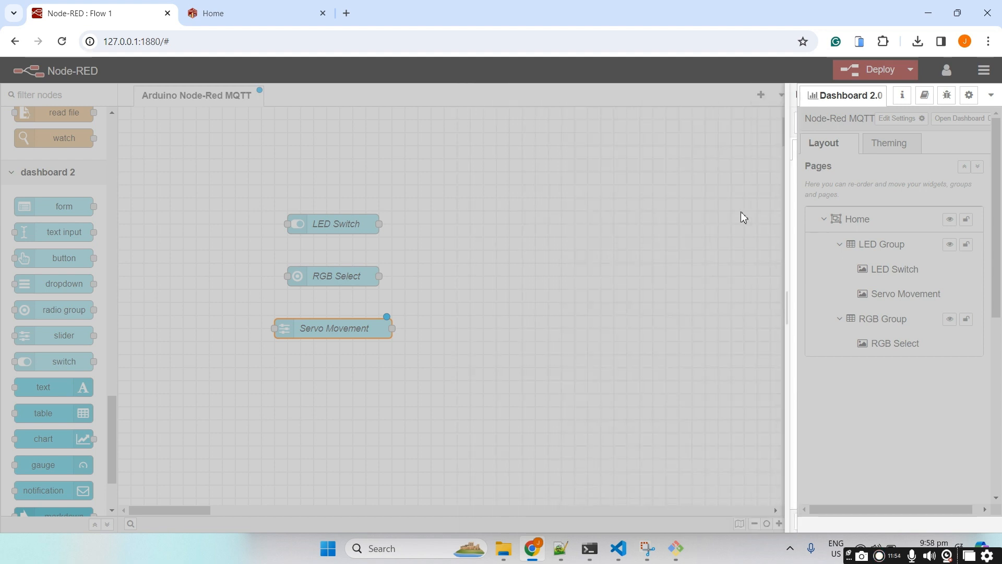
left_click_drag(614, 183, 484, 182)
type("Servo Group")
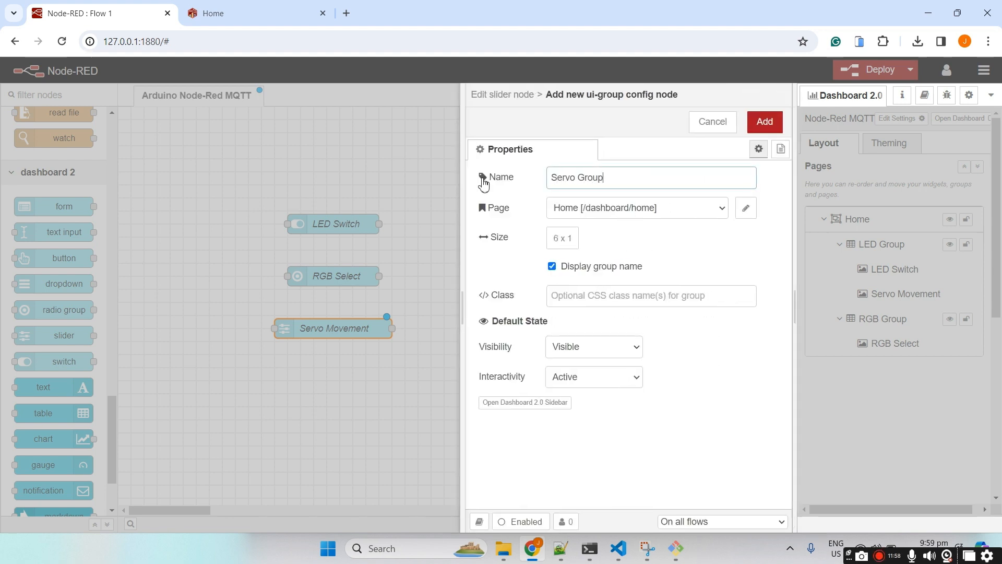
left_click(760, 127)
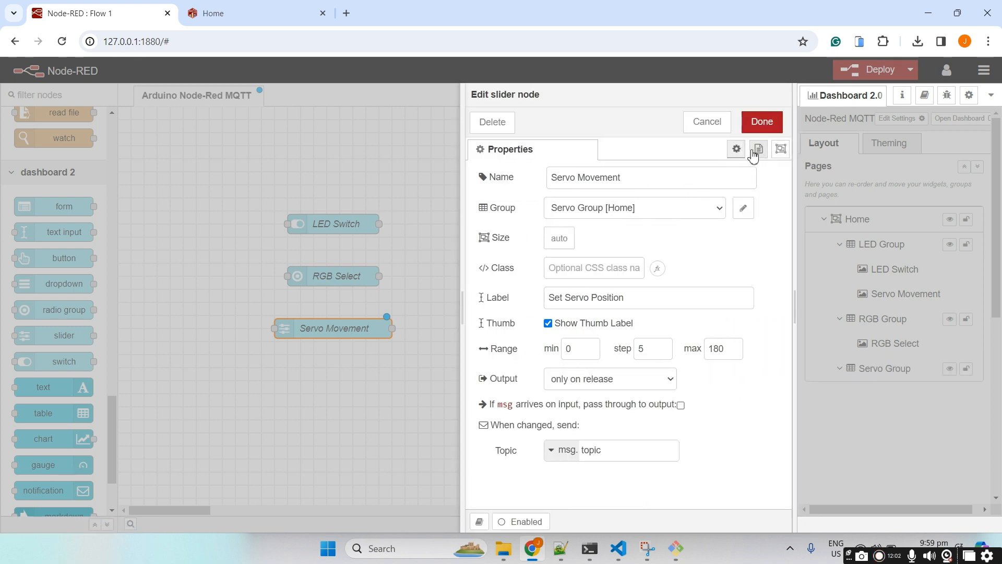
left_click(761, 129)
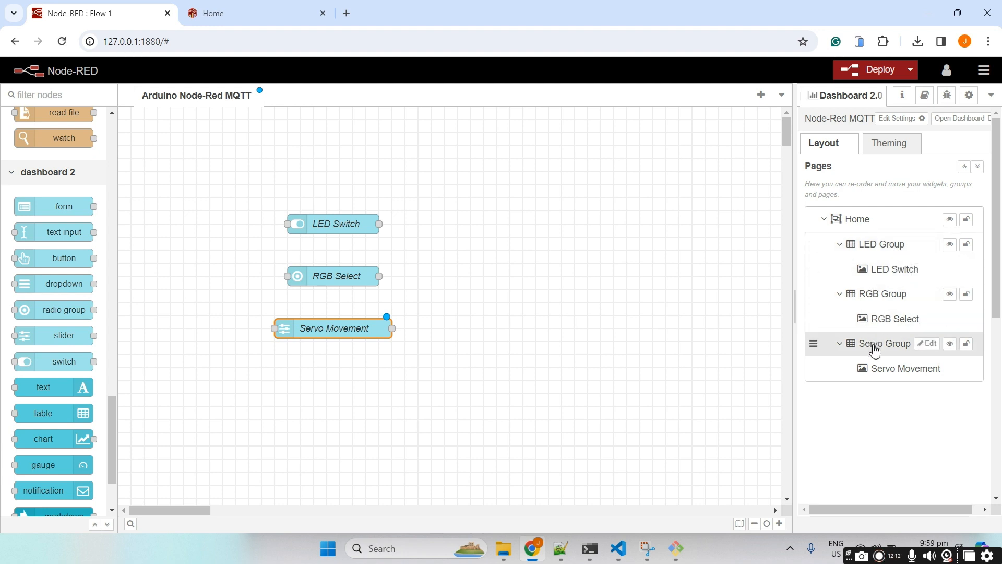
Deploy the flow and try the Set Servo Position slider at 0 on the dashboard Home page
left_click(869, 70)
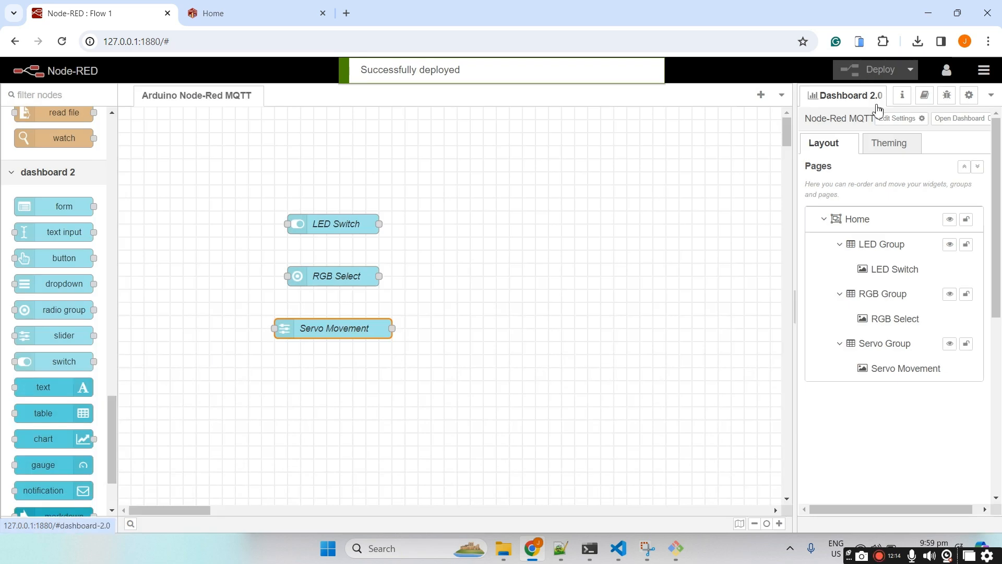
left_click(283, 16)
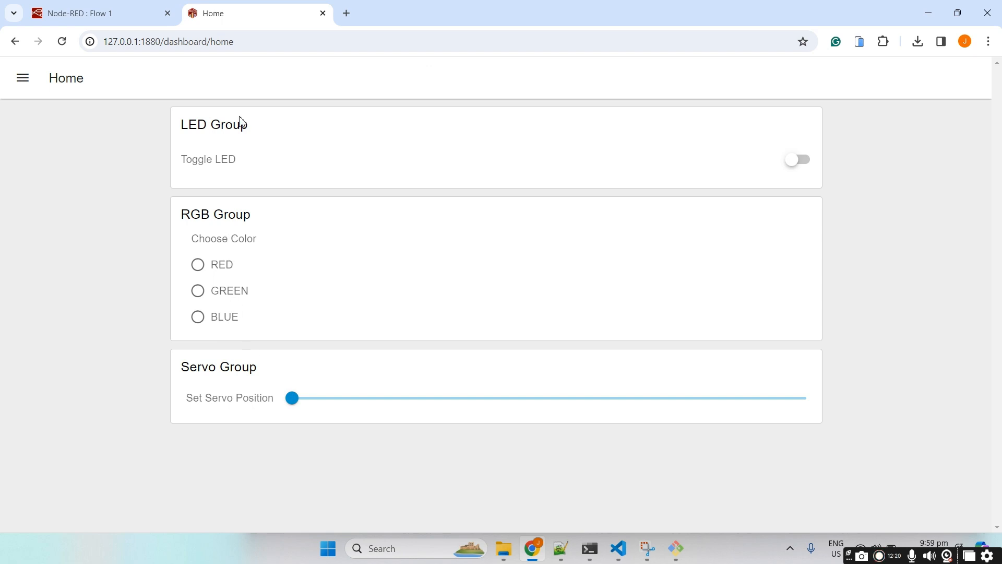
mouse_move(294, 399)
left_mouse_down()
mouse_move(808, 402)
mouse_move(288, 400)
left_mouse_up()
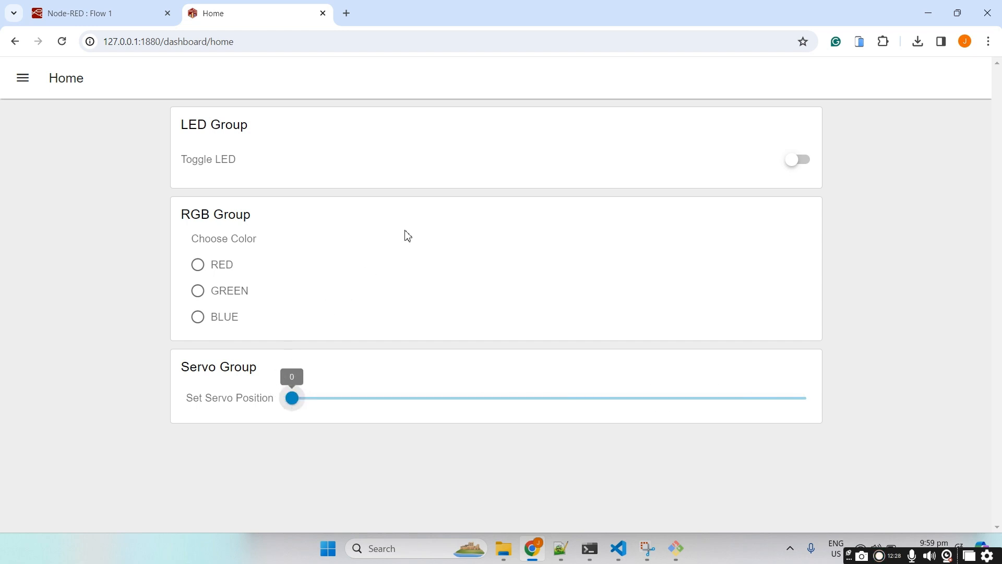
Add a notification node to the flow, below and beside Servo Movement, with UI Node-Red MQTT and the name Notification
left_click(78, 13)
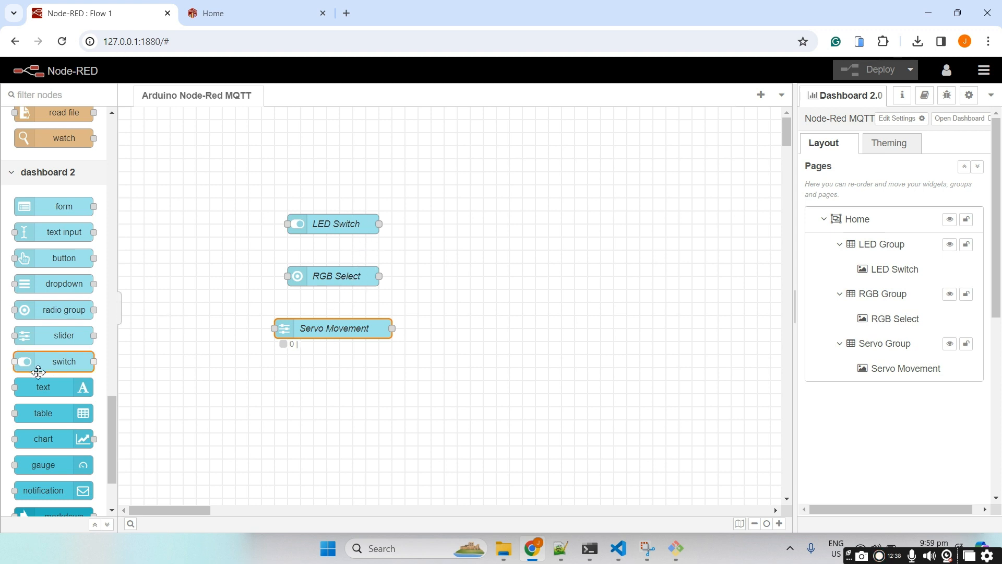
scroll(73, 393, "down", 3)
left_click_drag(73, 391, 537, 393)
double_click(524, 398)
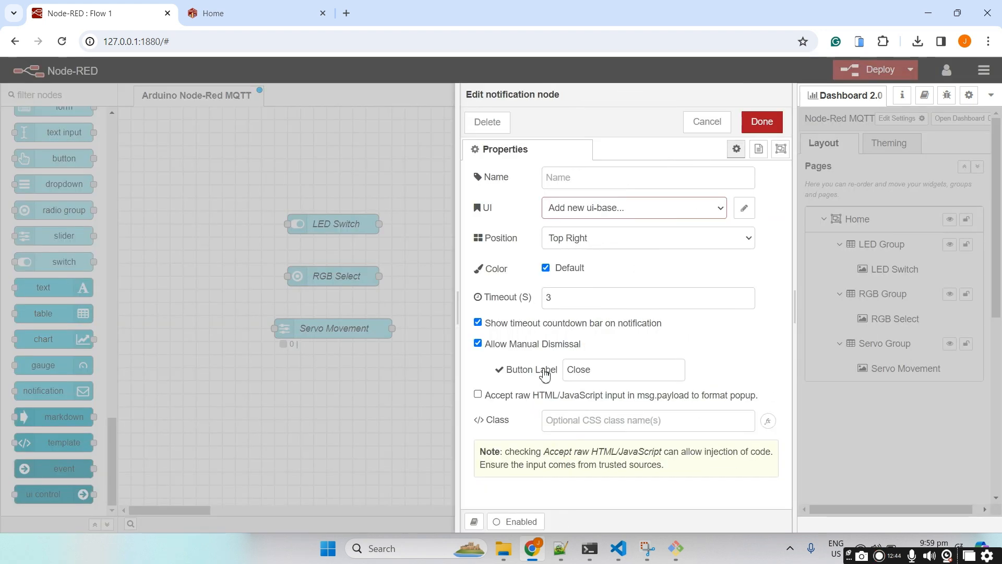
left_click(722, 210)
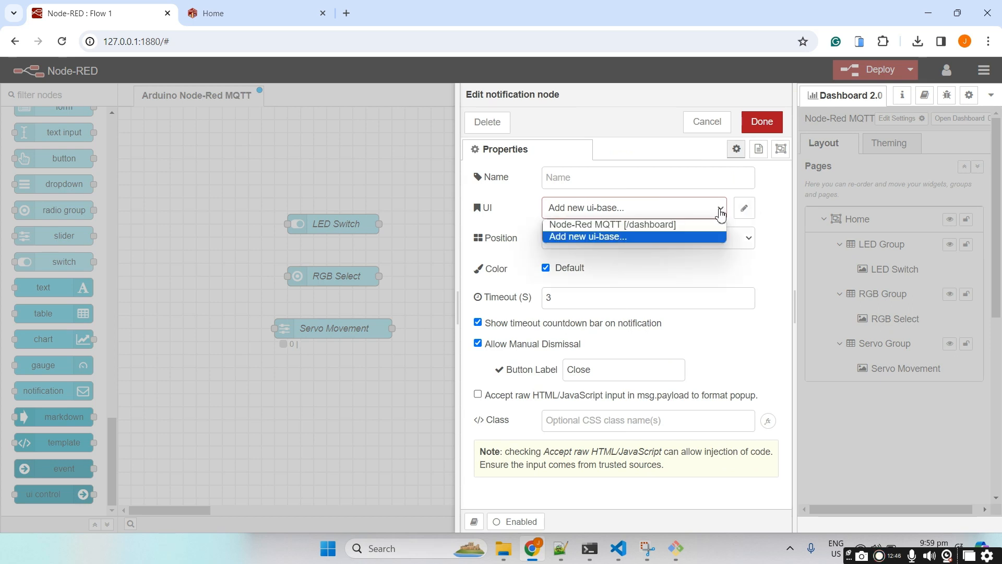
left_click(640, 228)
left_click(612, 178)
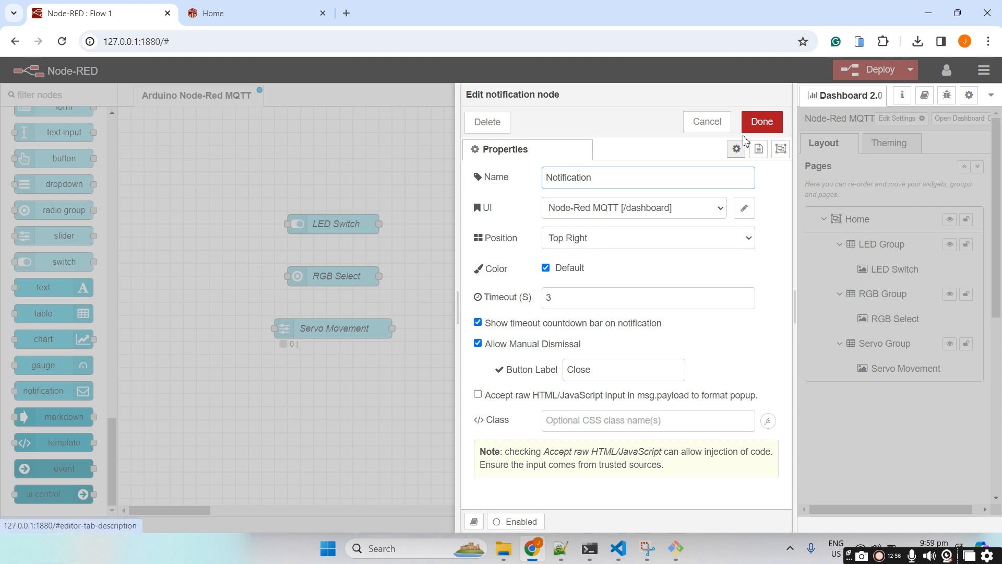
left_click(761, 124)
left_click_drag(508, 395, 518, 415)
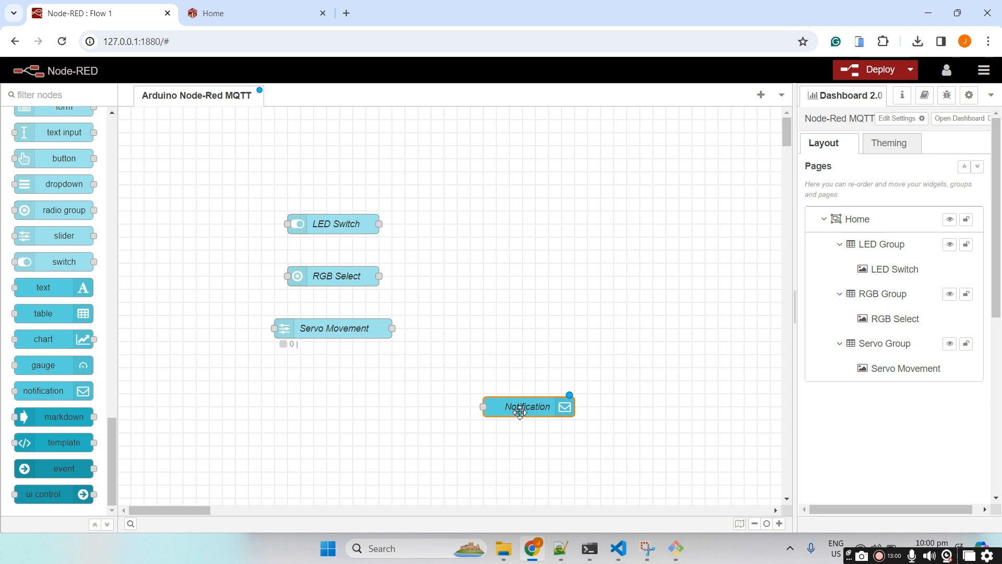
Wire the LED Switch, RGB Select and Servo Movement outputs to the Notification node and deploy the flow
mouse_move(385, 223)
left_mouse_down()
mouse_move(461, 271)
mouse_move(486, 406)
left_mouse_up()
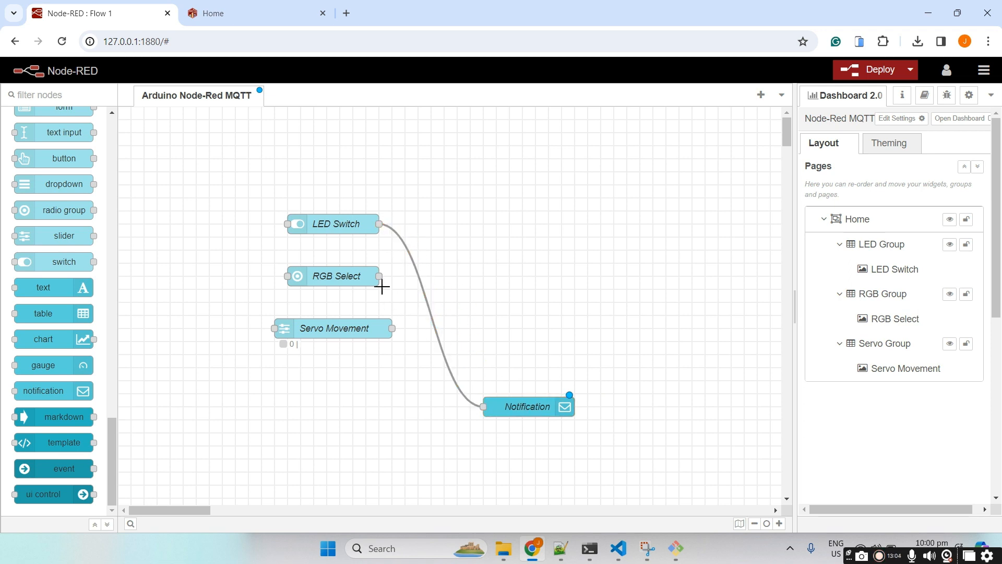
left_click_drag(383, 280, 483, 406)
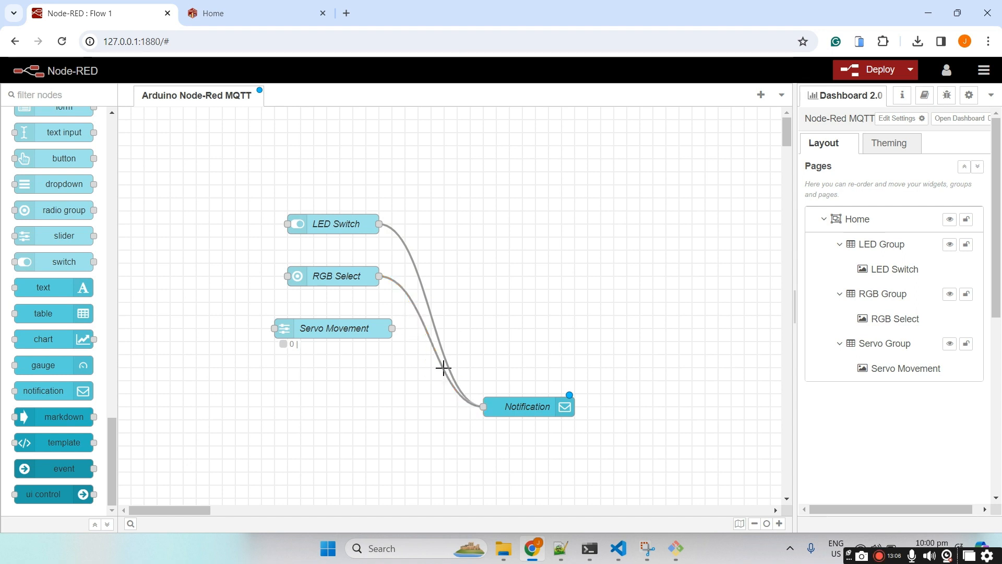
left_click_drag(401, 333, 452, 413)
left_click_drag(393, 328, 485, 409)
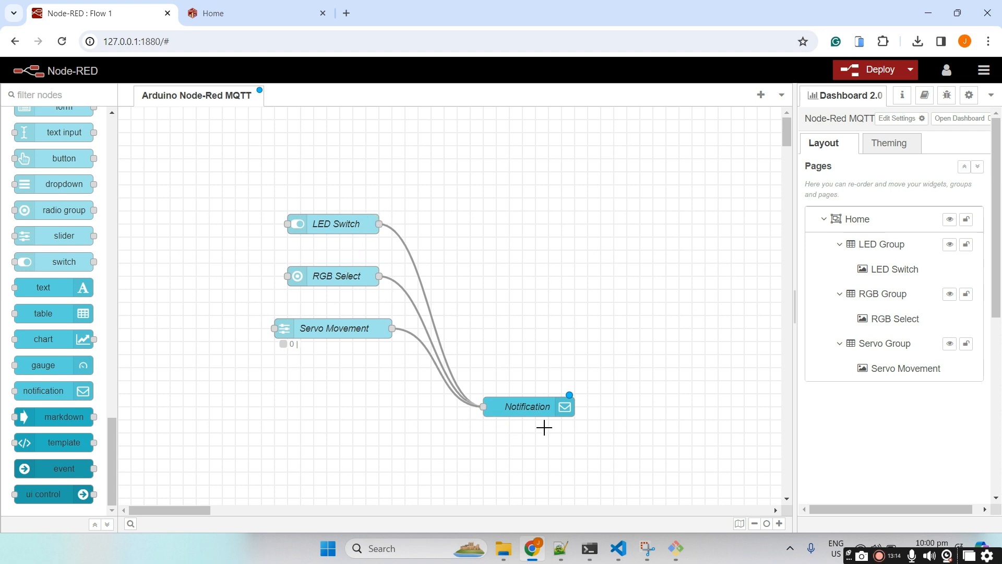
left_click(870, 73)
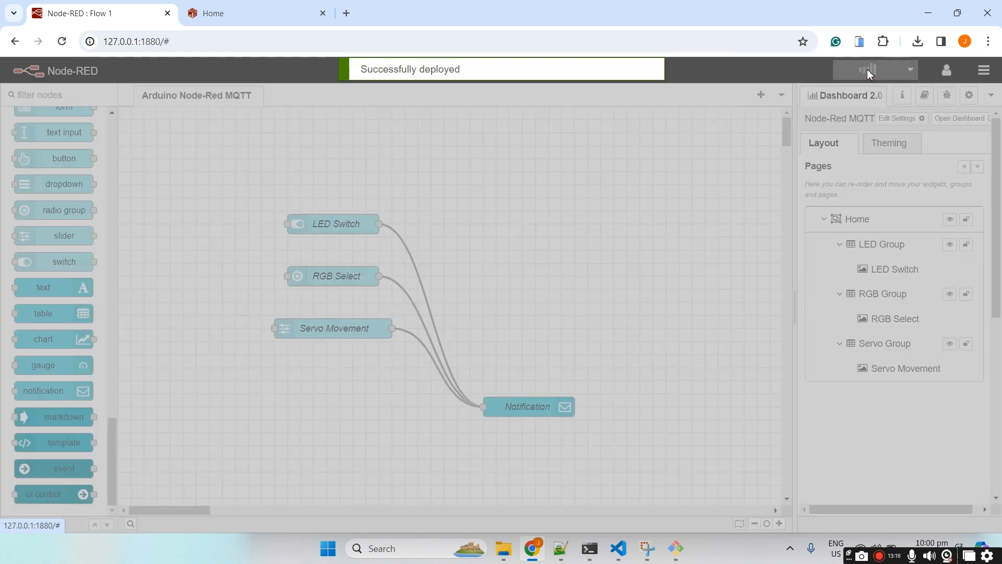
Test the Toggle LED switch on the dashboard Home page by turning it on, off and on again
left_click(218, 13)
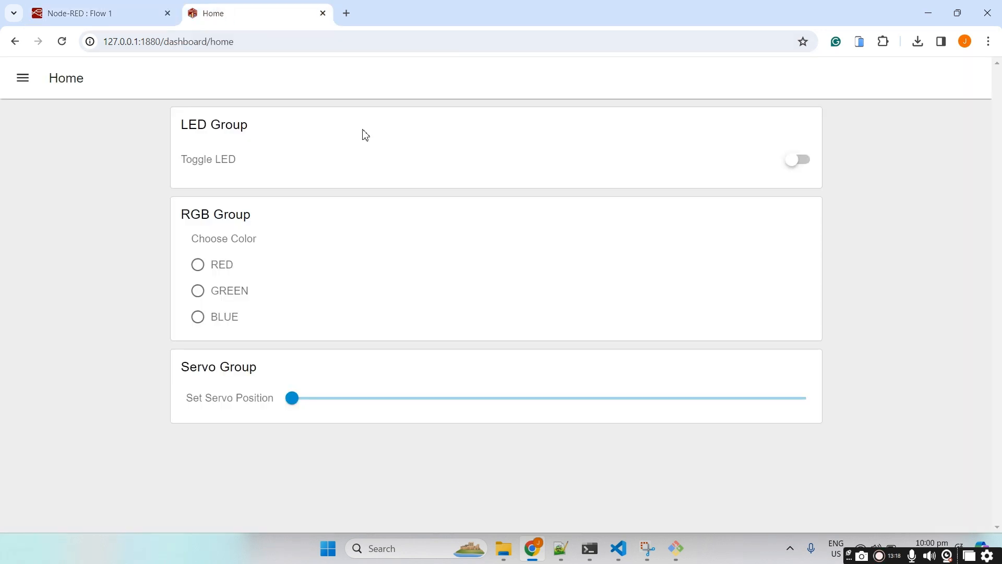
left_click(809, 167)
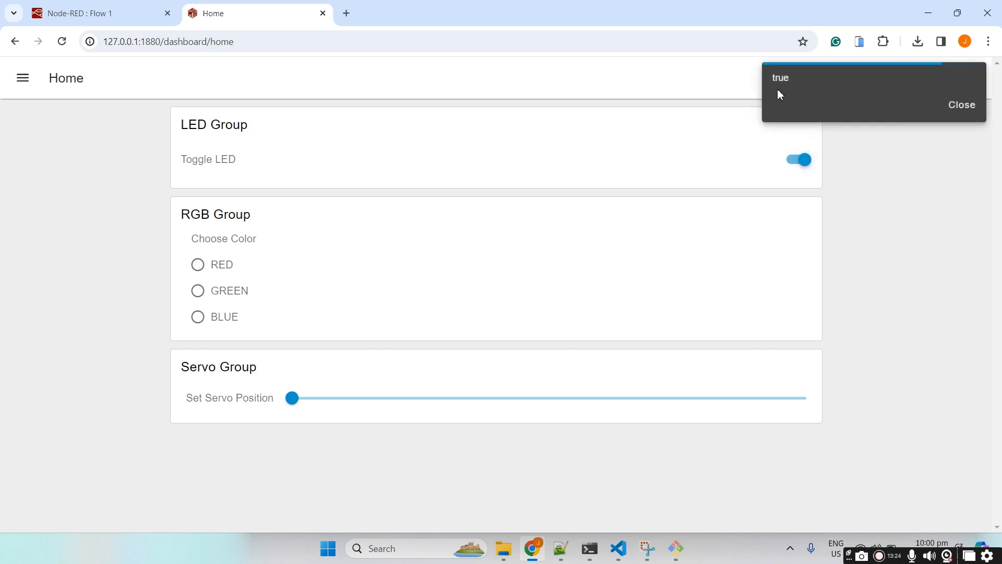
left_click(792, 164)
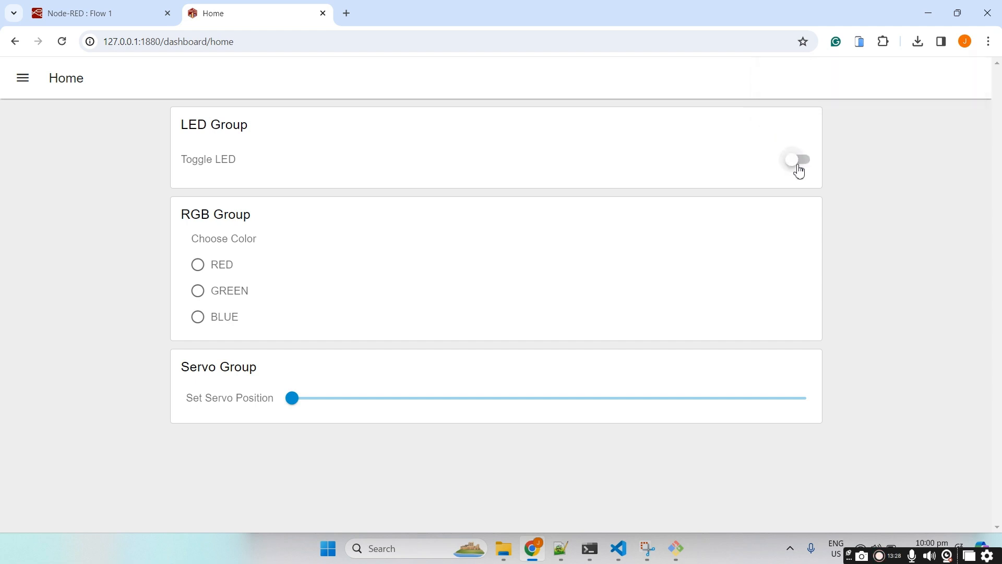
left_click(806, 166)
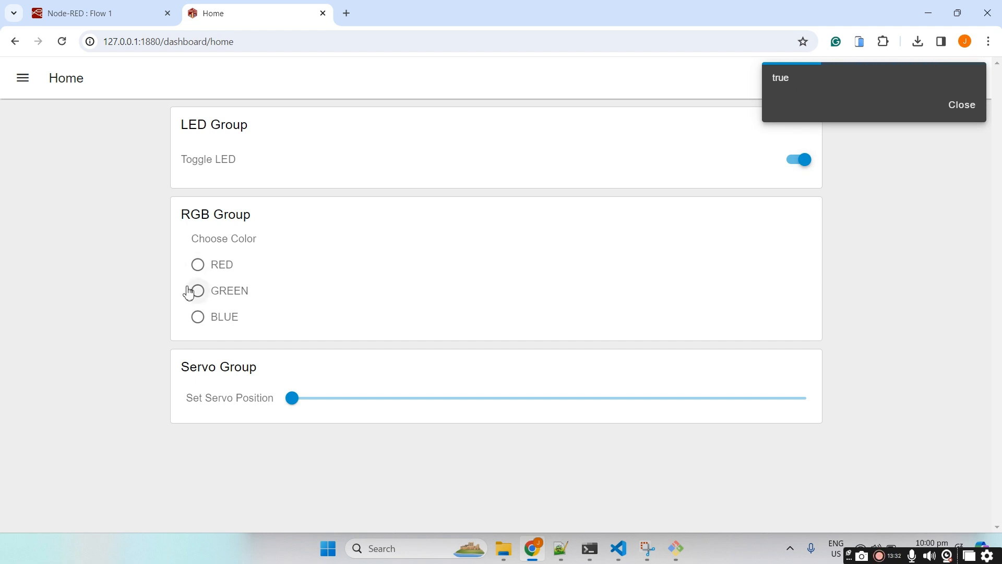
Test the RED, GREEN and BLUE options in turn, and move the Set Servo Position slider to 40 and near its maximum
left_click(199, 269)
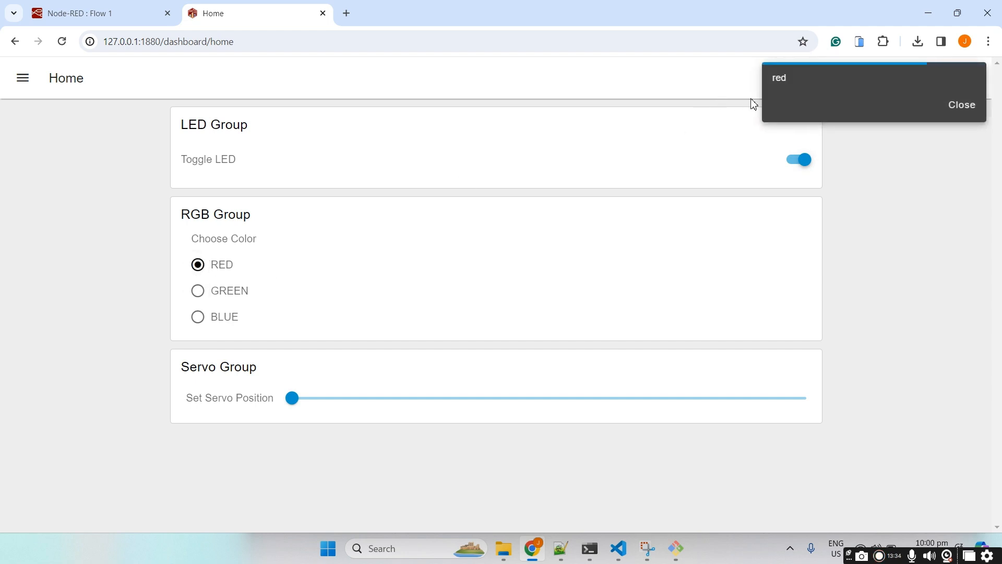
left_click(199, 291)
left_click(203, 318)
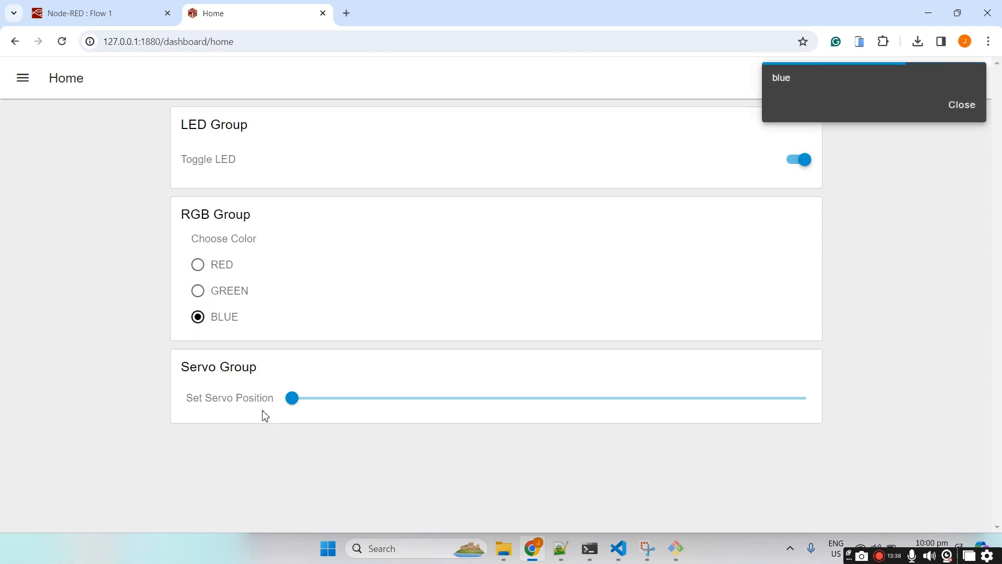
left_click_drag(295, 407, 407, 405)
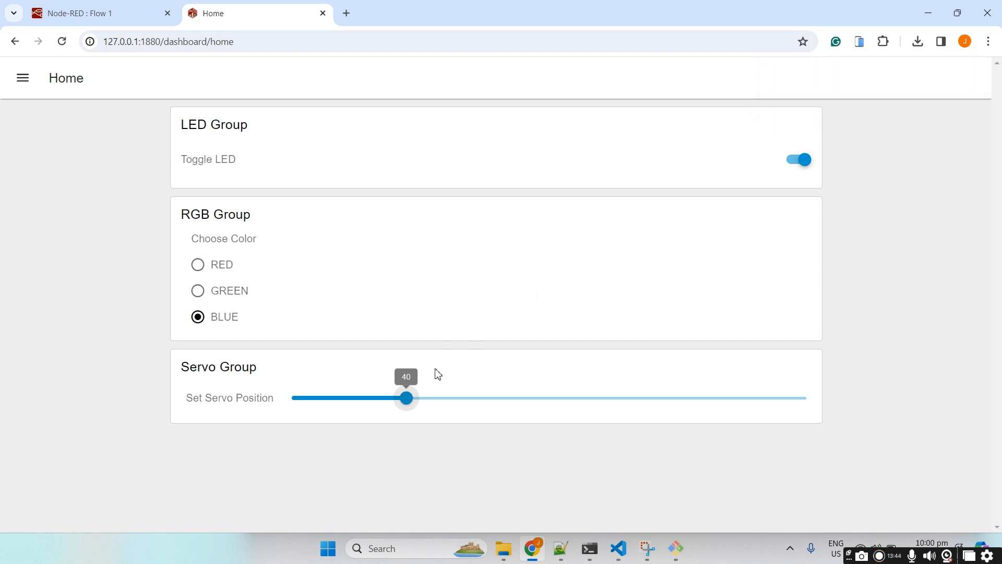
left_click_drag(409, 398, 792, 398)
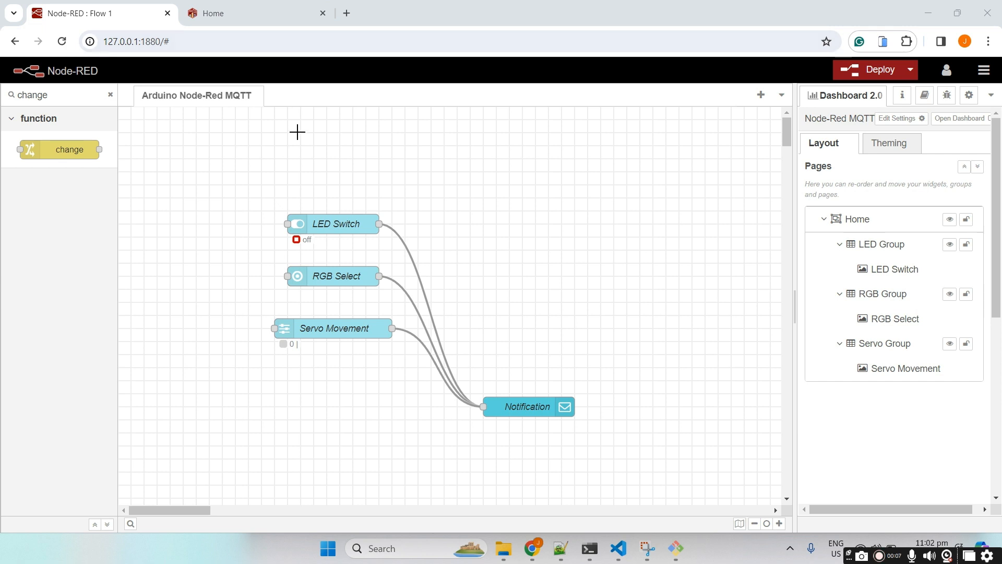
Retest the dashboard by turning the LED switch on and off and choosing RED, GREEN and BLUE in turn
left_click(229, 10)
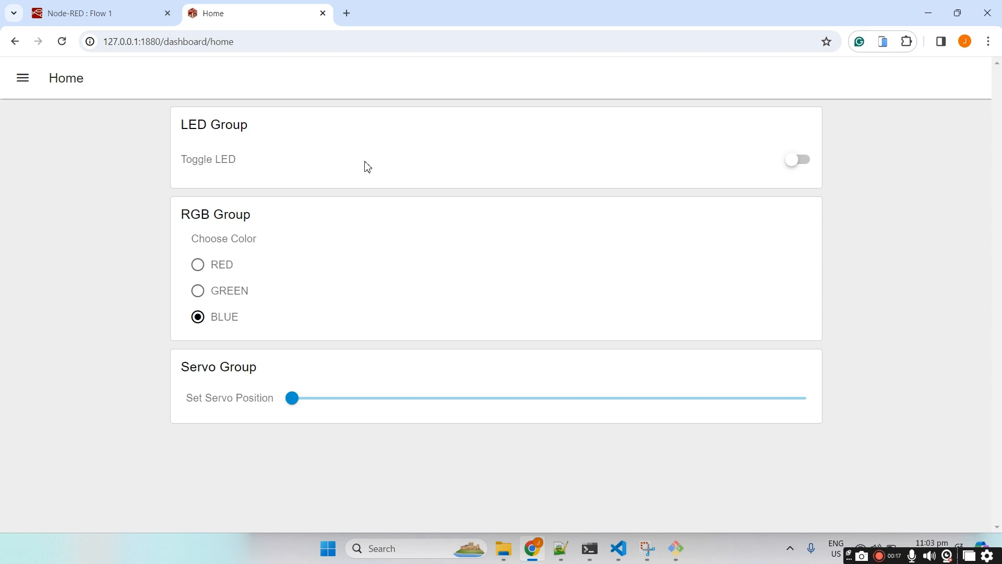
left_click(807, 165)
left_click(789, 165)
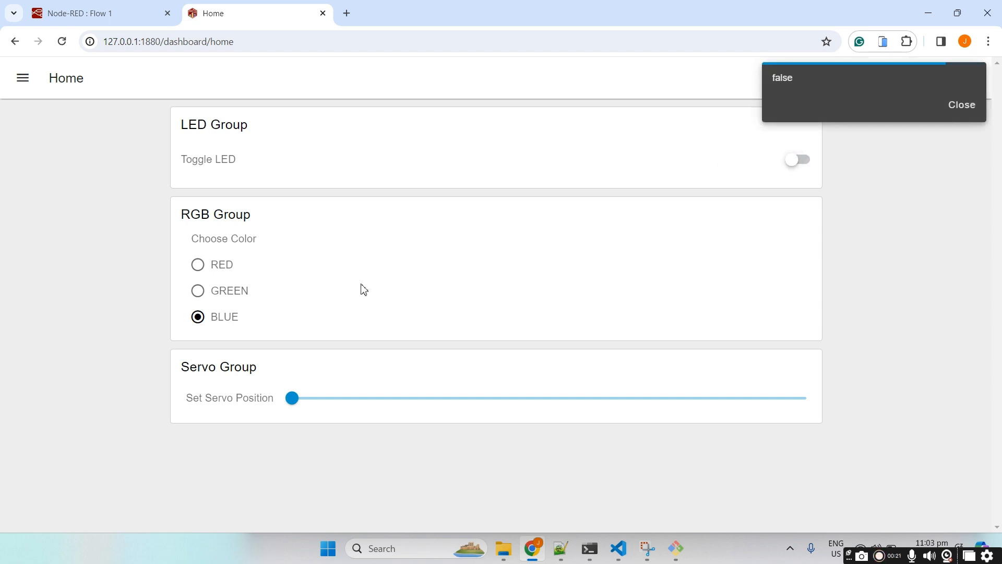
left_click(213, 267)
left_click(209, 291)
left_click(212, 316)
Set the Set Servo Position slider to 120, check the node statuses in the flow, and return to the dashboard
left_click_drag(291, 399, 630, 407)
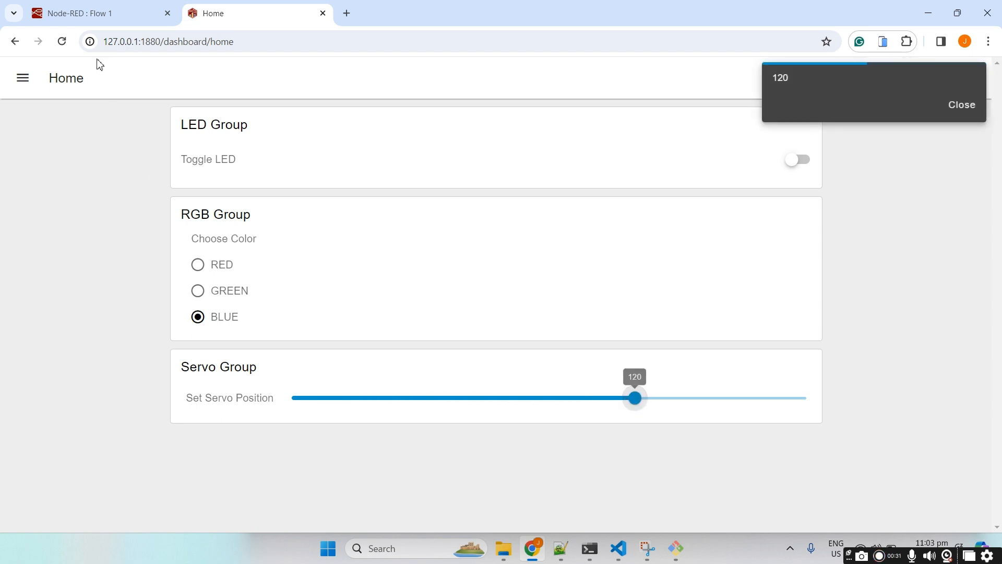
left_click(65, 12)
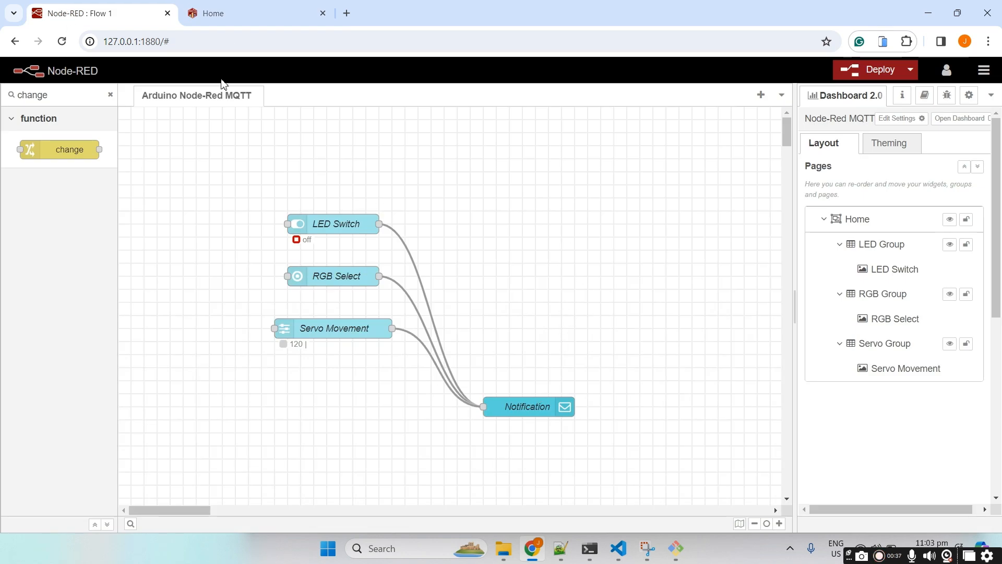
left_click(214, 14)
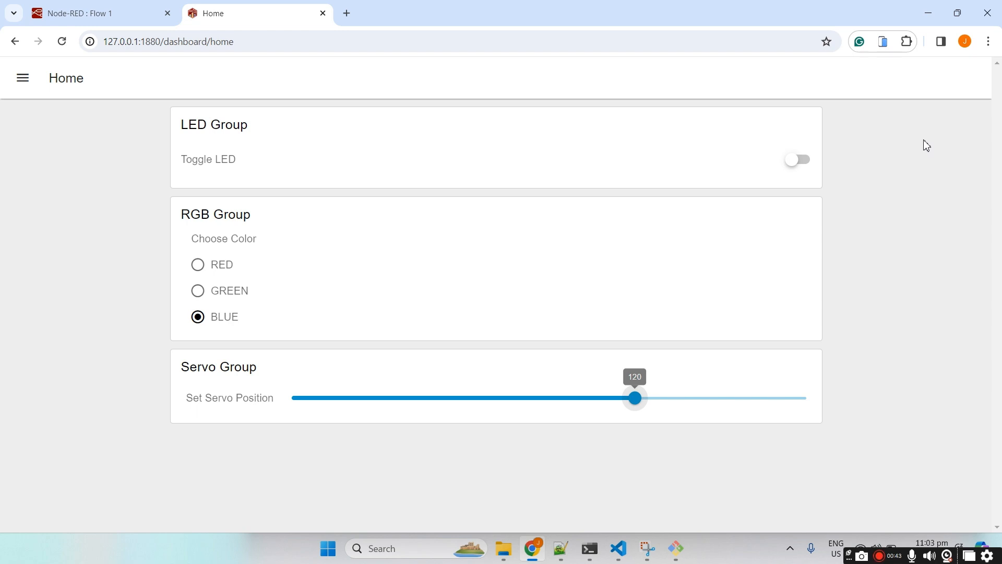
Switch to the Mosquitto Command Prompt window and review the broker's start command and its connection log down to the latest entries
mouse_move(590, 549)
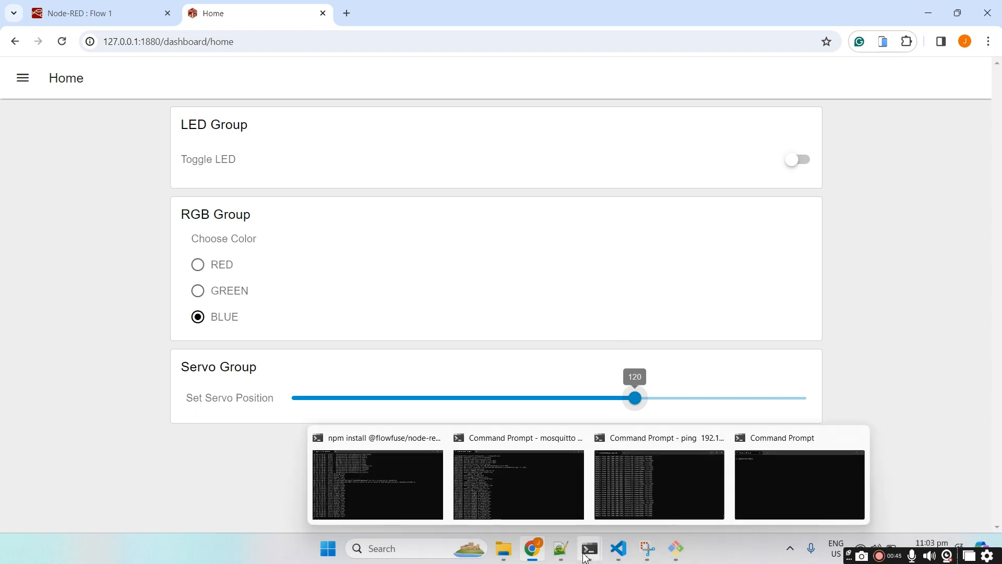
left_click(523, 510)
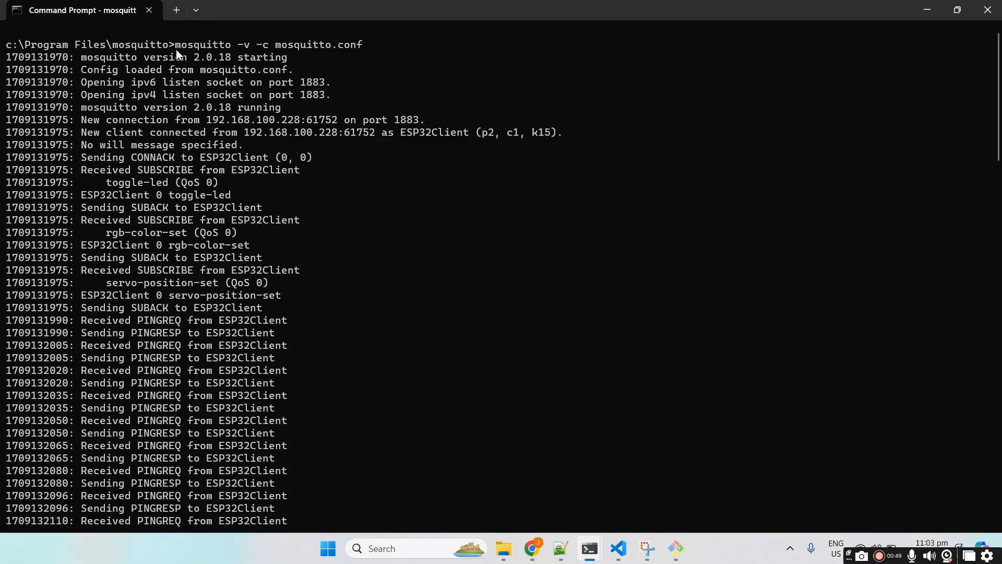
left_click_drag(176, 49, 370, 49)
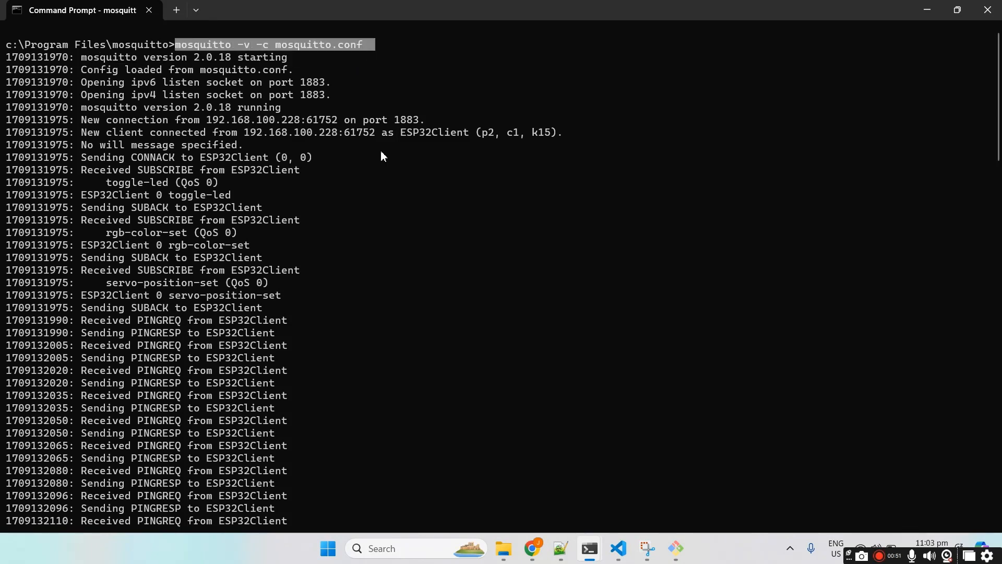
scroll(389, 246, "down", 20)
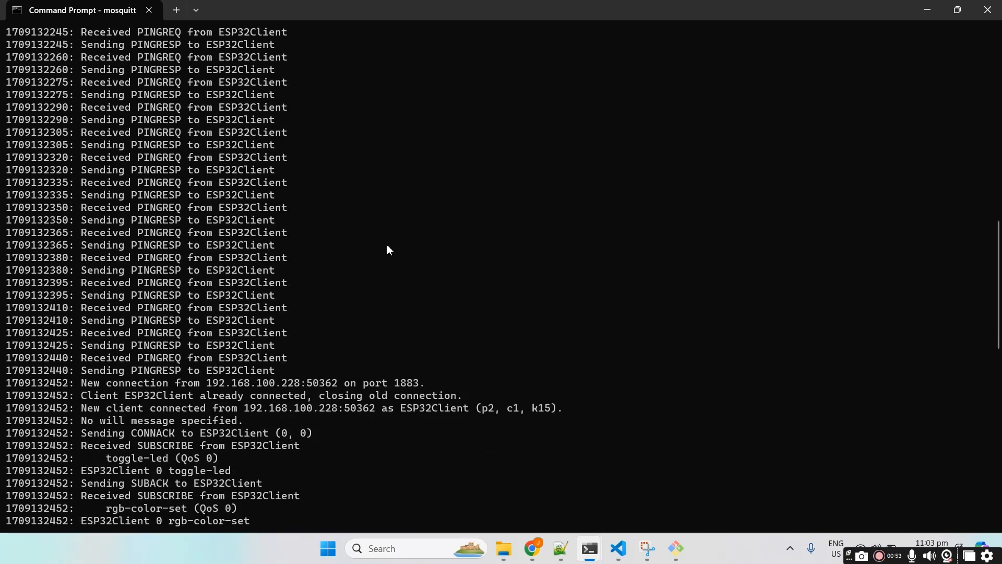
scroll(387, 246, "down", 18)
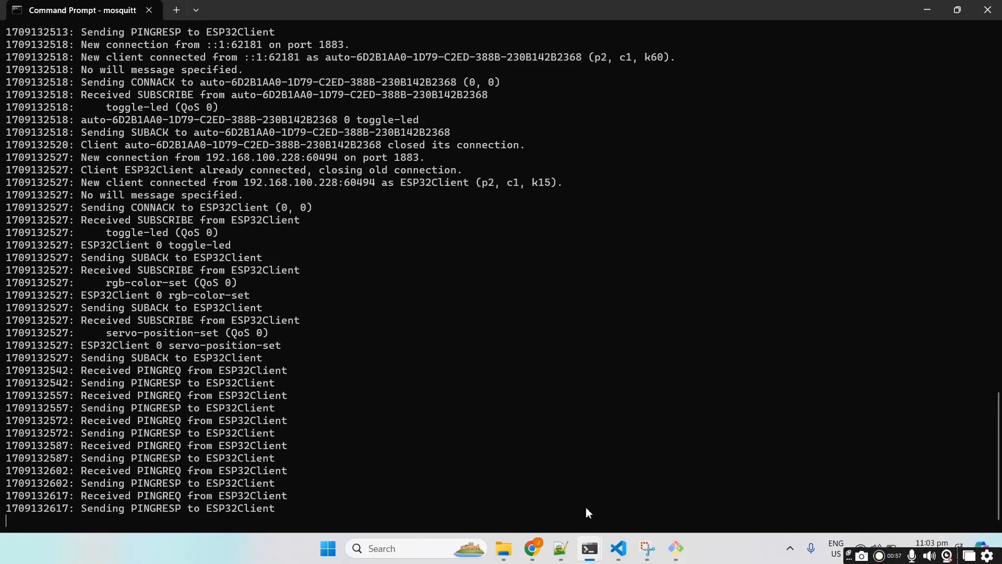
left_click(533, 549)
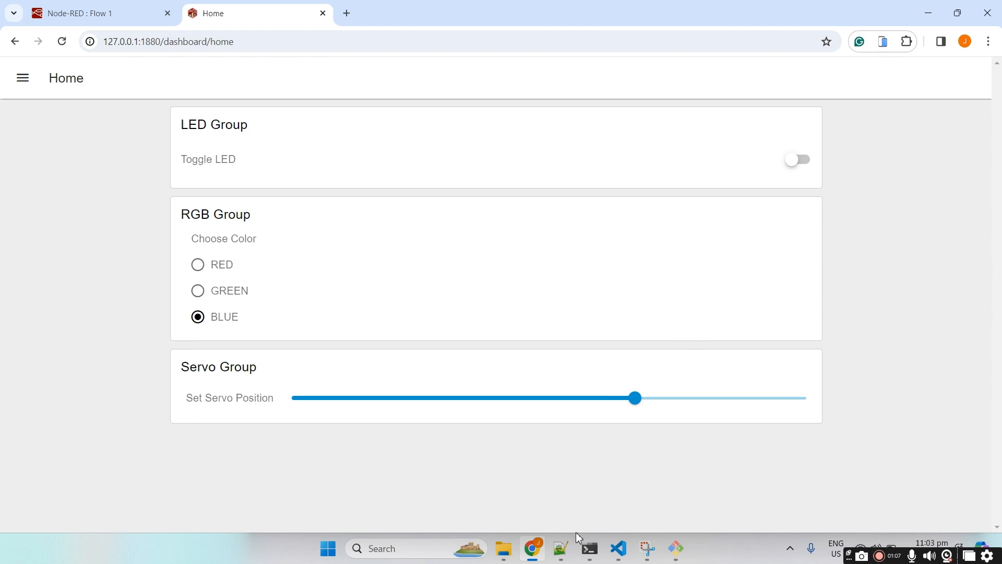
mouse_move(586, 549)
left_click(543, 459)
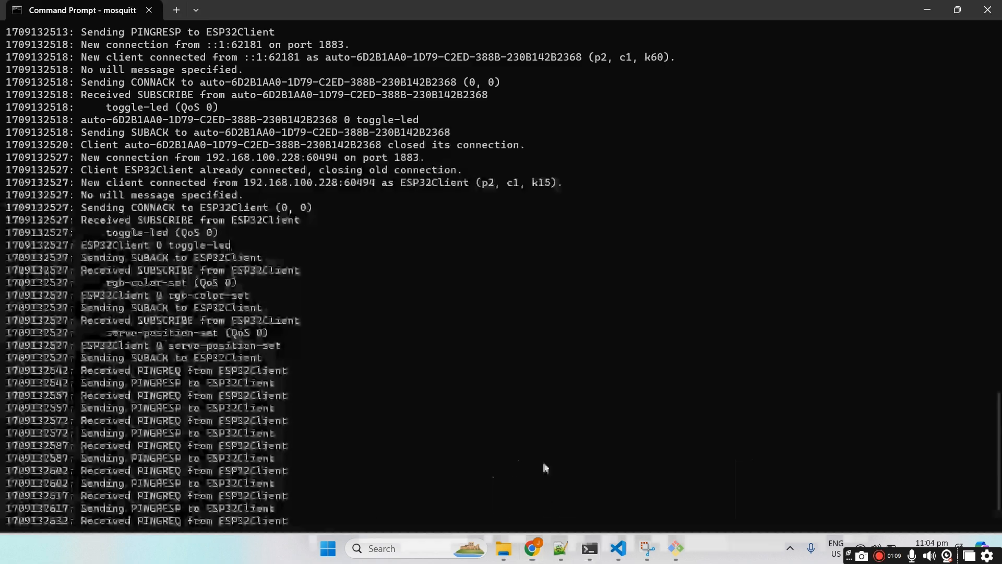
left_click(927, 9)
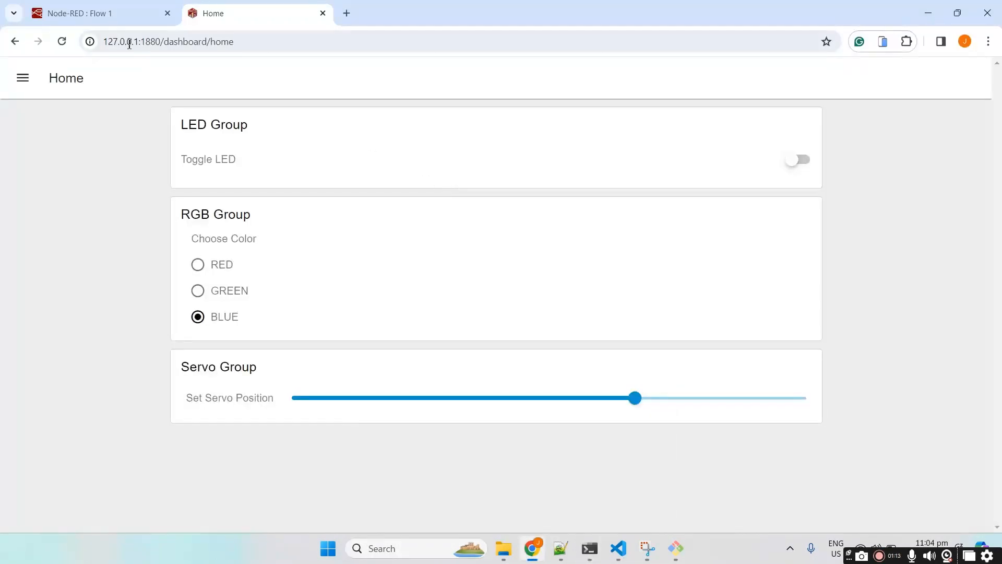
Return to the Node-RED flow, filter the nodes for mqtt, and add an mqtt out node beyond the dashboard widget nodes
left_click(89, 13)
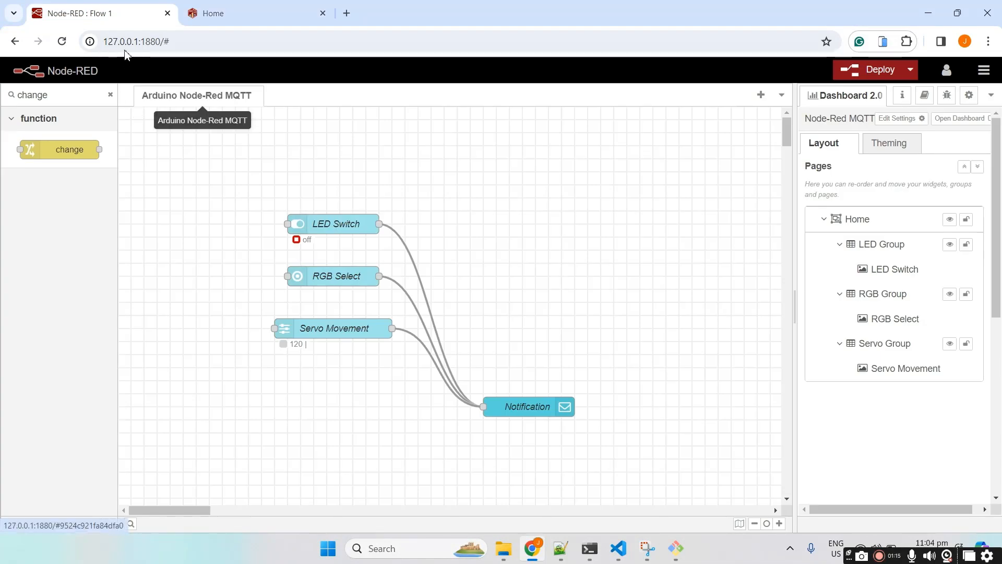
left_click(111, 95)
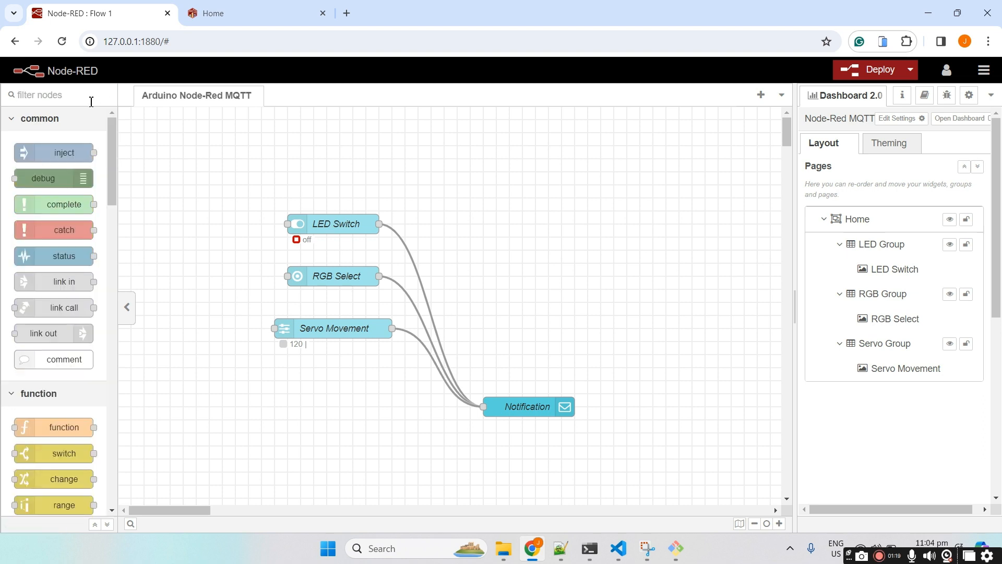
type("m")
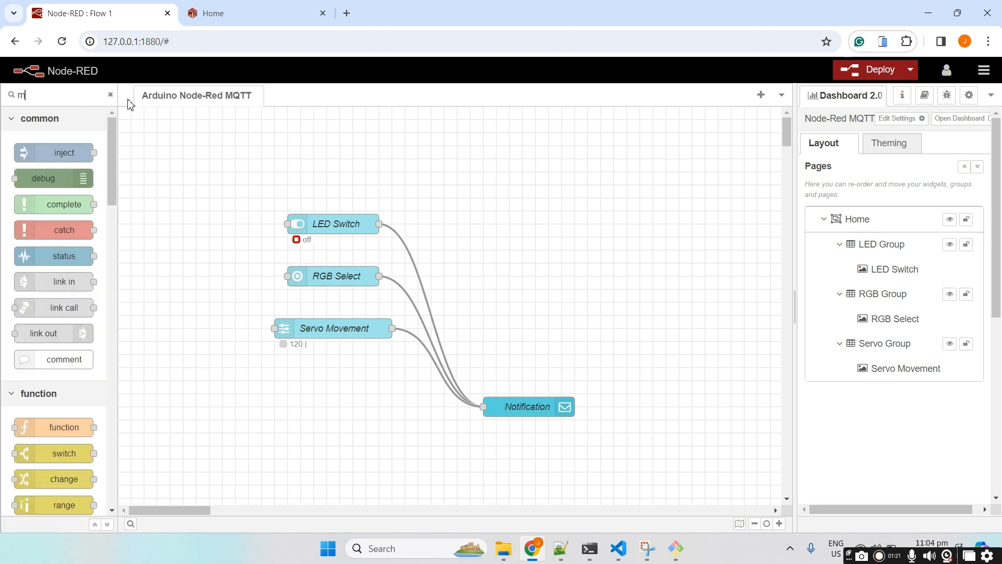
type("qtt")
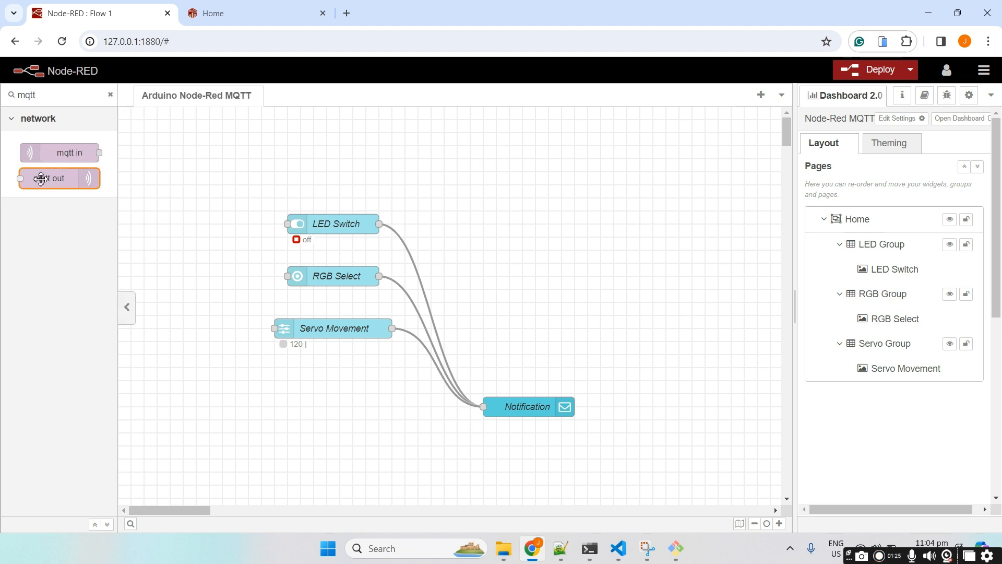
left_click_drag(41, 179, 678, 289)
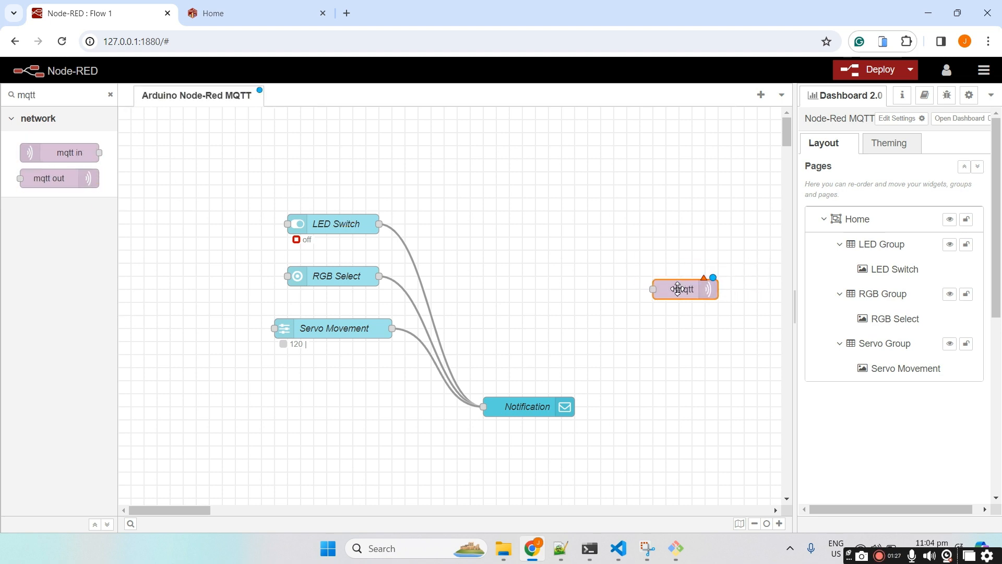
Create a broker configuration named Mosquitto MQTT Broker with server localhost and assign it to the mqtt out node
double_click(678, 289)
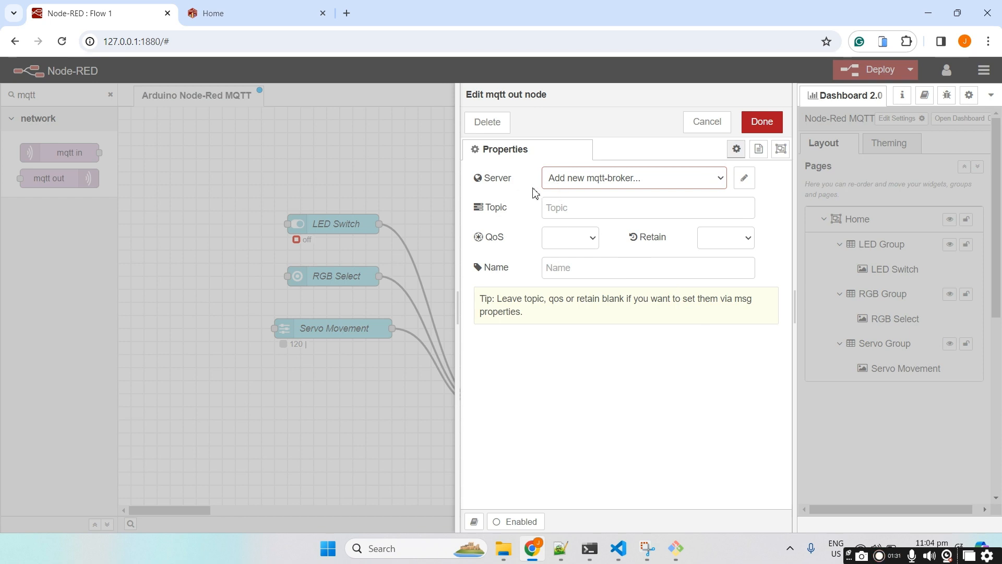
left_click(720, 182)
left_click(661, 201)
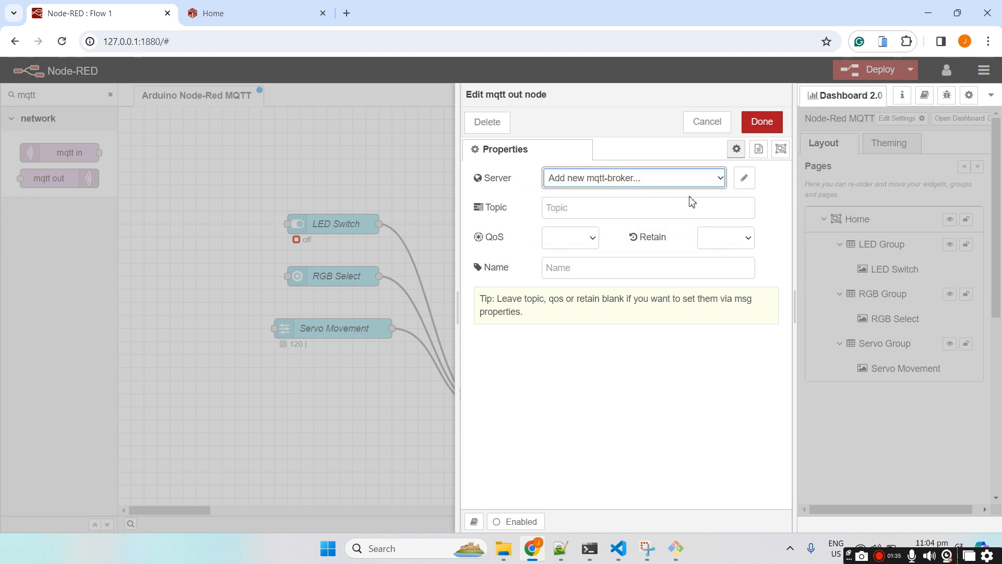
left_click(743, 180)
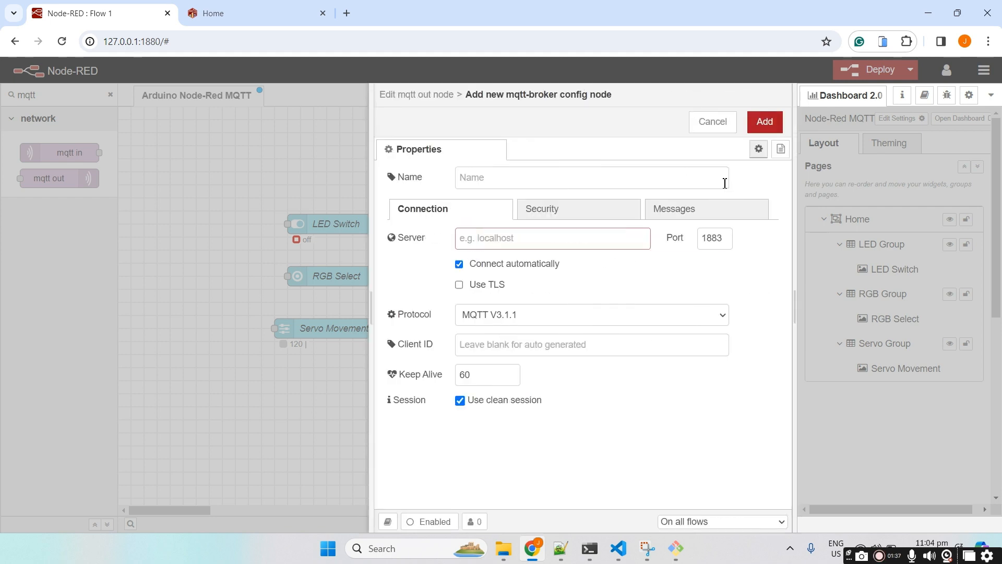
left_click(556, 181)
type("Mosquitto MQTT Broker")
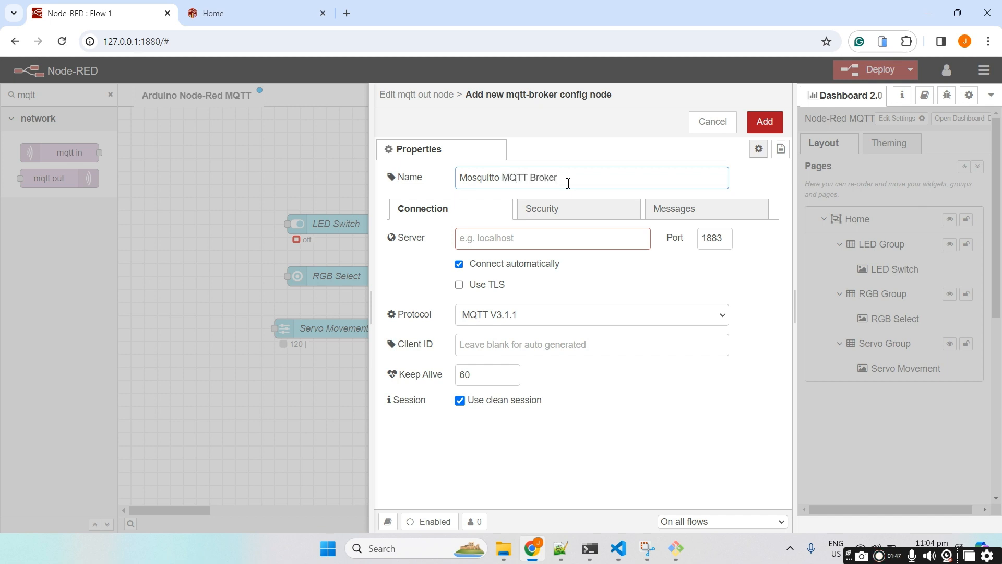
left_click(523, 238)
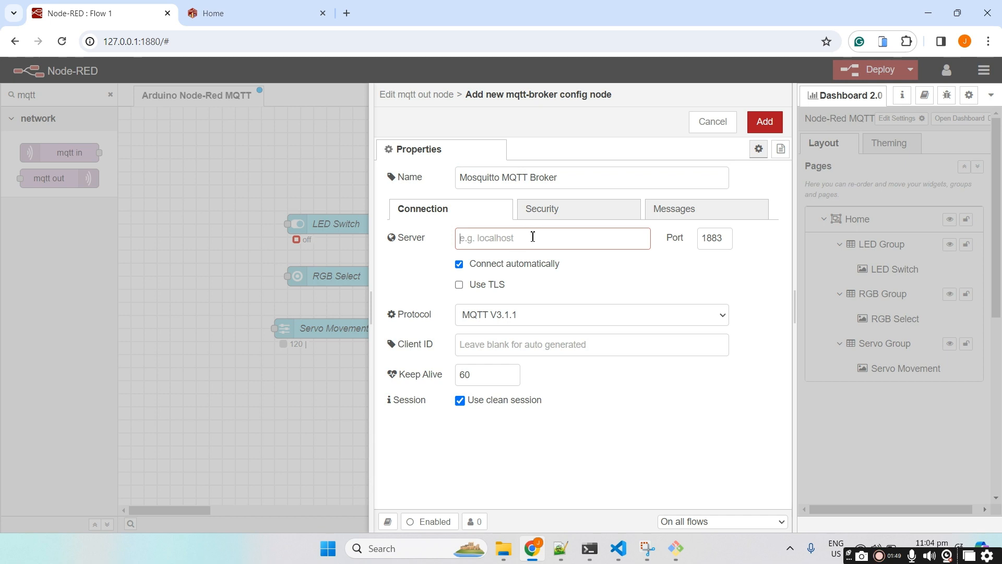
type("local")
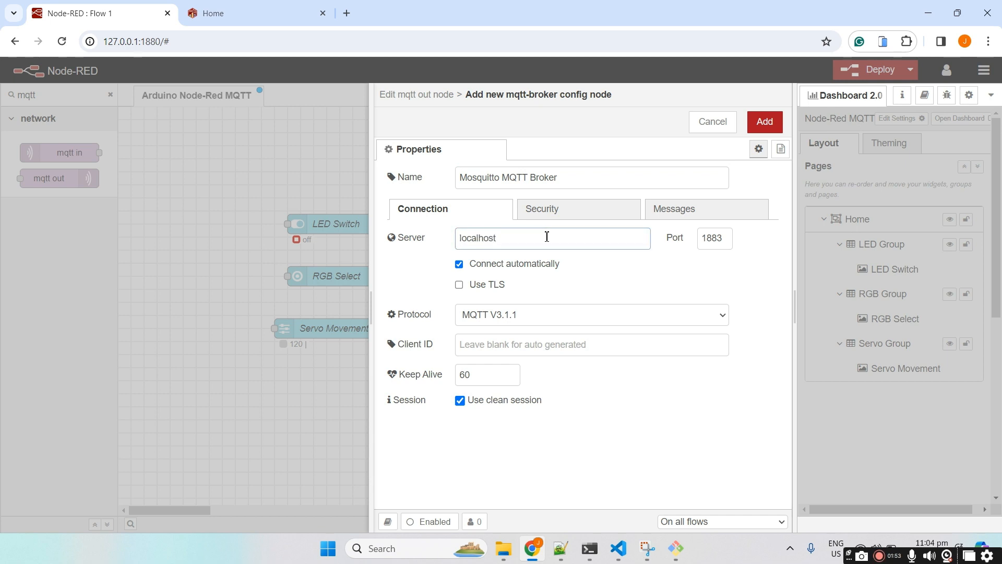
type("host")
left_click(760, 129)
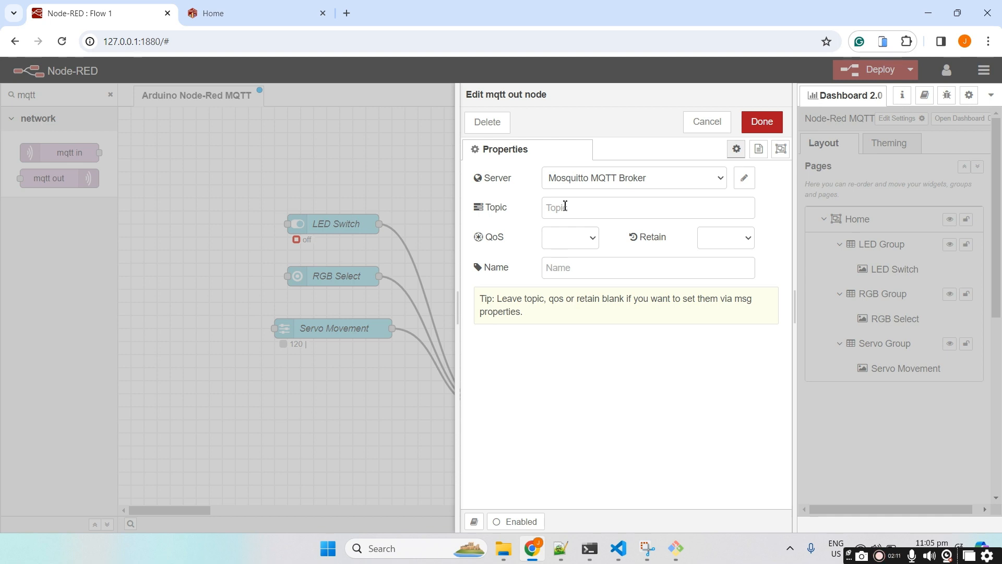
left_click(762, 121)
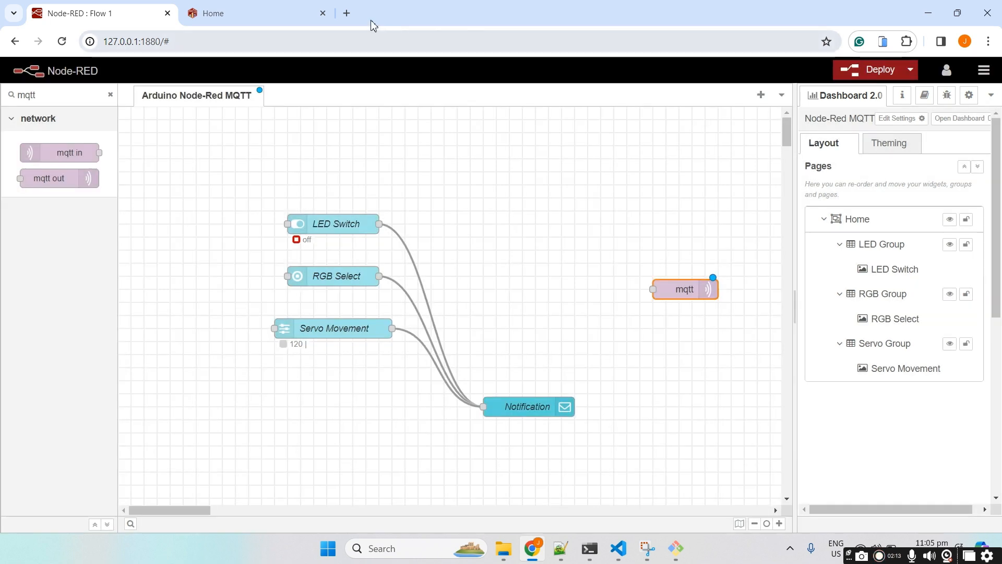
Check the dashboard Home page briefly, and move the mqtt out node slightly higher in the flow
left_click(292, 8)
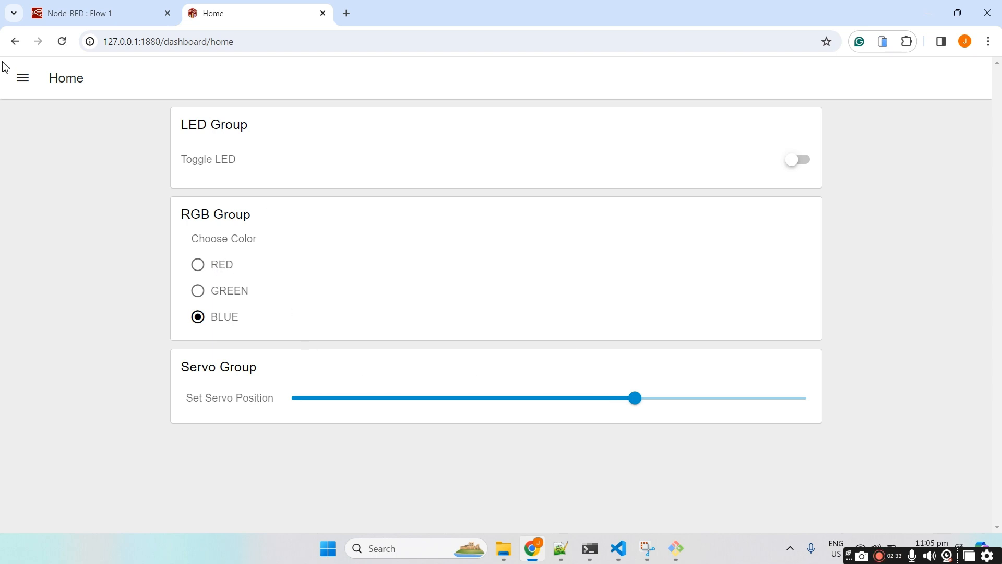
left_click(104, 15)
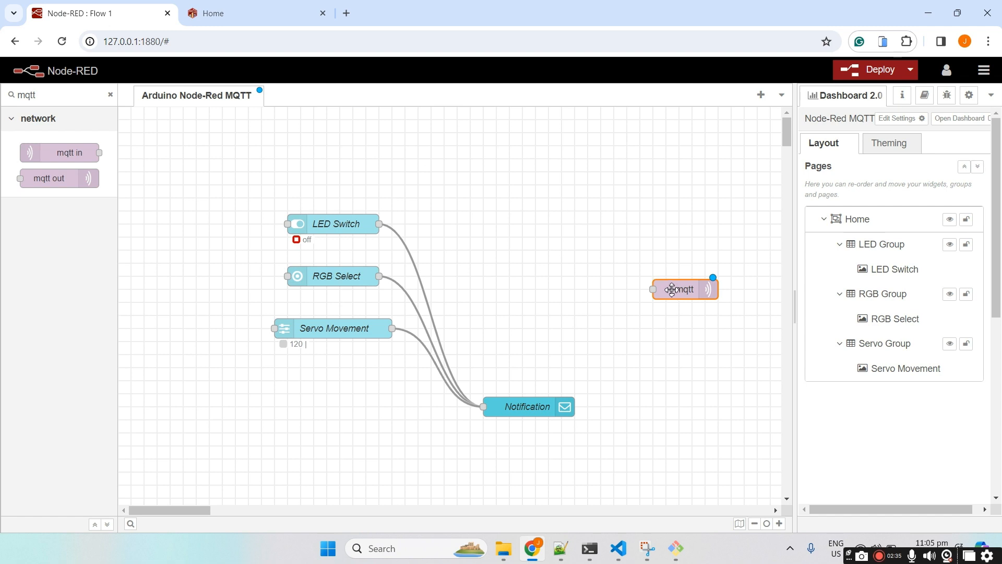
left_click_drag(669, 286, 670, 260)
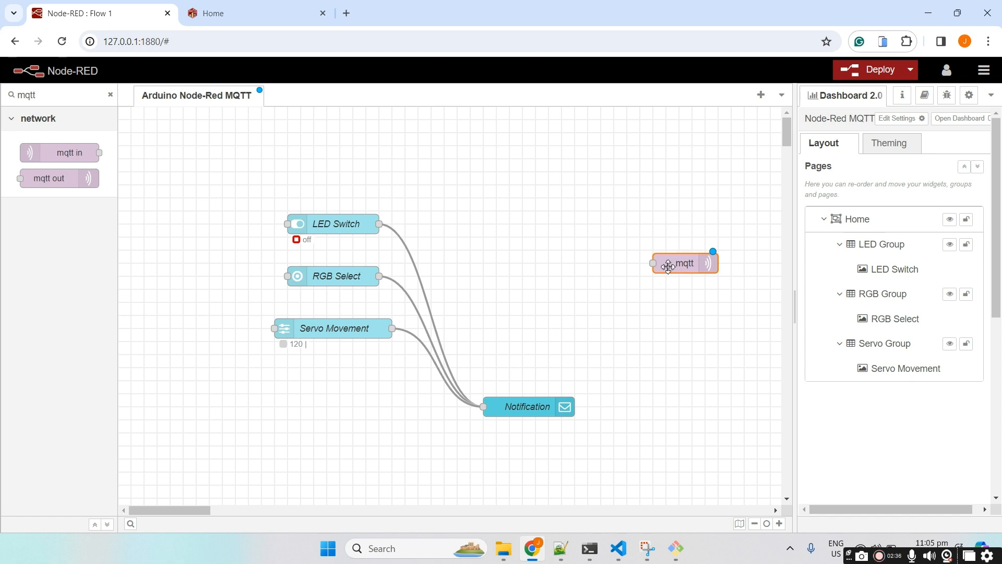
Add a change node level with LED Switch and wire it between LED Switch and the mqtt out node
left_click(110, 94)
type("change")
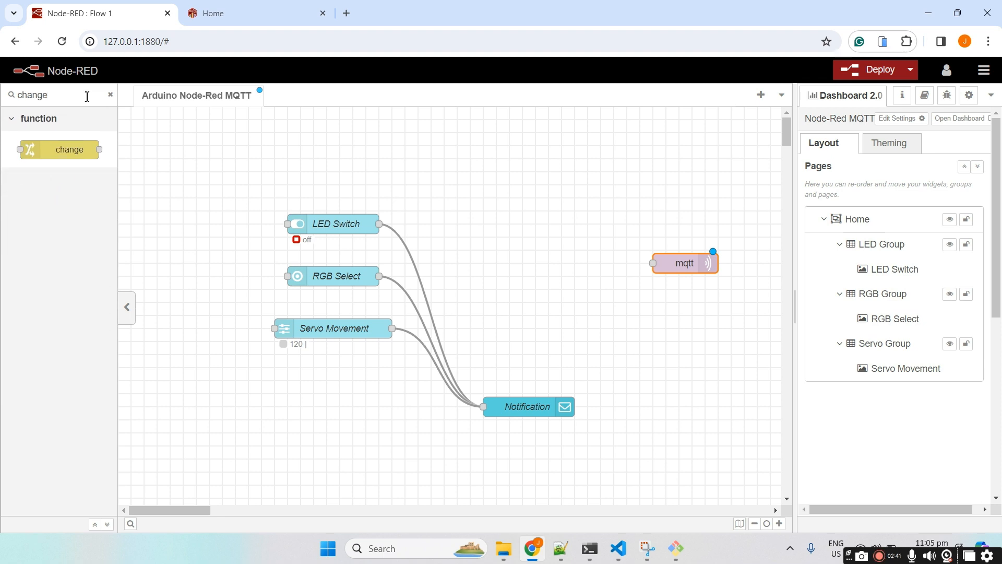
left_click_drag(64, 150, 549, 226)
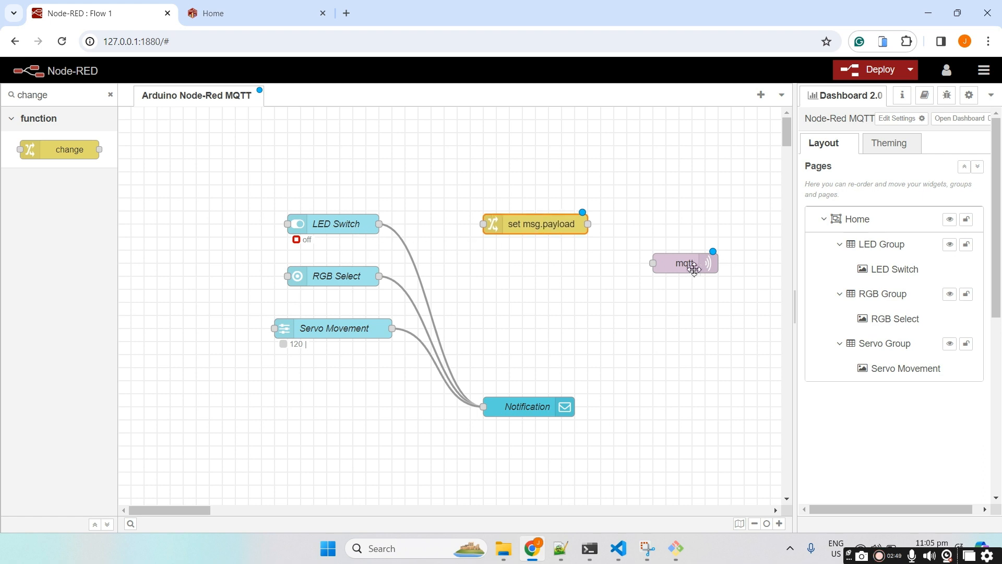
left_click_drag(379, 224, 485, 226)
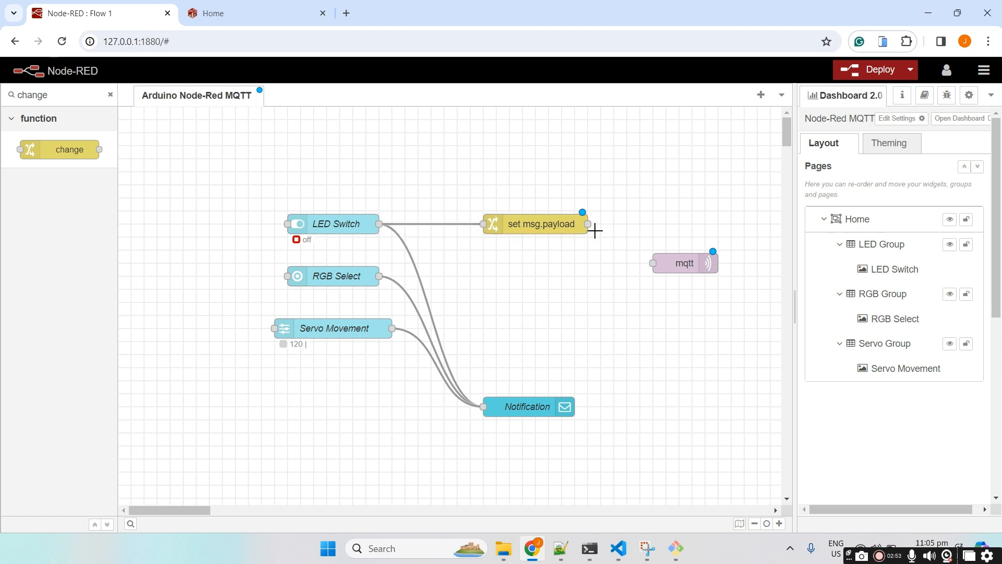
left_click_drag(593, 229, 663, 270)
left_click_drag(589, 224, 652, 262)
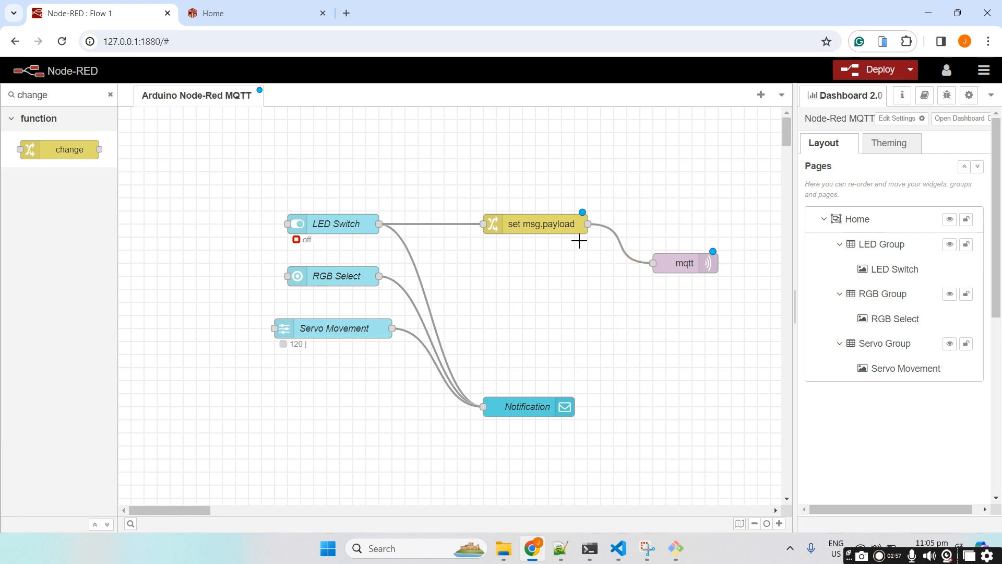
Configure the change node's rule to set msg.payload to the value of msg.payload
double_click(525, 228)
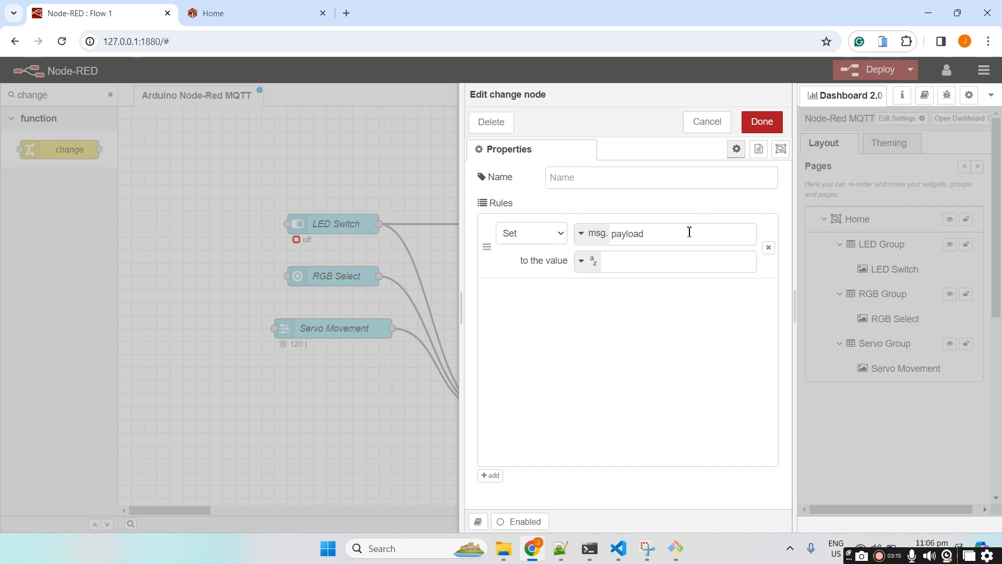
left_click(588, 262)
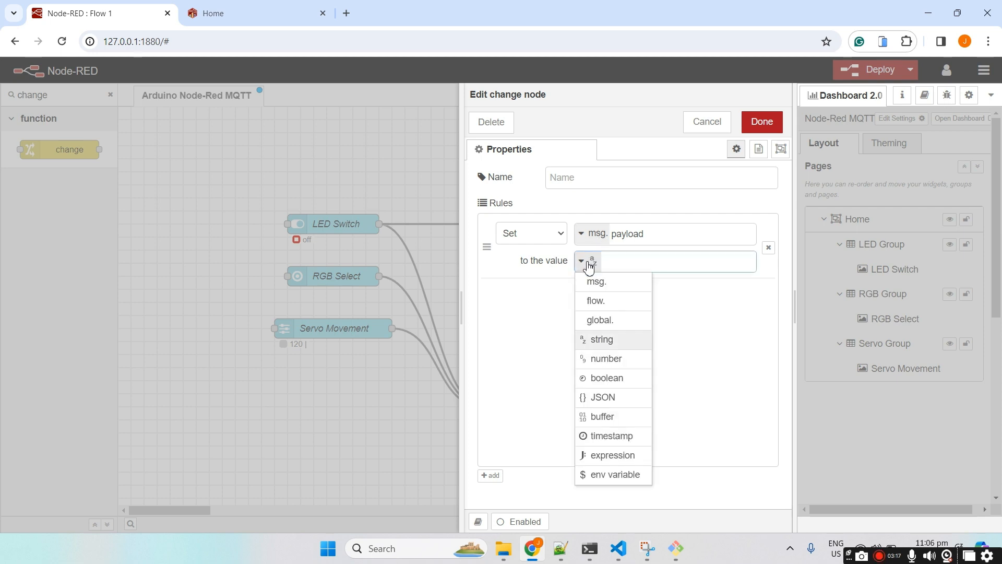
left_click(595, 283)
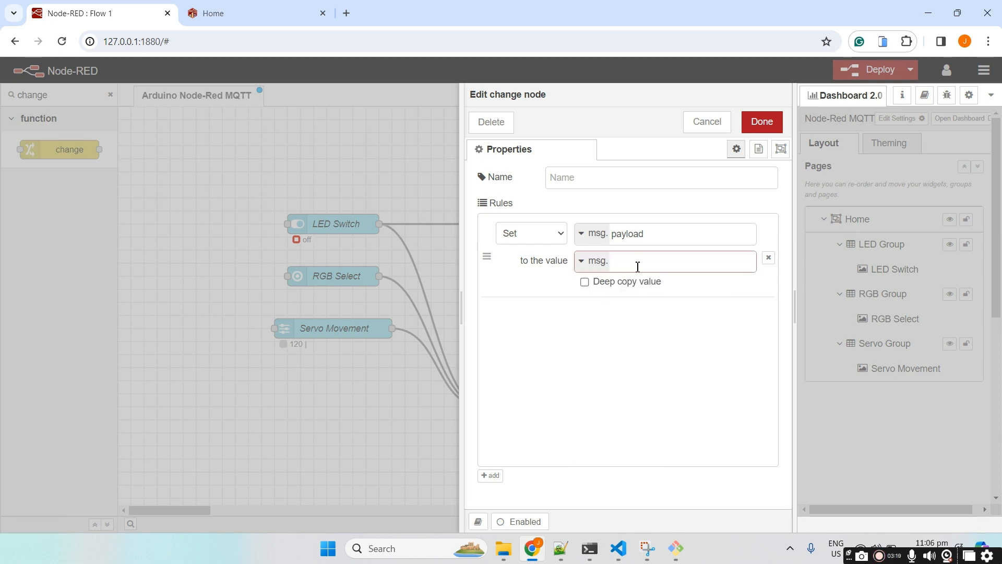
type("payload")
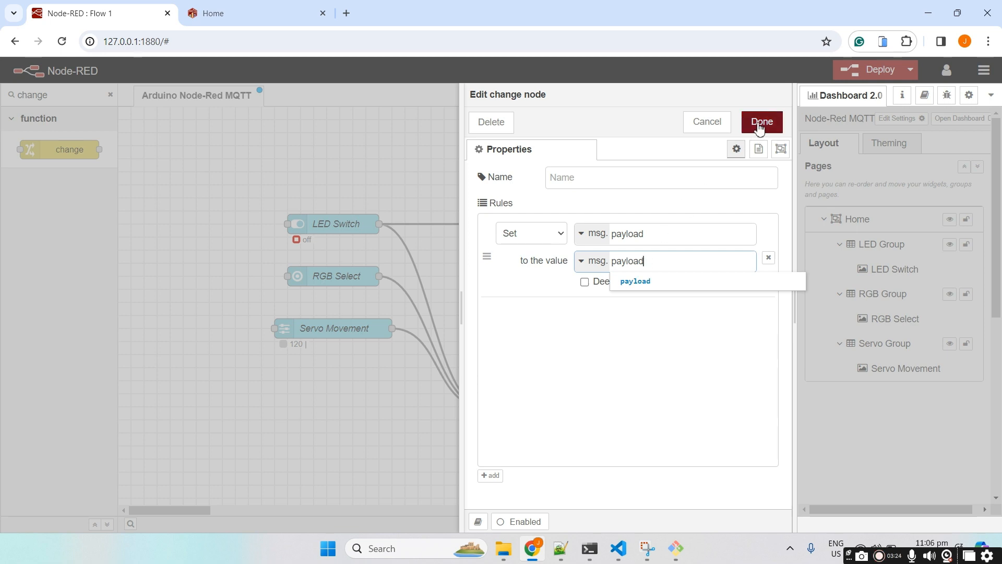
left_click(757, 131)
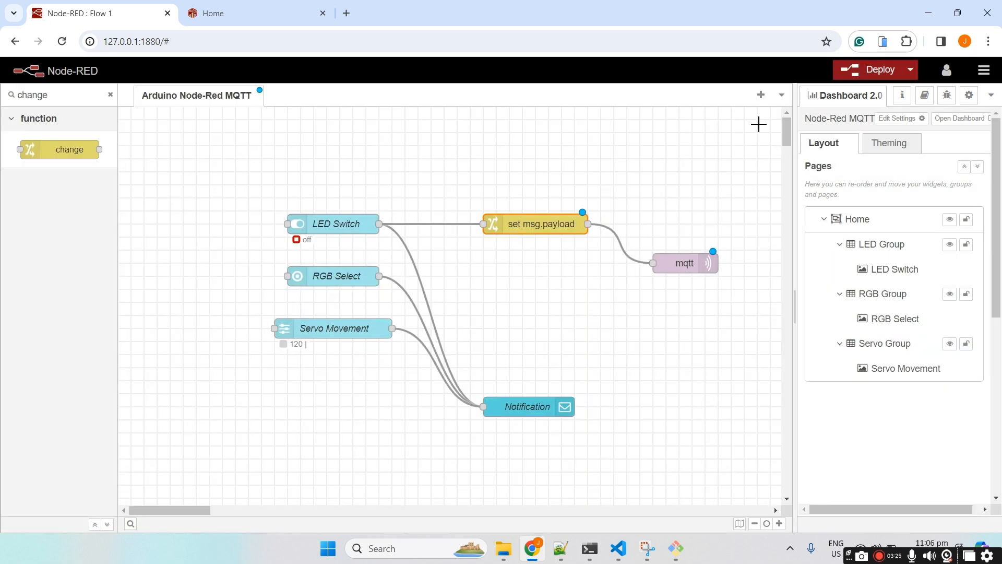
Add a second rule to the change node that sets msg.topic to the string toggle-led, matching the topic name in the text editor notes
double_click(539, 219)
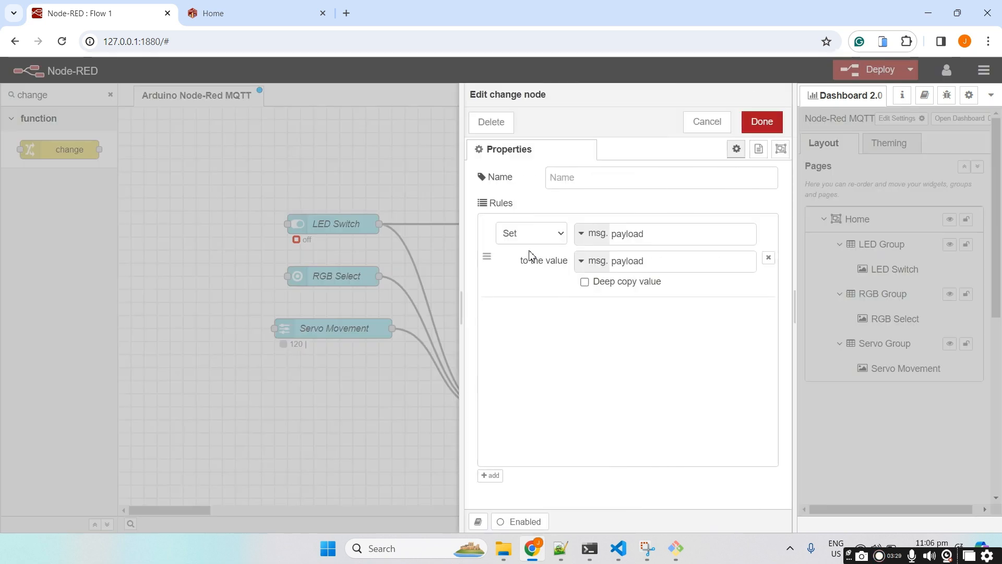
left_click(489, 475)
double_click(633, 317)
type("topic")
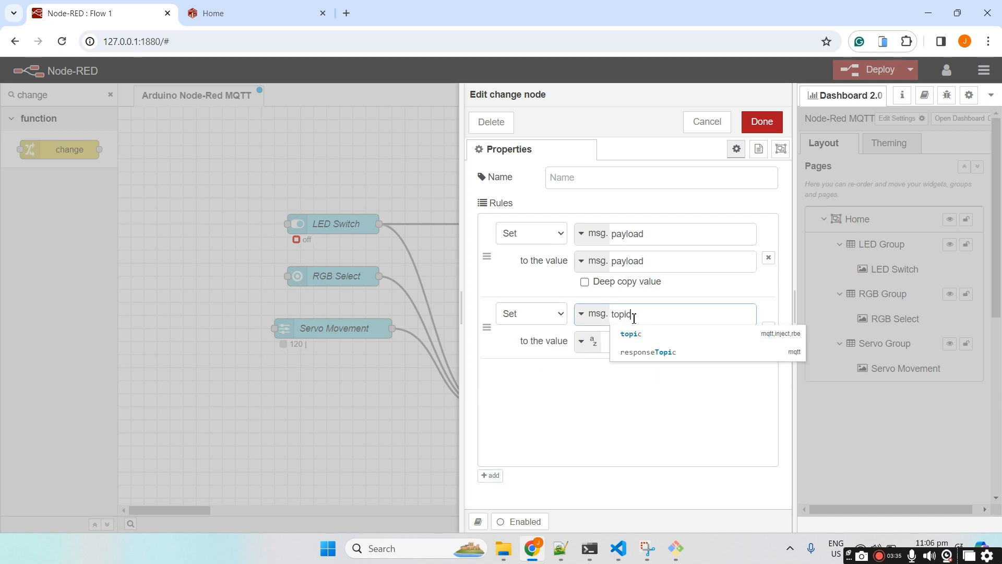
left_click(629, 335)
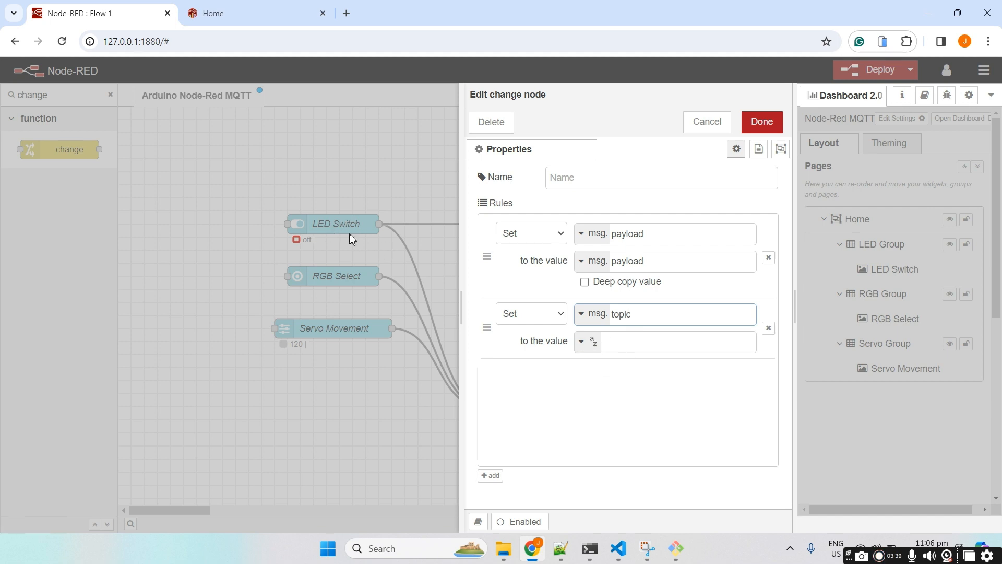
left_click(561, 549)
left_click_drag(102, 207, 48, 201)
key("alt+Tab")
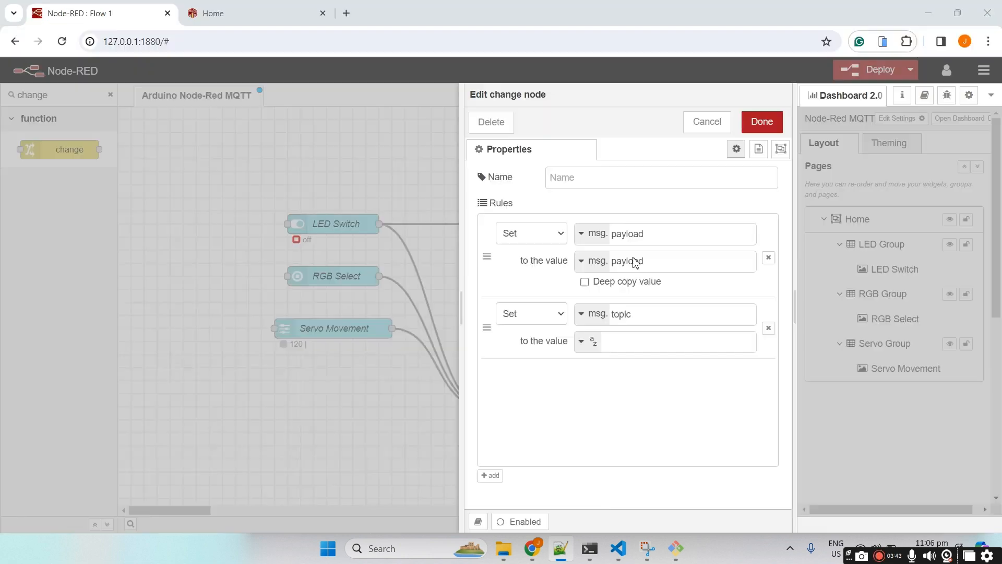
left_click(624, 343)
type("toggle-led")
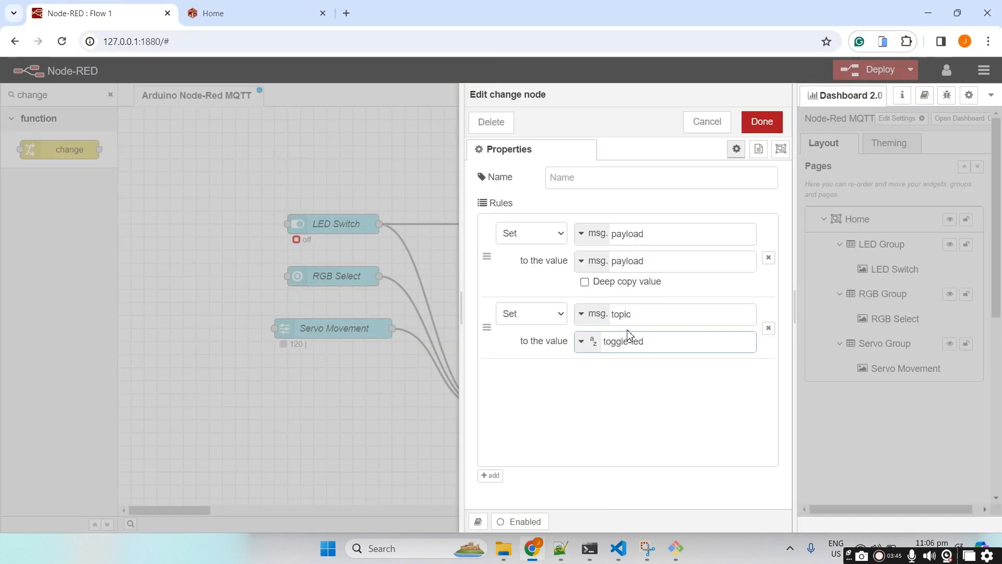
Add a third rule setting msg.qos to the string 1, and save the change node
left_click(490, 476)
left_click(639, 376)
double_click(640, 376)
type("qos")
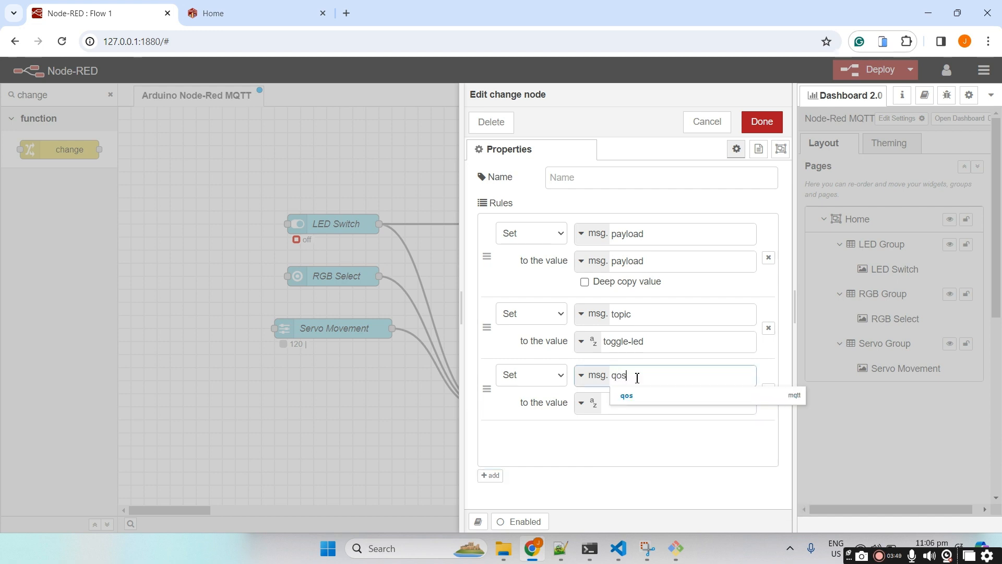
left_click(637, 377)
left_click(634, 406)
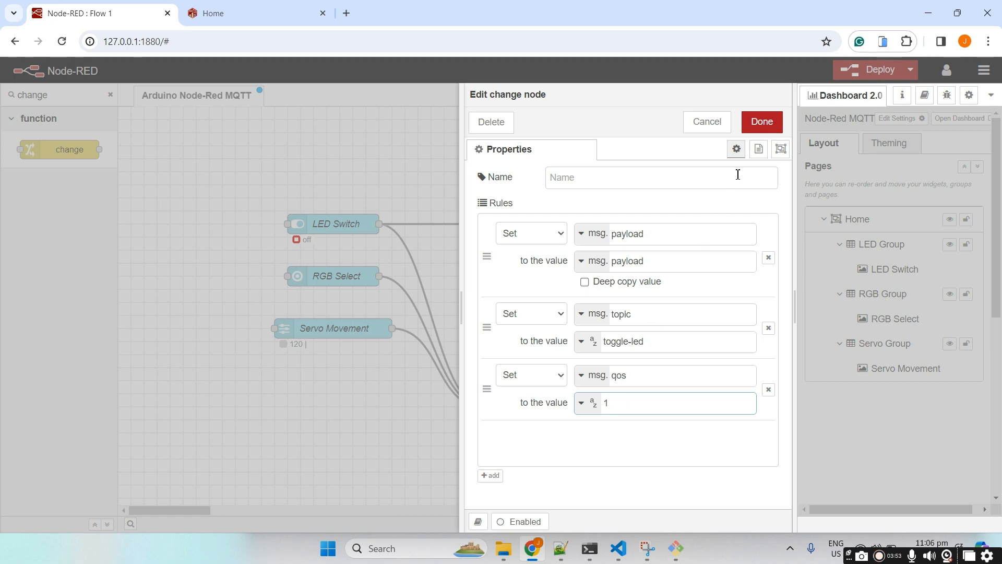
left_click(753, 125)
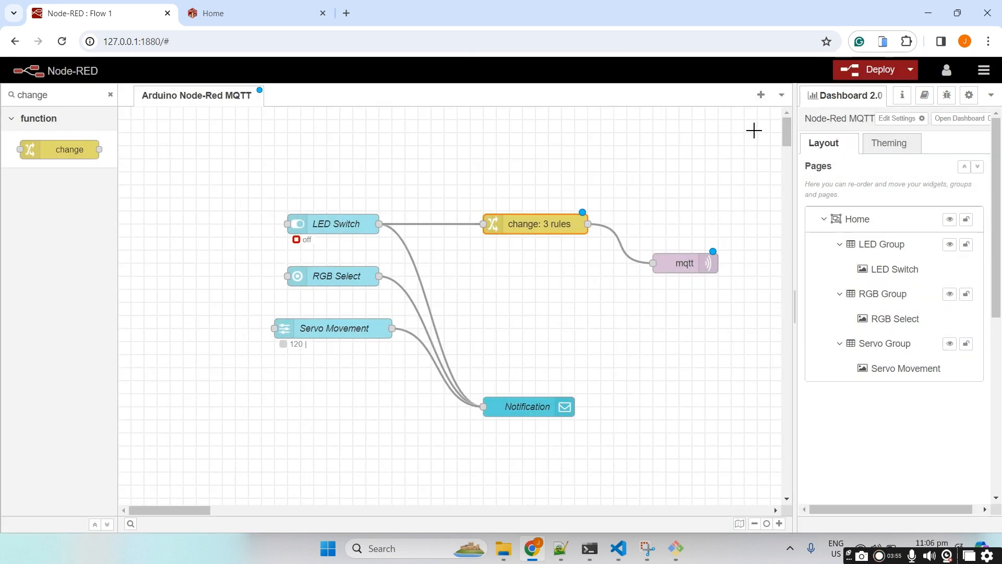
Space the change and mqtt out nodes further apart, and add a debug node below them wired to the change node's output
left_click_drag(518, 227, 504, 228)
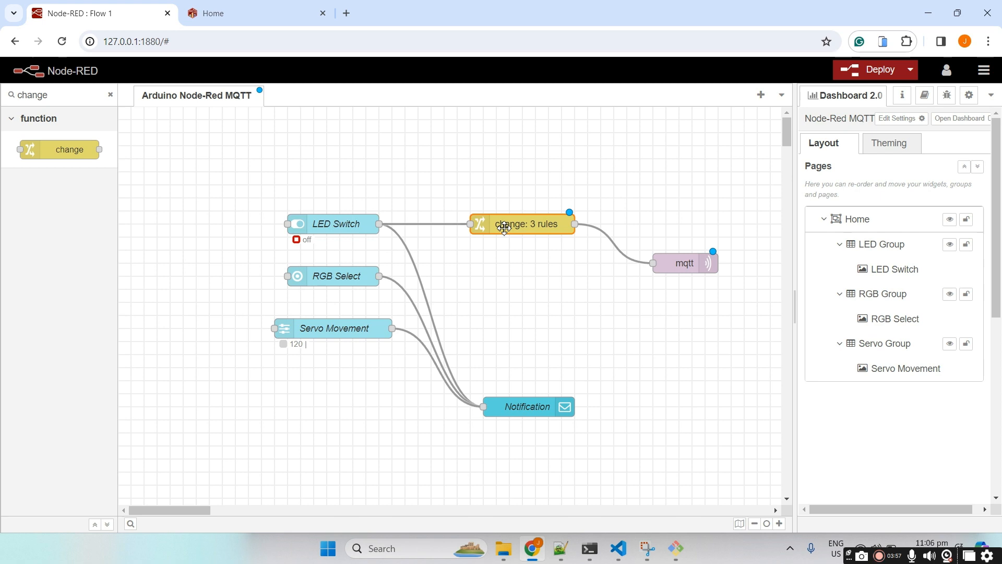
left_click_drag(683, 271, 709, 258)
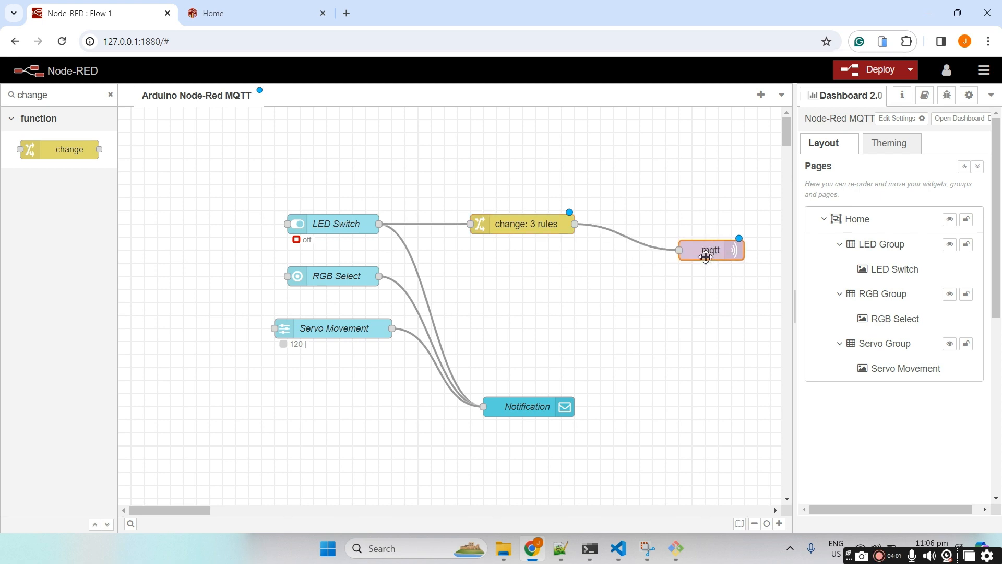
left_click(110, 94)
type("debug")
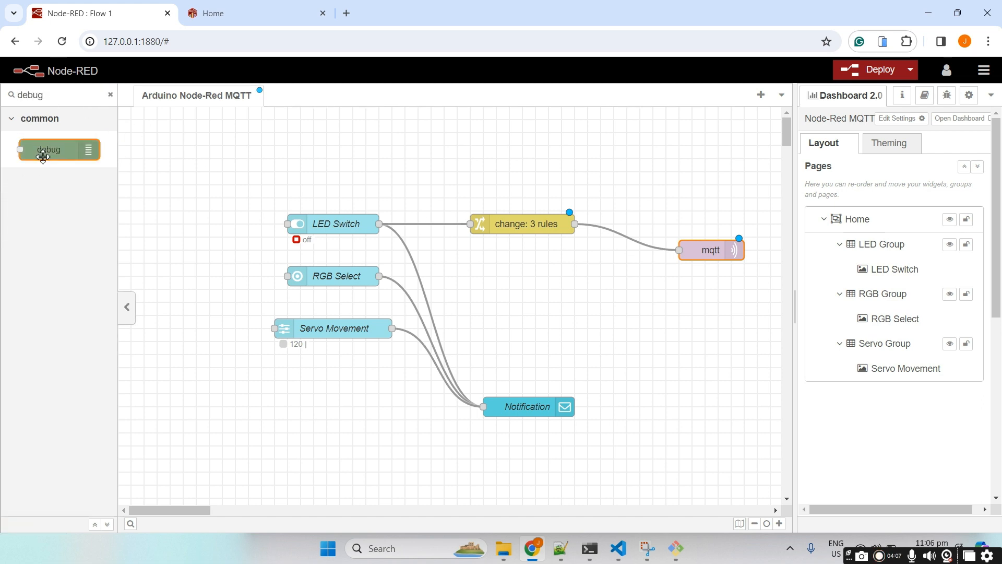
left_click_drag(43, 152, 710, 398)
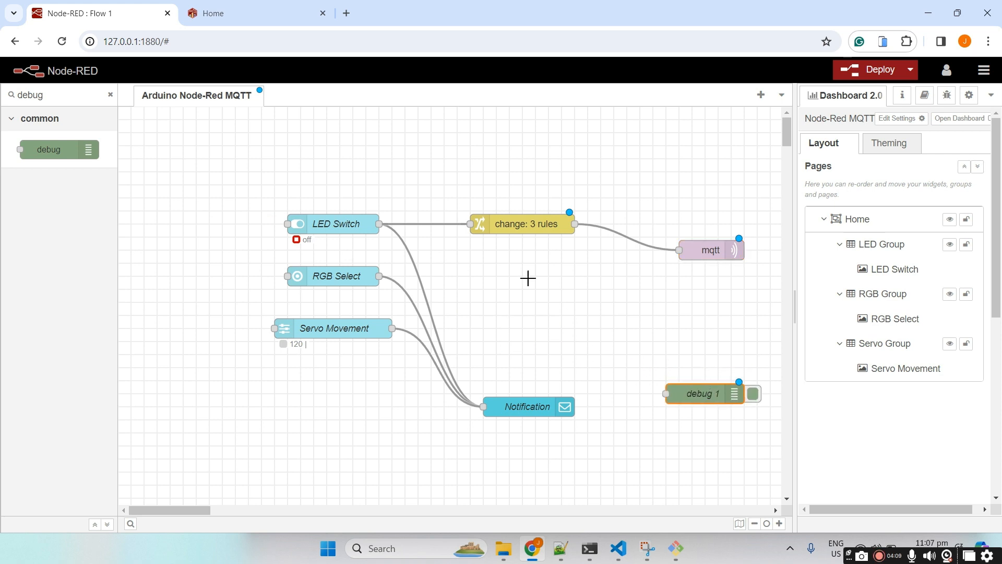
left_click_drag(576, 224, 665, 386)
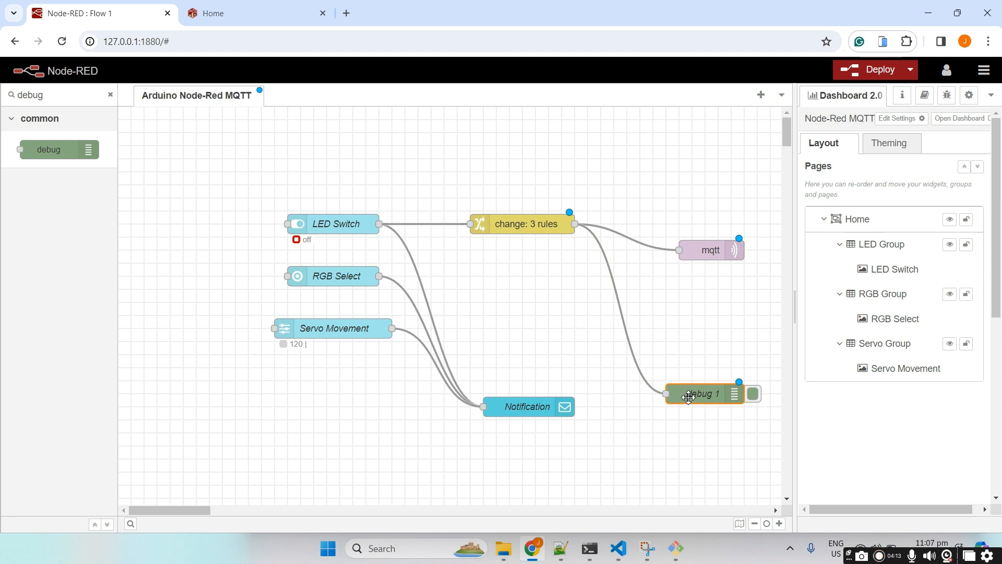
Set the debug node's output to the complete msg object and save it
double_click(699, 393)
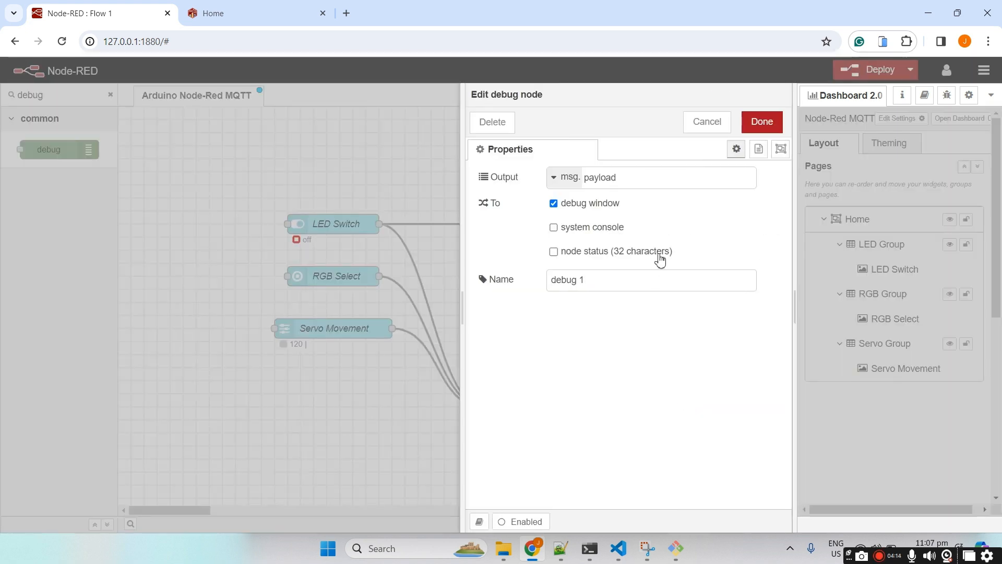
left_click(574, 179)
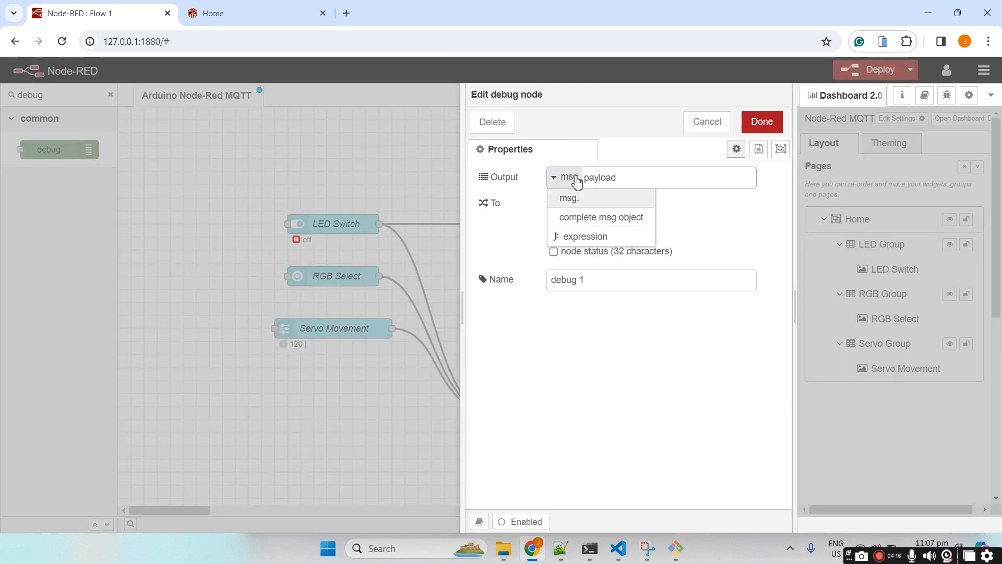
left_click(576, 219)
left_click(762, 124)
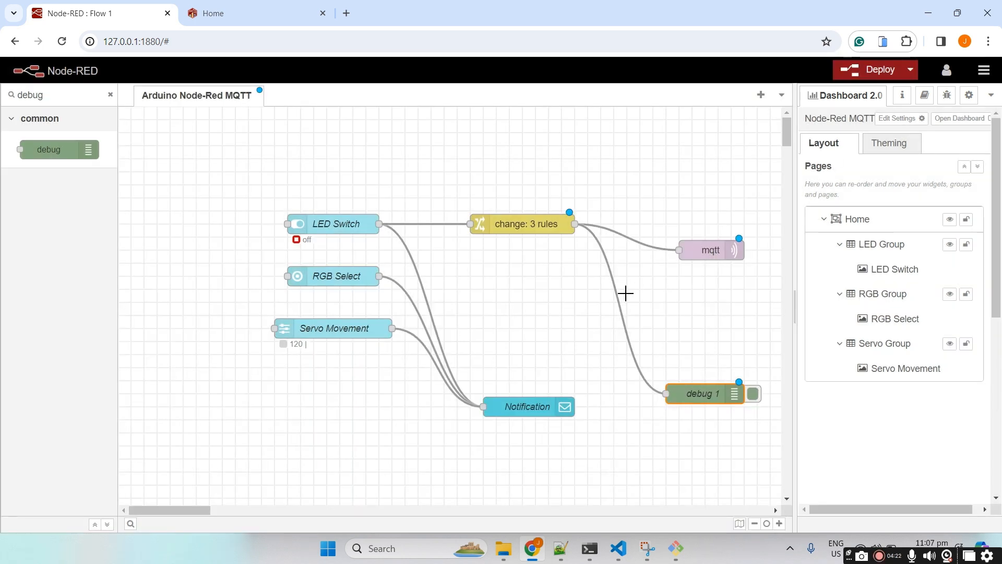
Deploy the flow and open the list of available sidebar views
left_click(865, 73)
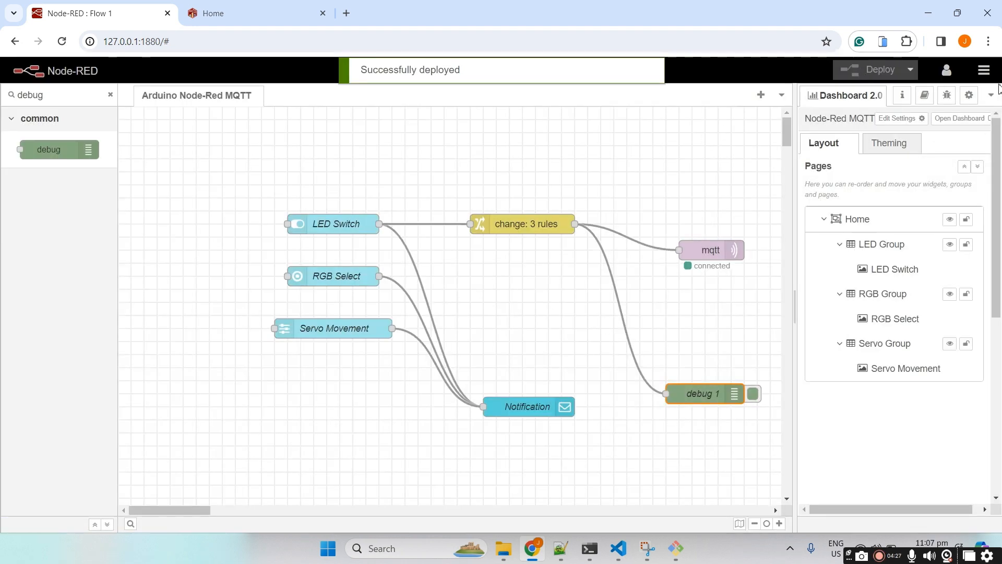
left_click(991, 95)
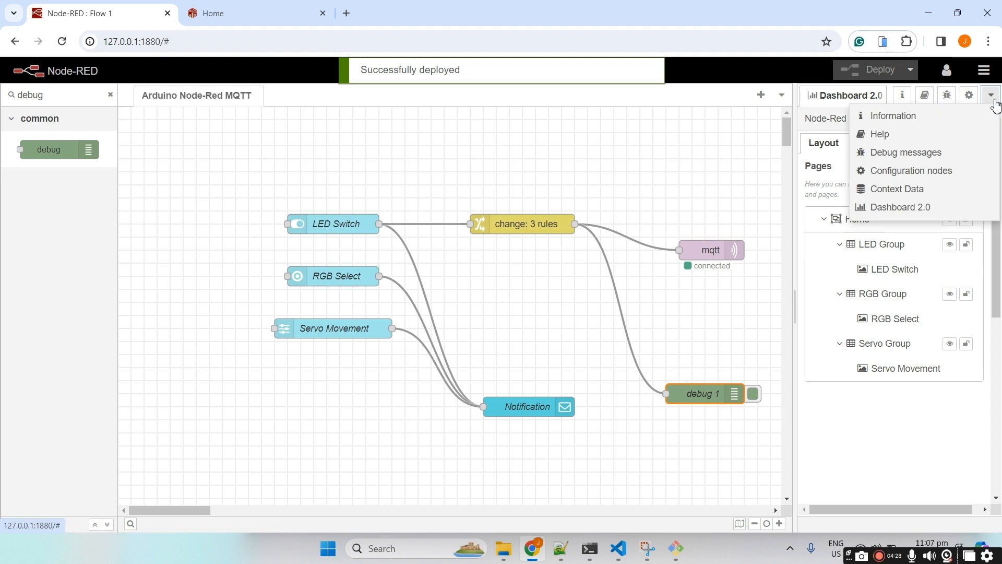
Show the debug messages and review the topic rule of the change node
left_click(928, 154)
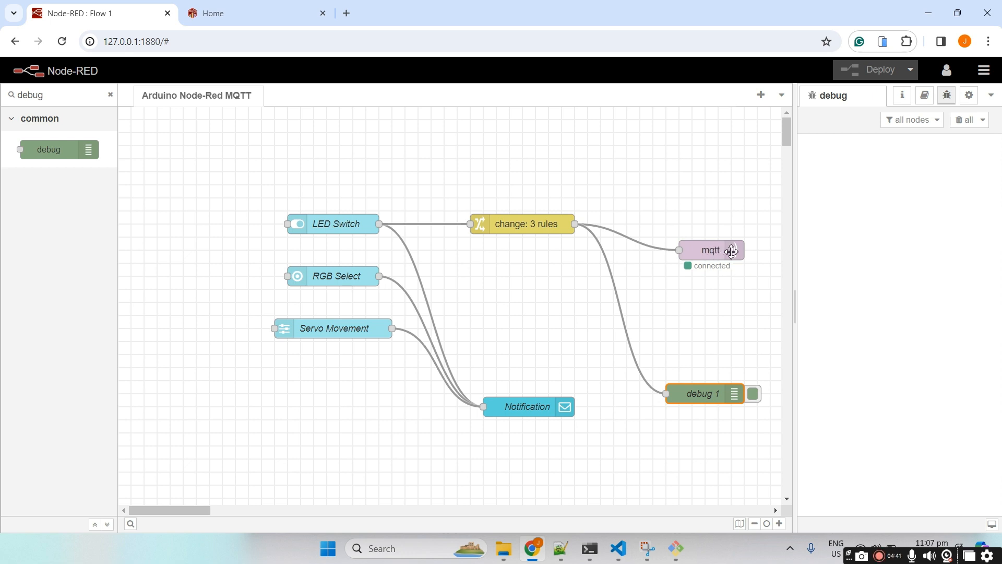
double_click(531, 228)
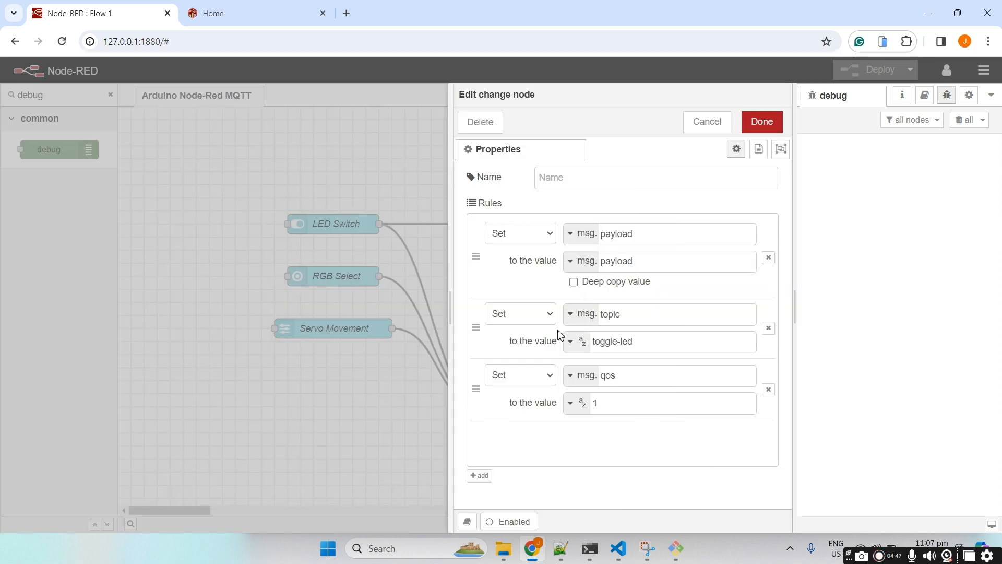
left_click_drag(656, 345, 586, 342)
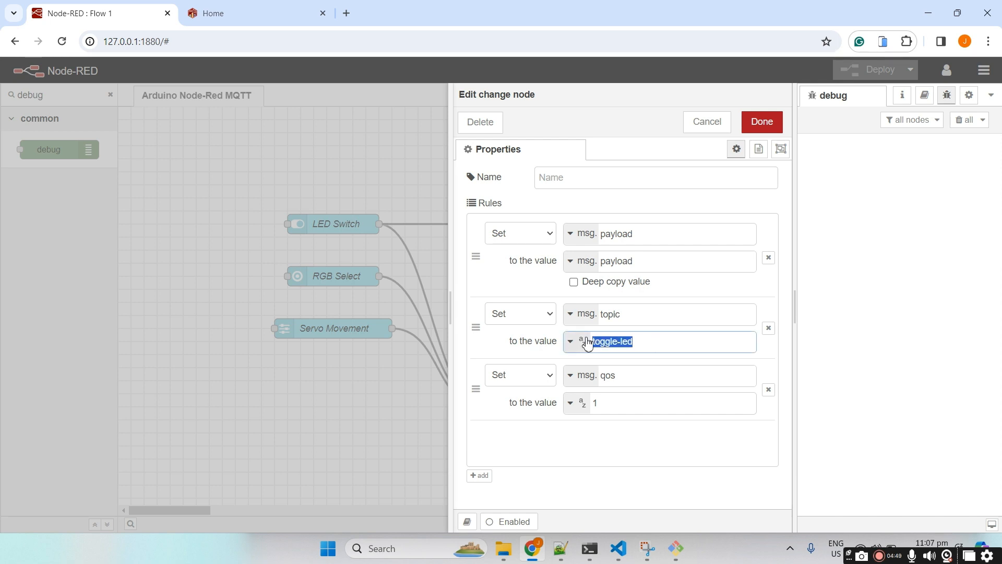
left_click(758, 127)
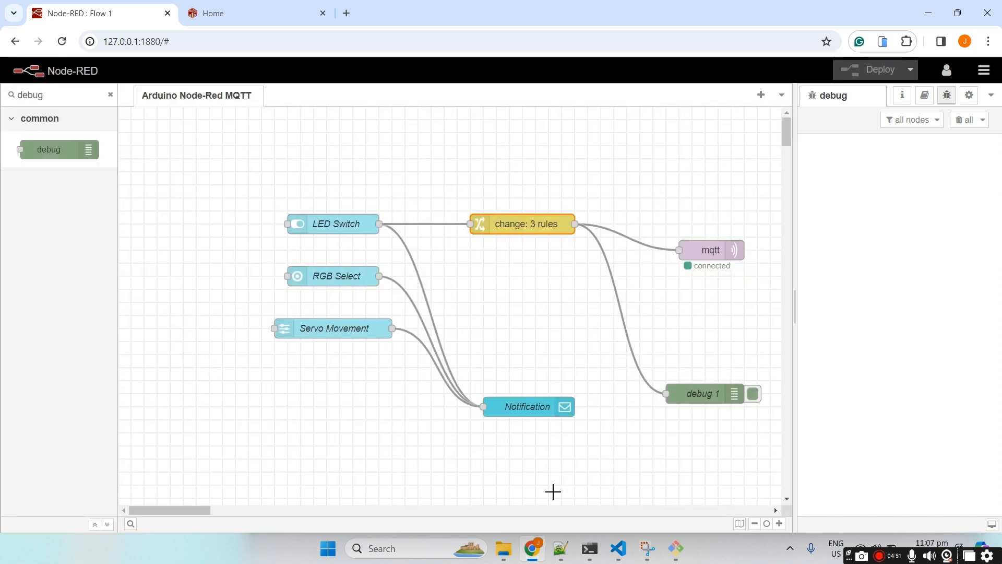
Switch to the empty Command Prompt and run mosquitto_sub -t toggle-led -h localhost
mouse_move(590, 548)
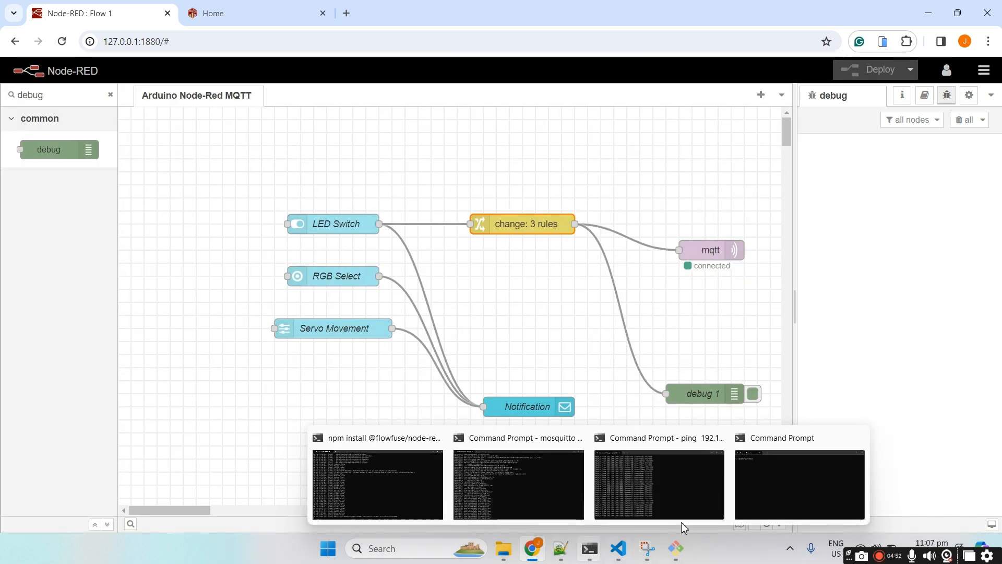
left_click(772, 497)
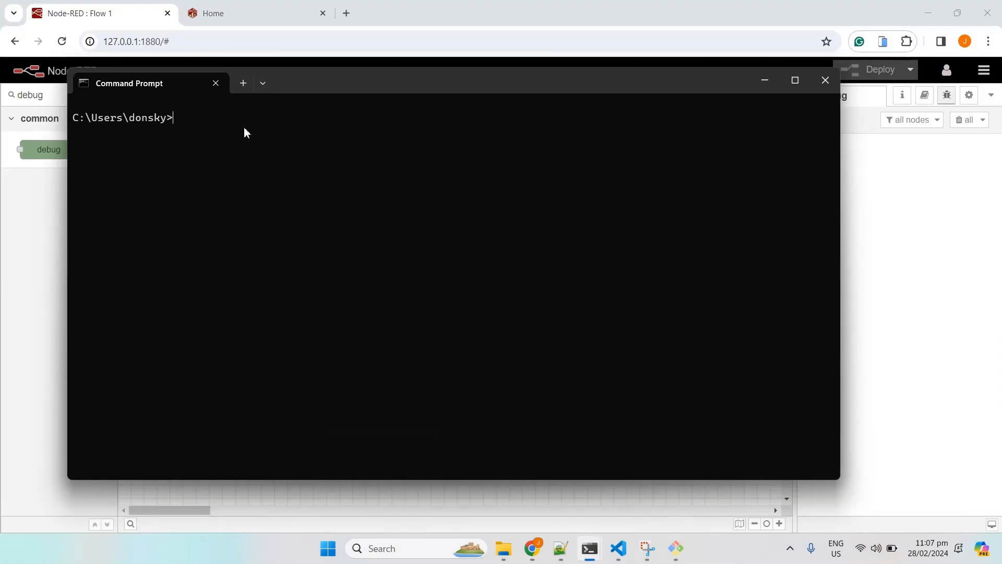
type("mosquitto_sub -t toggle-led -h localhost")
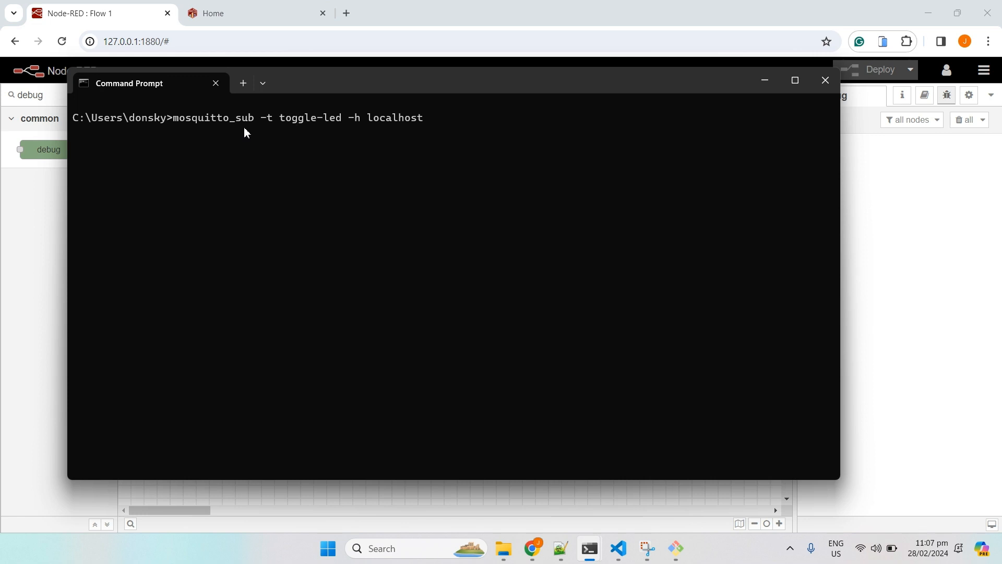
key("Return")
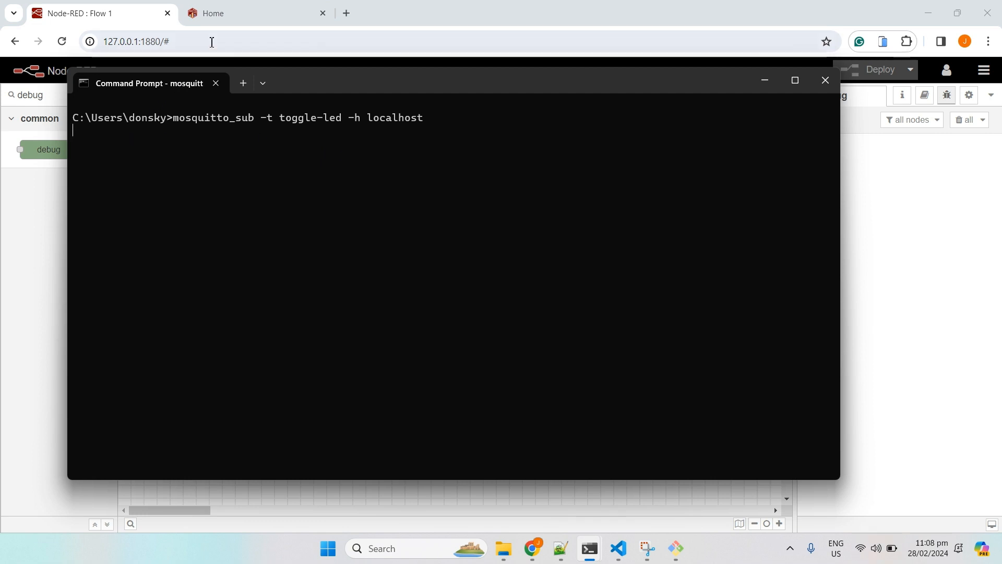
Go back to the browser's Home dashboard and turn on the Toggle LED switch
left_click(228, 18)
left_click(98, 14)
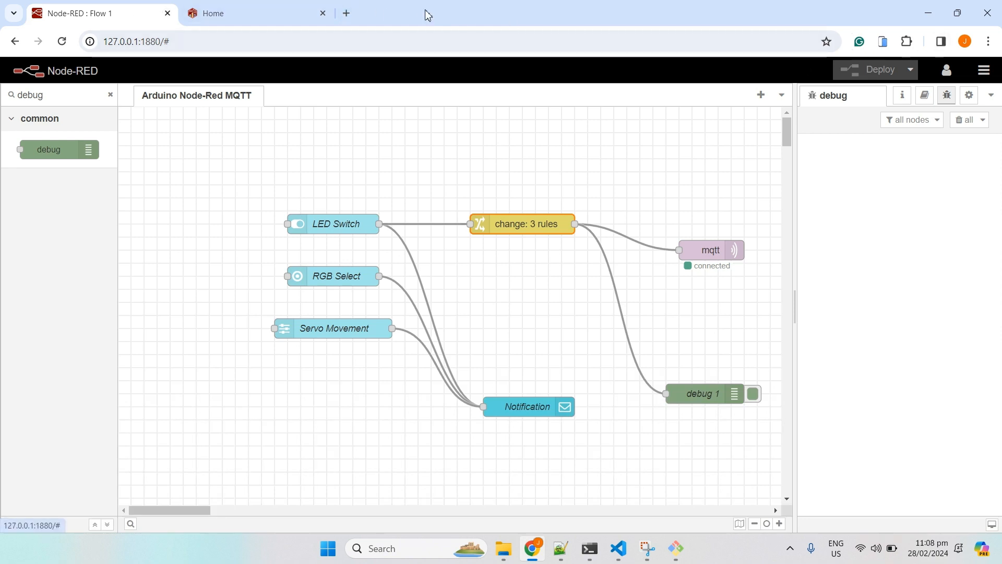
left_click(265, 7)
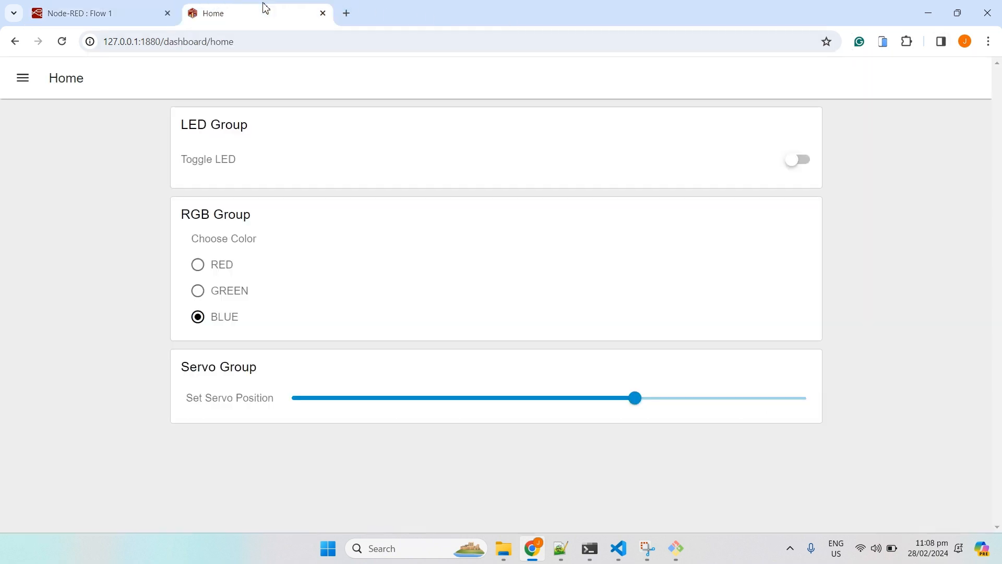
left_click(805, 168)
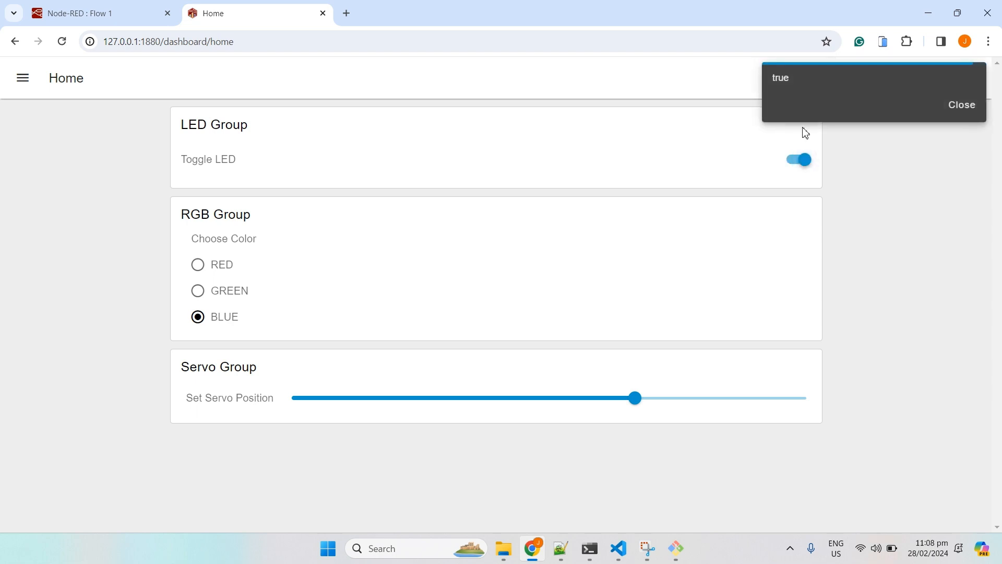
Bring up the mosquitto_sub Command Prompt and arrange it side by side with the dashboard window
mouse_move(590, 548)
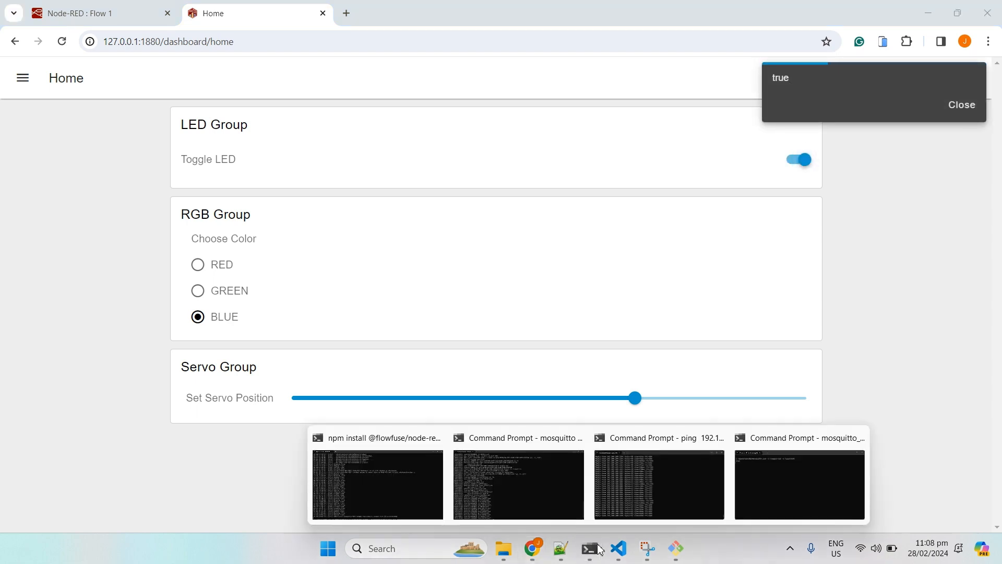
left_click(763, 485)
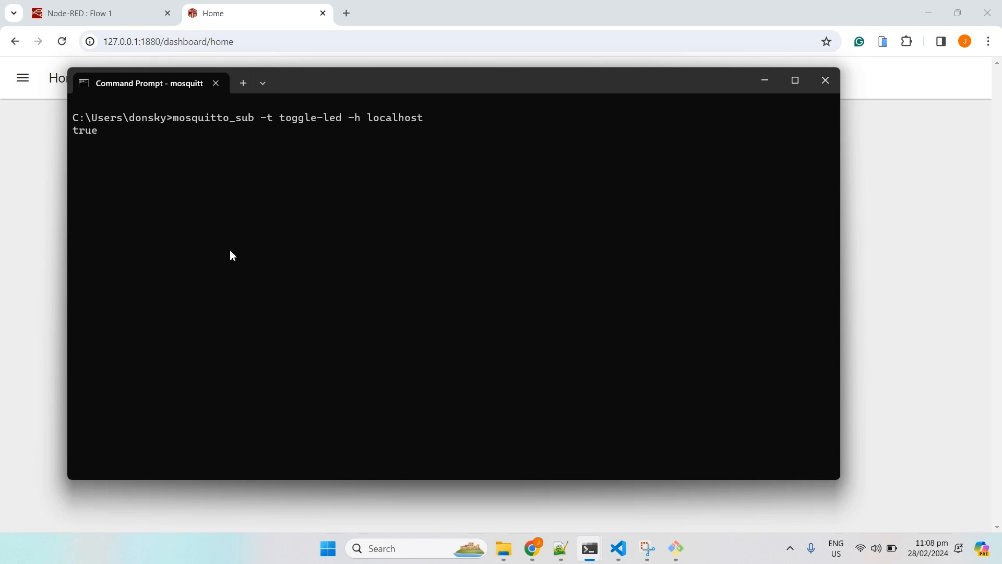
key("super+Right")
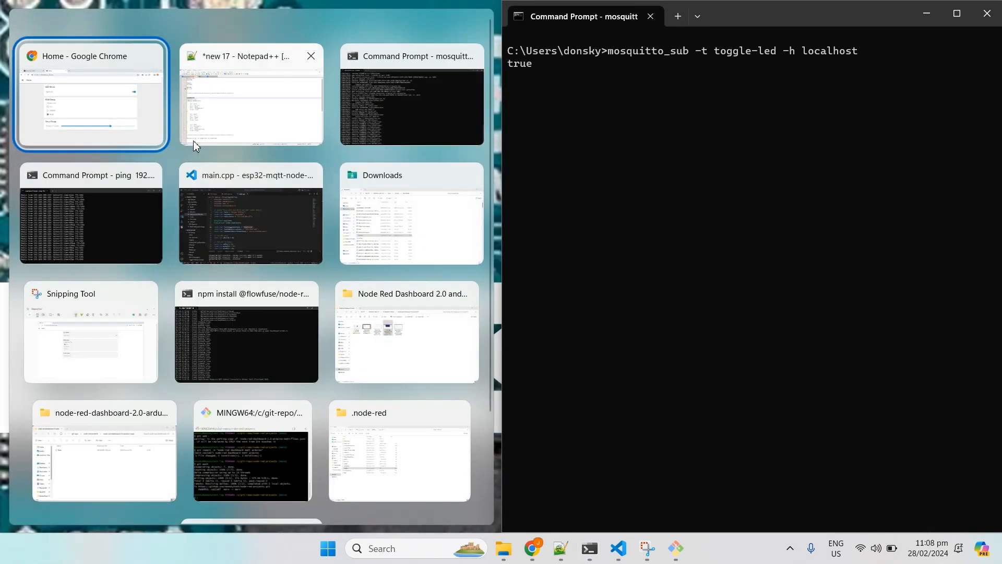
left_click(104, 113)
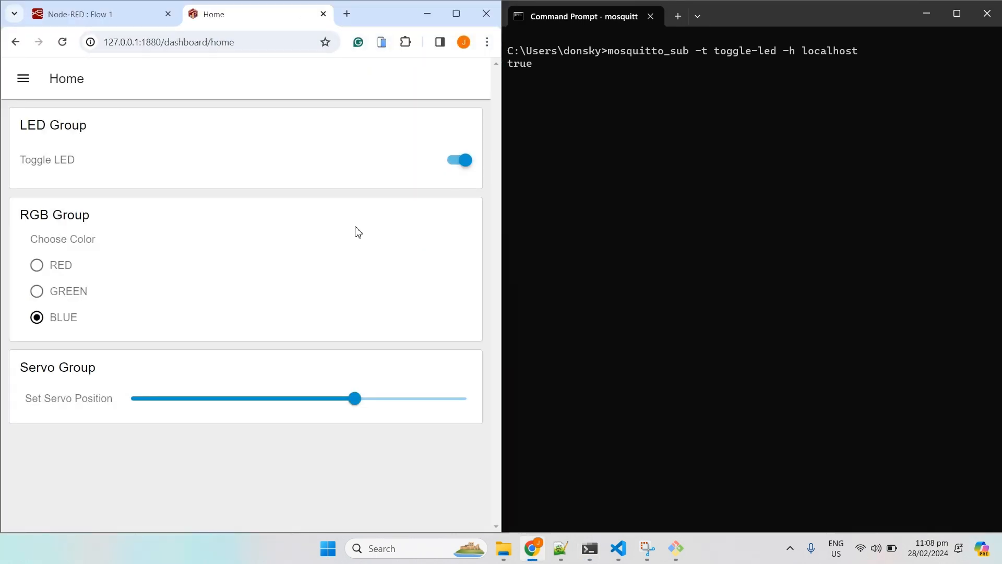
Switch Toggle LED off and on twice to publish test messages, and dismiss the notification
left_click(453, 166)
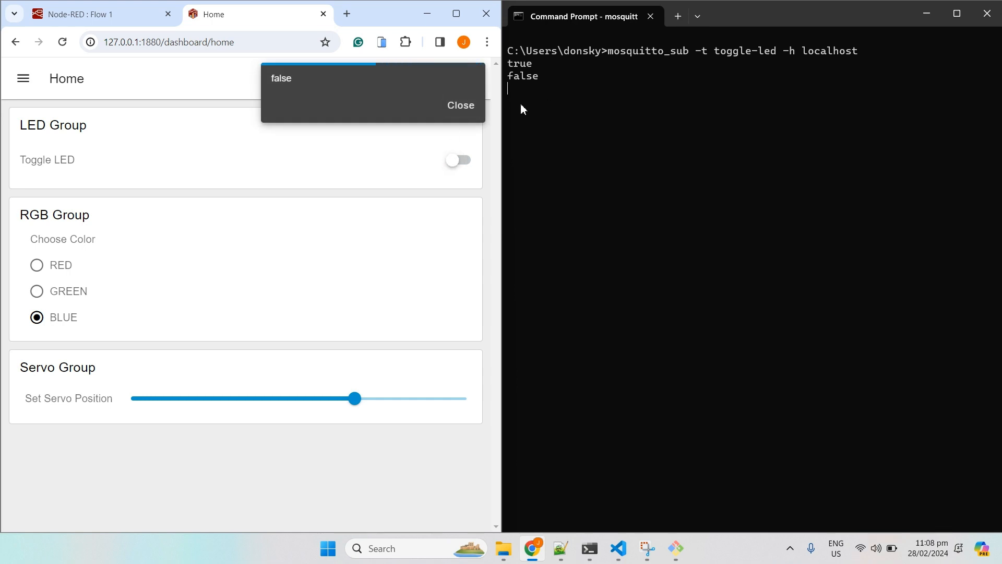
left_click(462, 162)
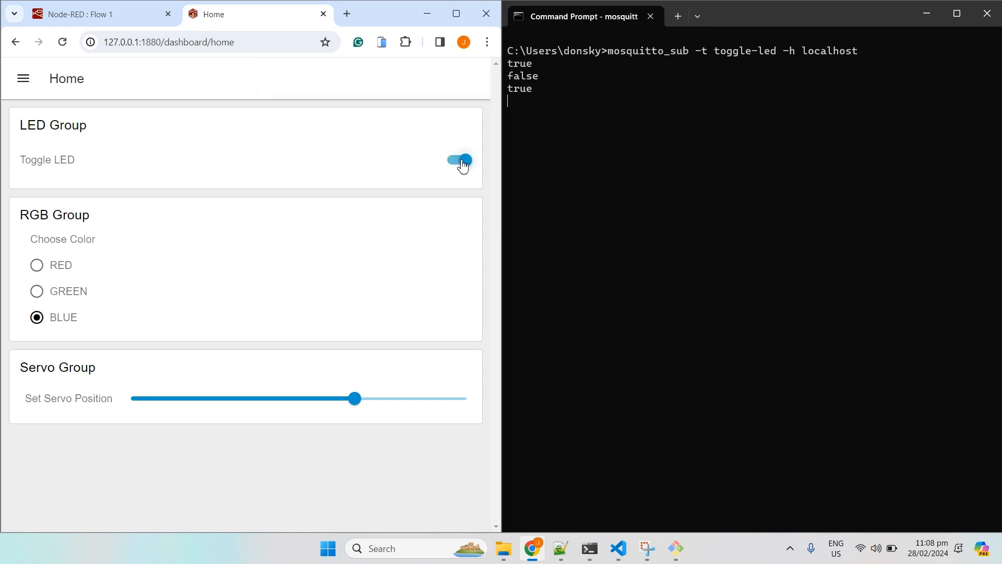
left_click(456, 166)
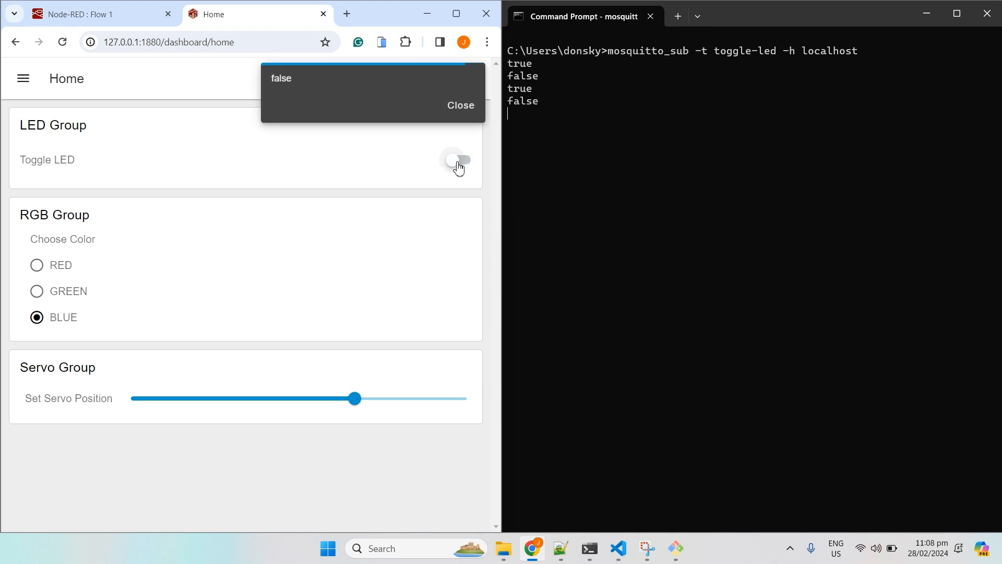
left_click(463, 166)
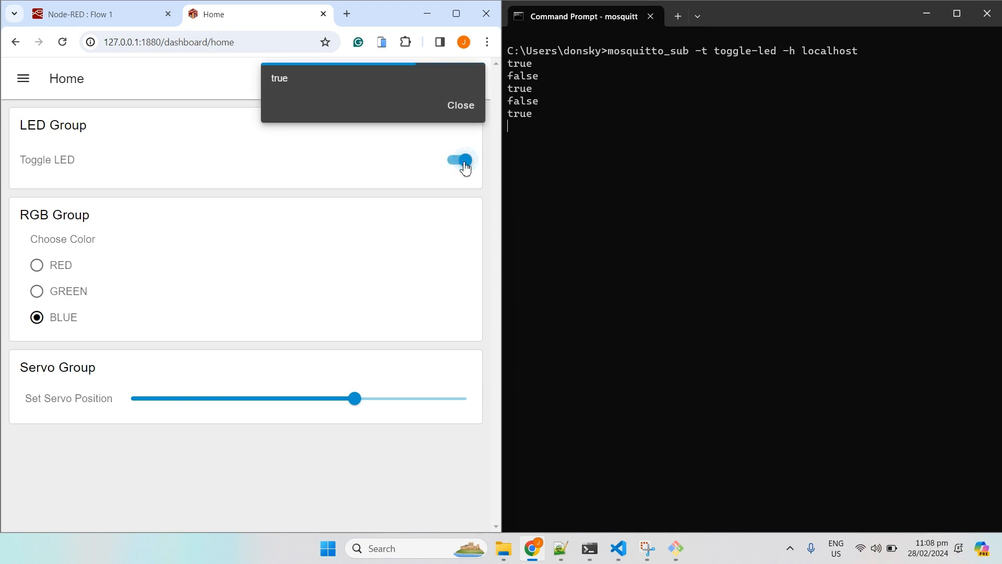
left_click(462, 107)
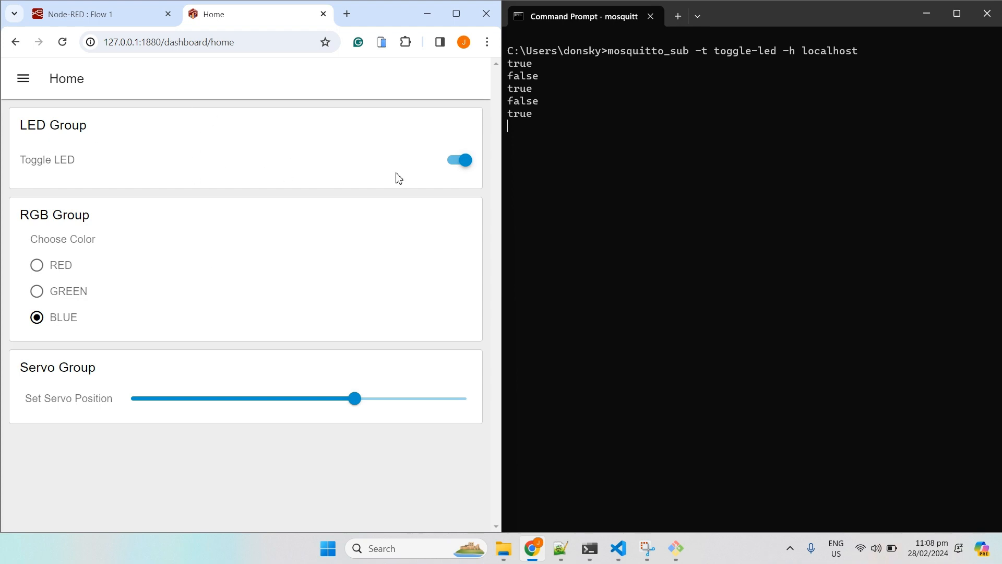
Maximize the browser, return to the Node-RED flow and expand the first toggle-led debug message
mouse_move(456, 27)
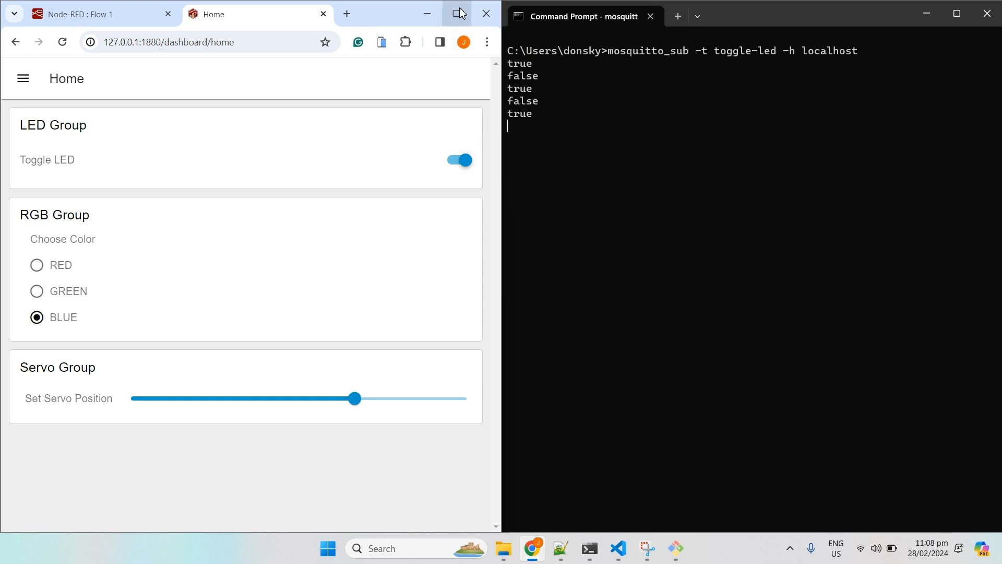
left_click(456, 13)
left_click(99, 14)
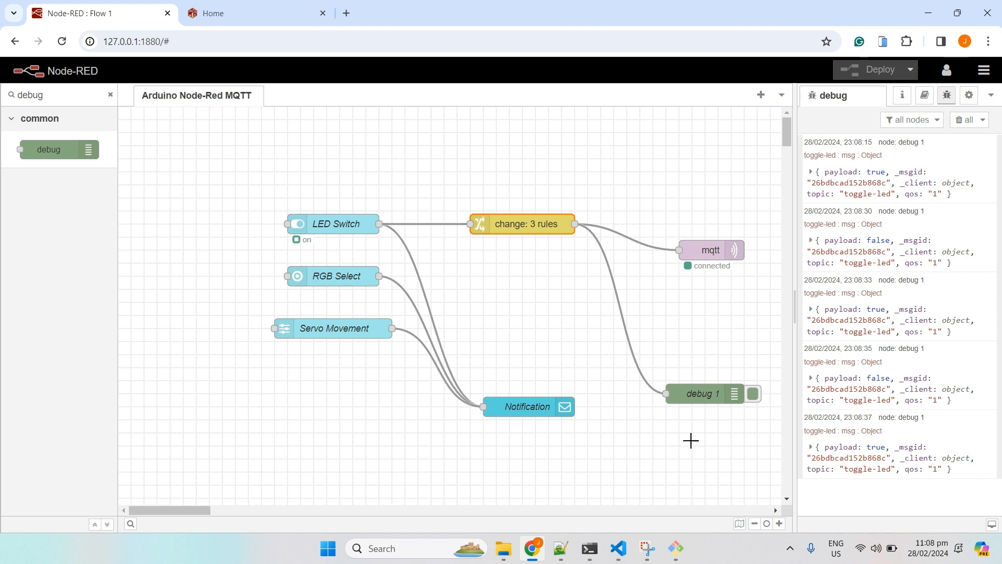
left_click(811, 172)
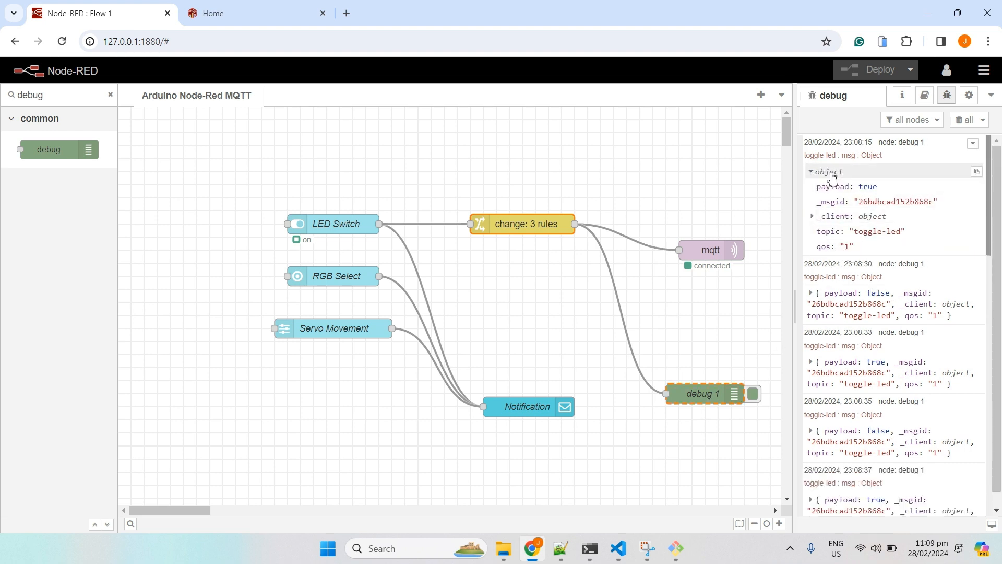
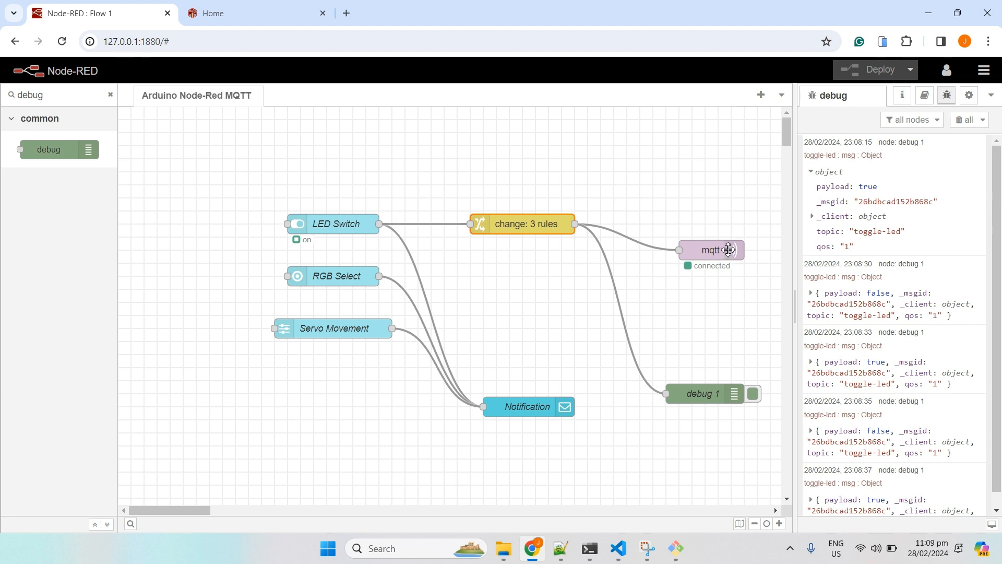
Name the change node wired to LED Switch "LED Change Node"
double_click(529, 232)
left_click(562, 181)
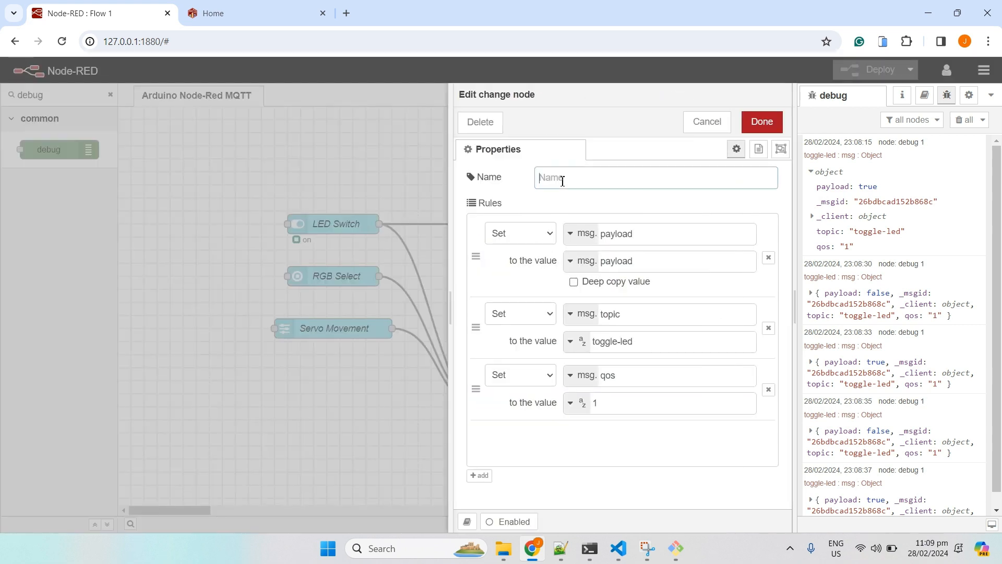
type("LED Change Node")
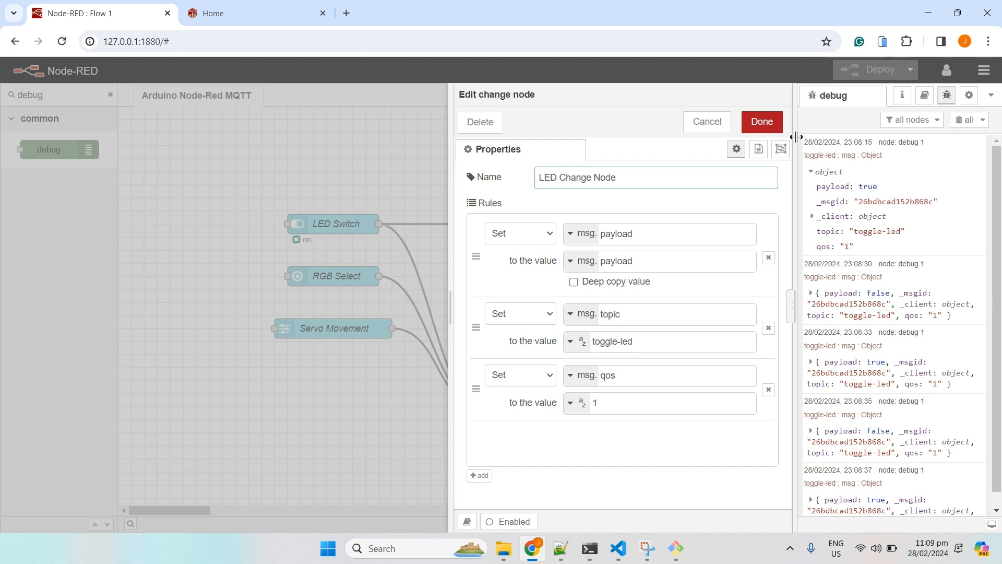
left_click(763, 122)
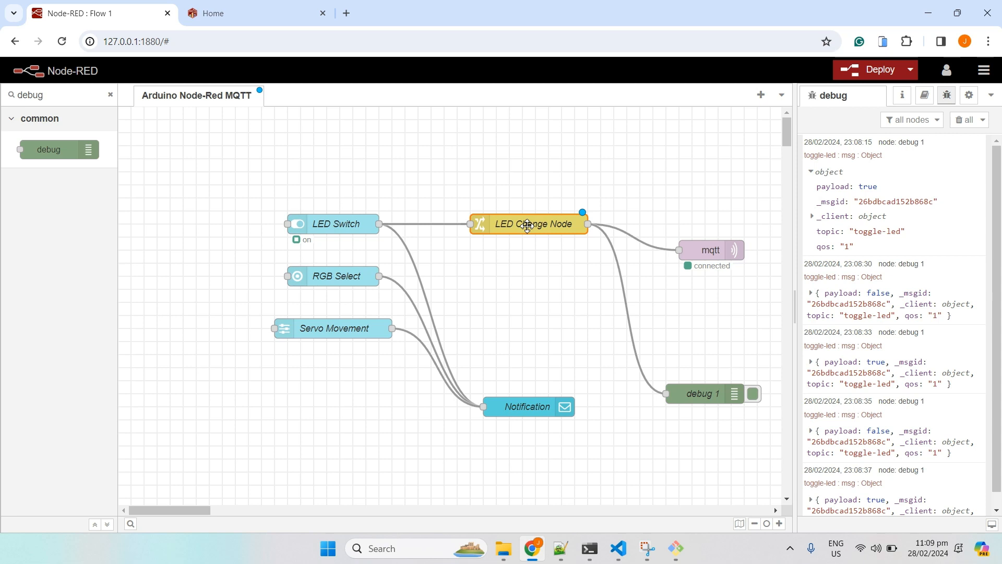
Duplicate LED Change Node and place the copy directly below it, level with RGB Select
key("ctrl+c")
key("ctrl+v")
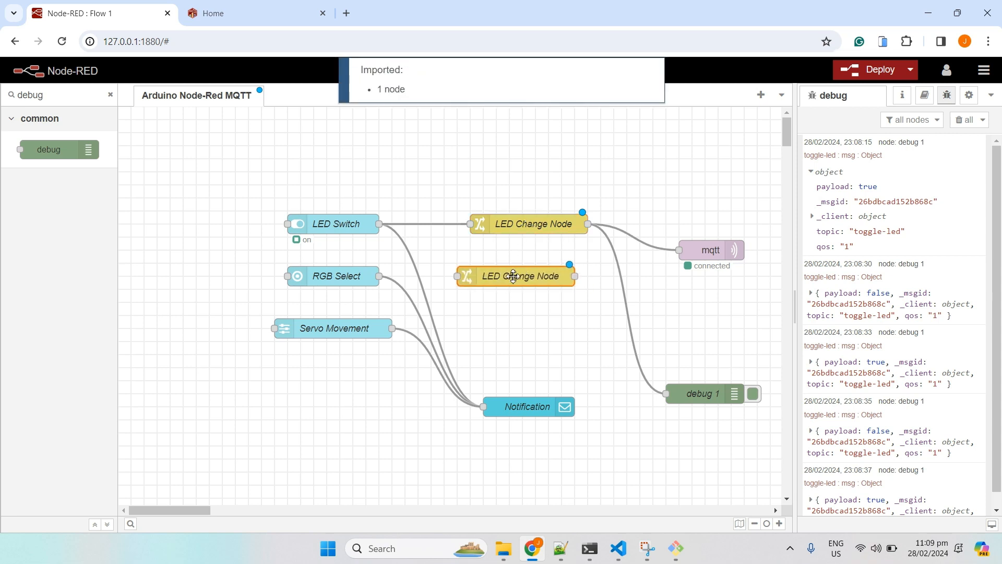
left_click(524, 281)
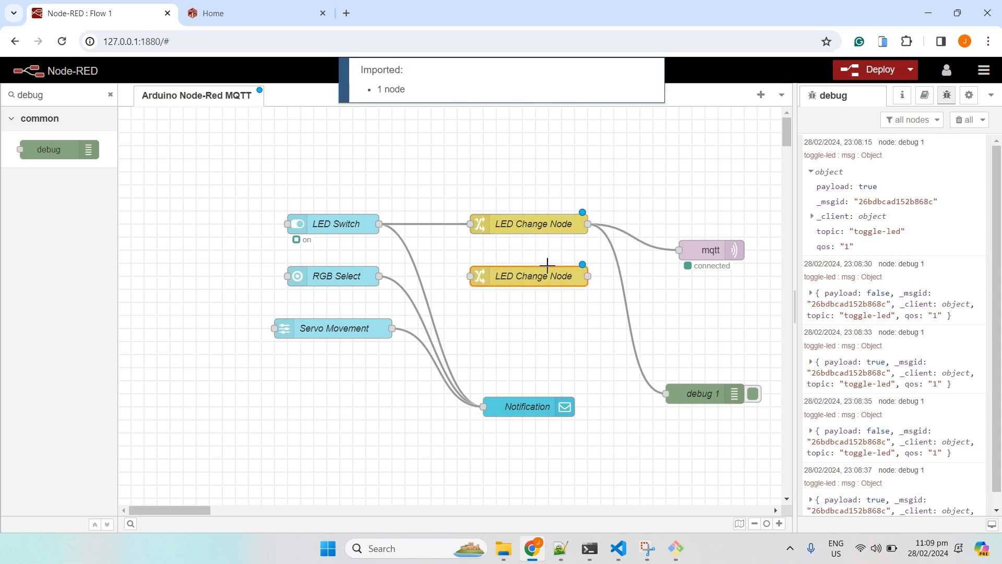
Rename the copied change node "RGB Change Node"
double_click(543, 269)
left_click(551, 178)
double_click(551, 177)
type("RGB Change Node")
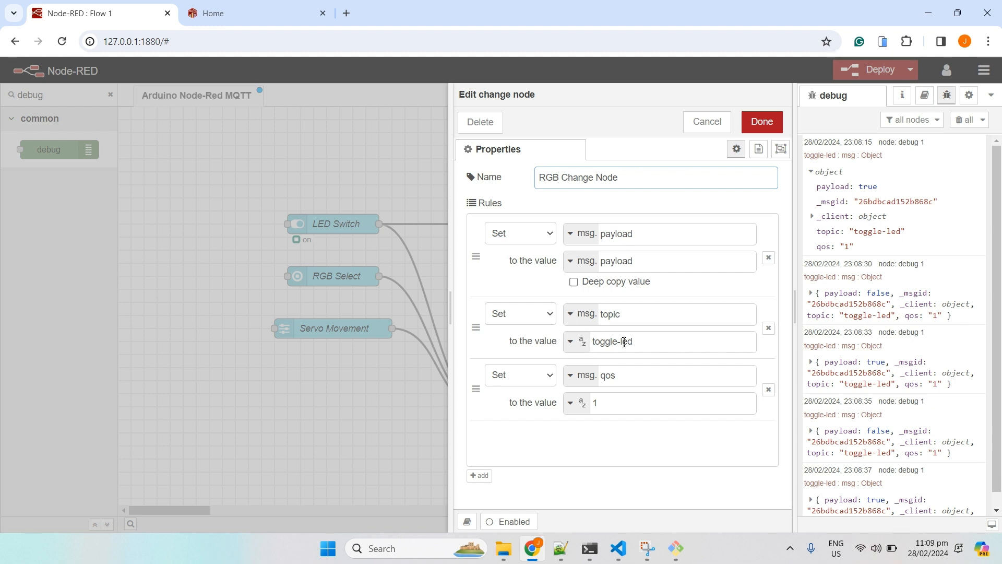
Copy rgb-color-set from the Notepad++ notes and set it as RGB Change Node's msg.topic value, saving the node
left_click(561, 548)
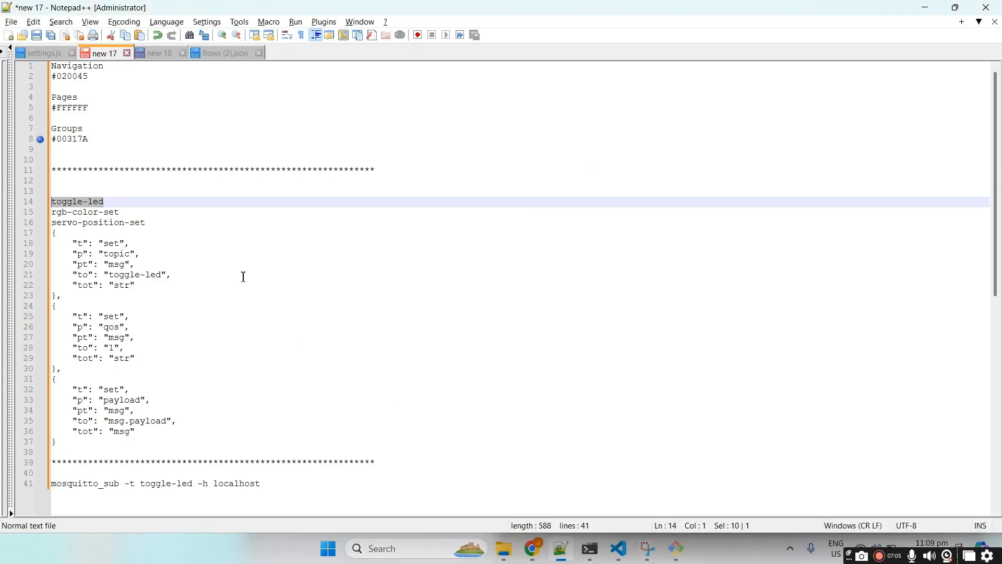
left_click_drag(120, 212, 22, 212)
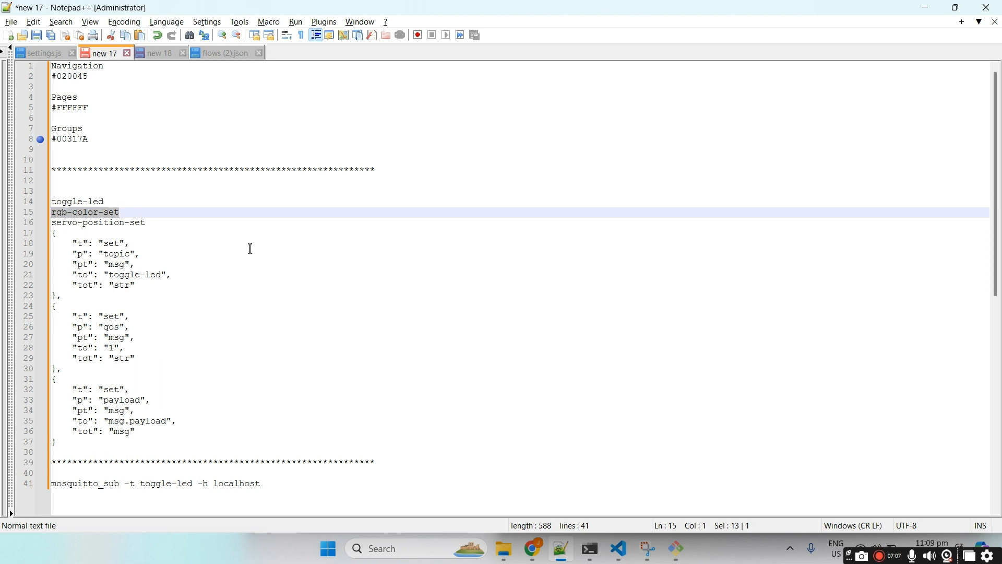
key("alt+Tab")
triple_click(637, 342)
key("ctrl+v")
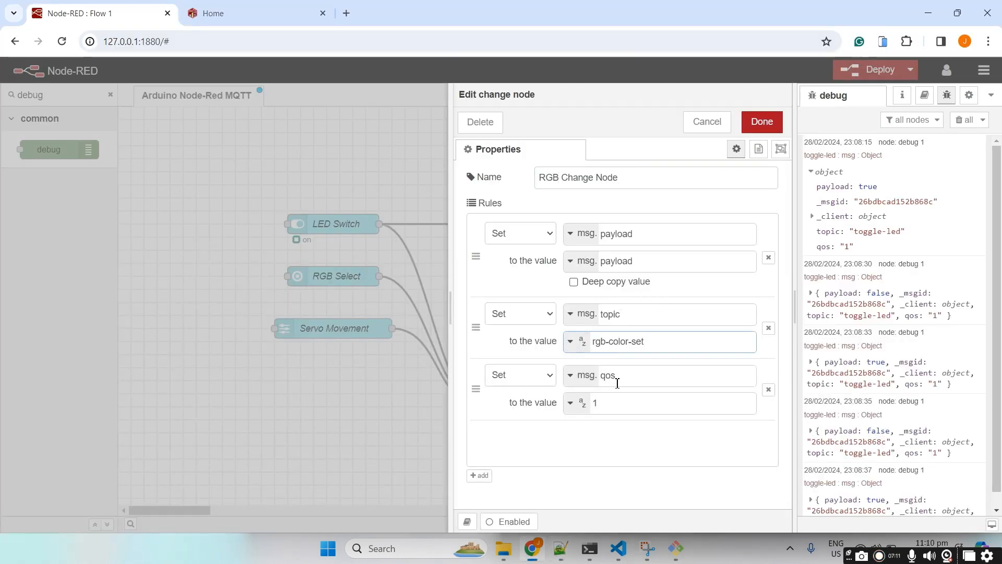
left_click(763, 122)
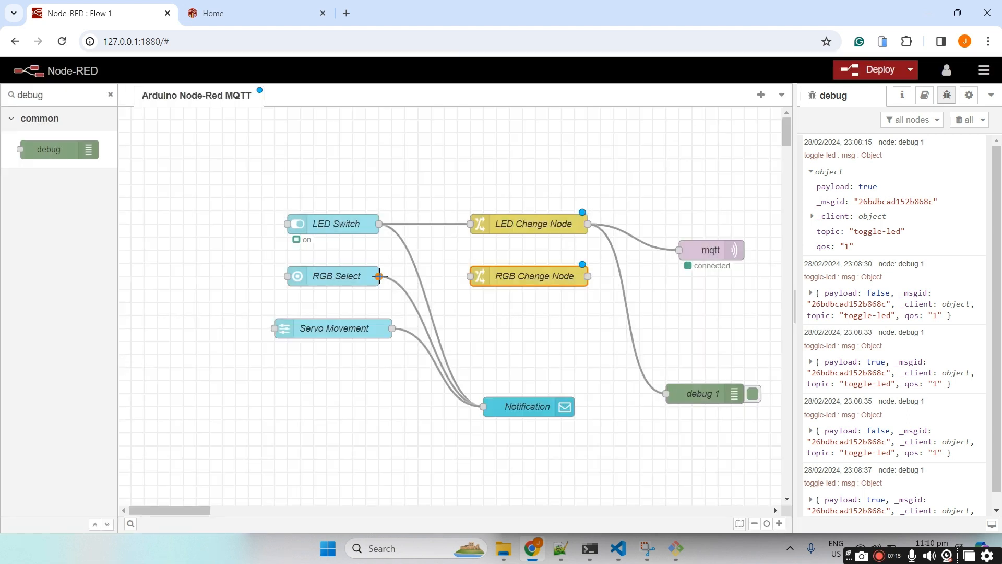
Wire RGB Select to RGB Change Node, and RGB Change Node to debug 1
left_click_drag(379, 276, 471, 279)
left_click_drag(589, 276, 666, 394)
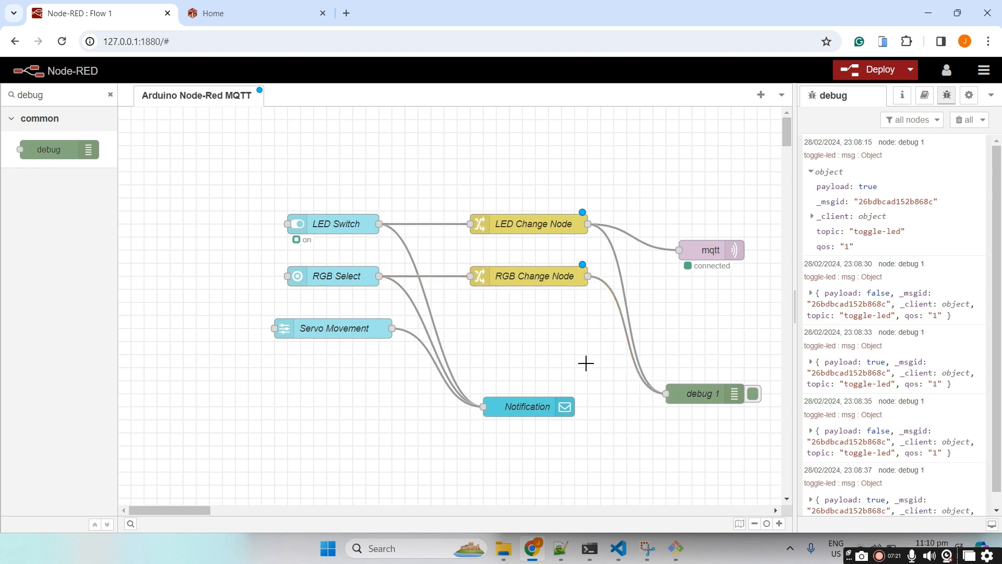
Duplicate RGB Change Node and place the copy directly below it, level with Servo Movement
left_click(518, 282)
key("ctrl+c")
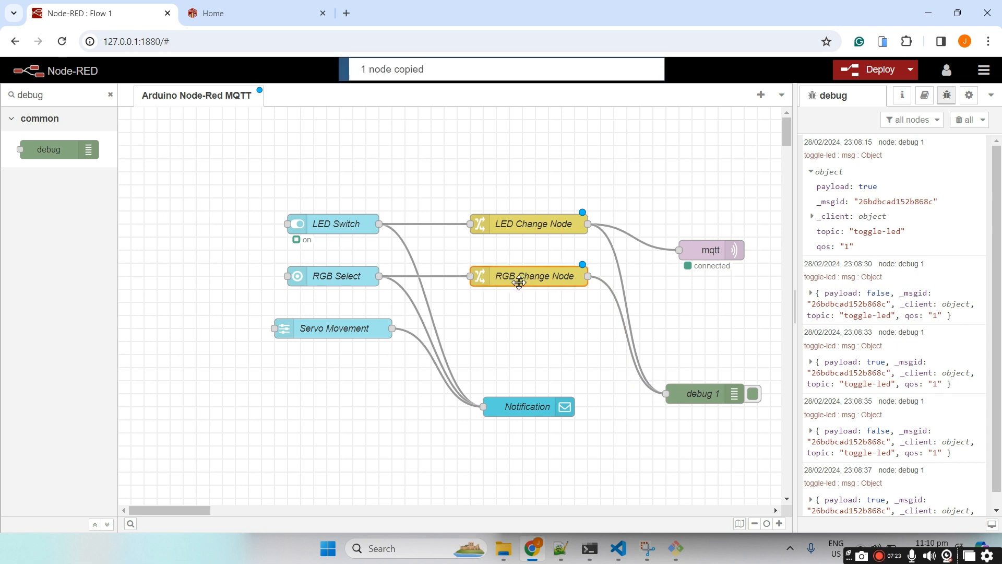
key("ctrl+v")
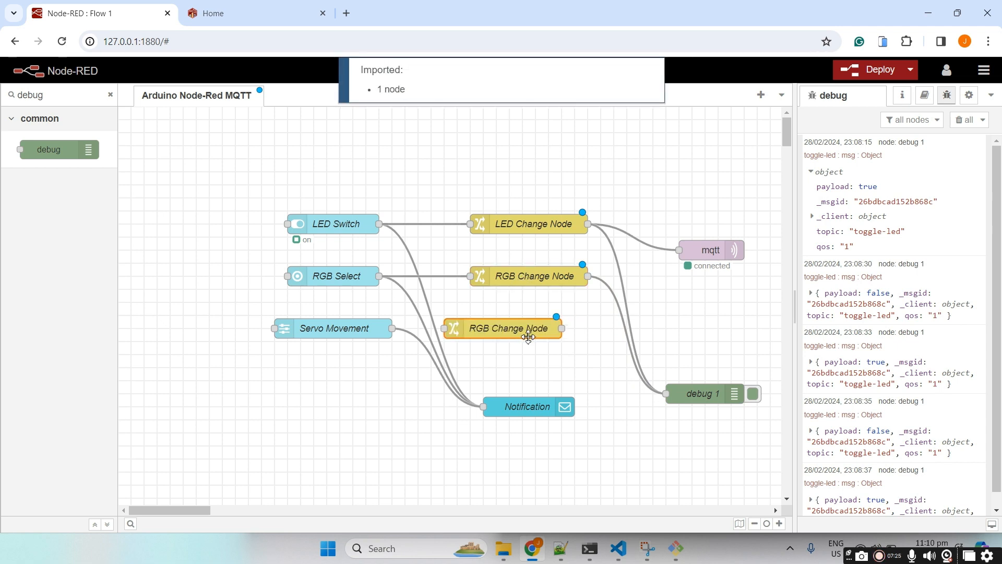
left_click_drag(539, 335, 558, 326)
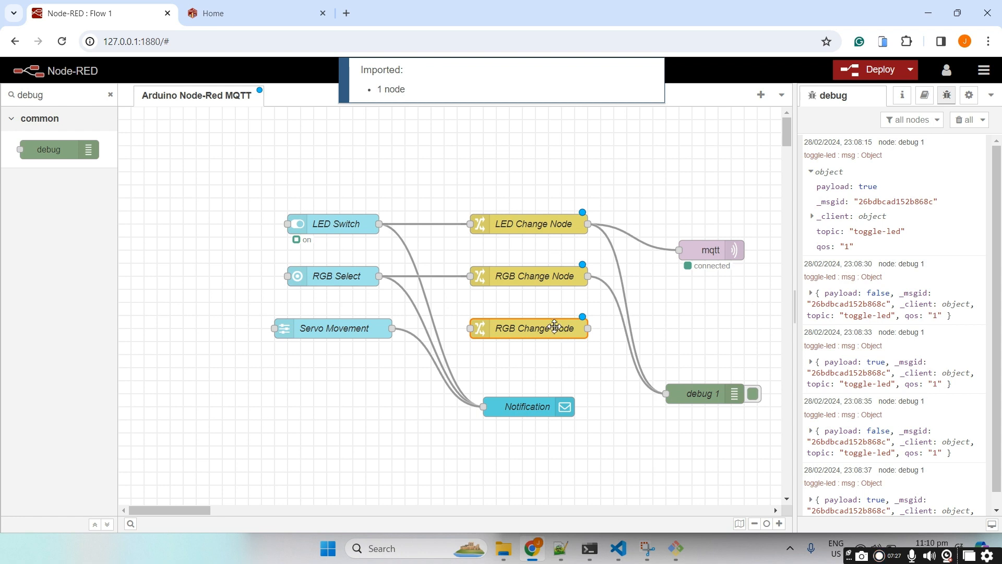
Rename the copied change node "Servo Change Node"
double_click(554, 327)
left_click(550, 179)
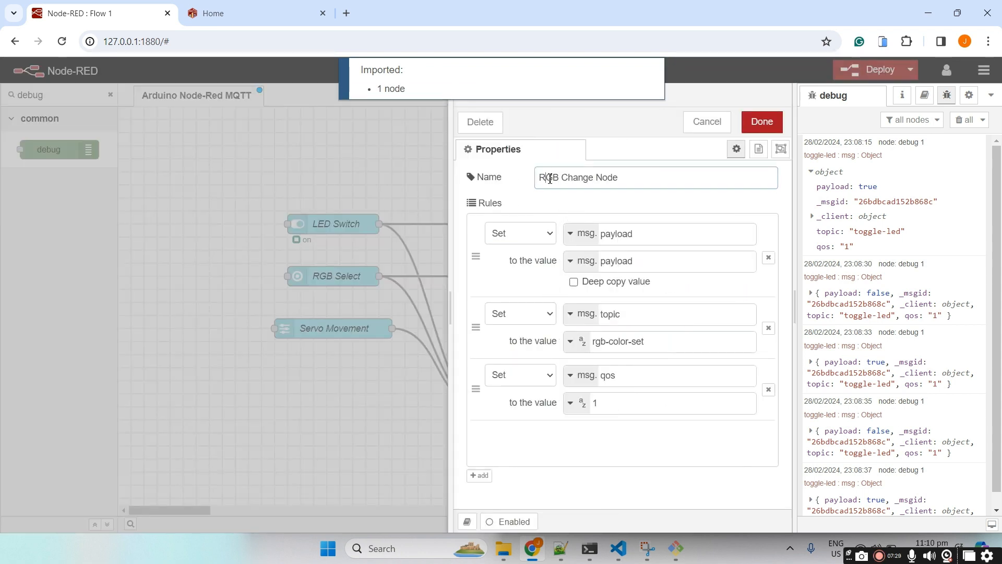
double_click(550, 179)
type("Servo")
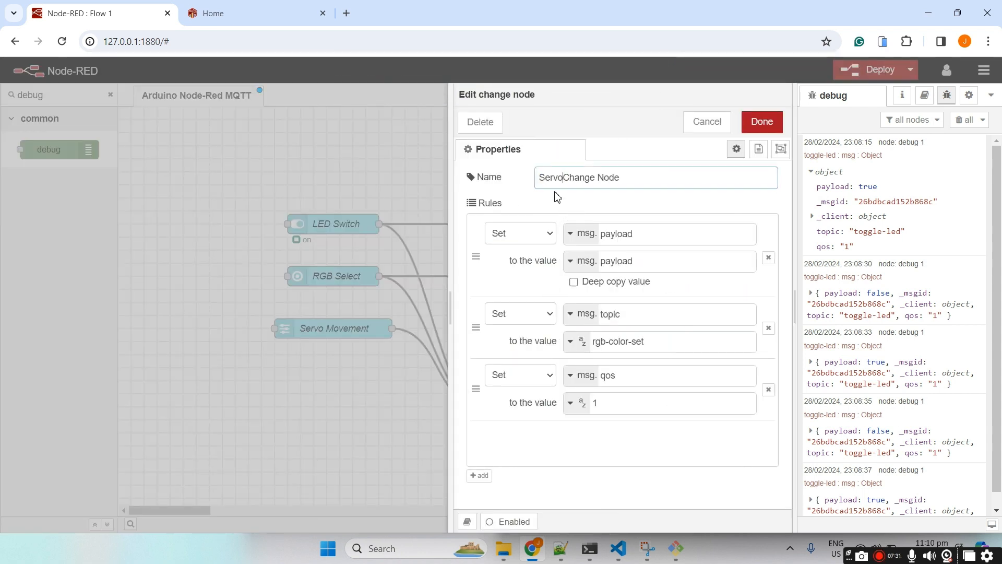
Copy servo-position-set from the Notepad++ notes and set it as Servo Change Node's msg.topic value, saving the node
left_click(559, 551)
left_click_drag(146, 224, 31, 224)
key("ctrl+c")
key("alt+Tab")
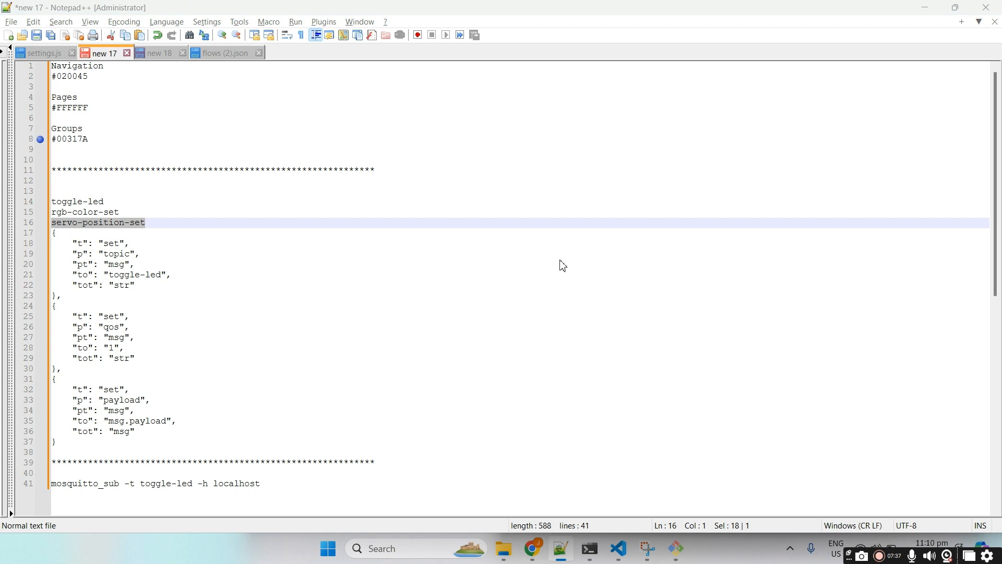
left_click(648, 343)
key("ctrl+a")
key("ctrl+v")
left_click(754, 125)
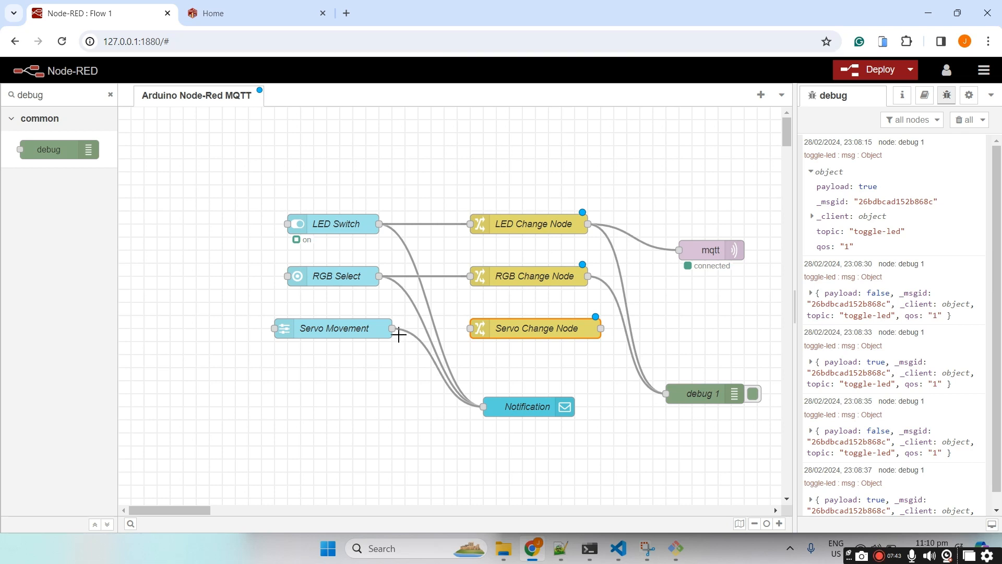
Wire Servo Movement to Servo Change Node, and Servo Change Node to debug 1
left_click(399, 335)
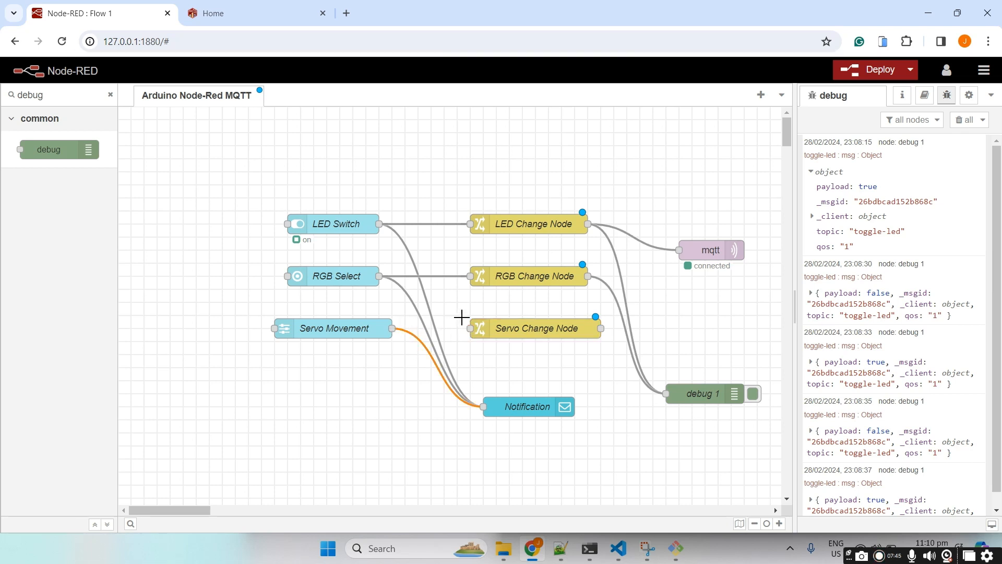
left_click_drag(470, 327, 392, 329)
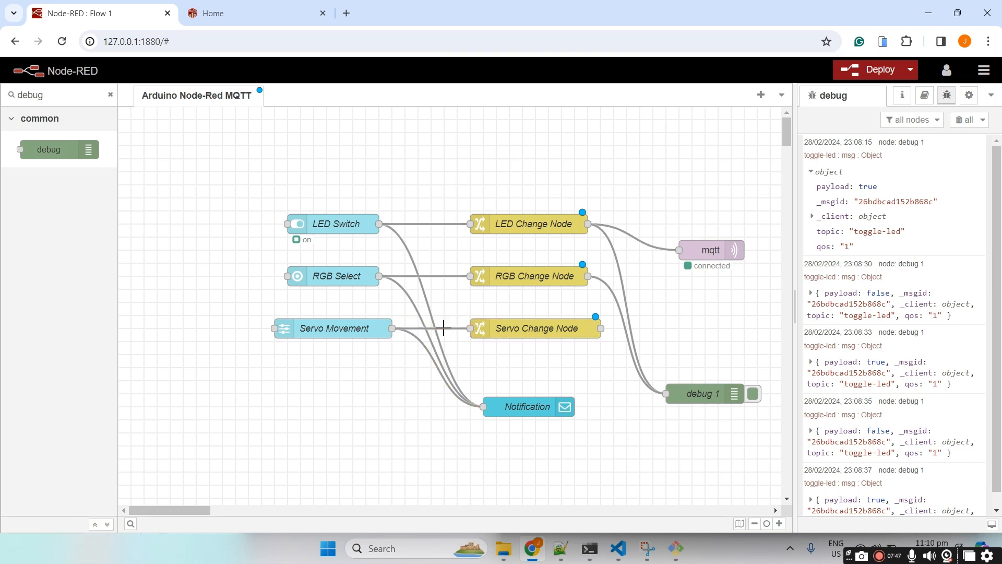
left_click_drag(601, 328, 660, 398)
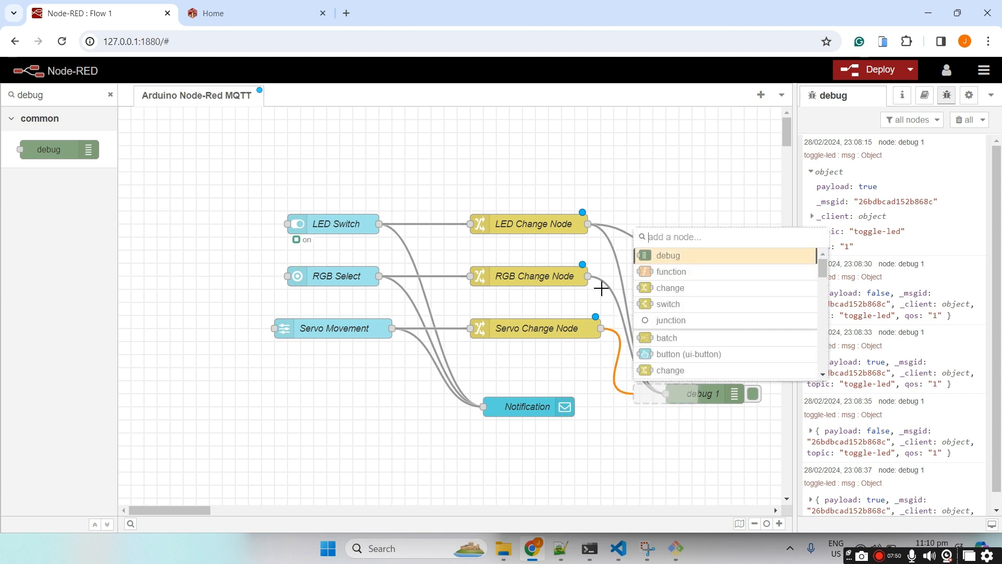
left_click(634, 360)
left_click_drag(601, 328, 668, 397)
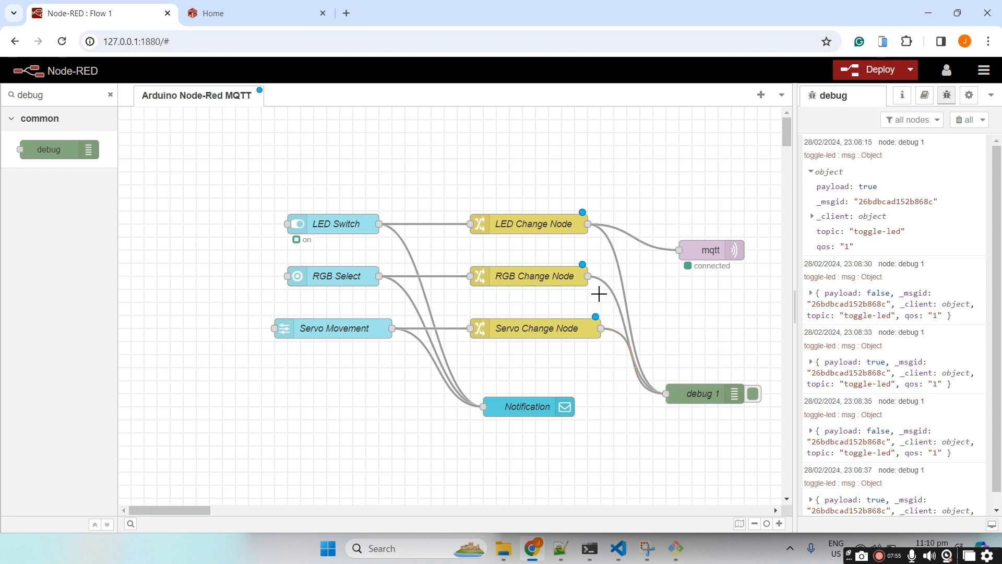
Wire both RGB Change Node and Servo Change Node to the mqtt node
left_click_drag(588, 276, 679, 250)
left_click_drag(601, 328, 676, 255)
left_click(669, 235)
left_click_drag(605, 328, 680, 250)
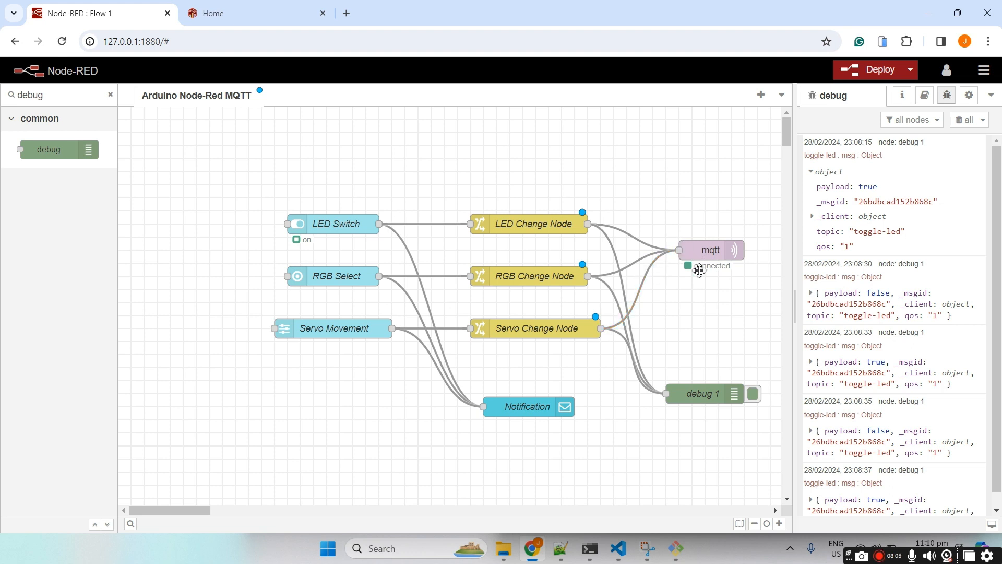
Shift the three dashboard inputs, the three change nodes, mqtt and Notification leftward, and move debug 1 up and left beneath mqtt
left_click_drag(208, 180, 373, 365)
left_click_drag(347, 223, 256, 221)
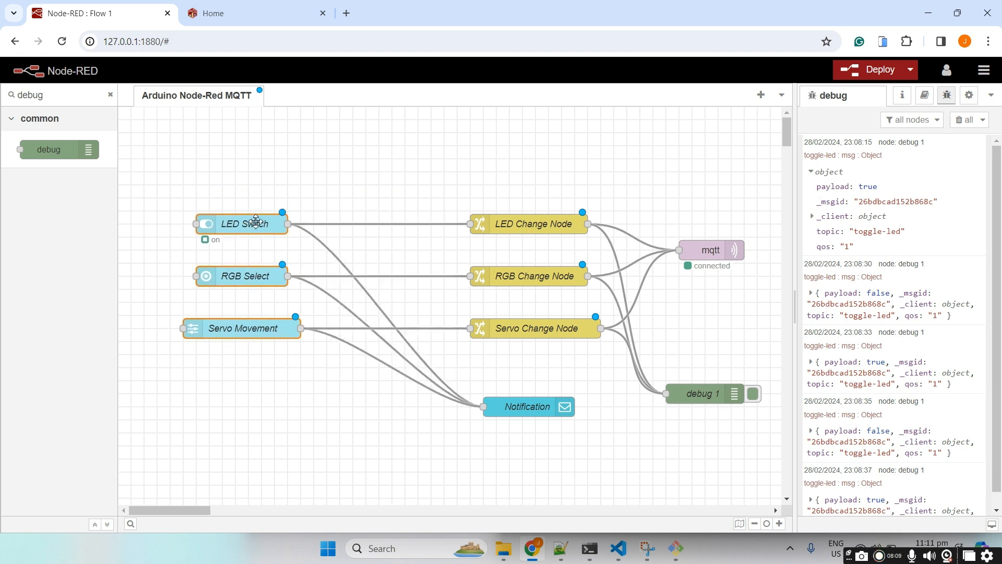
left_click_drag(436, 195, 627, 368)
left_click_drag(519, 220, 453, 219)
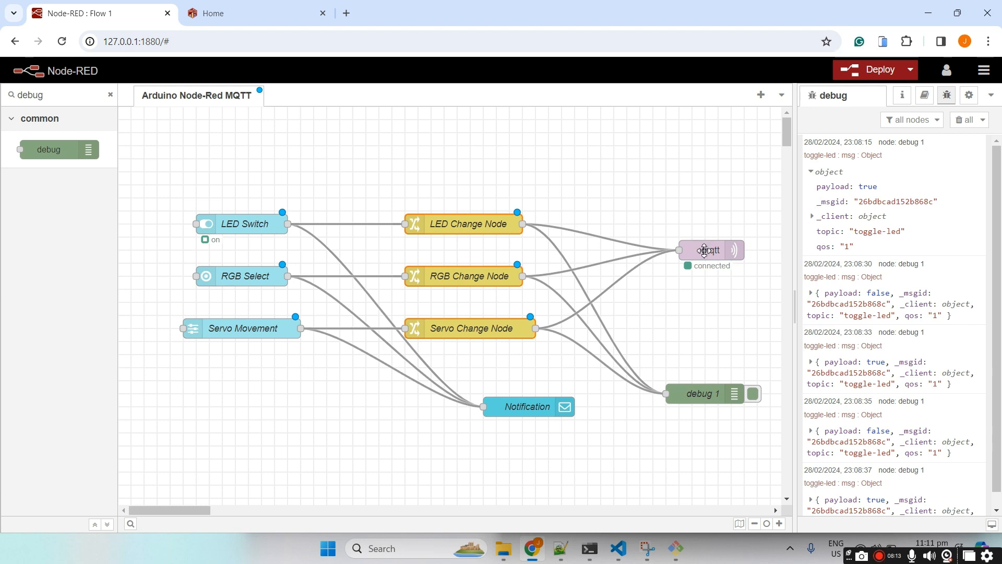
left_click_drag(705, 251, 666, 251)
left_click_drag(512, 408, 460, 408)
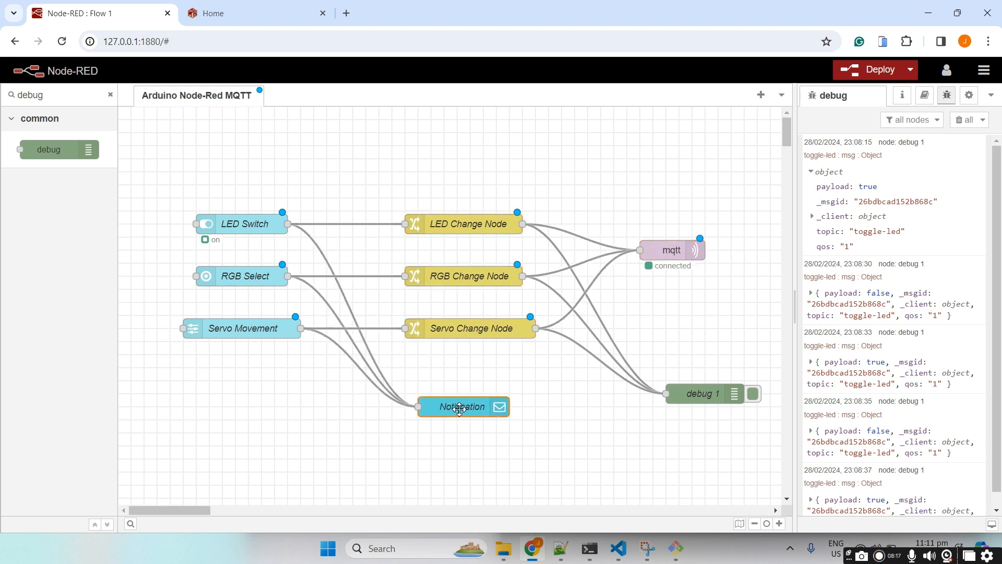
left_click_drag(701, 402, 659, 369)
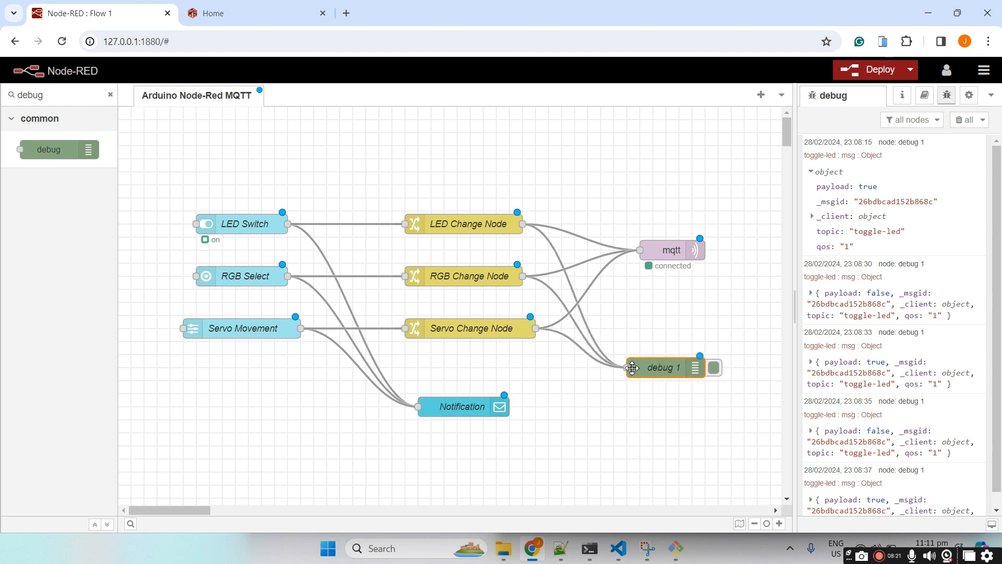
Deploy the flow and clear all debug messages
left_click(870, 76)
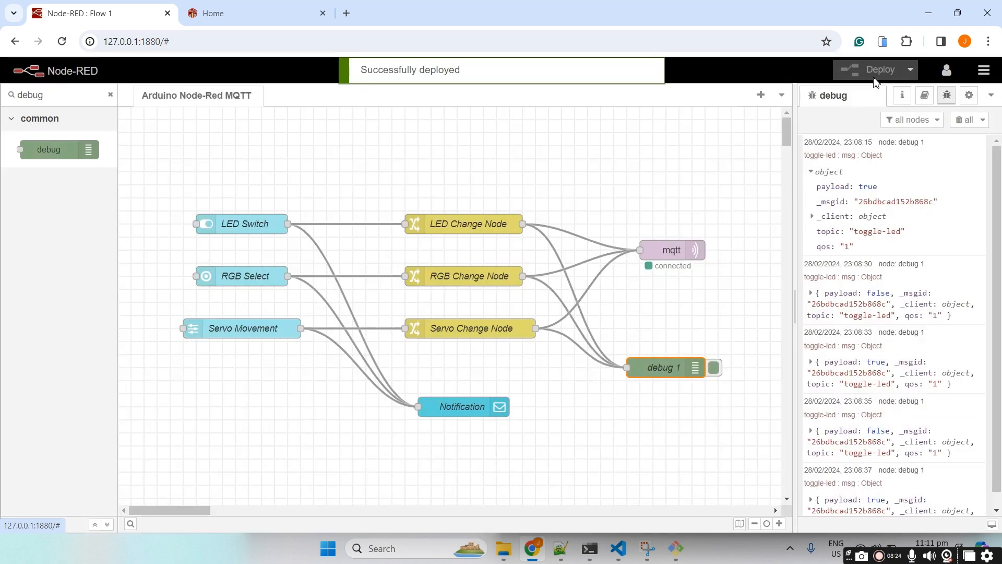
left_click(963, 121)
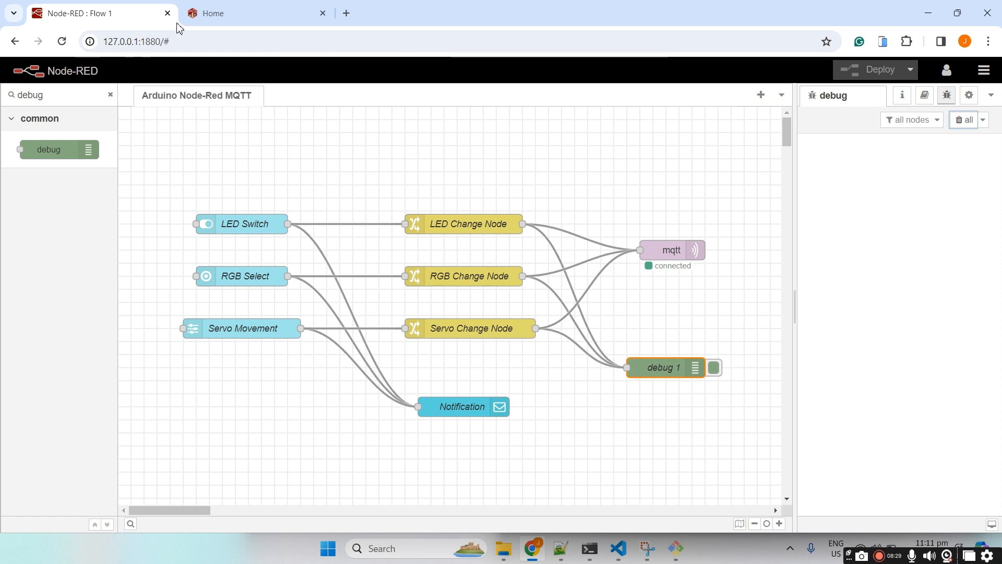
Show the dashboard Home page side by side with the Command Prompt window running the toggle-led subscription
left_click(214, 12)
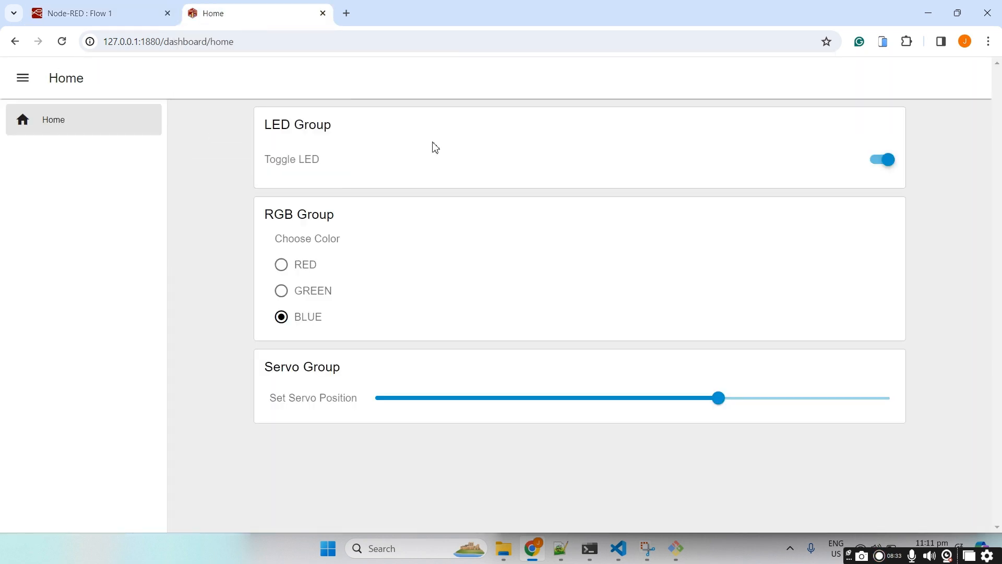
key("super+Left")
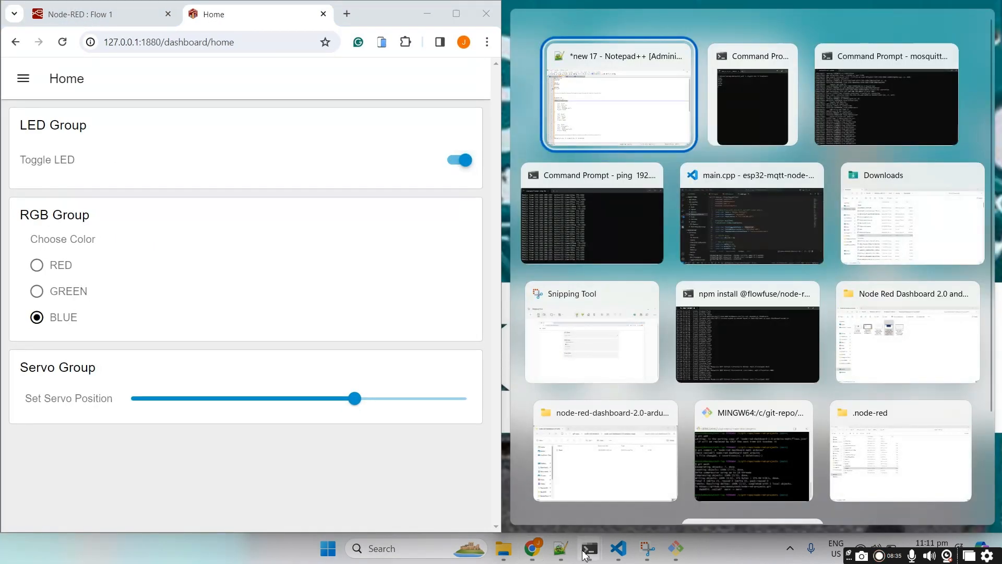
left_click(589, 549)
left_click(798, 497)
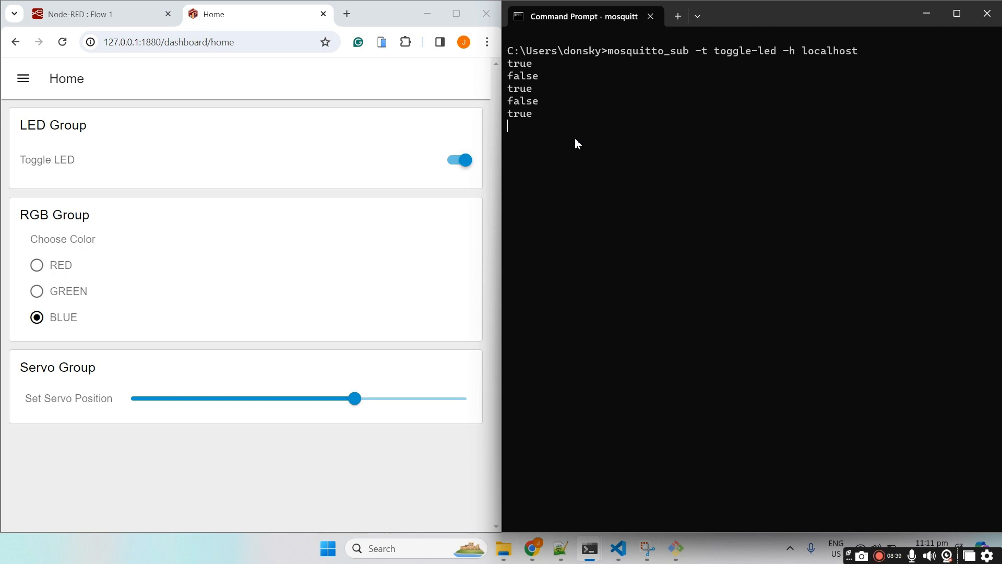
Stop the running toggle-led subscription in Command Prompt and switch to the Notepad++ notes
key("ctrl+c")
key("ctrl+v")
key("ctrl+v")
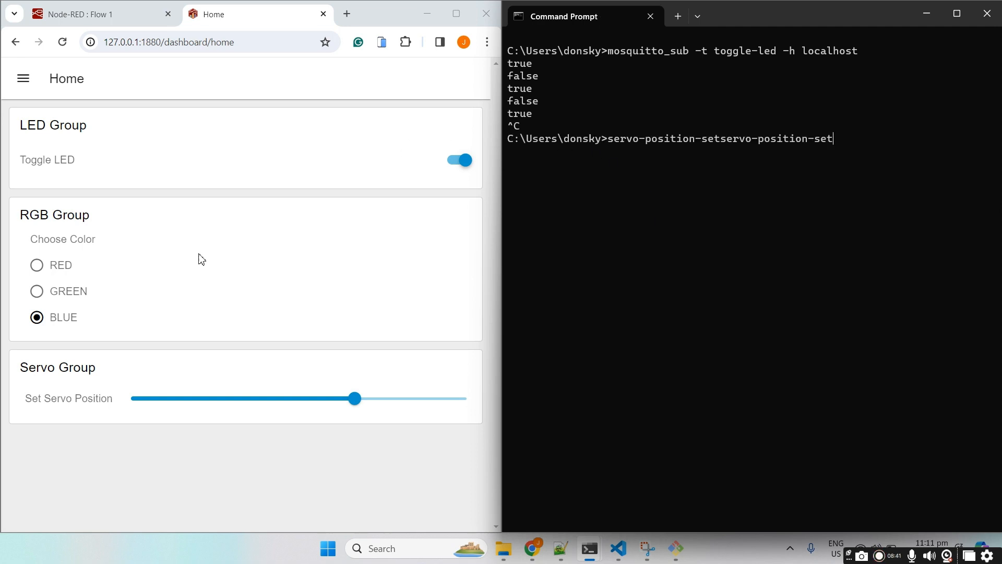
left_click(560, 549)
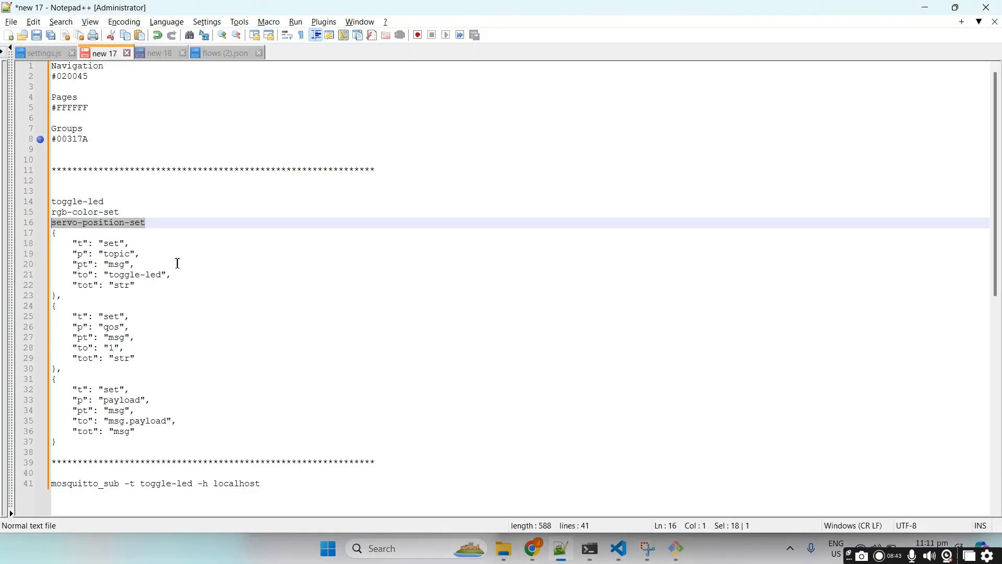
left_click_drag(118, 213, 48, 216)
key("ctrl+v")
key("ctrl+z")
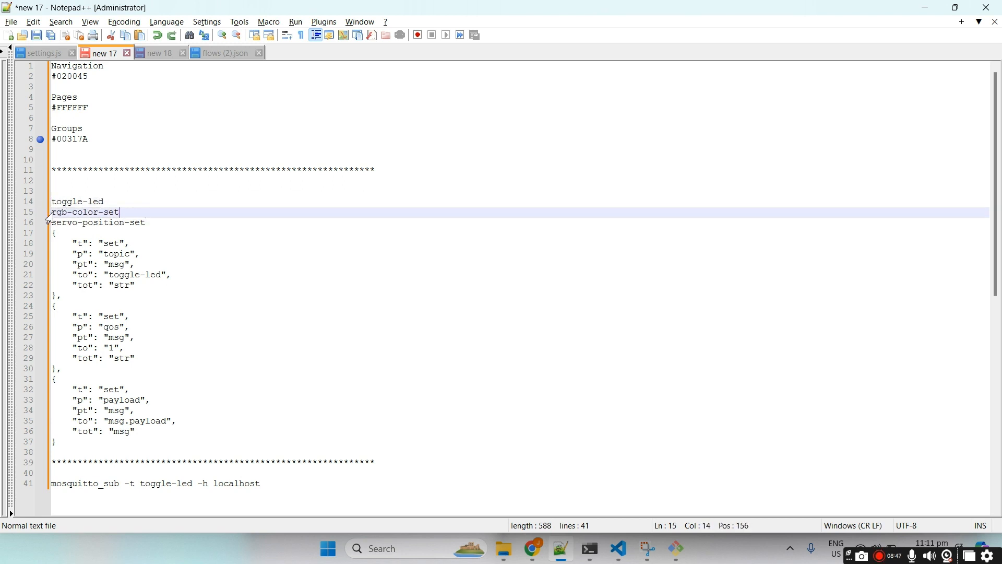
left_click_drag(160, 213, 46, 212)
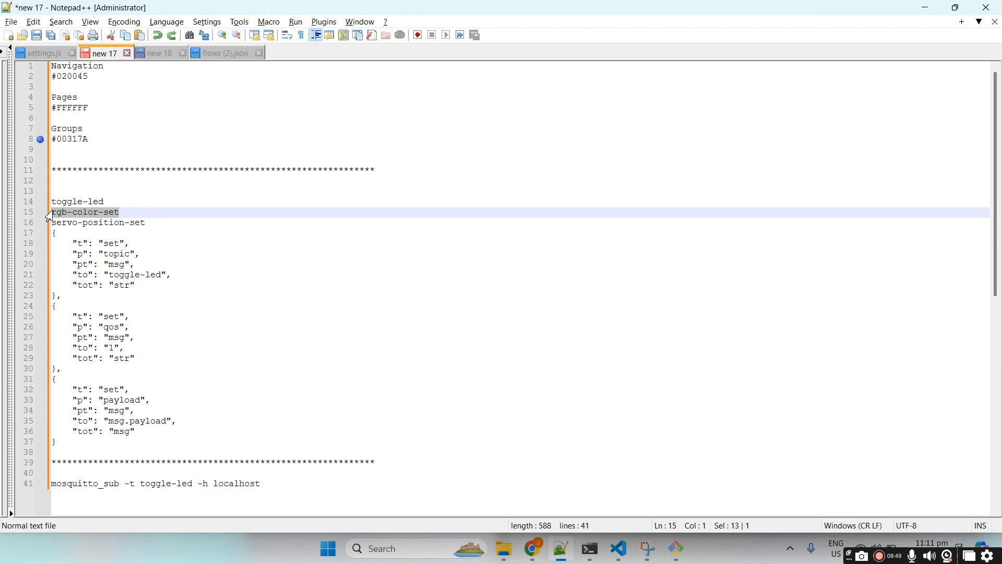
key("ctrl+v")
key("ctrl+z")
Copy the rgb-color-set topic name from the notes and return to Command Prompt
left_click_drag(145, 214, 54, 214)
key("ctrl+c")
key("alt+Tab")
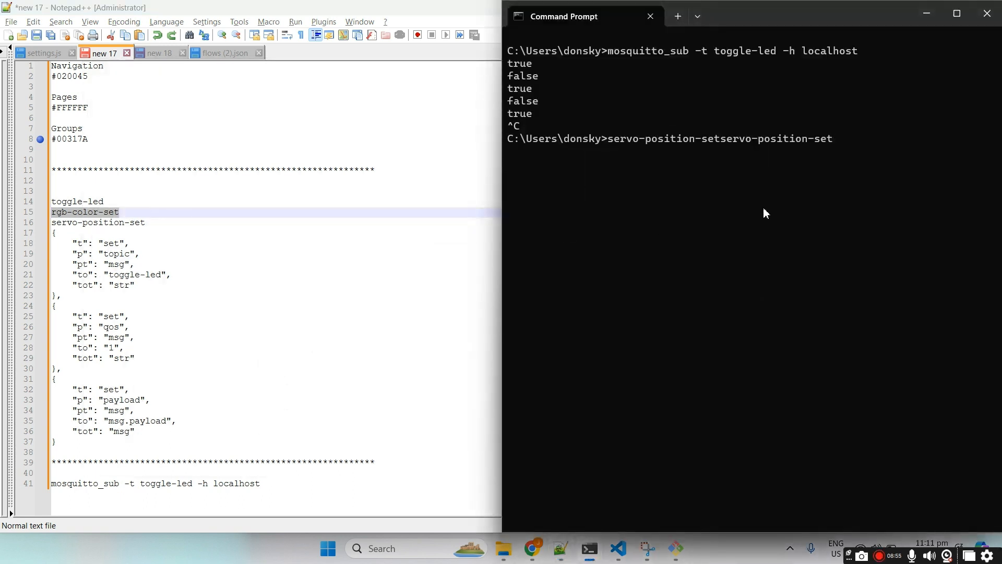
Recall the previous subscription command, replace its topic with the copied name, and run mosquitto_sub -t rgb-color-set -h localhost
key("Up")
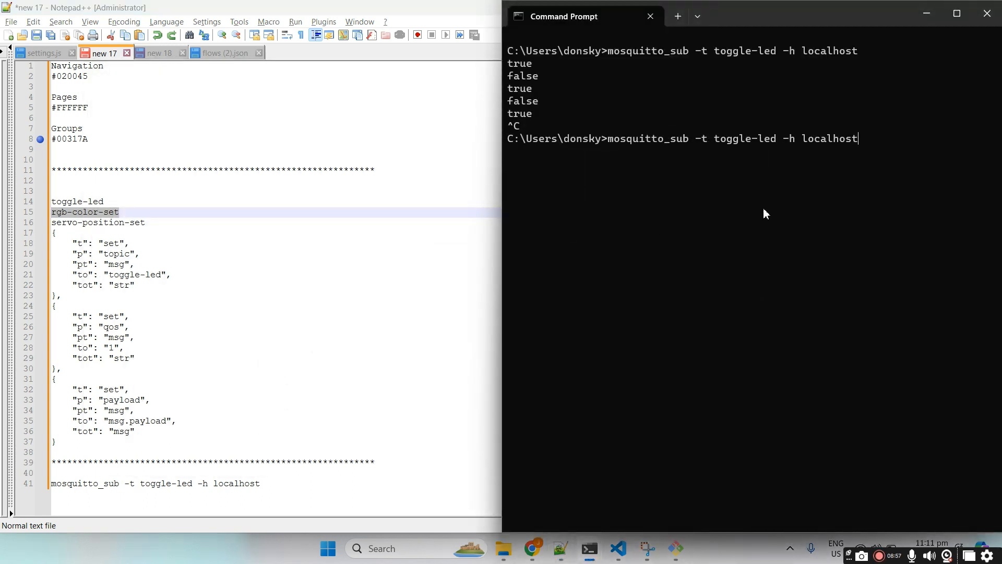
key("BackSpace")
key("BackSpace")
key("BackSpace")
key("BackSpace")
key("BackSpace")
key("BackSpace")
key("BackSpace")
key("BackSpace")
key("BackSpace")
key("BackSpace")
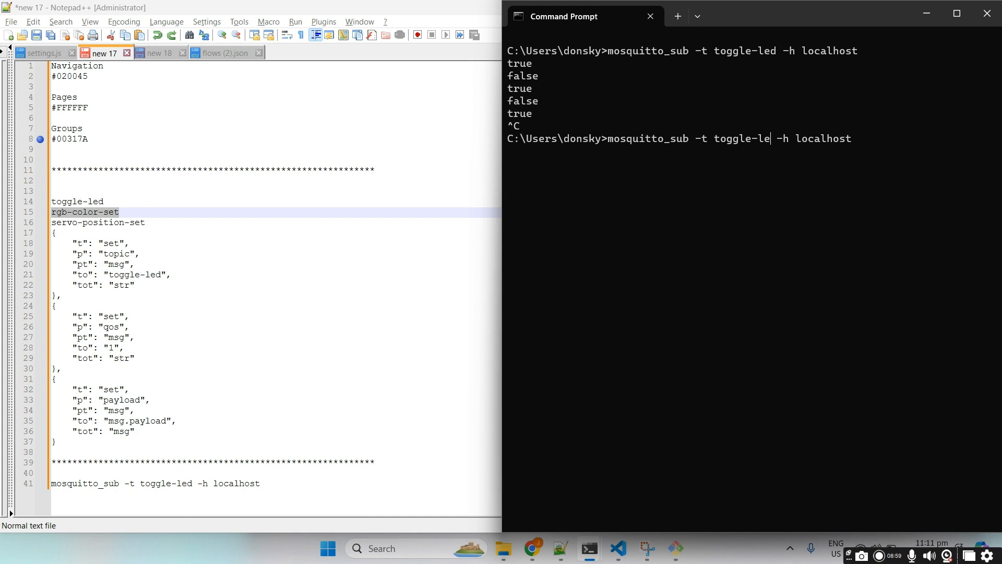
key("ctrl+v")
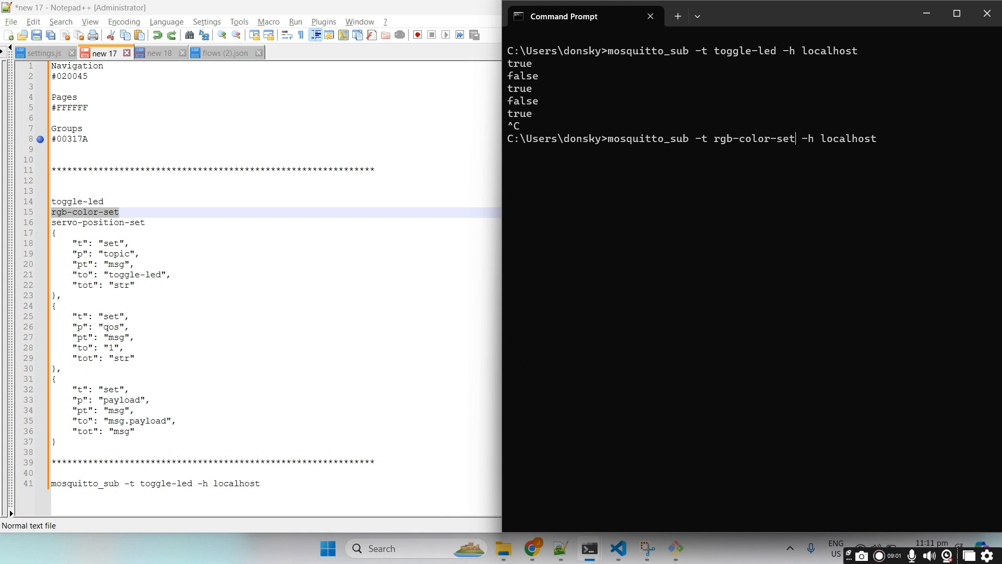
key("Return")
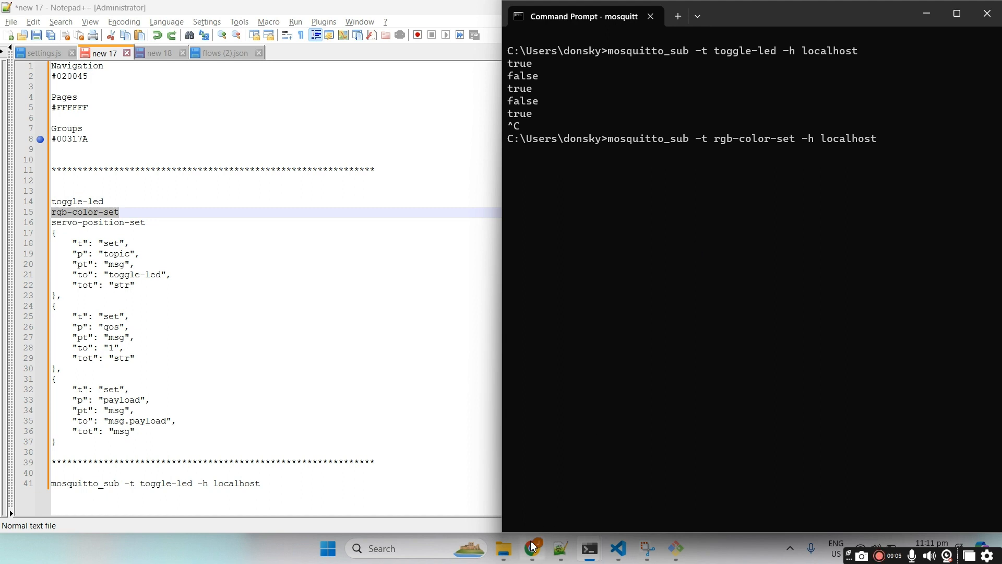
Return to the dashboard and test the RGB Group by choosing RED, GREEN and BLUE in turn
mouse_move(533, 546)
left_click(528, 493)
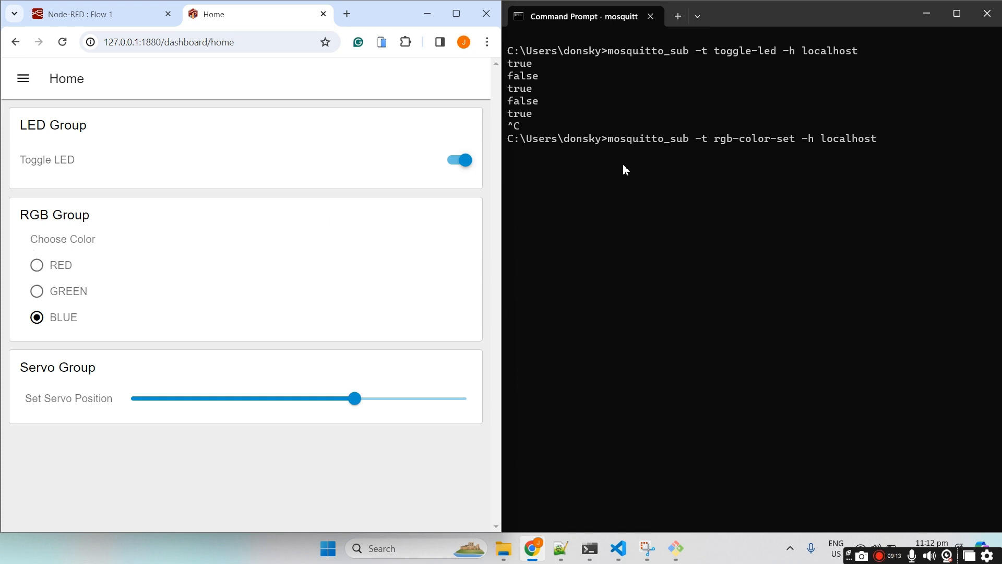
left_click(37, 267)
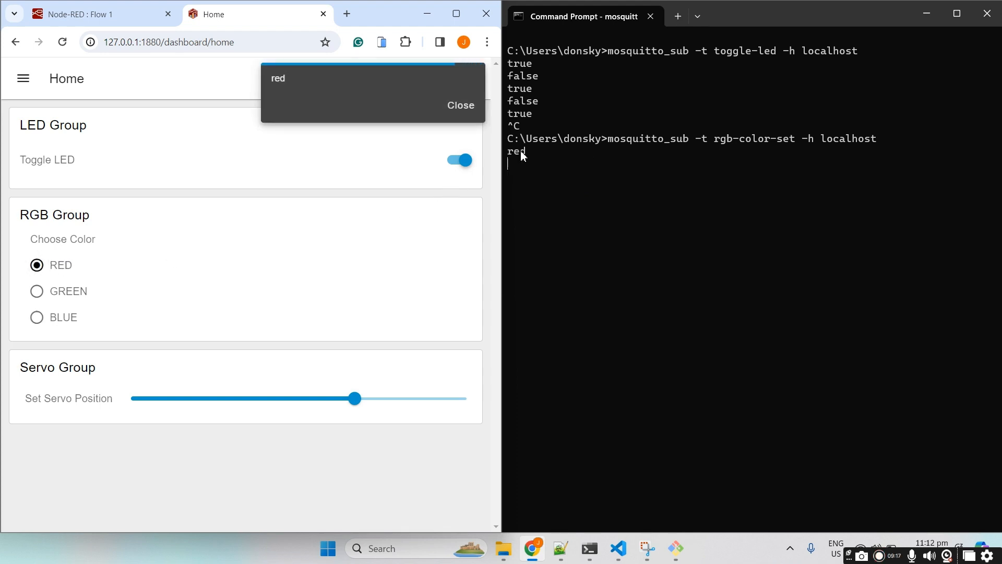
left_click(55, 297)
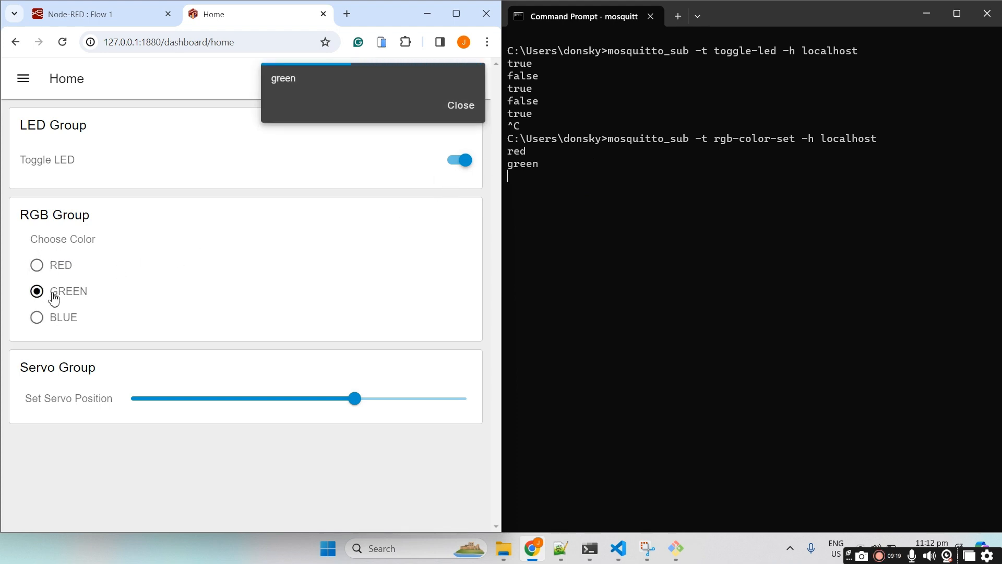
left_click(50, 327)
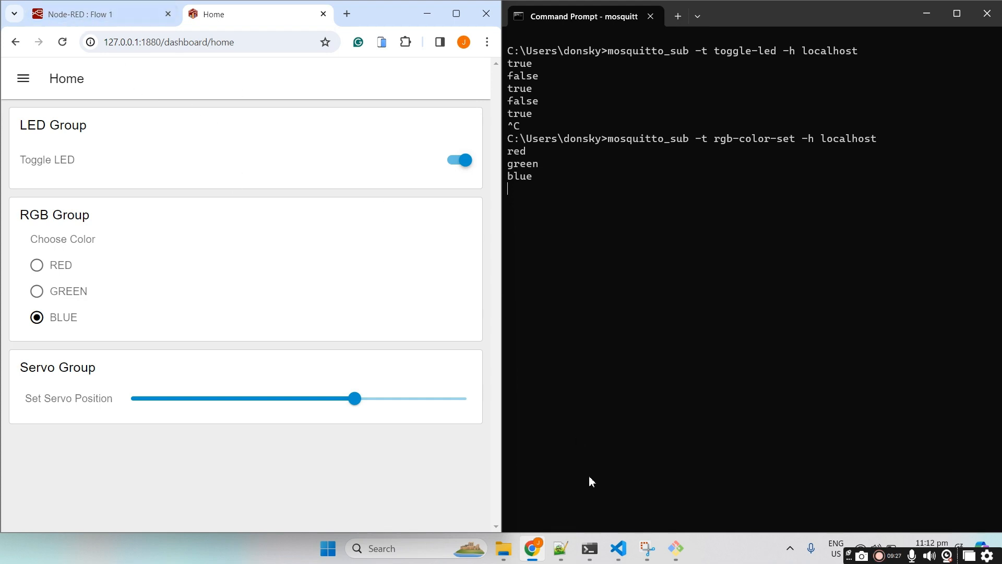
Copy the servo-position-set topic name from the Notepad++ notes and return to Command Prompt
left_click(561, 548)
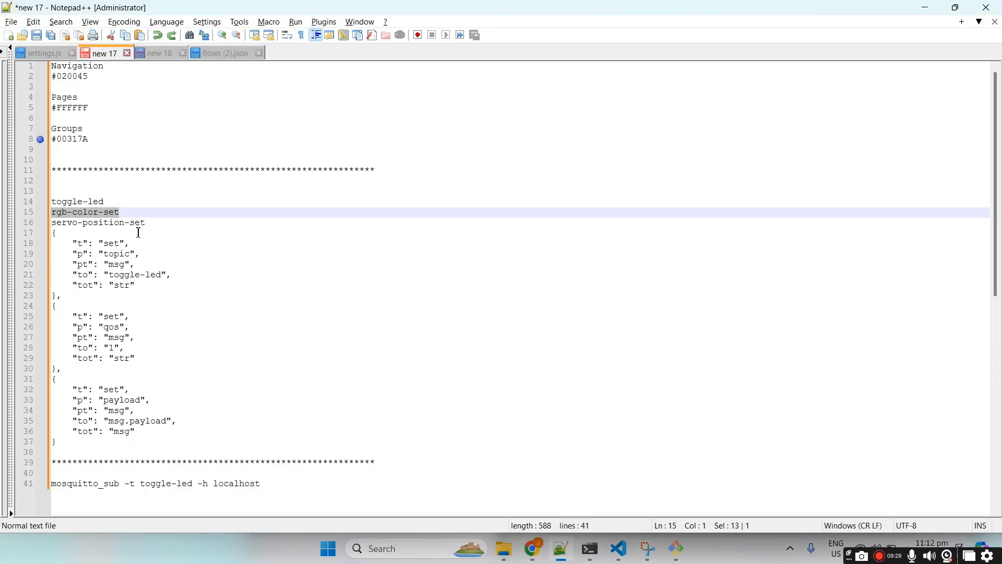
left_click_drag(146, 226, 38, 225)
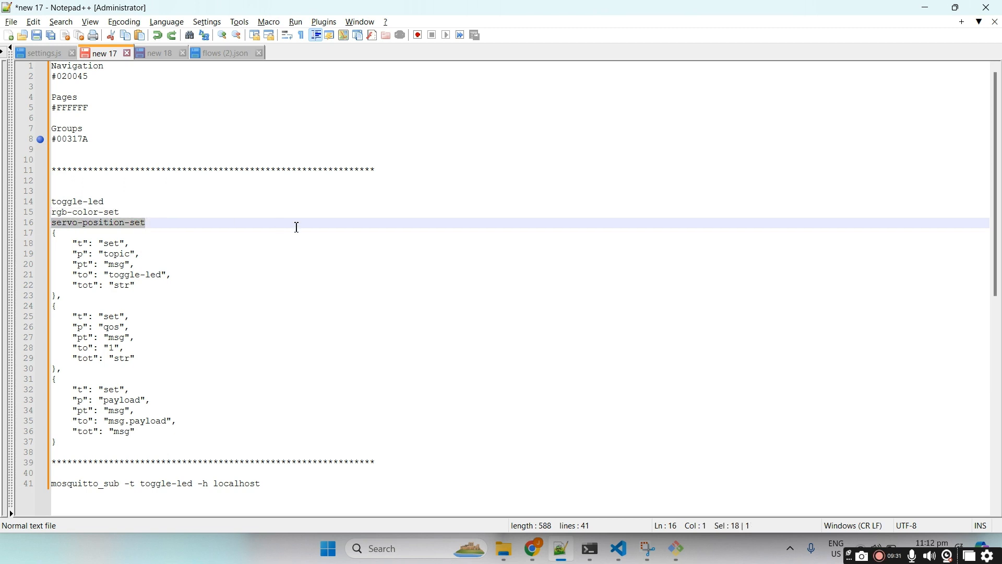
key("alt+Tab")
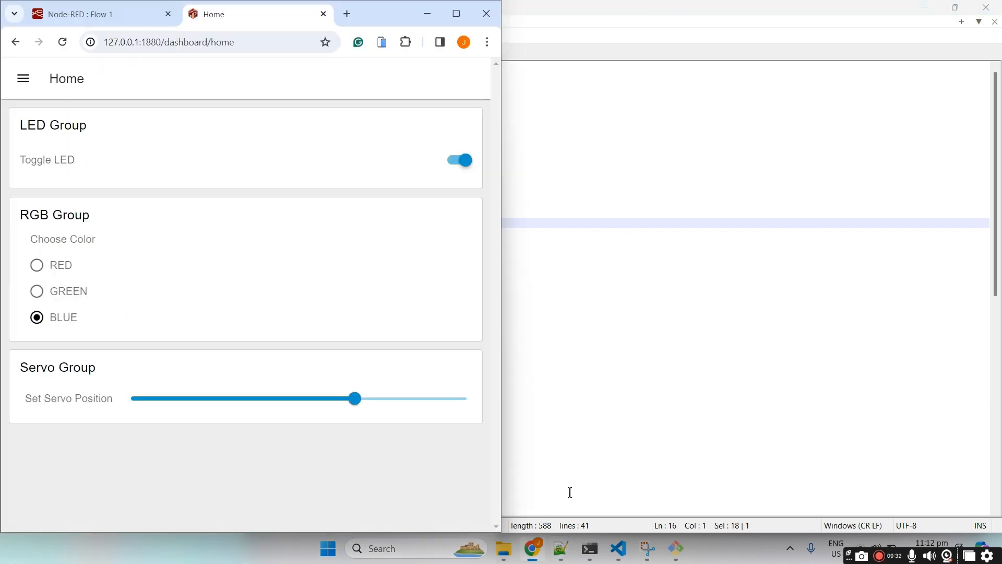
left_click(591, 552)
left_click(793, 481)
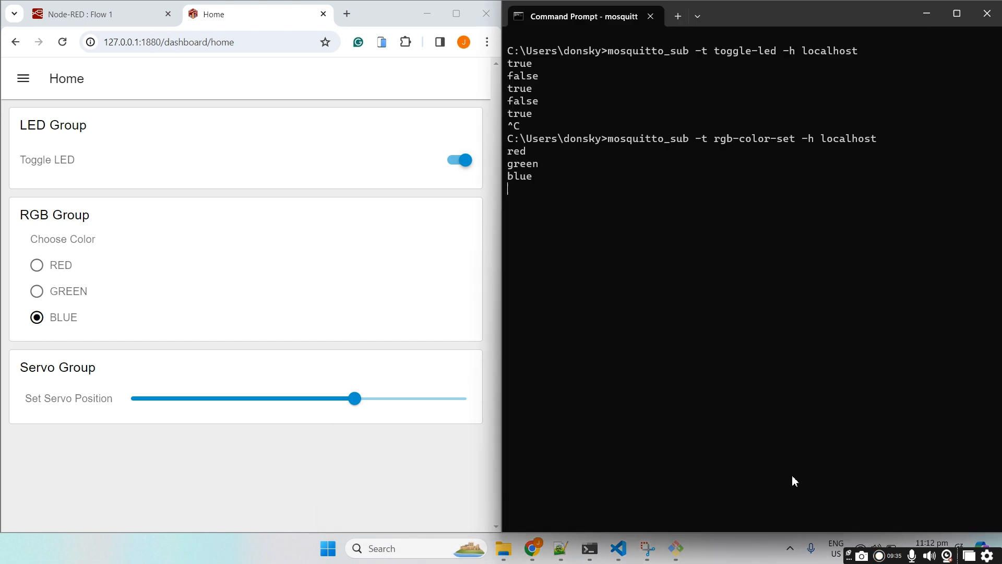
Stop the rgb-color-set subscription, replace the topic in the recalled command, and run mosquitto_sub -t servo-position-set -h localhost
key("ctrl+c")
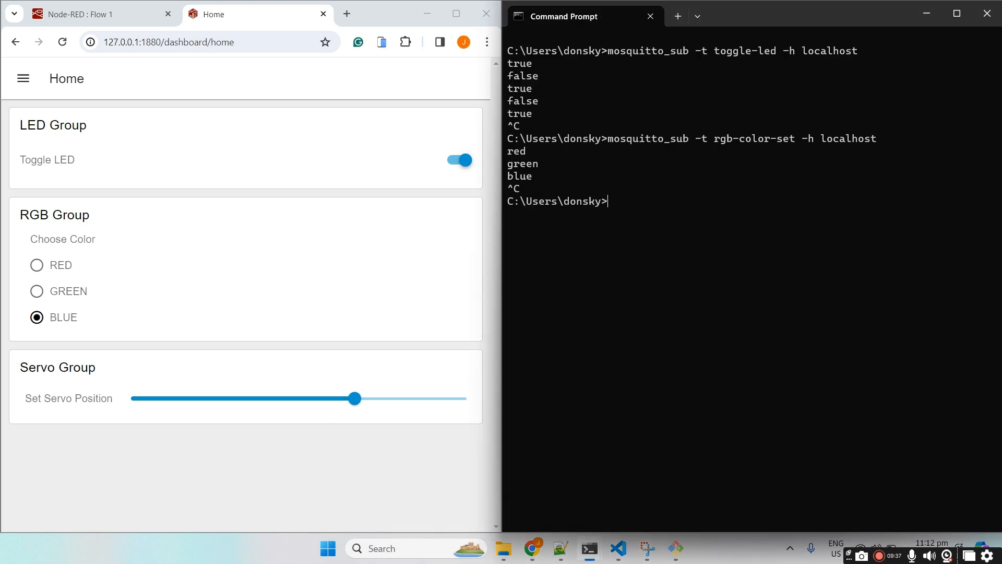
key("Up")
key("BackSpace")
key("BackSpace")
key("BackSpace")
key("BackSpace")
key("BackSpace")
key("BackSpace")
key("BackSpace")
key("BackSpace")
key("BackSpace")
key("BackSpace")
key("BackSpace")
key("BackSpace")
key("BackSpace")
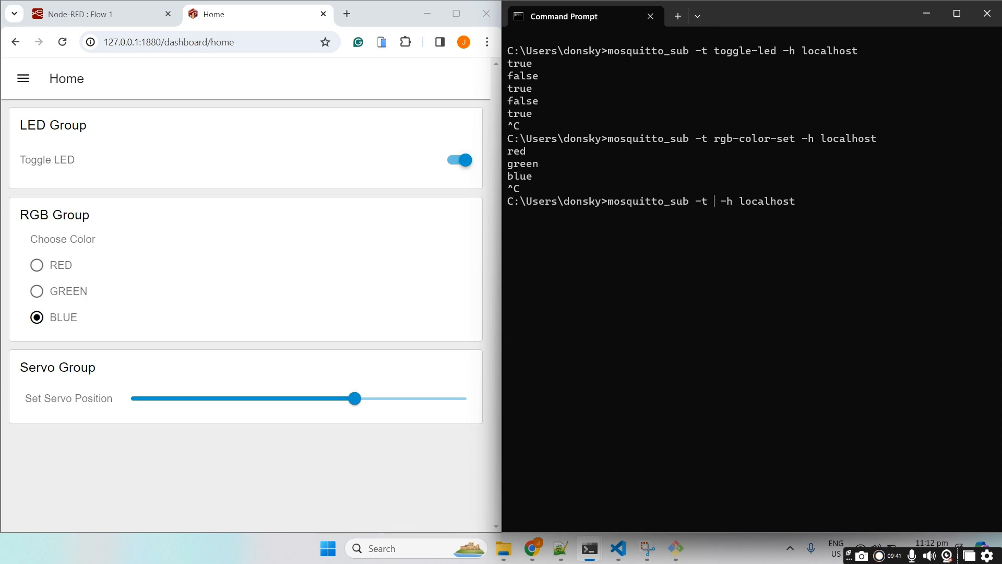
key("ctrl+v")
key("Return")
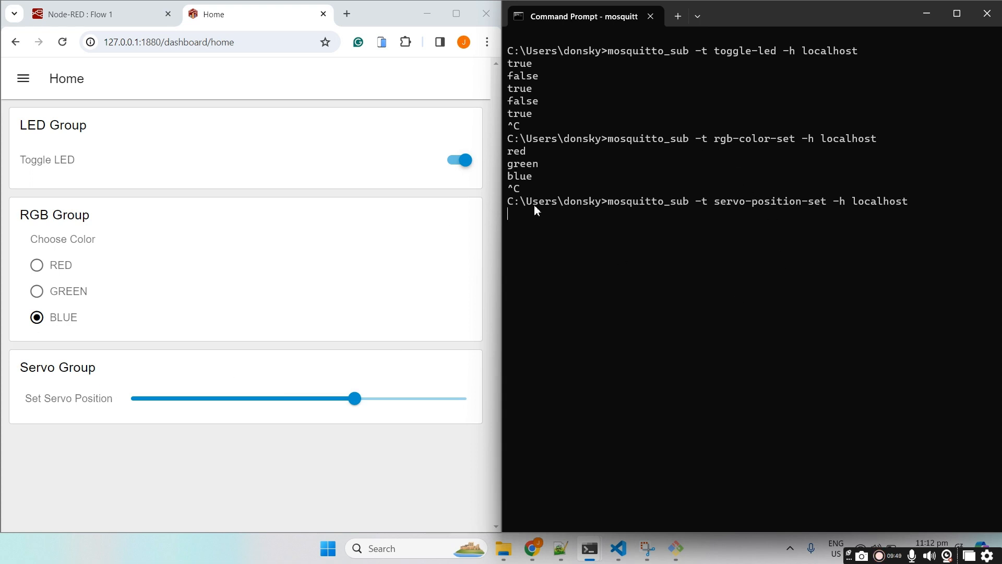
Test the dashboard's servo slider, ending at 155, and review the published messages in a maximized Node-RED editor with a wider debug area
left_click_drag(355, 402, 421, 405)
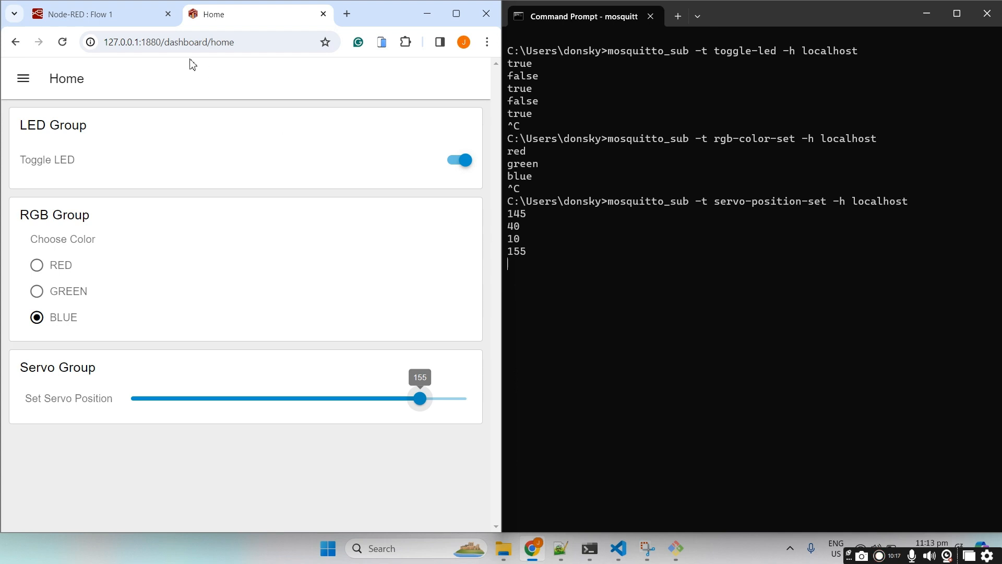
left_click(109, 20)
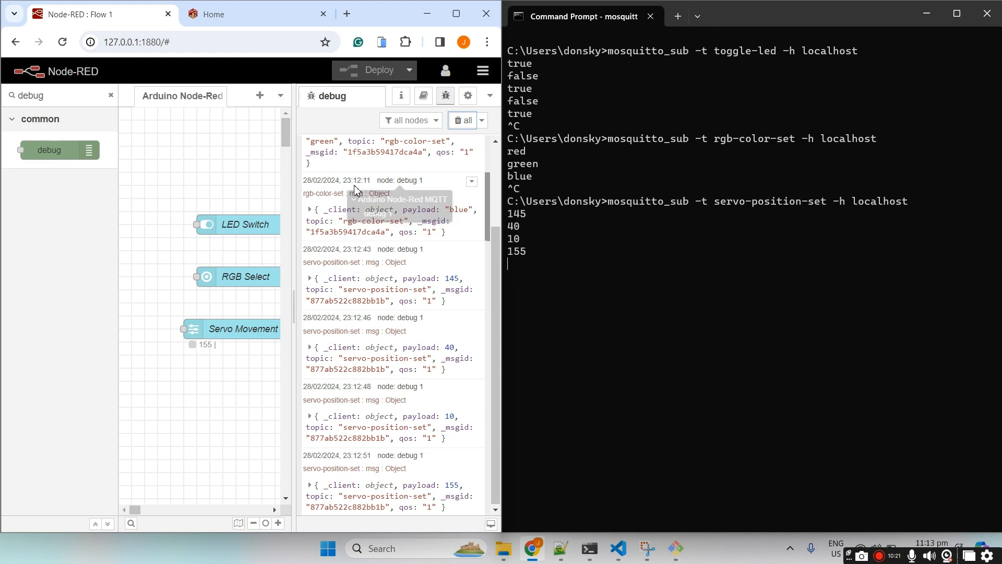
left_click(456, 13)
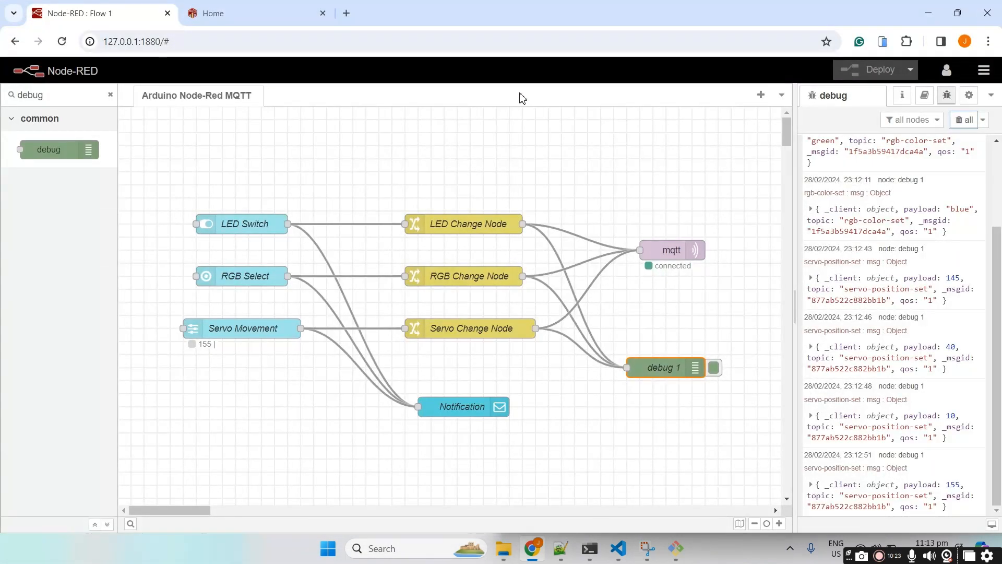
left_click_drag(794, 246, 748, 242)
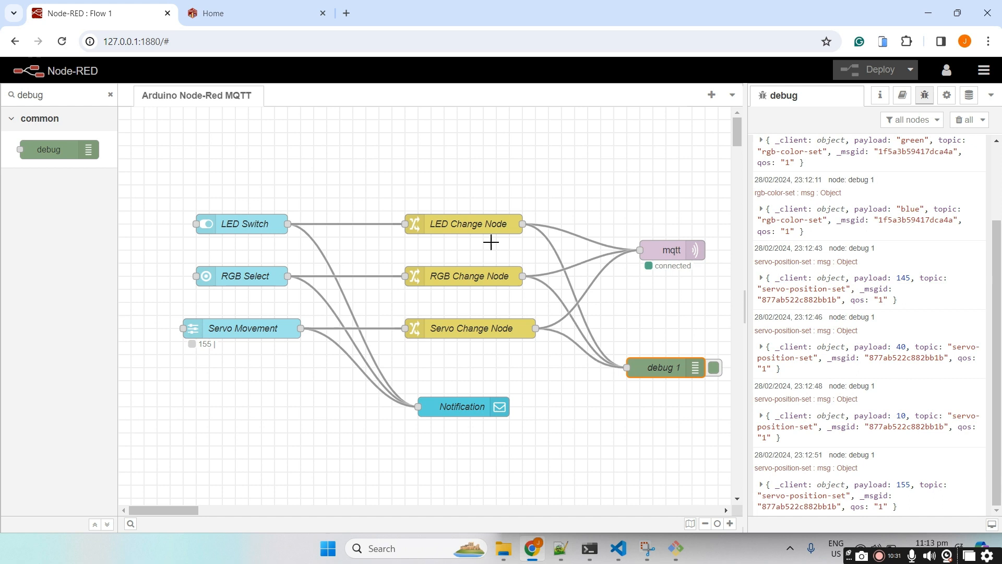
Compare the servo messages in Command Prompt with the dashboard controls and the Node-RED flow
left_click(591, 549)
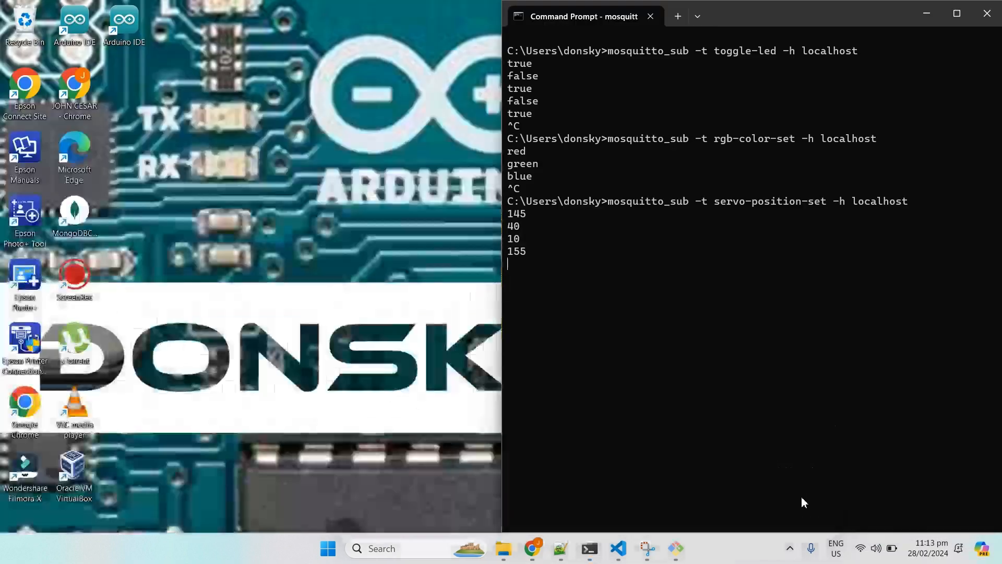
left_click(800, 496)
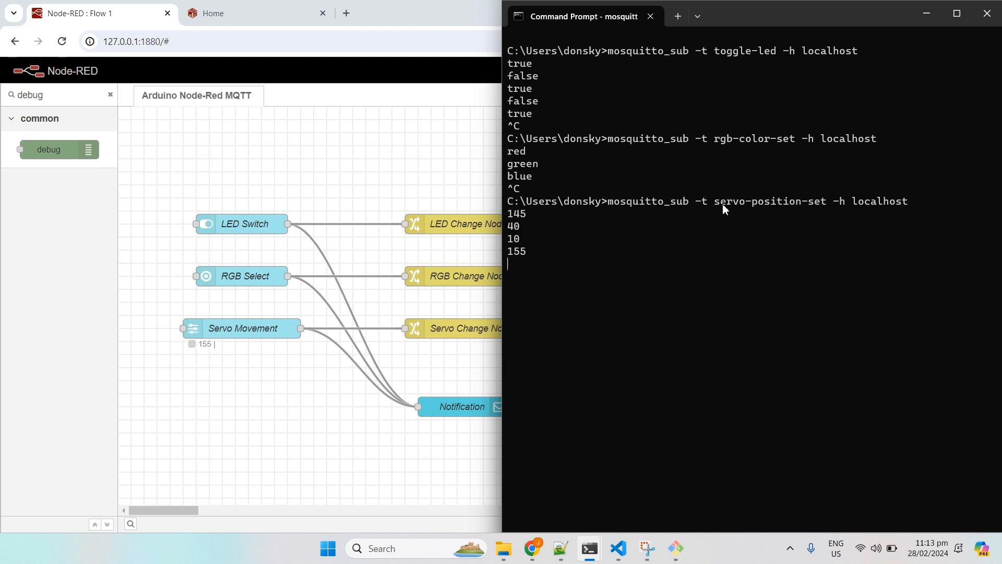
left_click(246, 7)
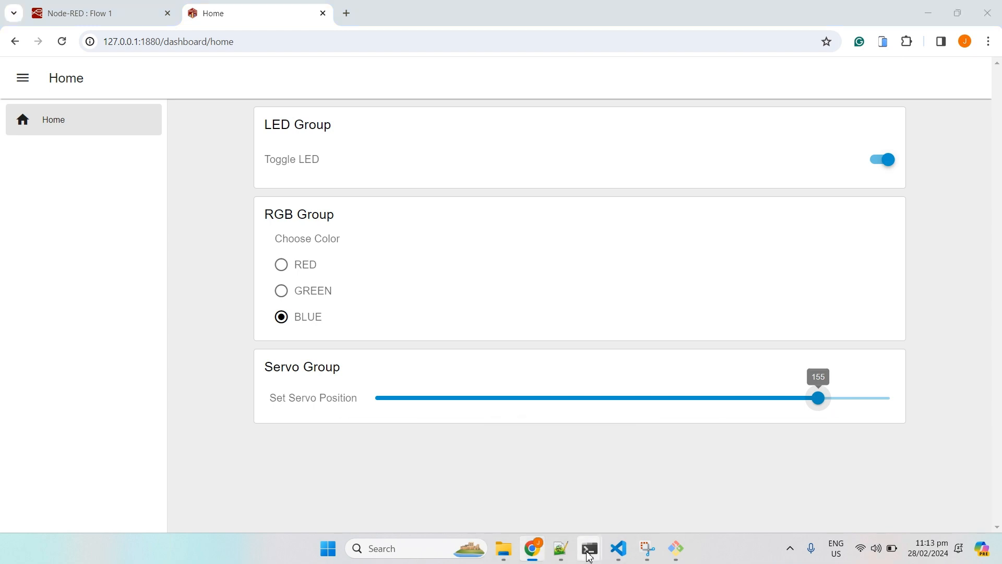
mouse_move(589, 548)
left_click(803, 485)
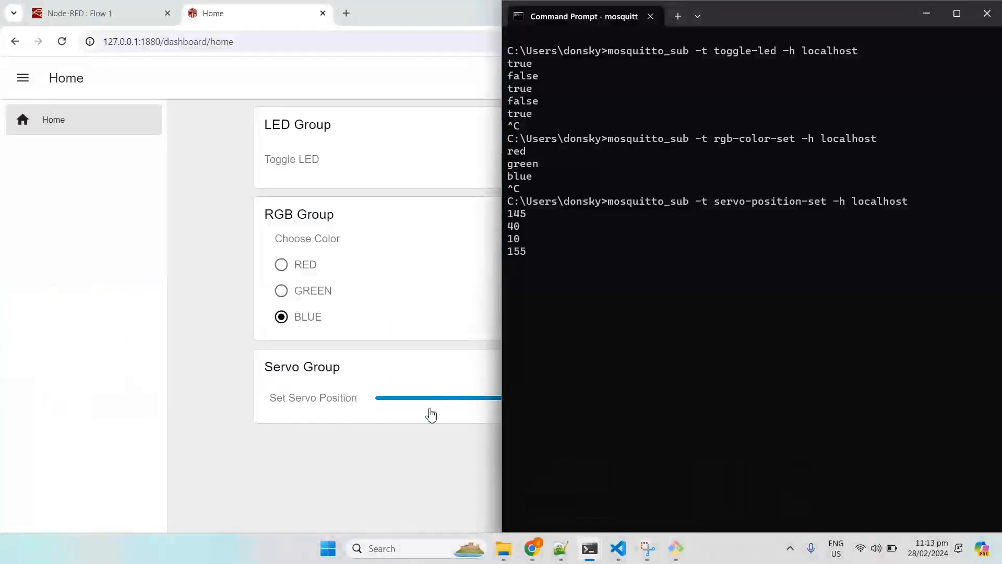
left_click(372, 457)
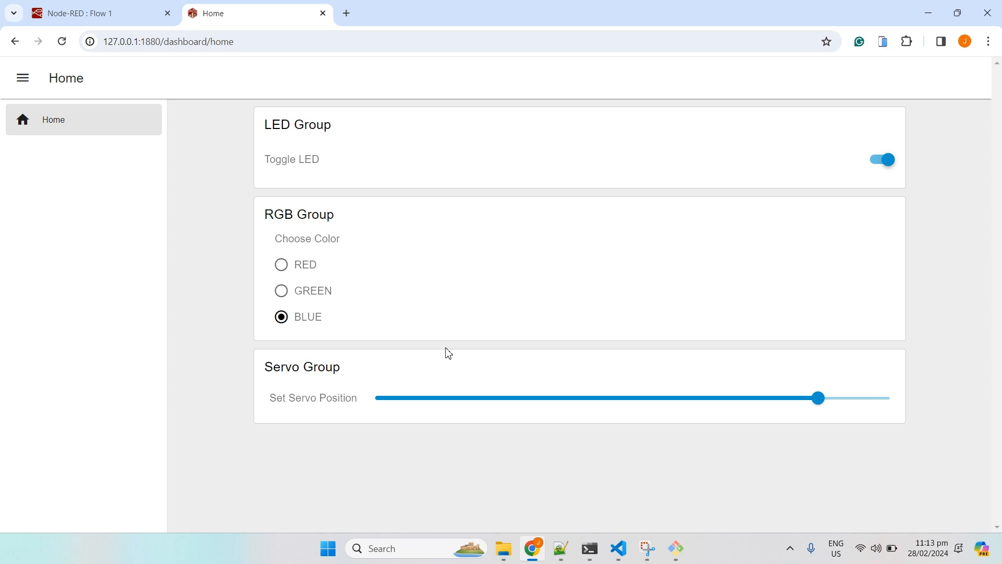
left_click(73, 14)
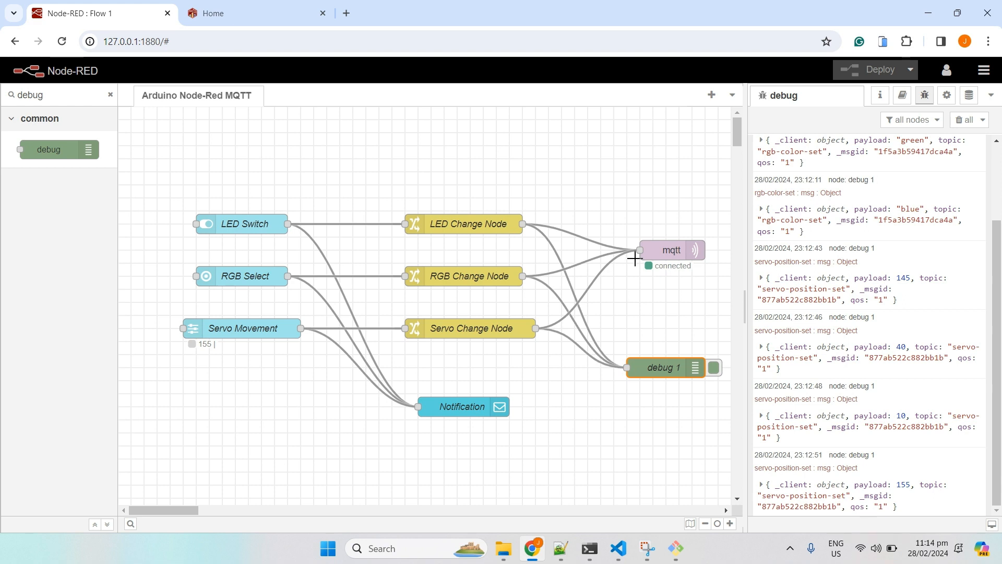
left_click(245, 16)
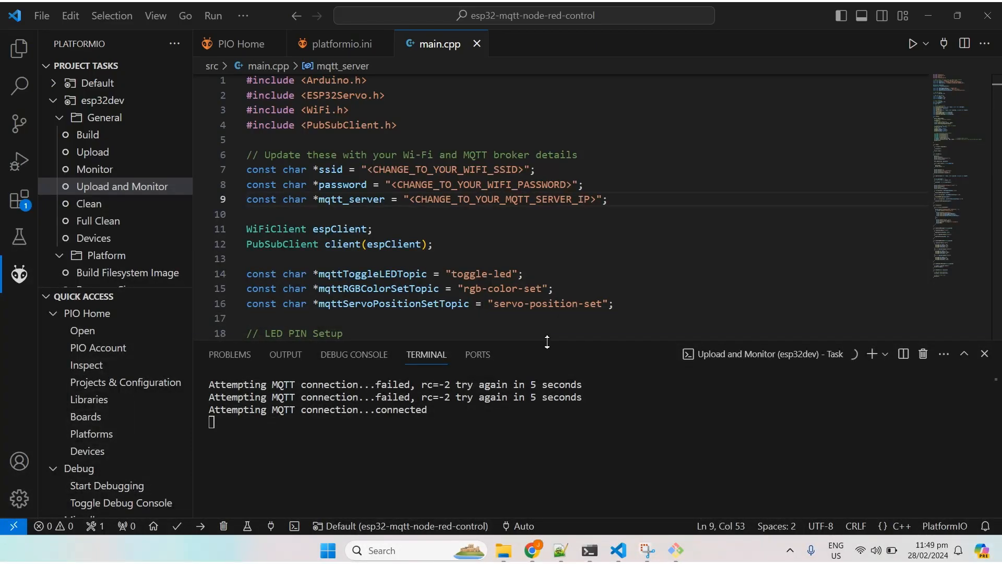
Shrink the terminal to enlarge the code view, and show the project files with the .pio folder collapsed
left_click_drag(547, 342, 529, 458)
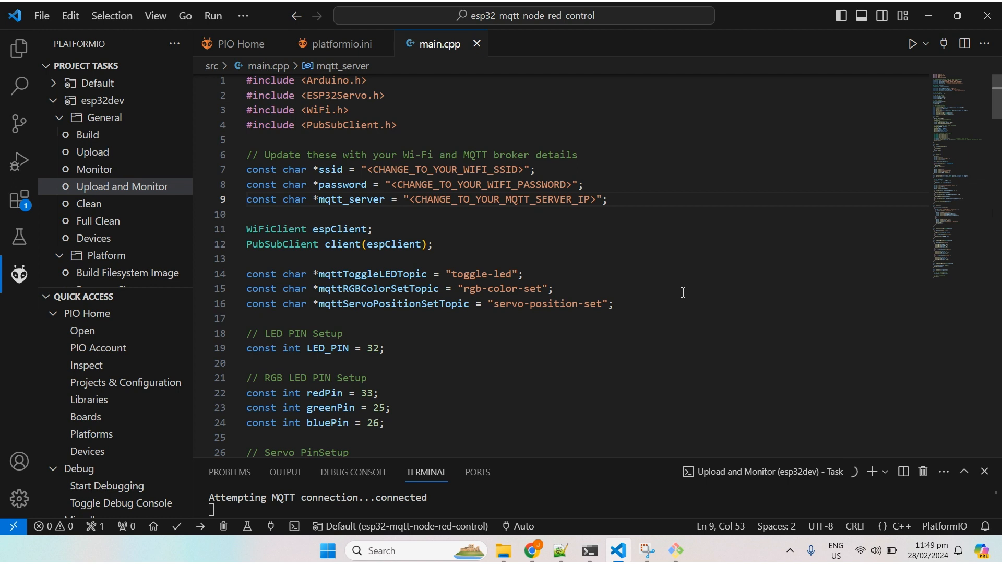
scroll(683, 291, "up", 1)
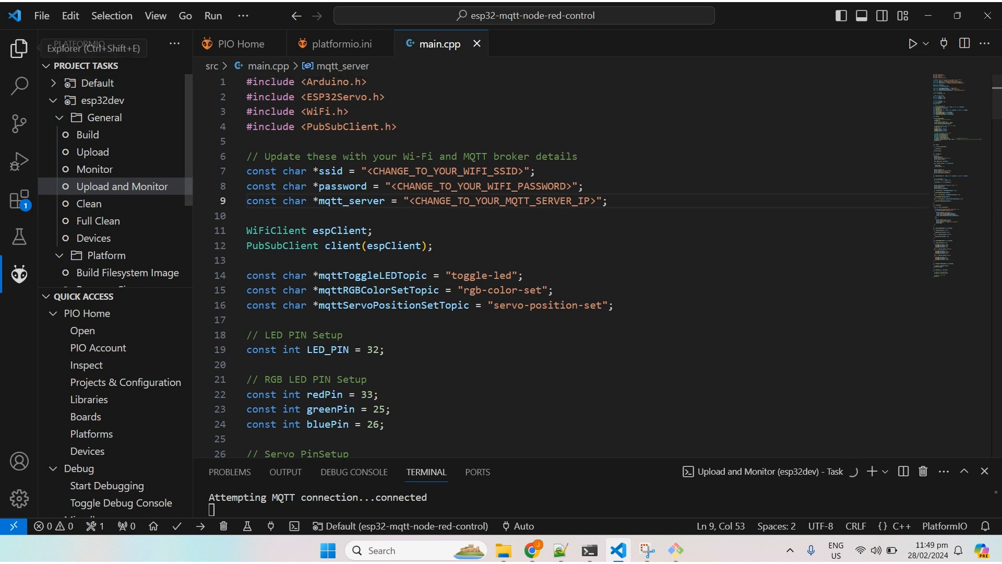
left_click(9, 61)
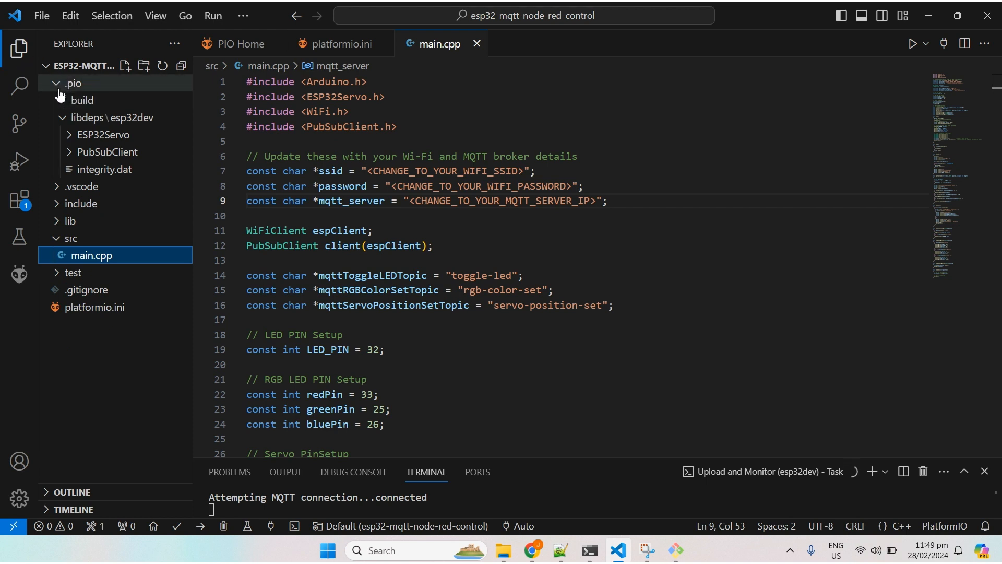
left_click(59, 86)
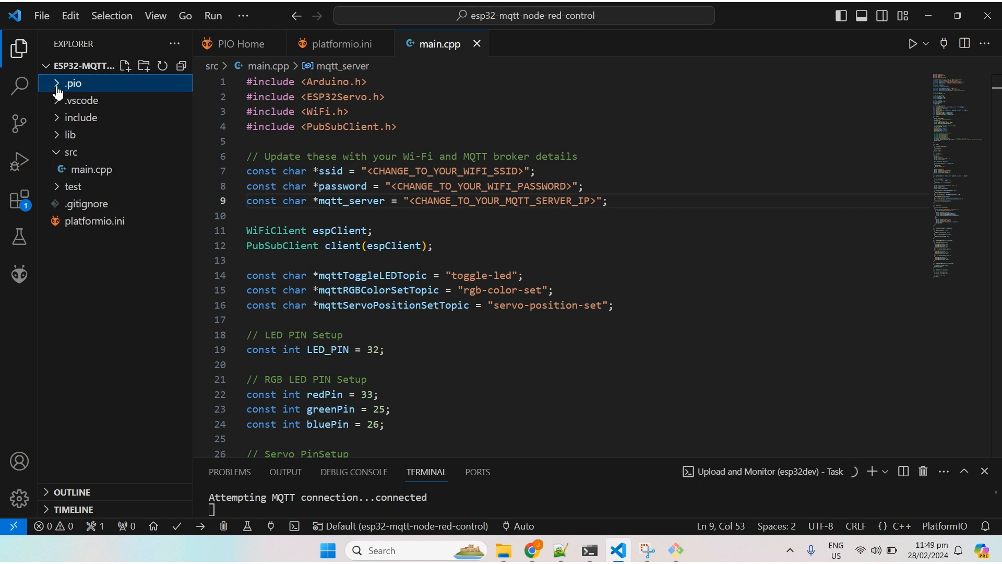
Open platformio.ini and examine its esp32dev environment and the PubSubClient and ESP32Servo library dependencies
left_click(111, 224)
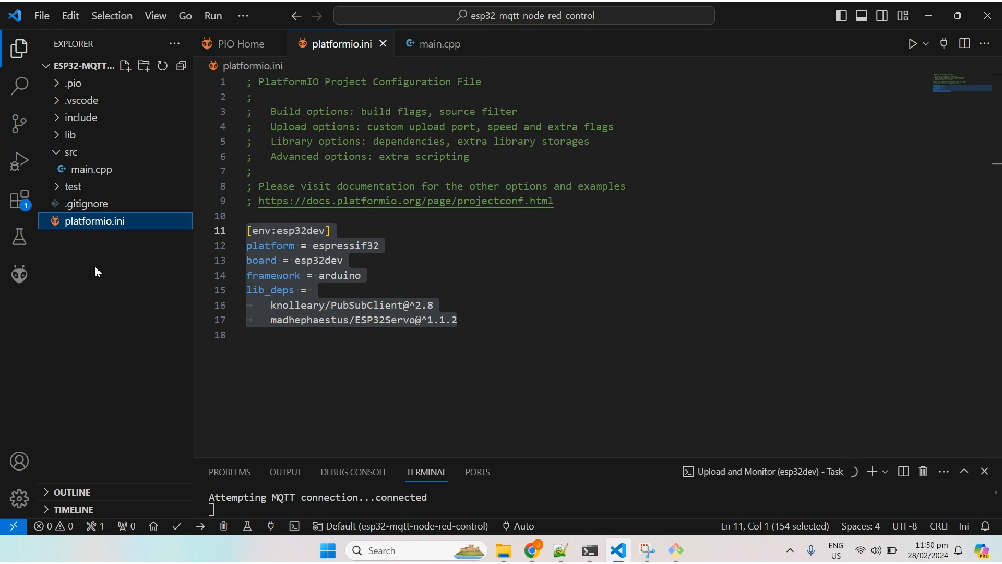
left_click(414, 260)
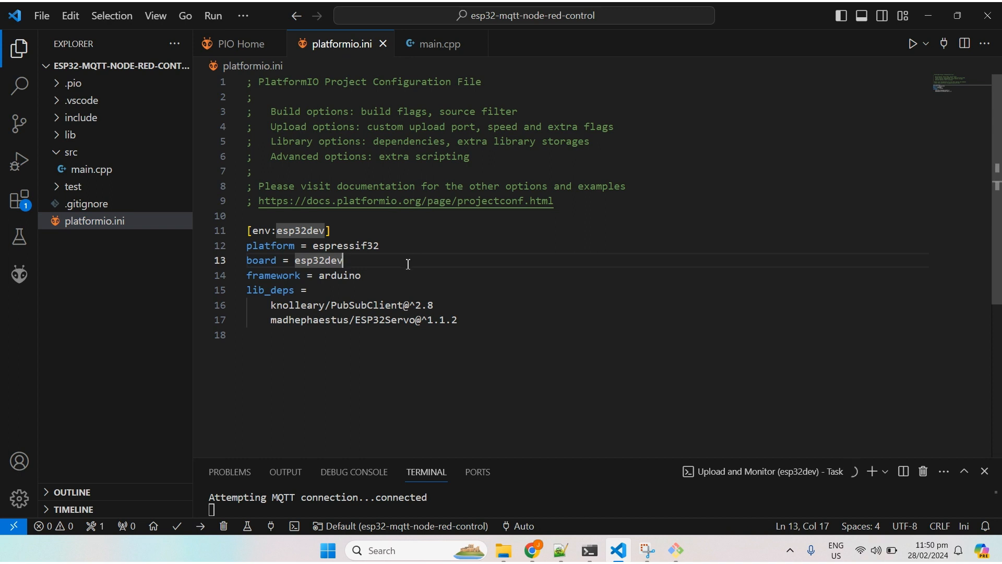
double_click(351, 304)
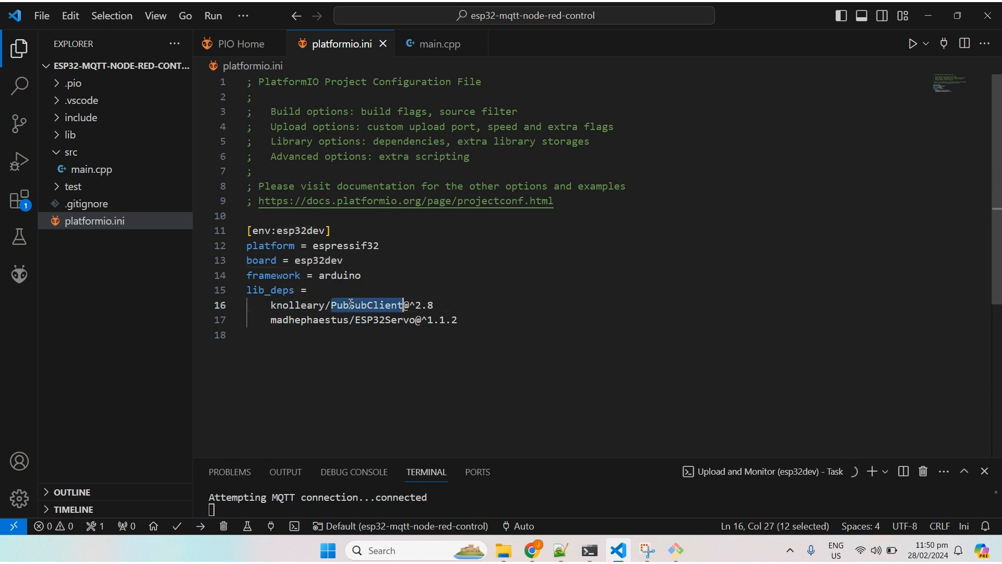
double_click(376, 322)
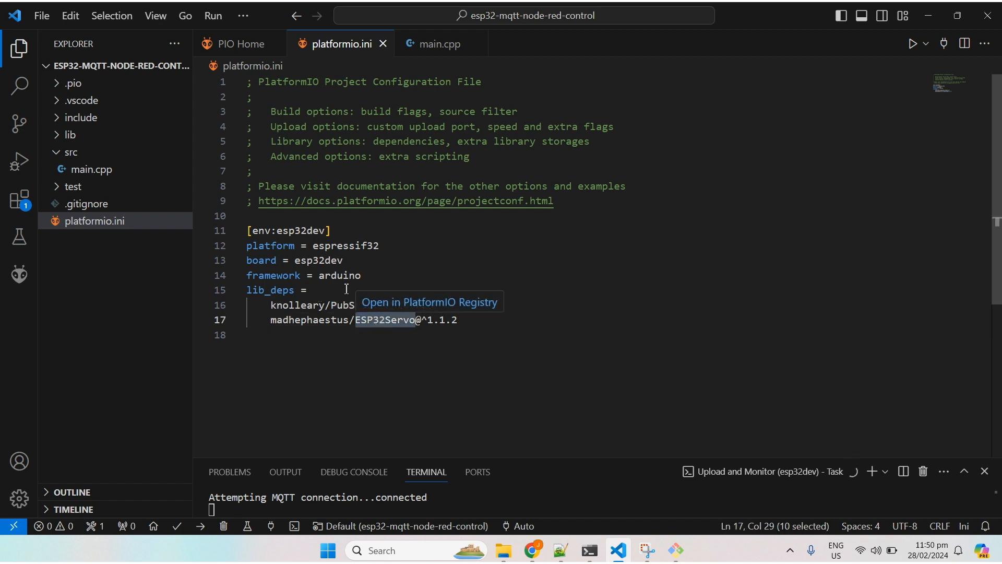
left_click(350, 305)
double_click(350, 305)
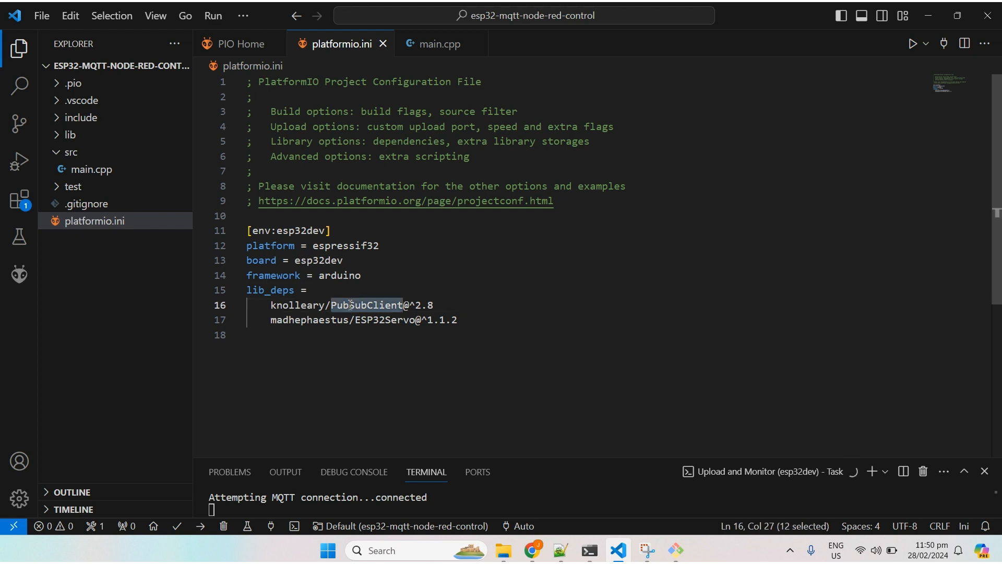
mouse_move(350, 305)
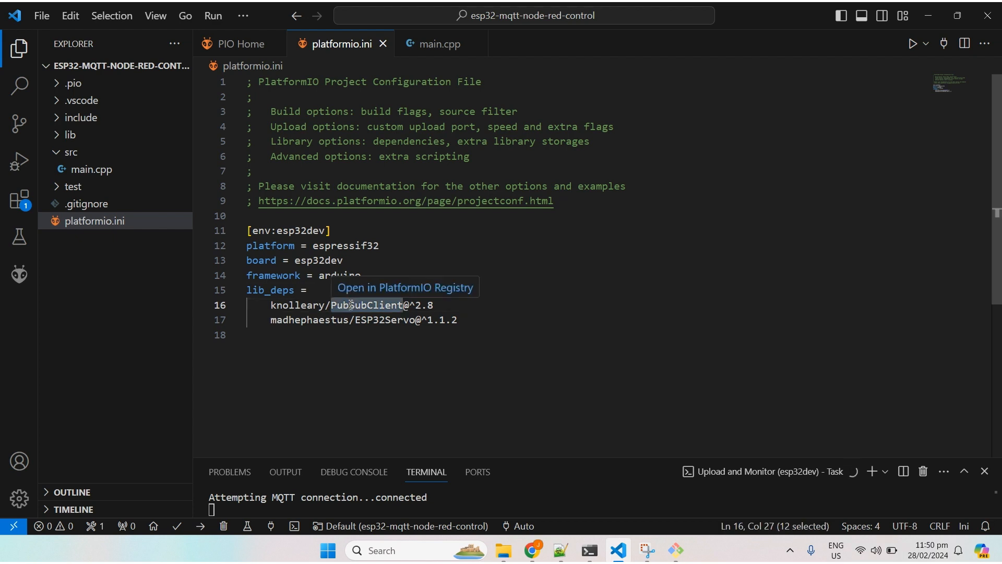
double_click(386, 322)
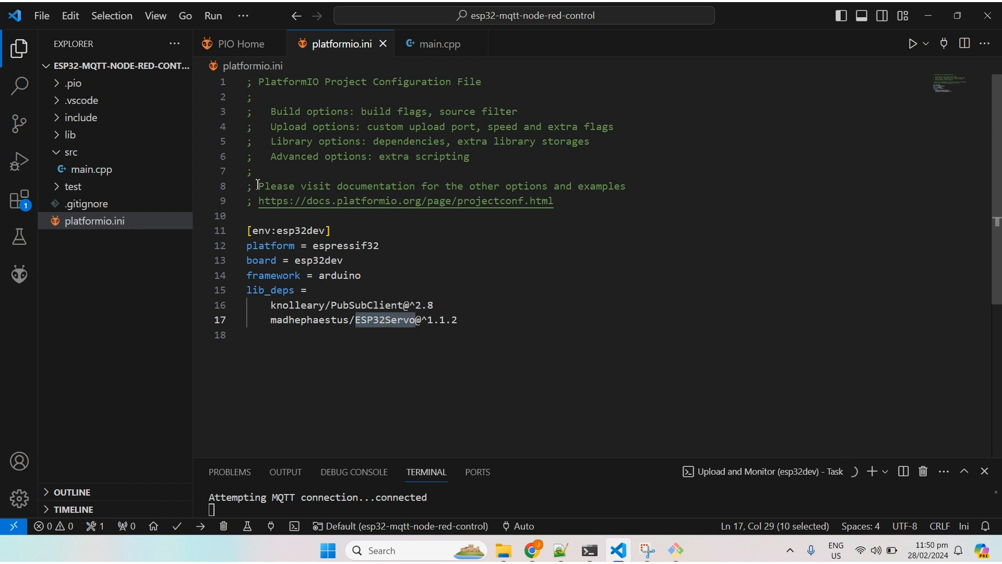
Open main.cpp from the src folder and skim its setup, loop, Wi-Fi and MQTT callback functions
left_click(140, 170)
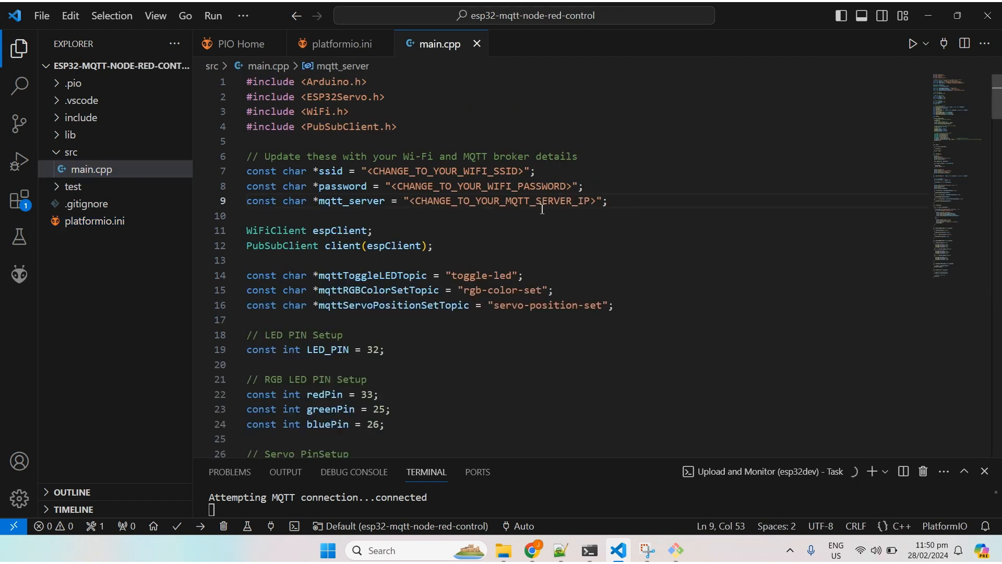
scroll(542, 209, "down", 20)
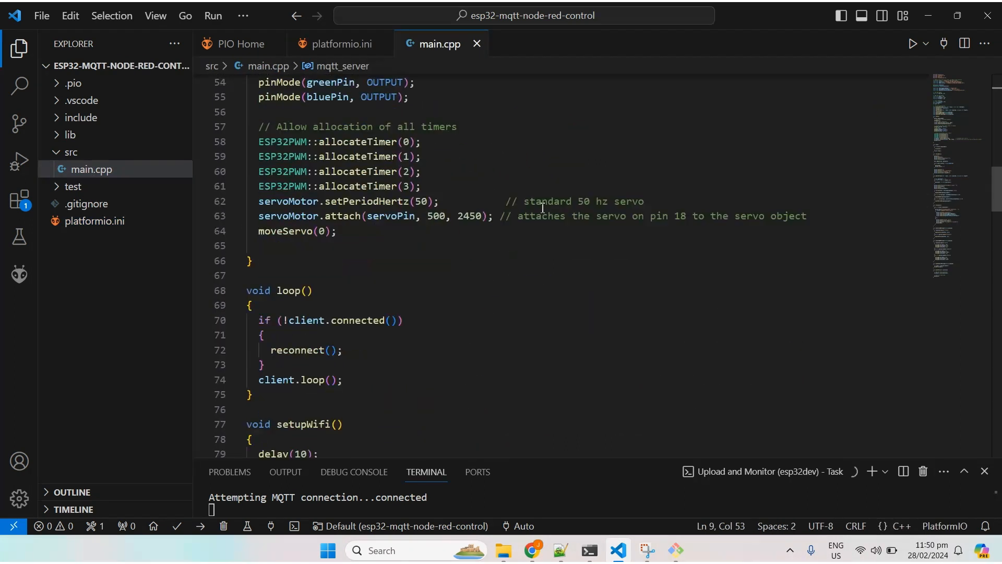
scroll(542, 208, "down", 12)
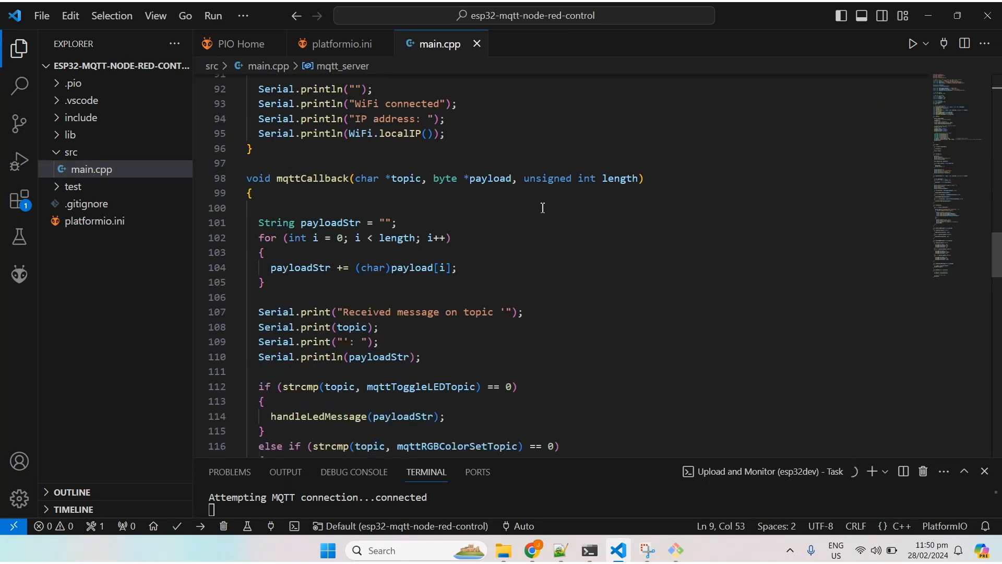
scroll(542, 208, "down", 6)
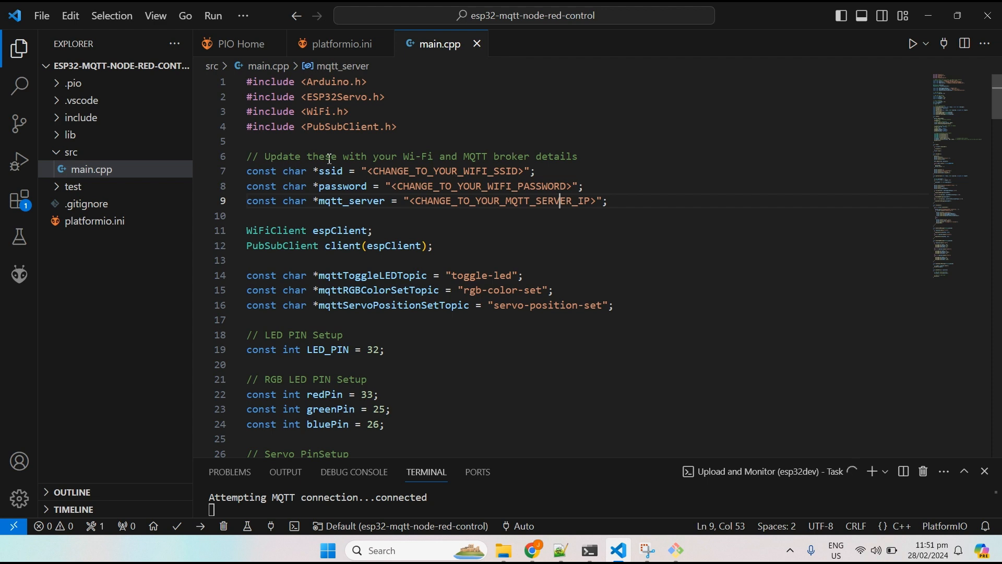
Examine the four library includes at the start of main.cpp, highlighting PubSubClient
left_click_drag(401, 127, 249, 58)
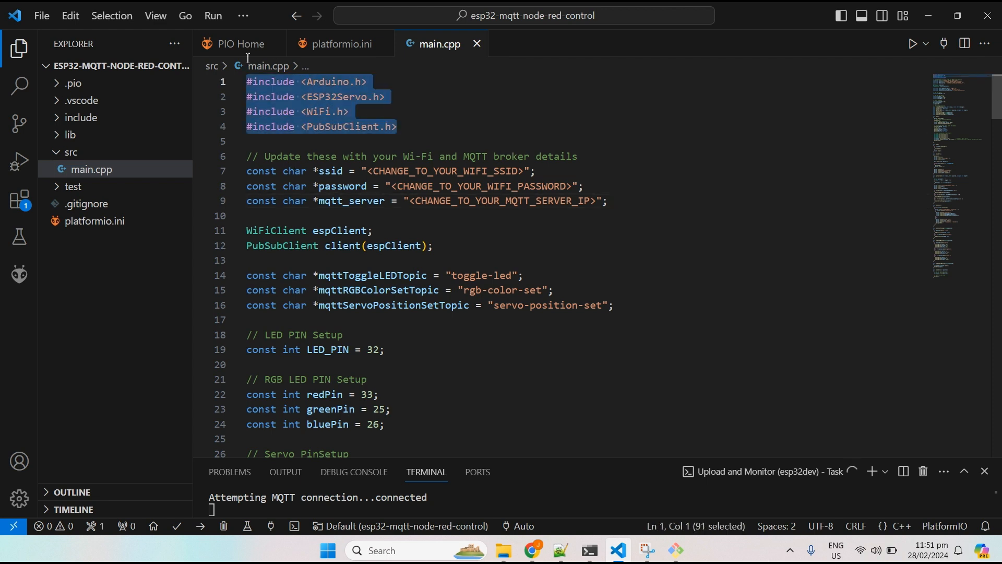
left_click(370, 128)
left_click(360, 130)
double_click(359, 130)
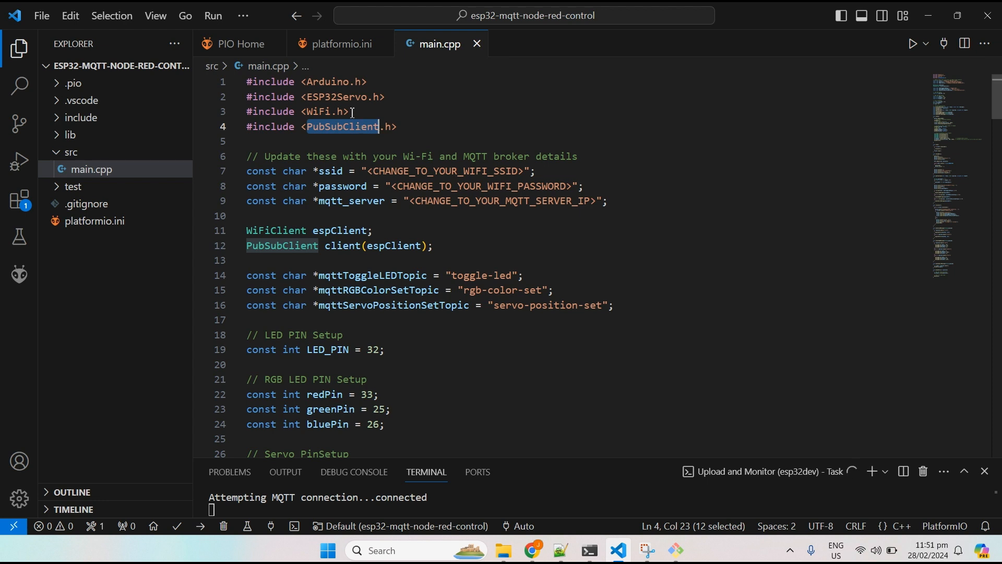
Highlight the WiFi and ESP32Servo includes and the Wi-Fi and MQTT broker constants, including the MQTT server IP placeholder
double_click(318, 110)
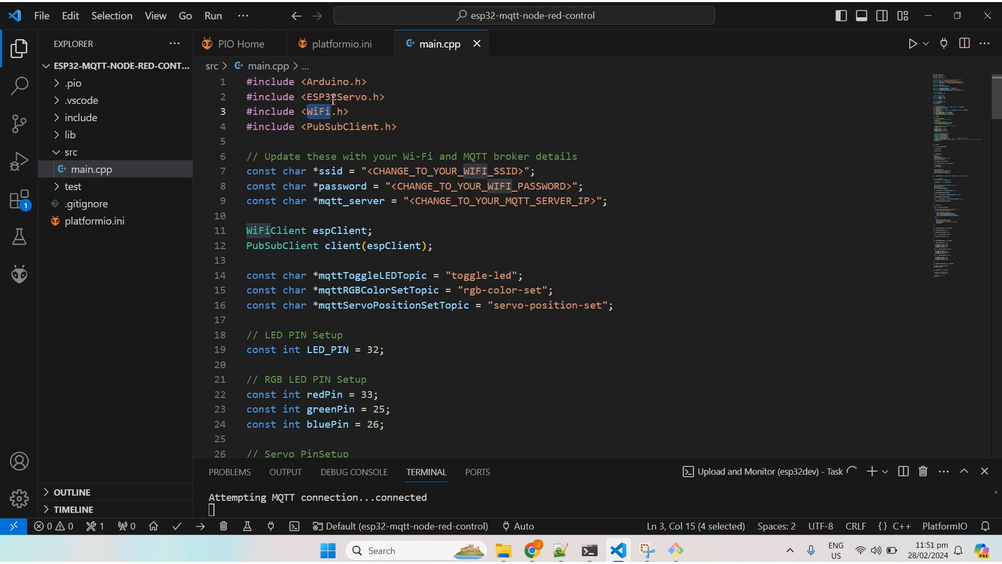
double_click(336, 98)
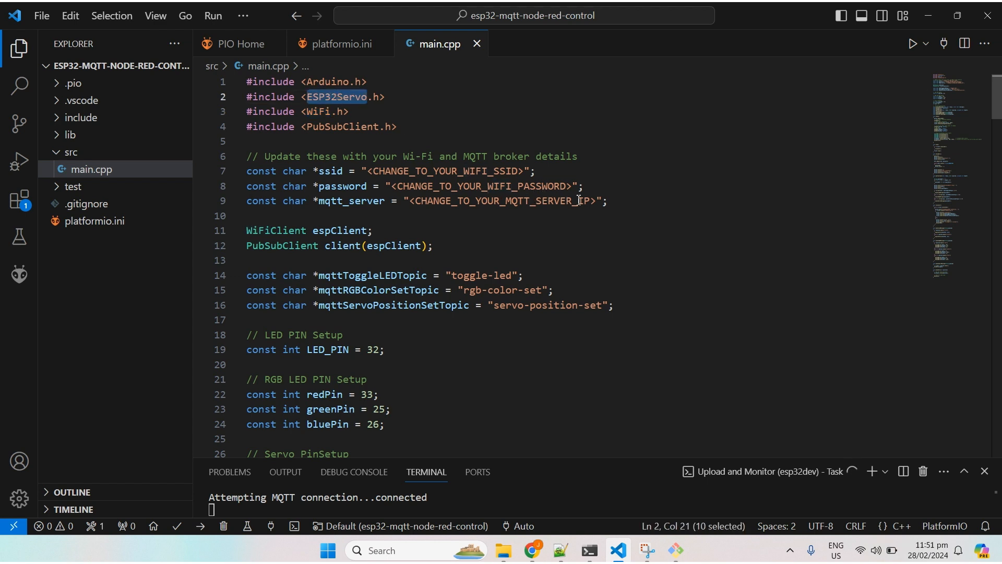
left_click_drag(617, 201, 246, 173)
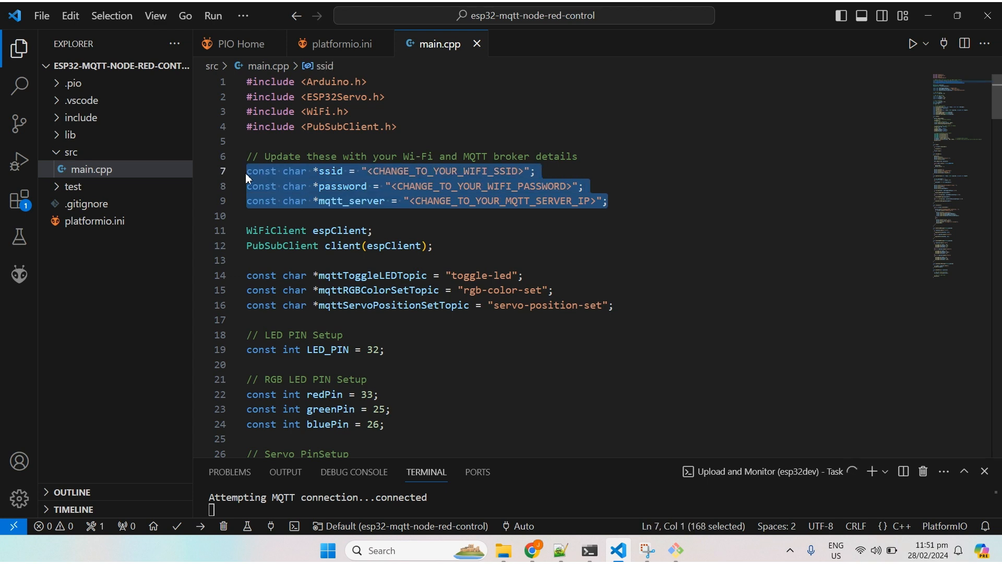
left_click(397, 140)
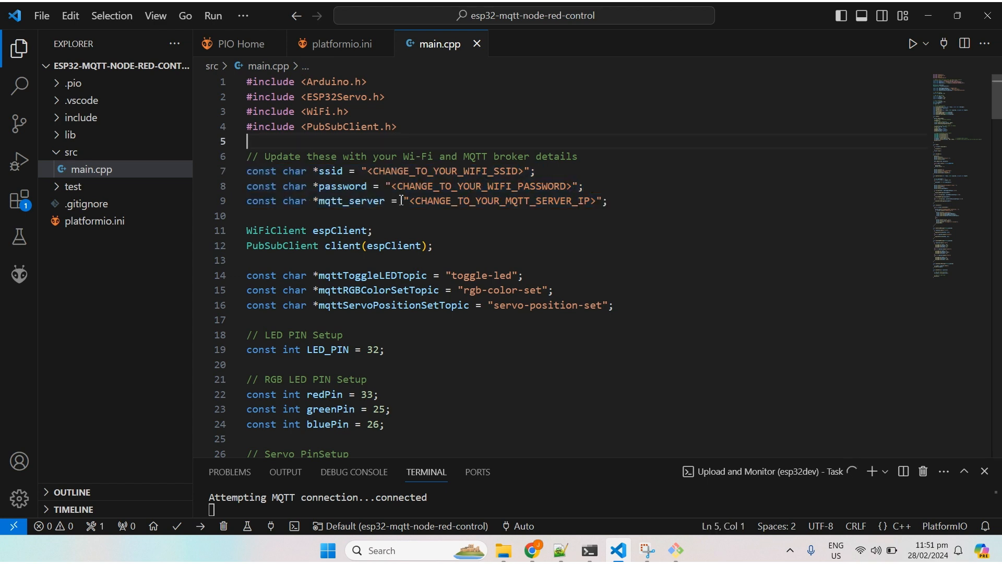
left_click_drag(410, 201, 597, 201)
Switch to the Command Prompt running mosquitto and examine the start of its log for the broker startup and ESP32Client connection
mouse_move(589, 557)
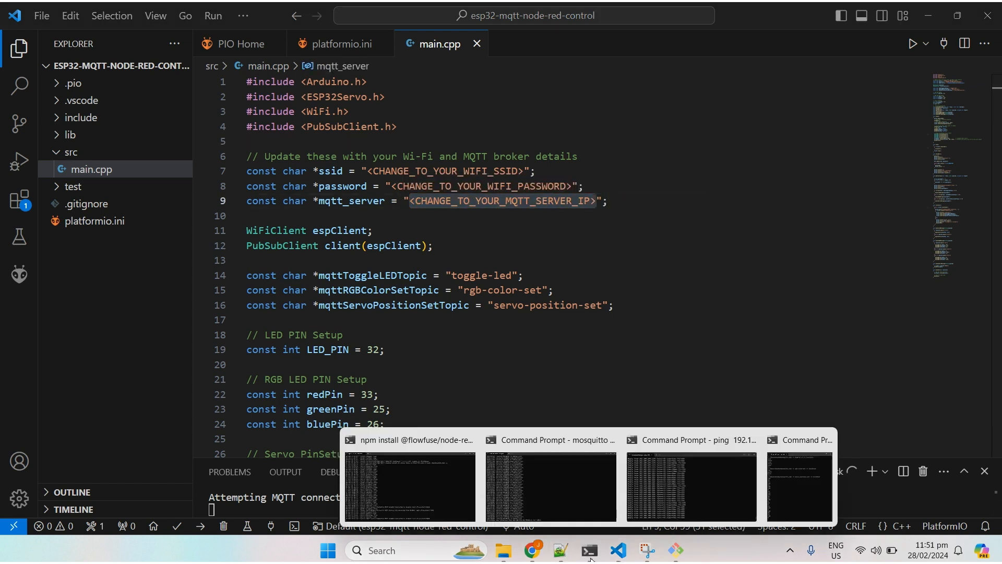
left_click(517, 499)
scroll(455, 340, "up", 15)
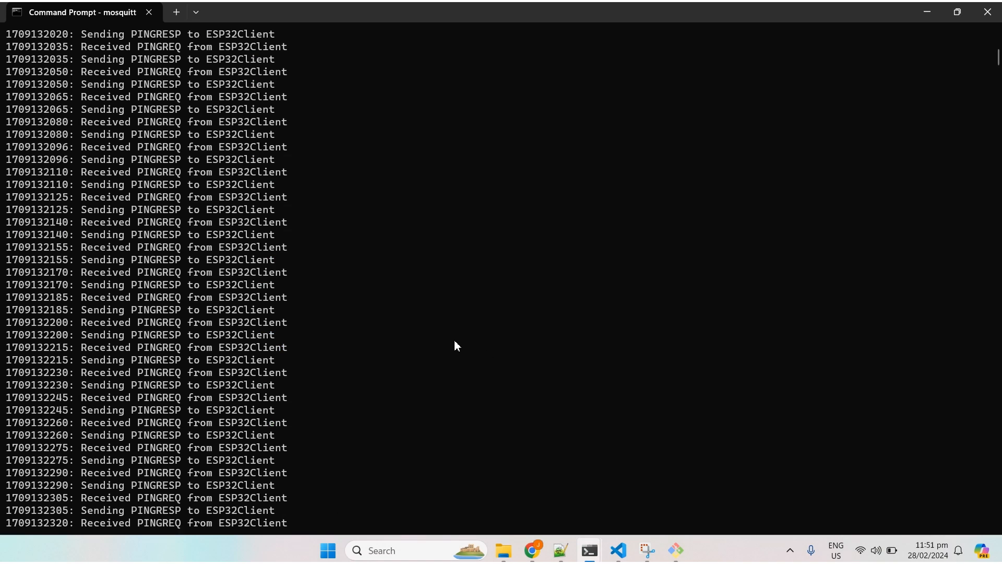
scroll(323, 249, "up", 1)
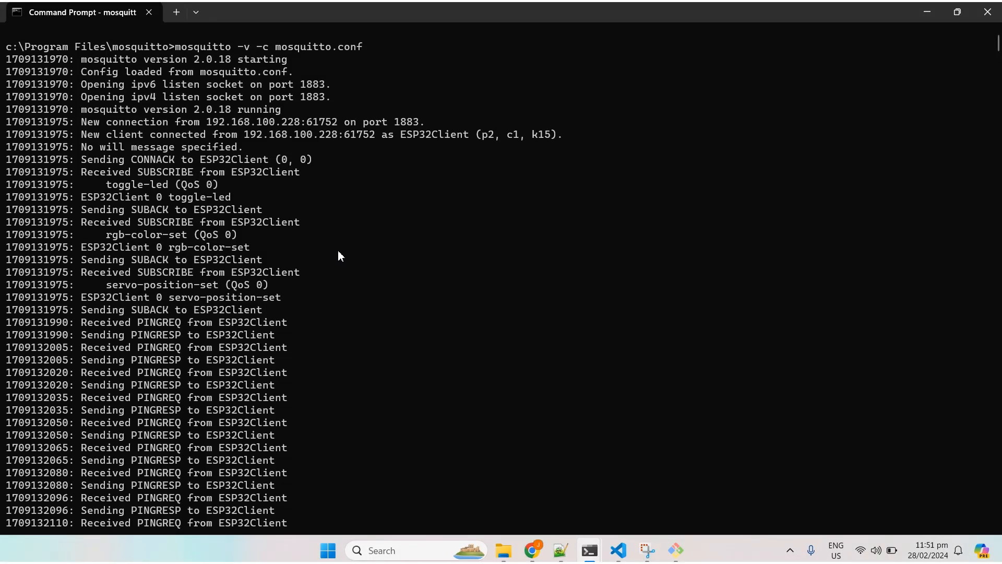
Switch back to VS Code and highlight the WiFiClient and PubSubClient declarations in main.cpp
left_click(616, 549)
left_click(443, 256)
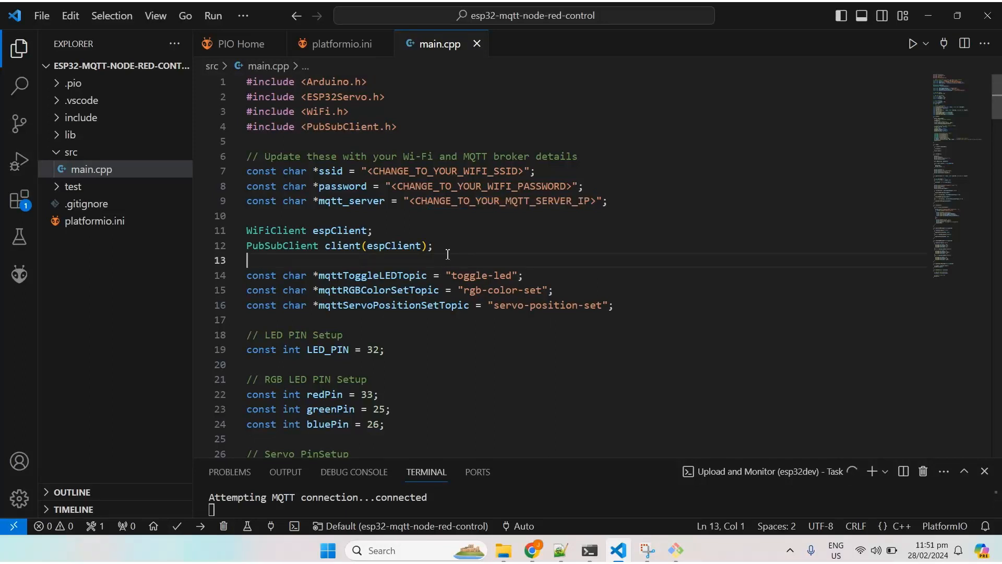
left_click_drag(455, 255, 247, 230)
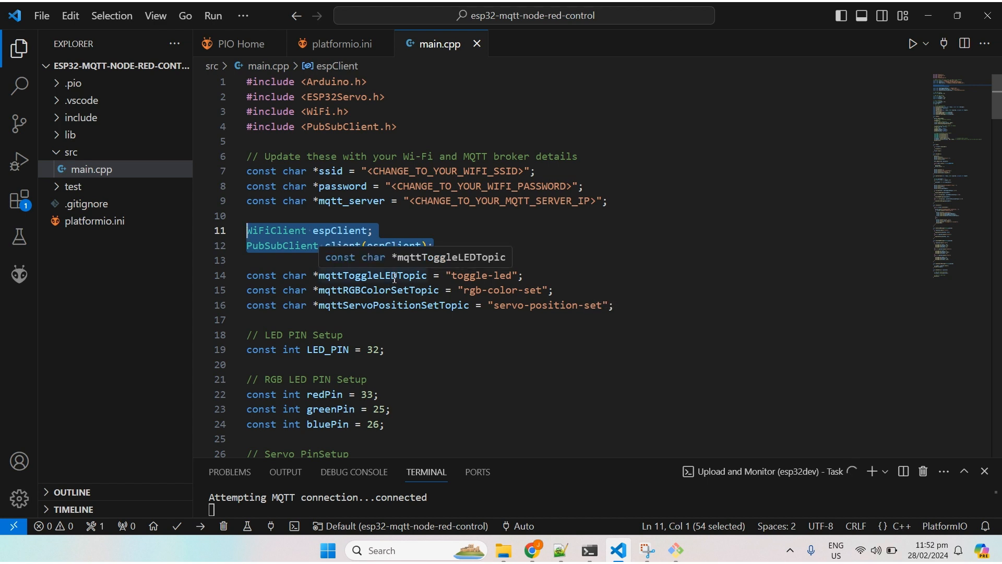
Highlight the three MQTT topic constants and examine the toggle-led, rgb-color-set and servo-position-set values
double_click(424, 276)
left_click_drag(619, 305, 235, 271)
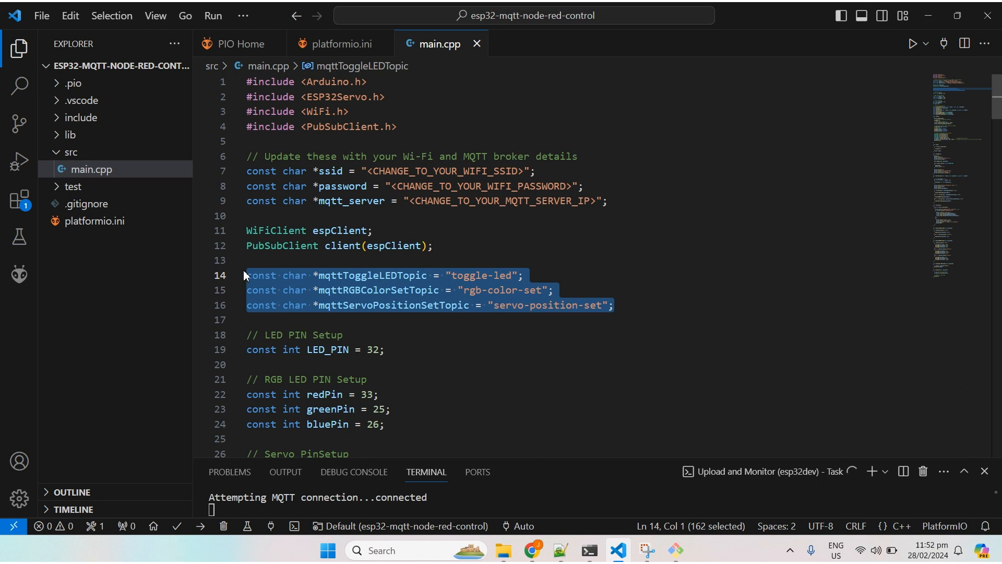
double_click(470, 275)
double_click(503, 290)
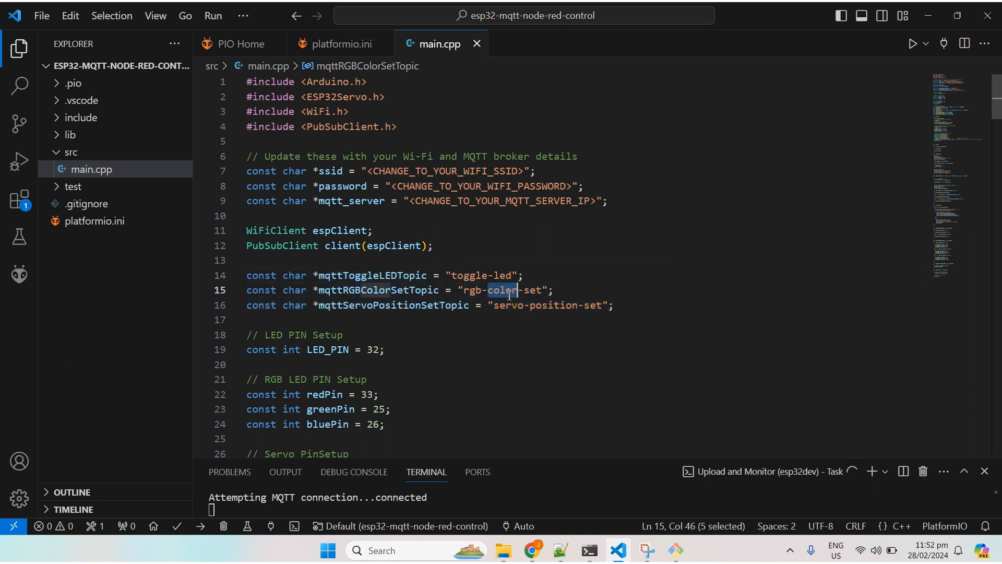
double_click(538, 306)
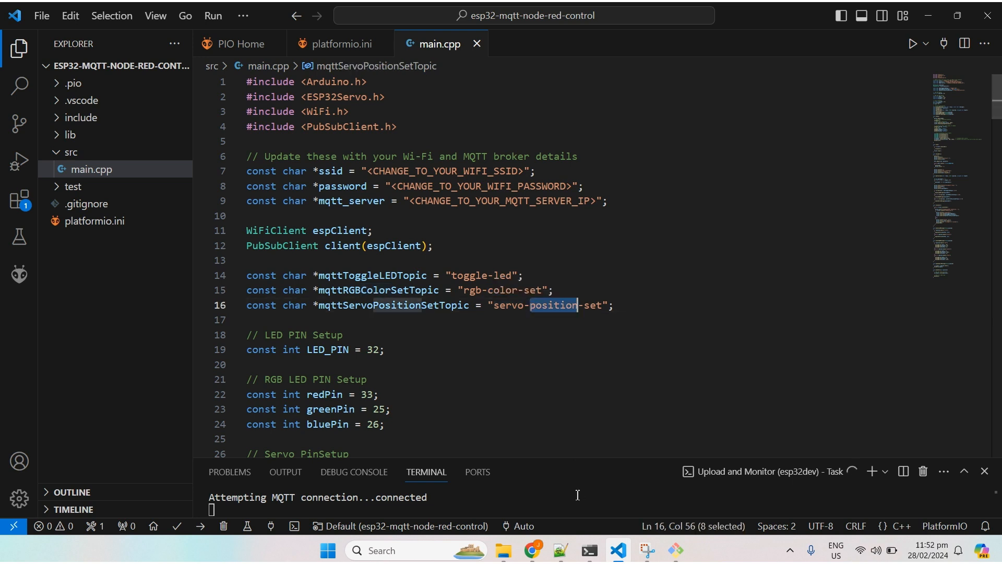
Switch to the Node-RED flow in Chrome and inspect the topic rule of the LED Change Node, leaving it unchanged
left_click(538, 551)
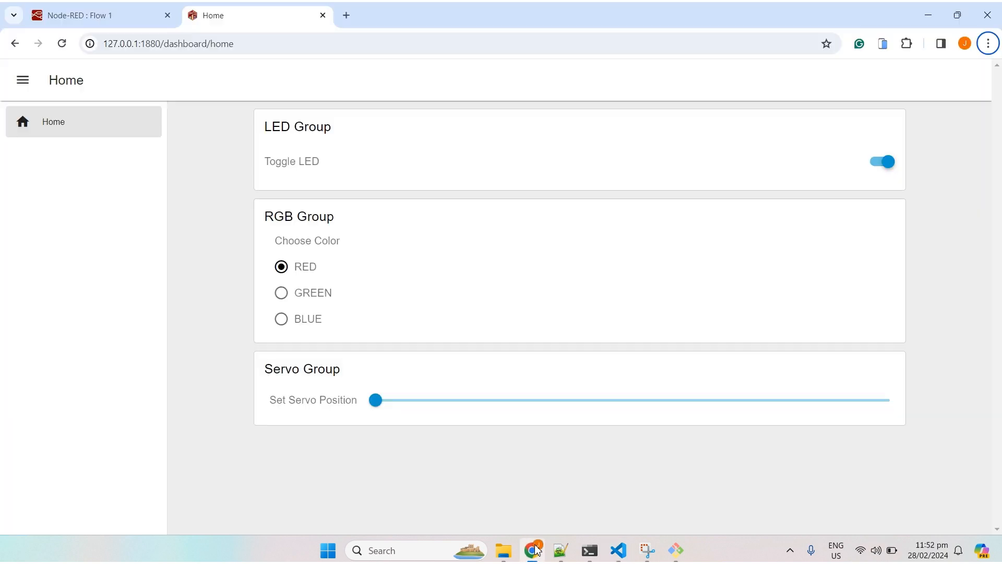
left_click(59, 21)
double_click(446, 226)
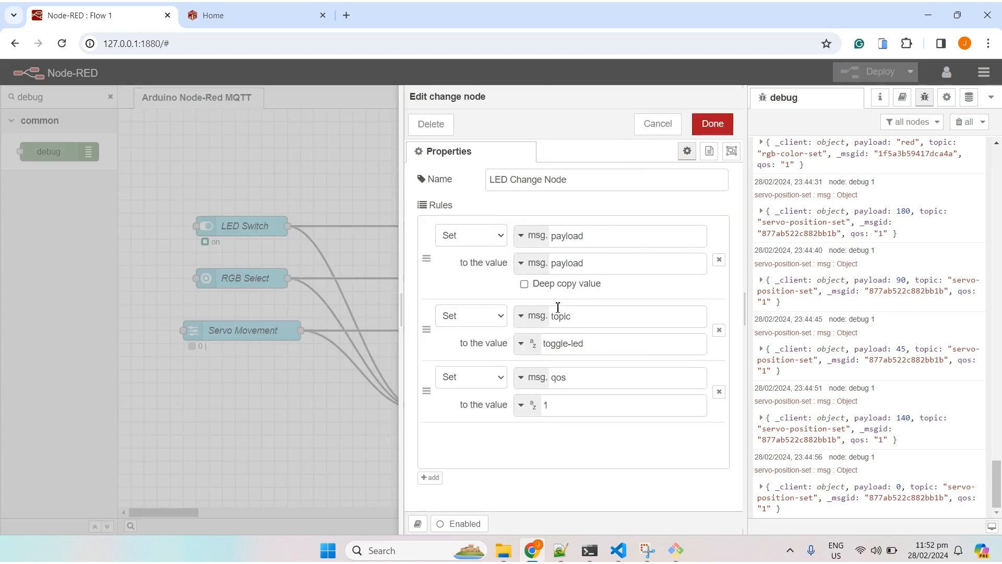
double_click(574, 317)
left_click(613, 348)
triple_click(613, 348)
left_click(657, 124)
Inspect the topic rule of the RGB Change Node, closing its properties without saving
left_click(492, 273)
double_click(493, 274)
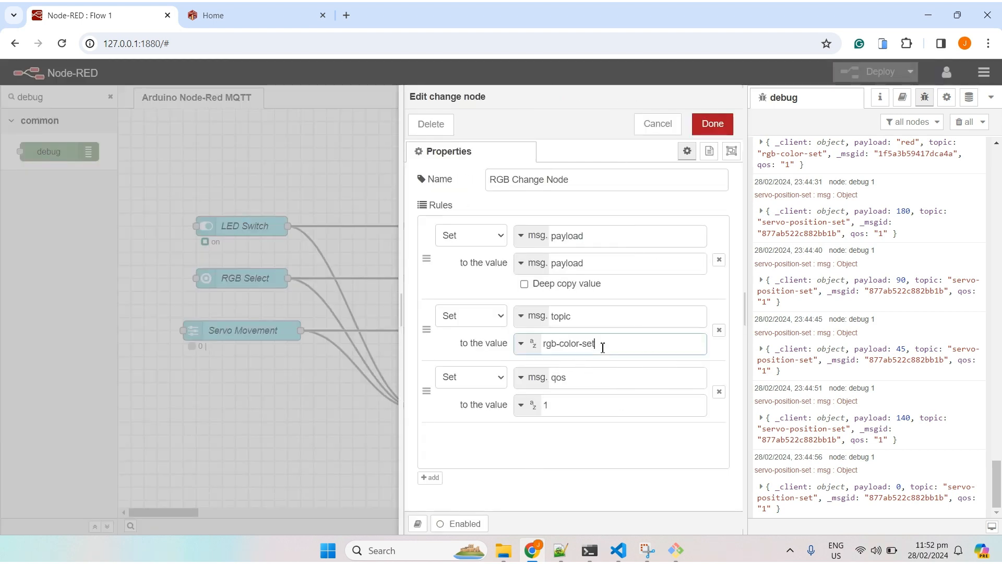
left_click_drag(600, 347, 556, 316)
left_click(649, 124)
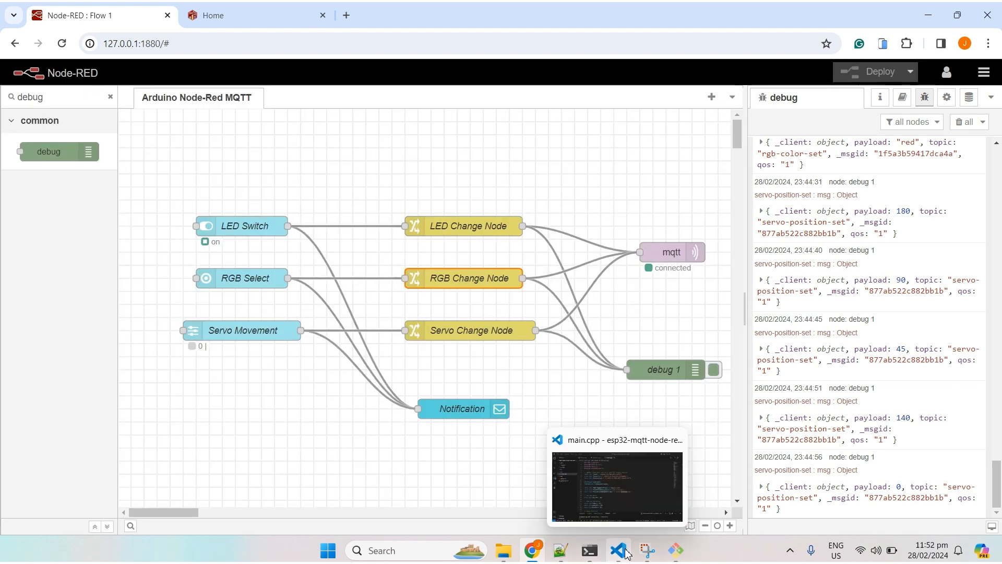
Switch back to main.cpp in VS Code and highlight the servo-position-set topic value
left_click(622, 551)
left_click(602, 265)
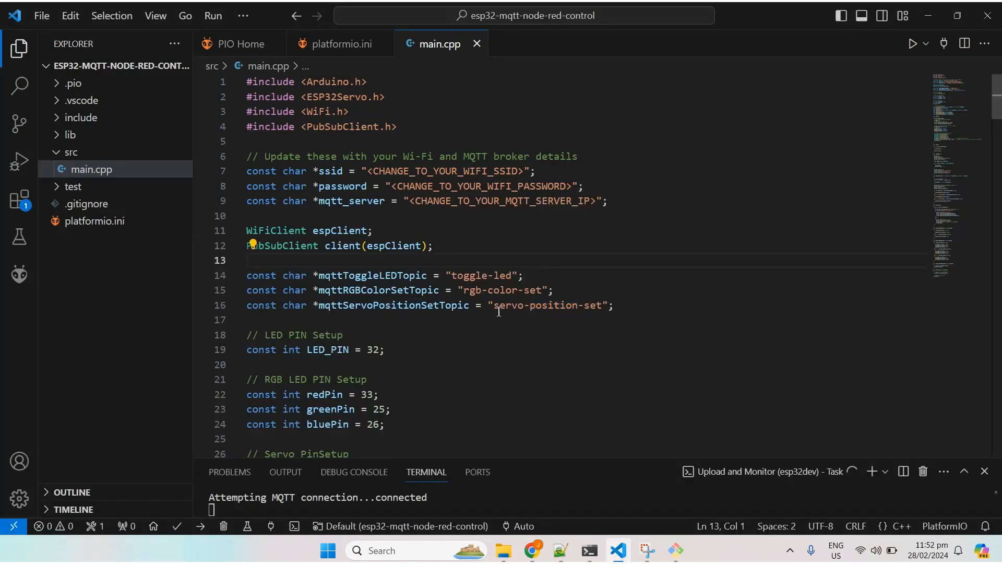
left_click_drag(495, 307, 606, 307)
Highlight the LED, RGB and servo pin setup block, and examine the forward declarations of the functions below it
scroll(592, 371, "down", 2)
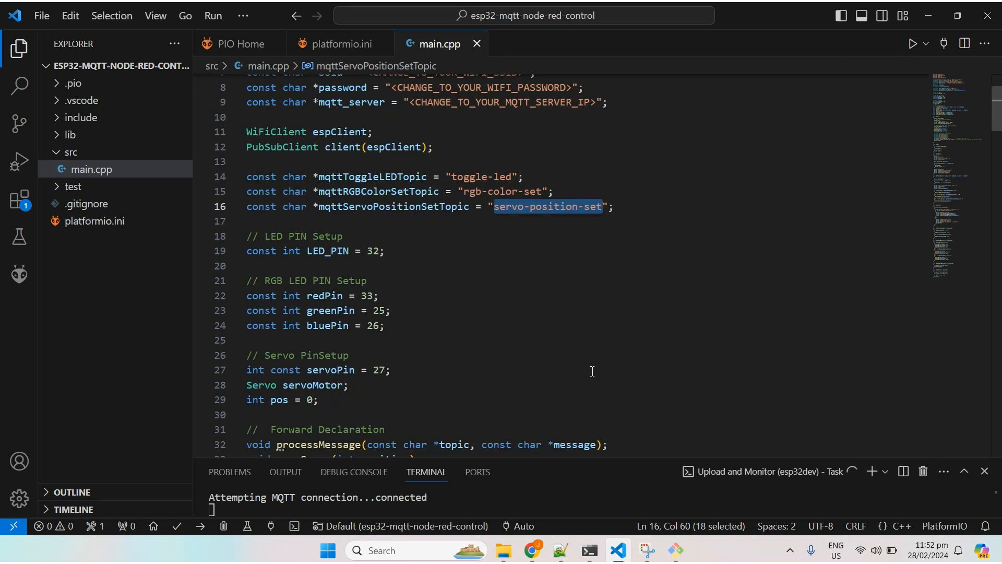
scroll(592, 371, "down", 2)
left_click_drag(247, 170, 342, 336)
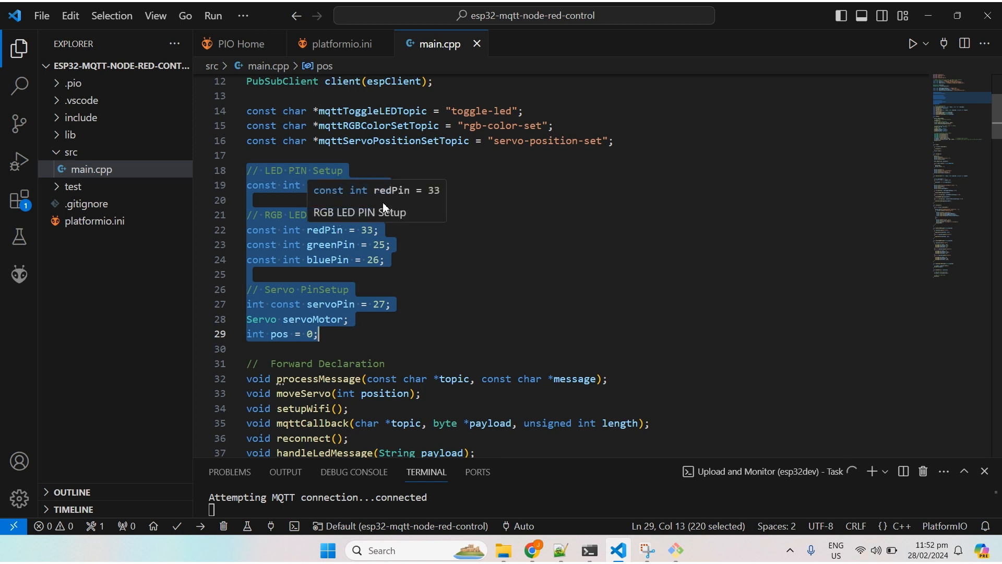
scroll(383, 203, "down", 3)
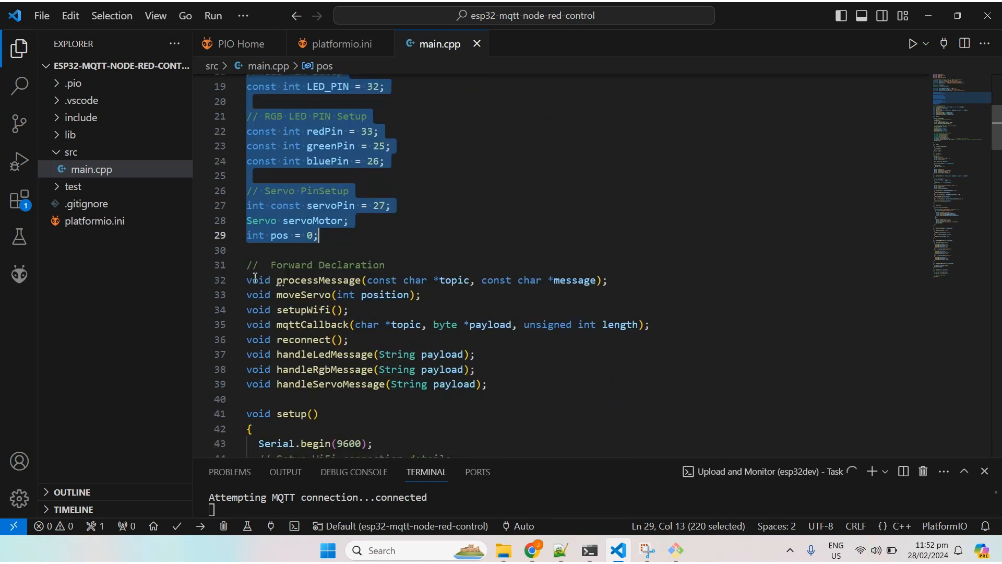
left_click_drag(248, 266, 496, 390)
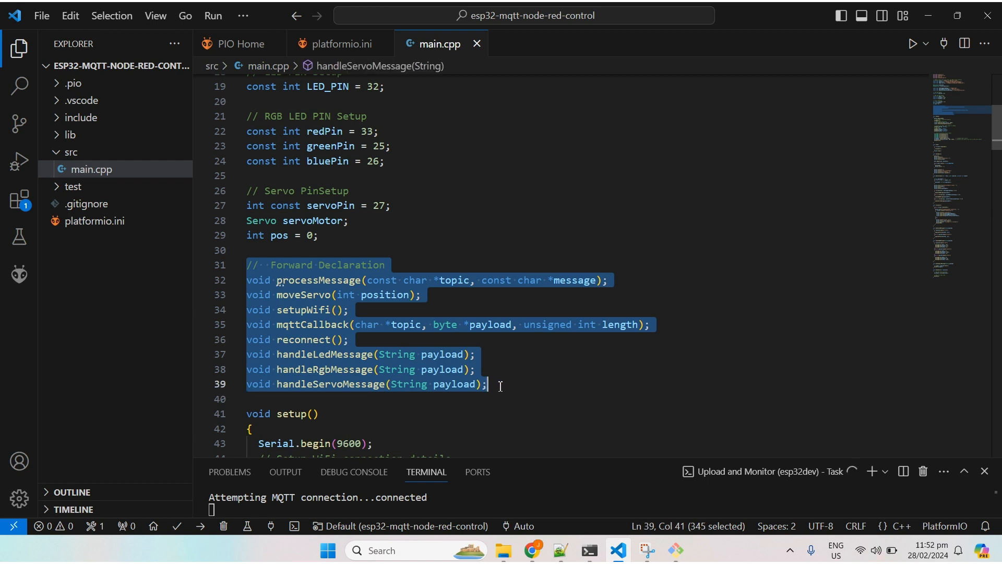
left_click(498, 387)
Examine the start of the setup function, highlighting the Serial.begin and setupWifi calls
scroll(505, 378, "down", 3)
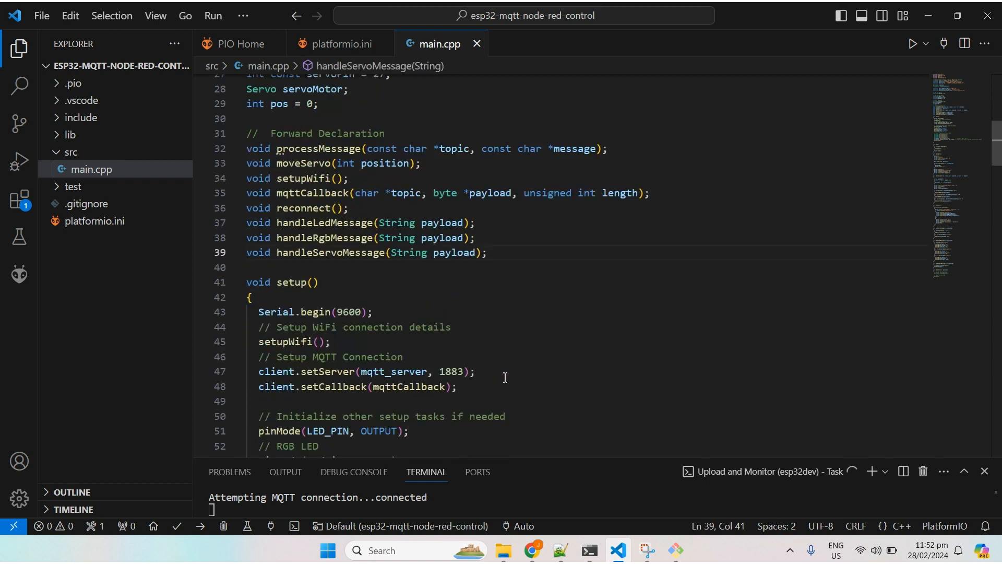
scroll(505, 378, "down", 1)
scroll(505, 375, "down", 1)
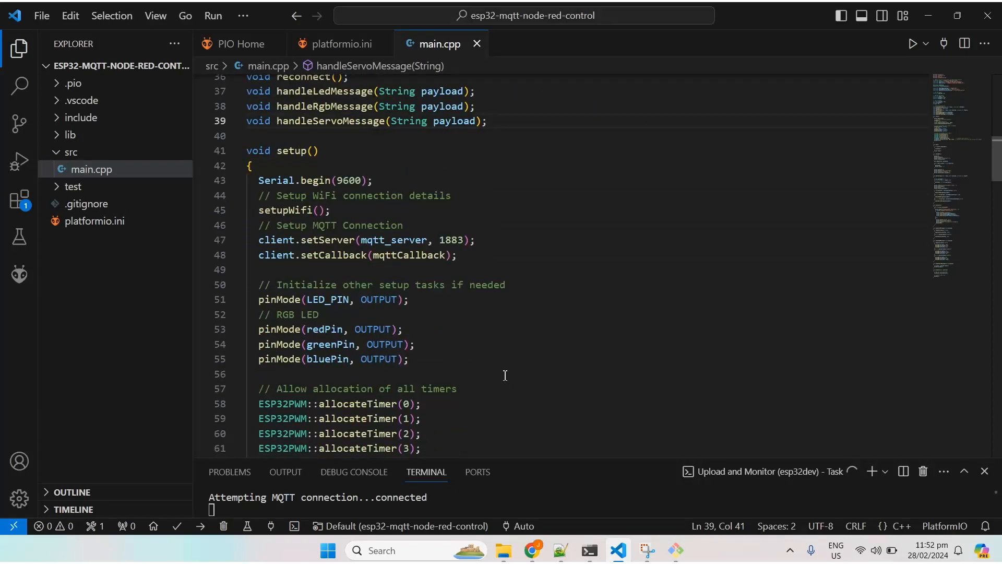
left_click_drag(259, 181, 440, 185)
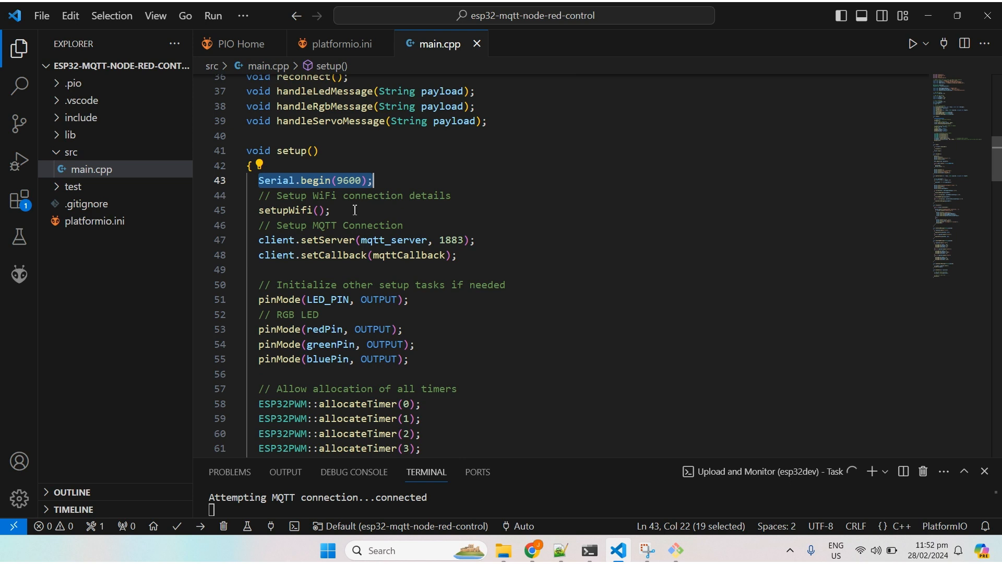
left_click_drag(350, 212, 250, 210)
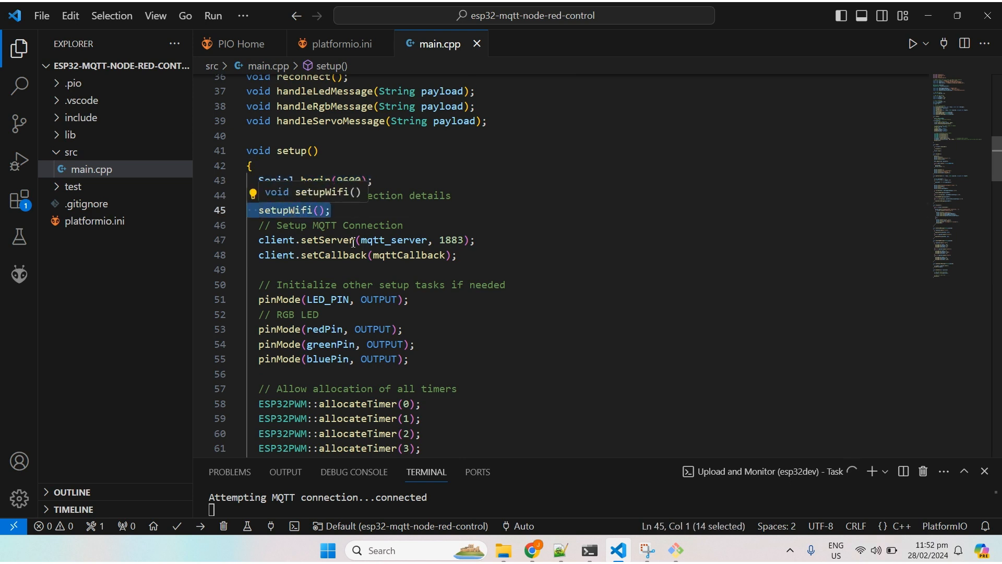
left_click(484, 216)
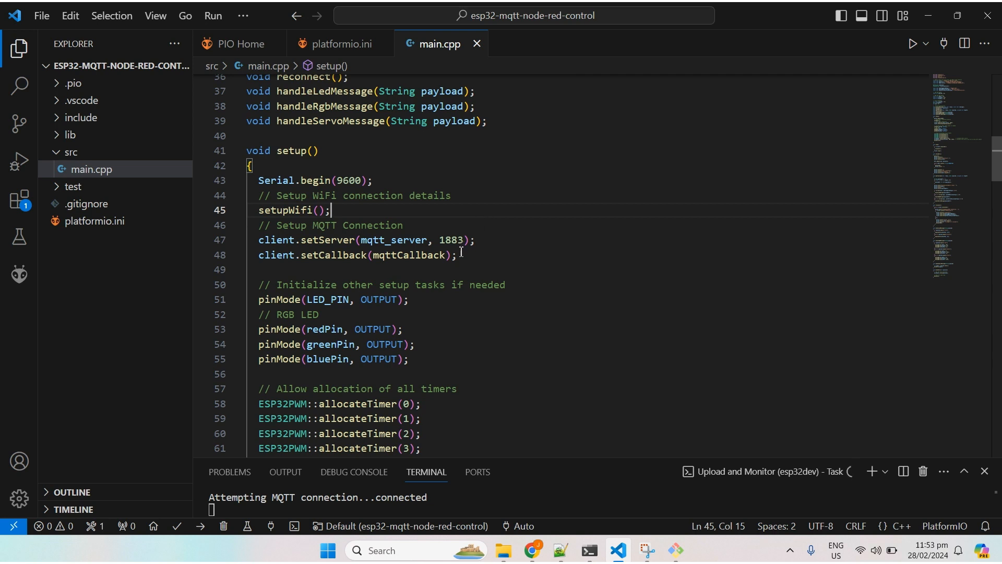
Examine the MQTT setServer and setCallback lines in setup, and highlight the LED and RGB pinMode calls
left_click_drag(458, 255, 248, 226)
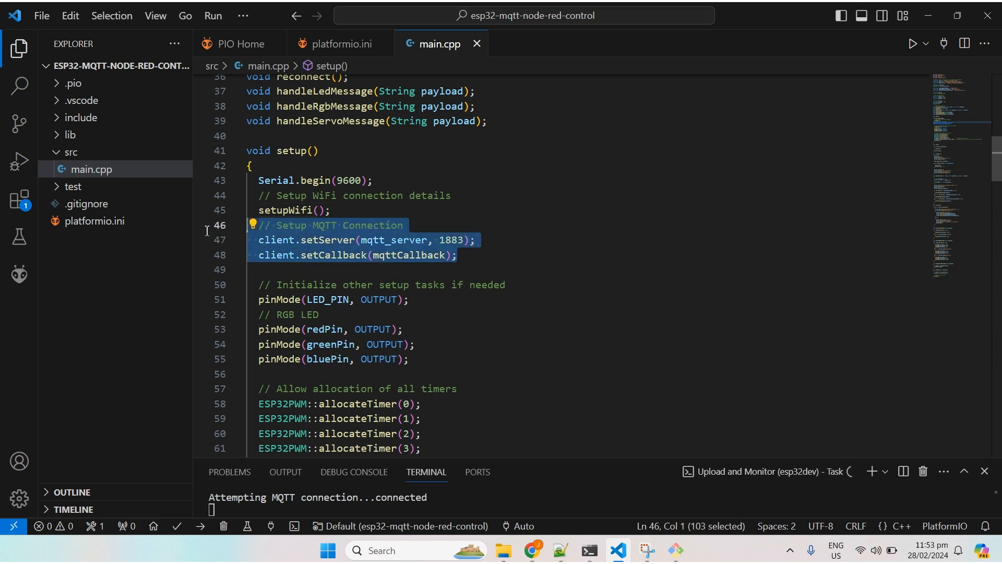
left_click(425, 240)
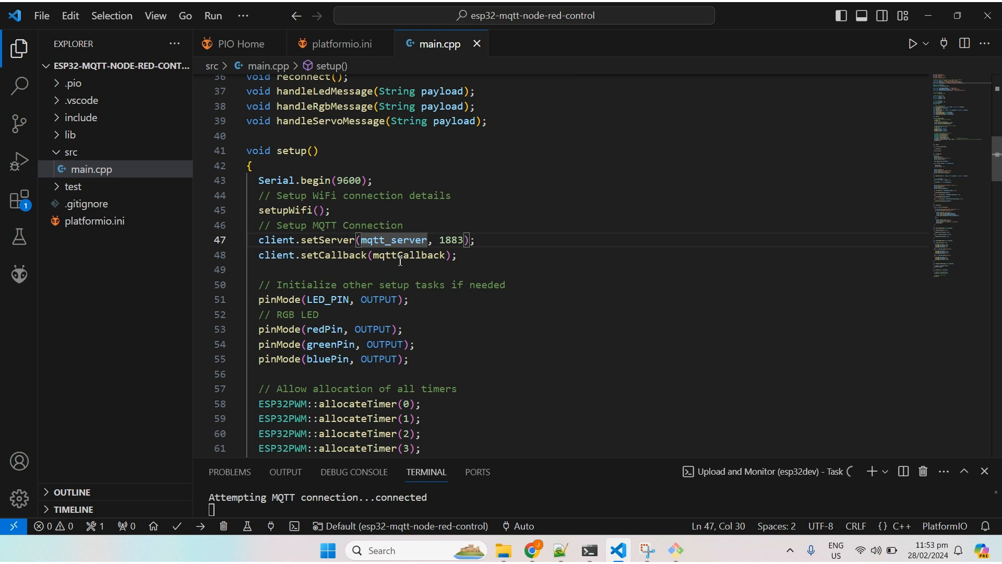
double_click(400, 256)
mouse_move(409, 258)
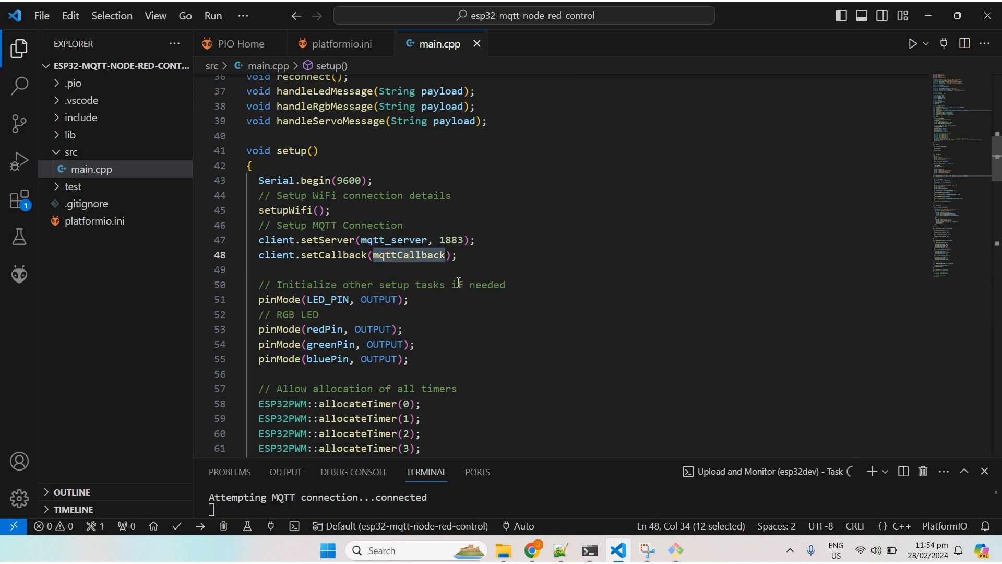
scroll(459, 282, "down", 1)
left_click_drag(444, 291, 276, 218)
Examine the ESP32PWM timer and servo lines in setup, highlighting setPeriodHertz and the servoPin, 500 and 2450 arguments of the attach call
scroll(483, 233, "down", 2)
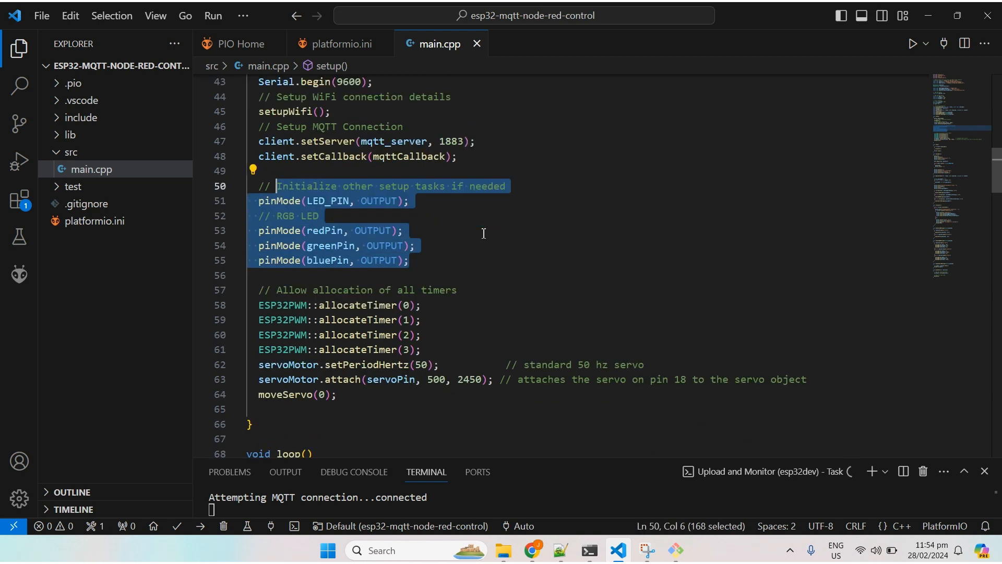
left_click_drag(371, 335, 218, 238)
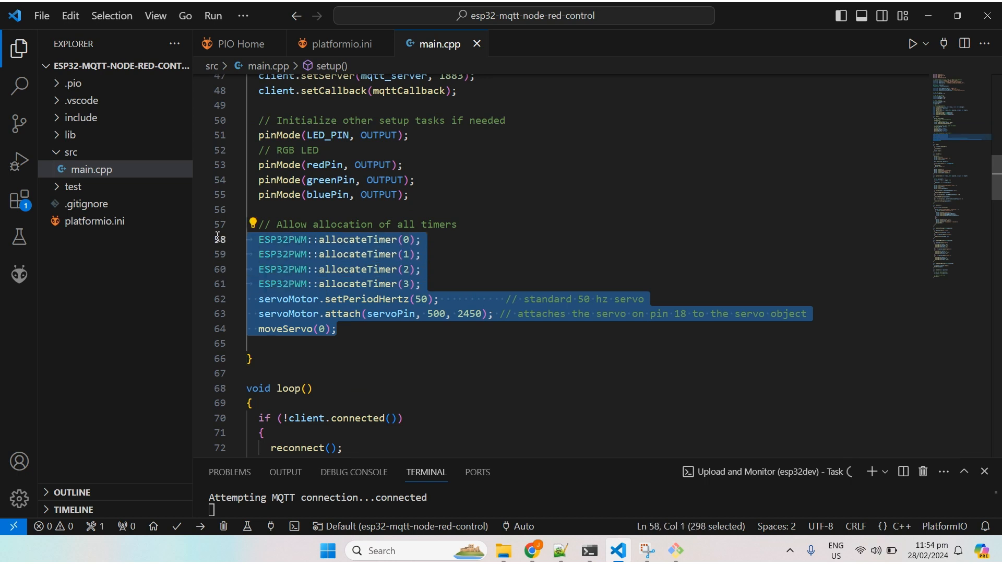
left_click(401, 240)
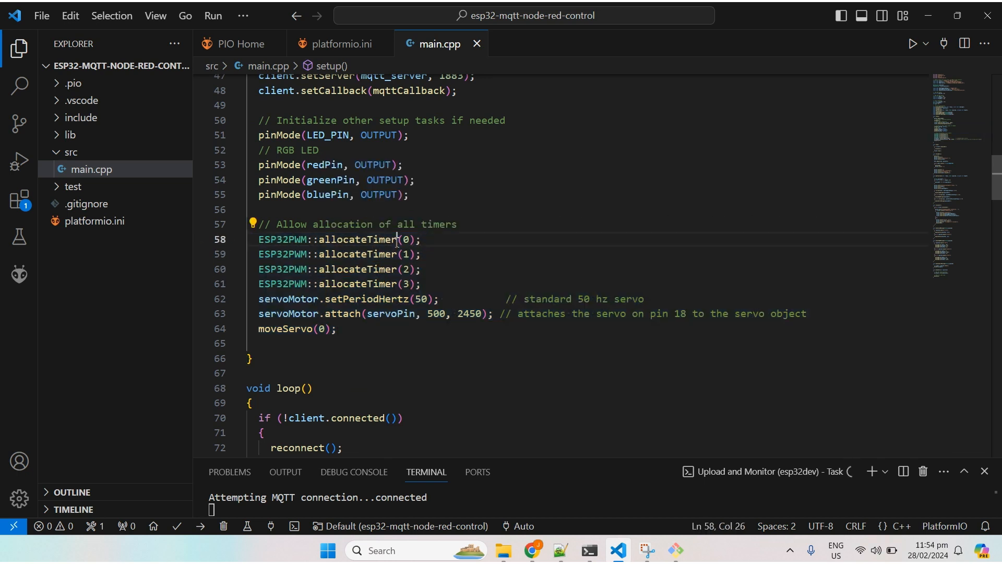
double_click(360, 296)
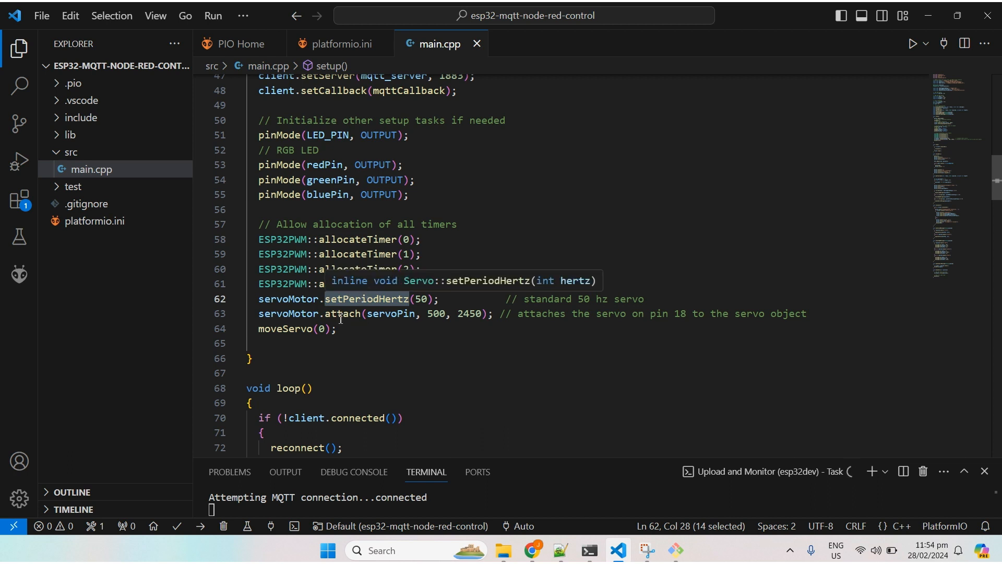
double_click(381, 315)
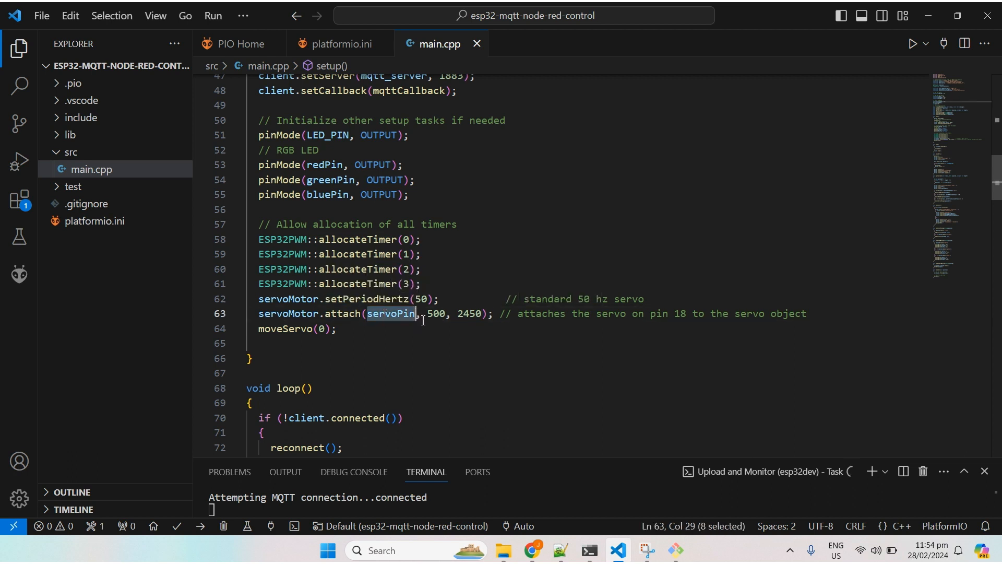
double_click(438, 314)
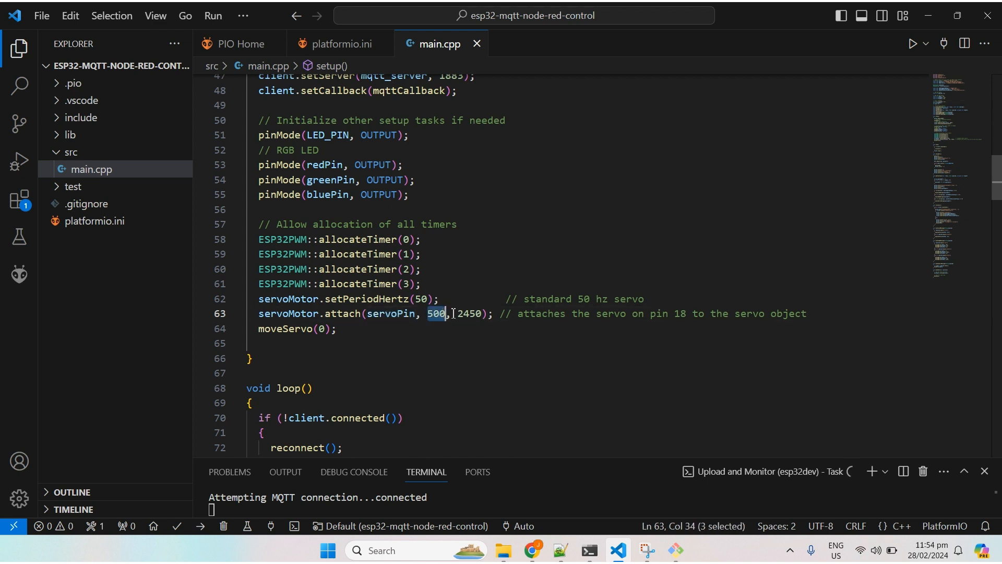
double_click(469, 314)
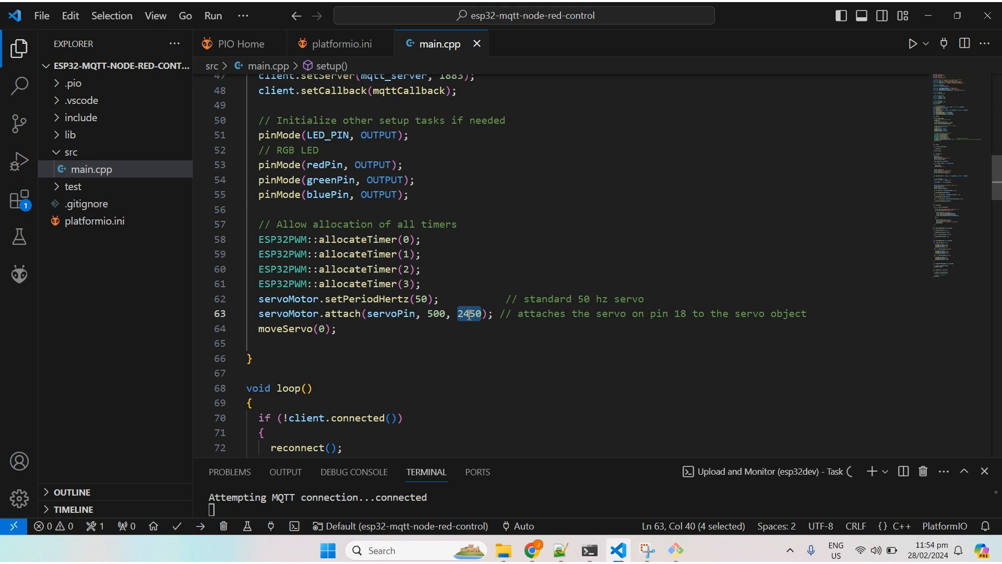
Highlight the loop function, and examine its client.connected check, reconnect call and client.loop call
scroll(470, 315, "down", 4)
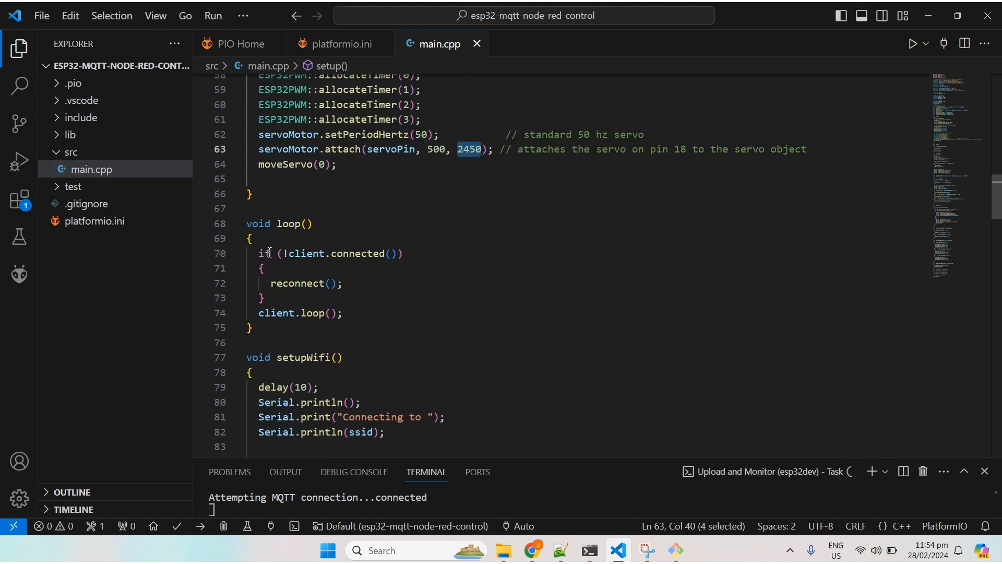
left_click_drag(253, 327, 235, 229)
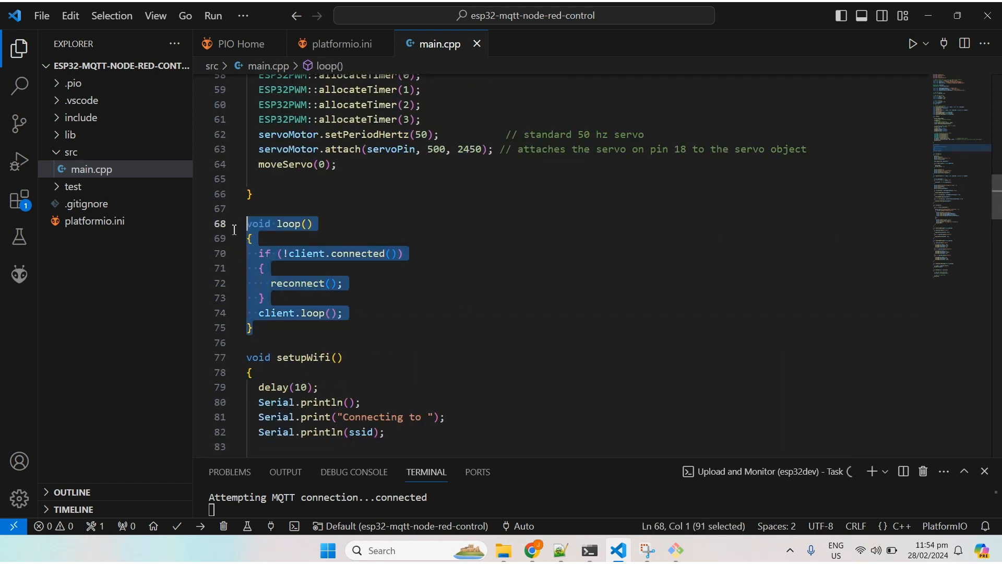
left_click(346, 254)
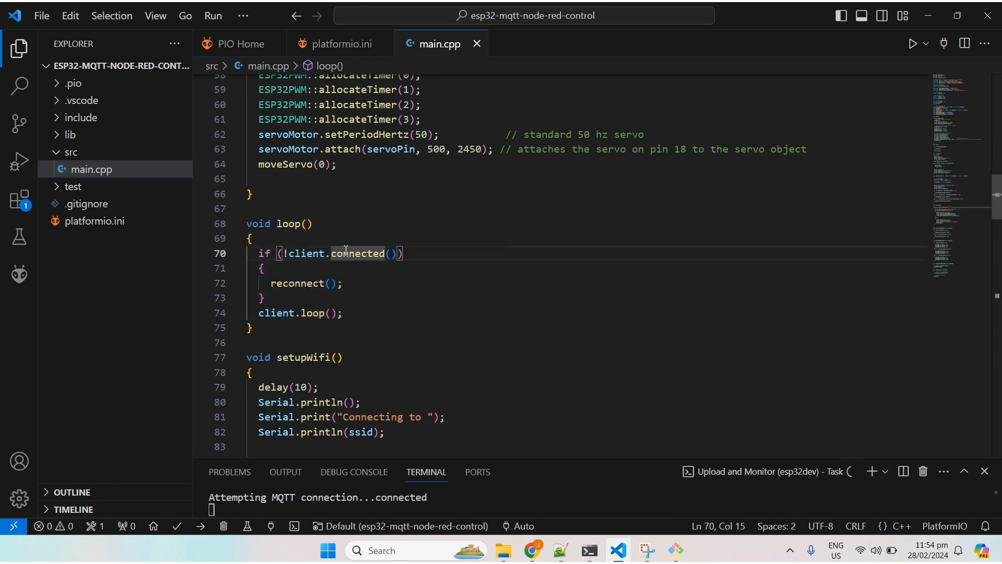
double_click(345, 254)
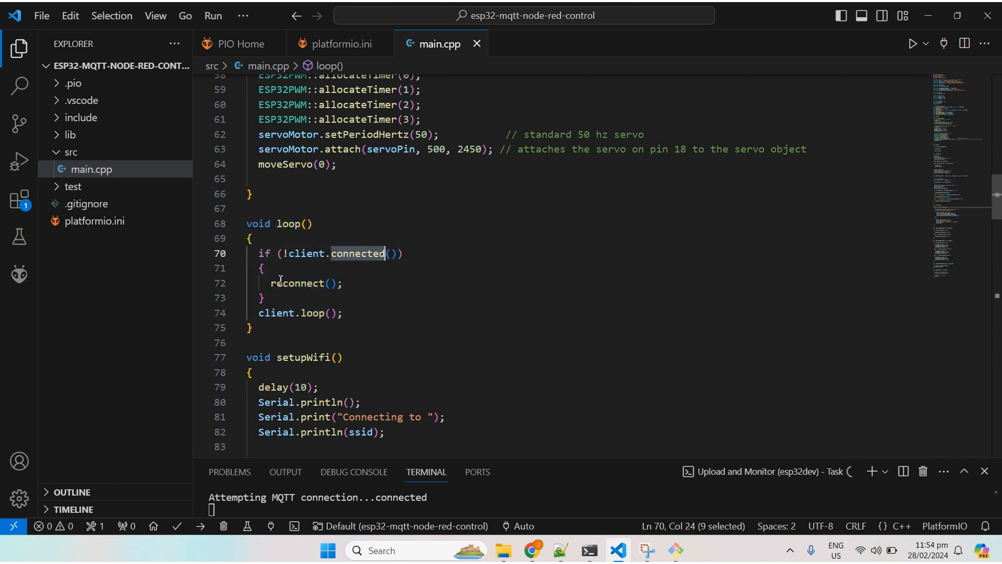
left_click_drag(270, 283, 399, 288)
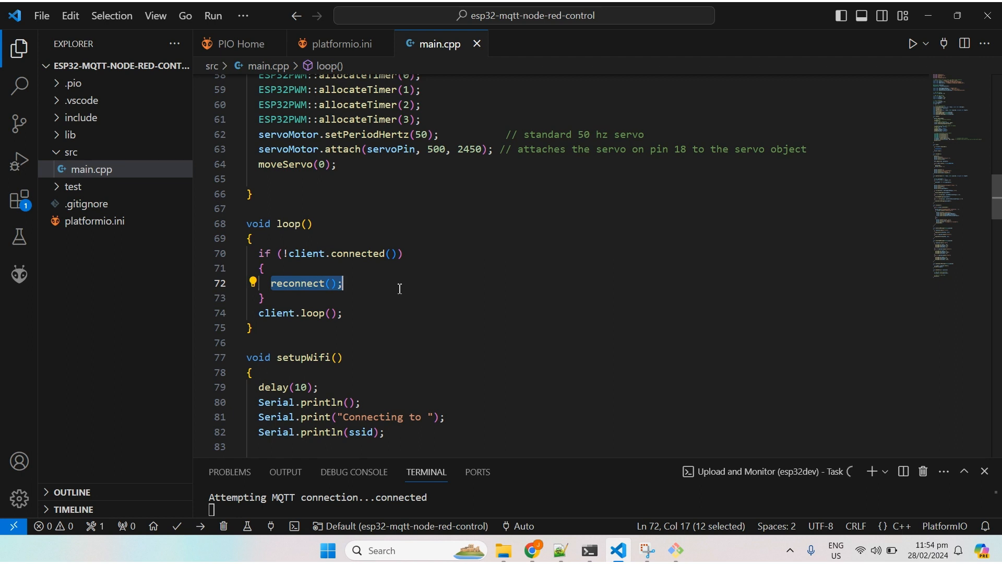
left_click_drag(360, 313, 220, 309)
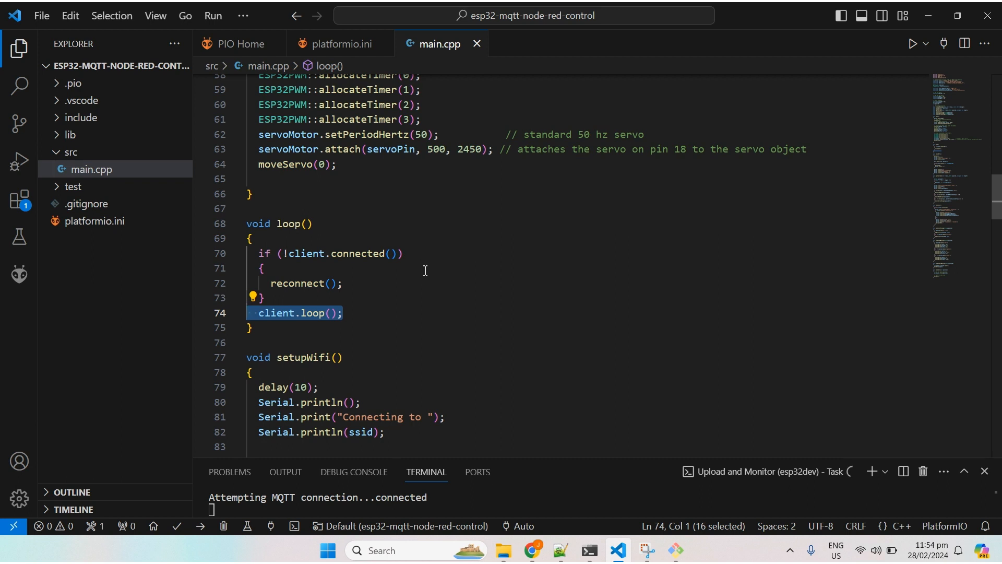
Highlight the setupWifi function, and examine its WiFi.begin arguments and the while loop that waits for WL_CONNECTED
scroll(426, 270, "down", 5)
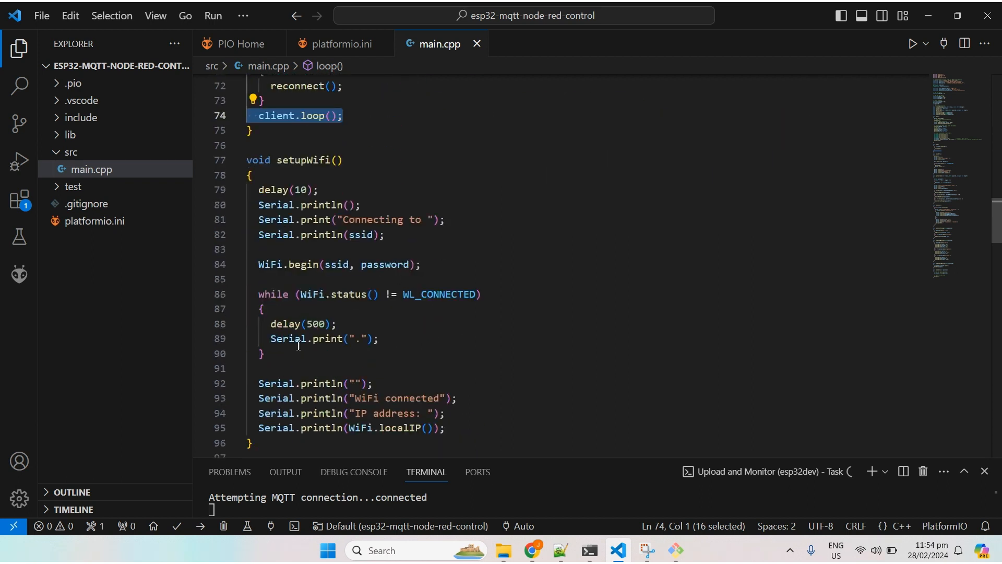
left_click_drag(254, 444, 242, 162)
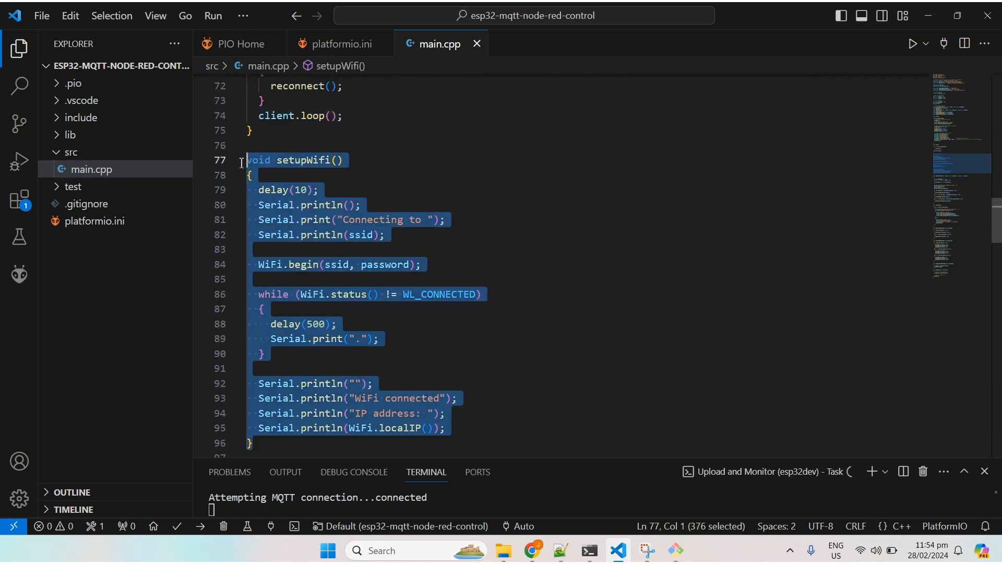
left_click(319, 174)
left_click(334, 264)
double_click(372, 264)
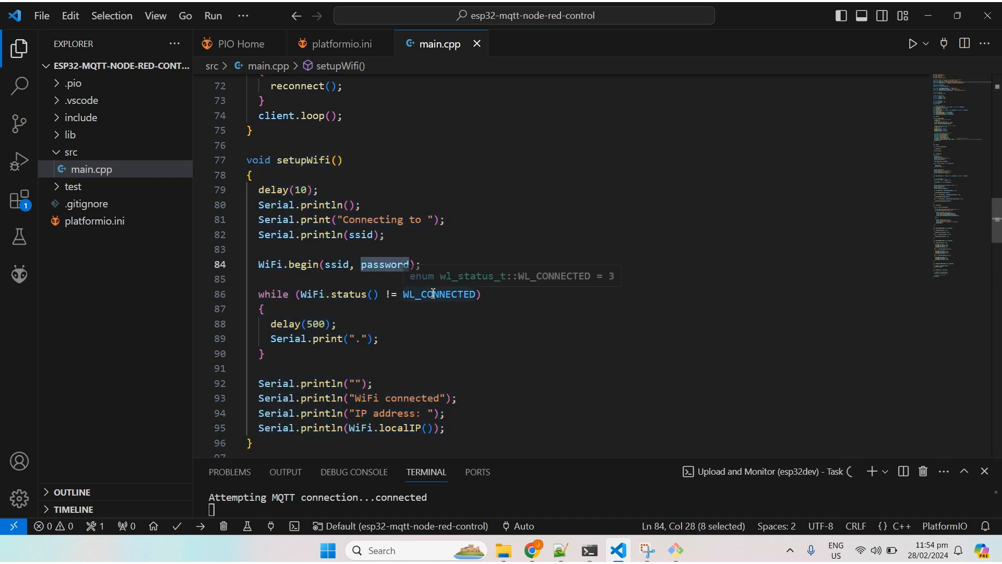
left_click_drag(281, 357, 222, 293)
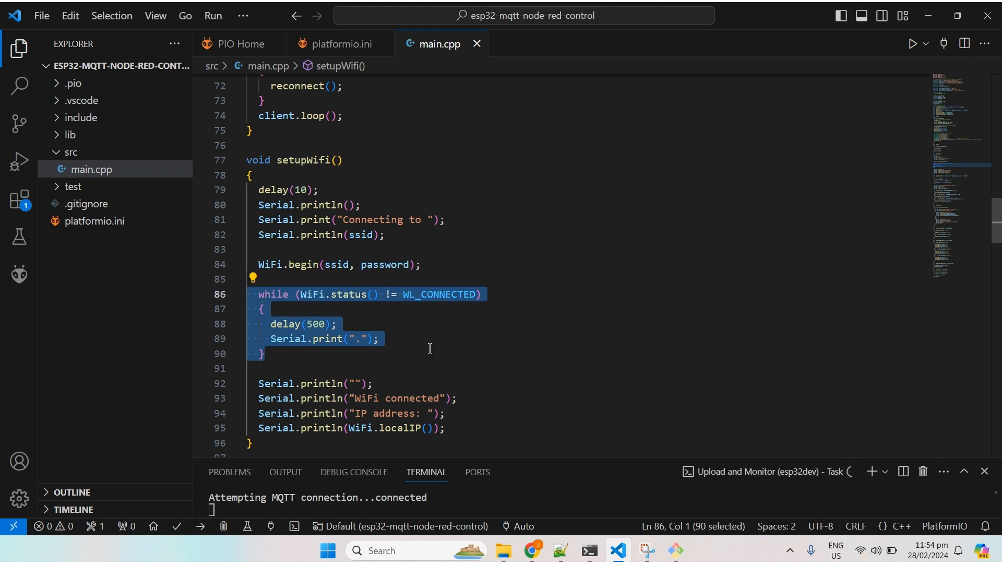
Examine the start of the mqttCallback function, highlighting its payload parameter and the payloadStr variable
scroll(431, 348, "down", 6)
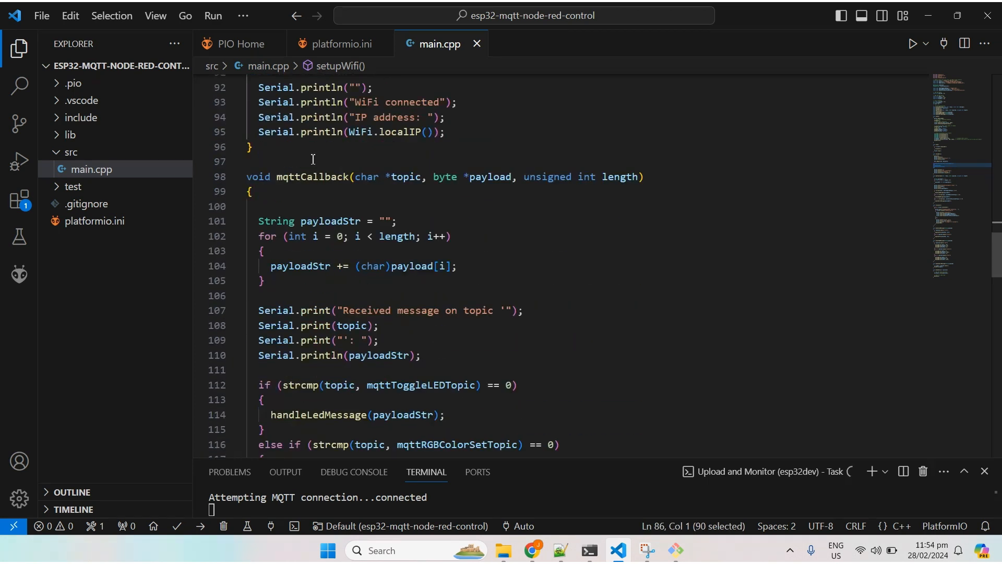
scroll(342, 221, "down", 1)
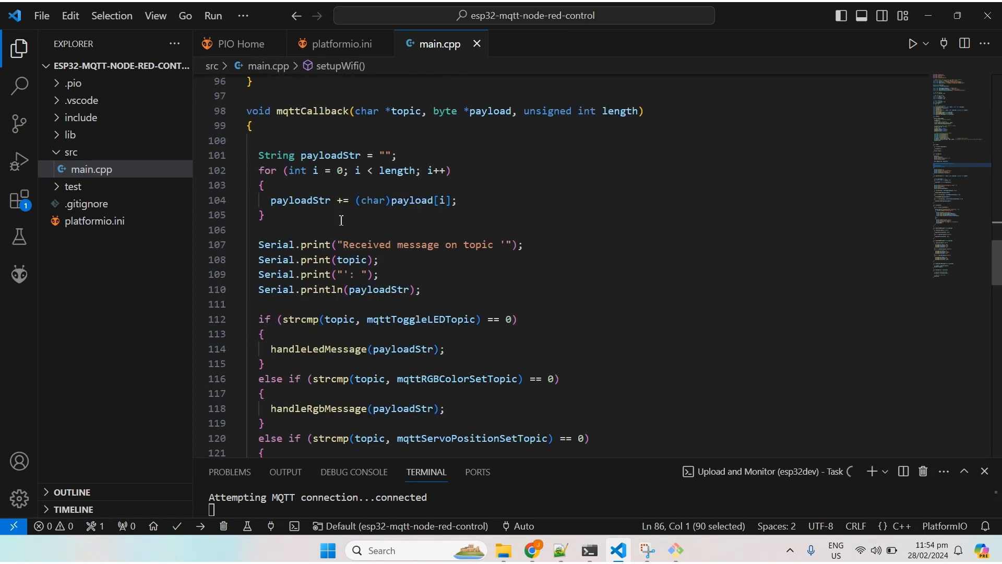
scroll(344, 213, "up", 1)
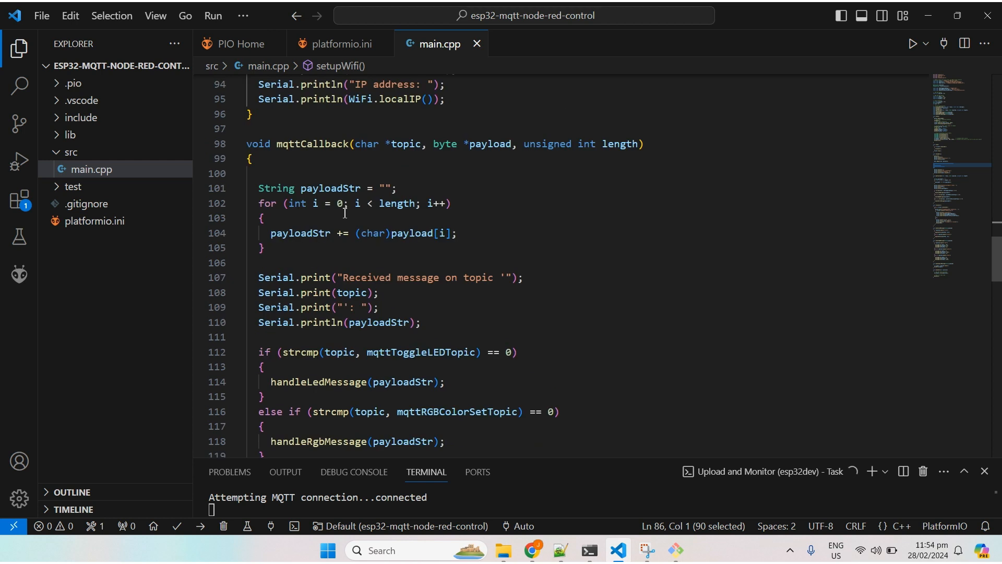
double_click(477, 144)
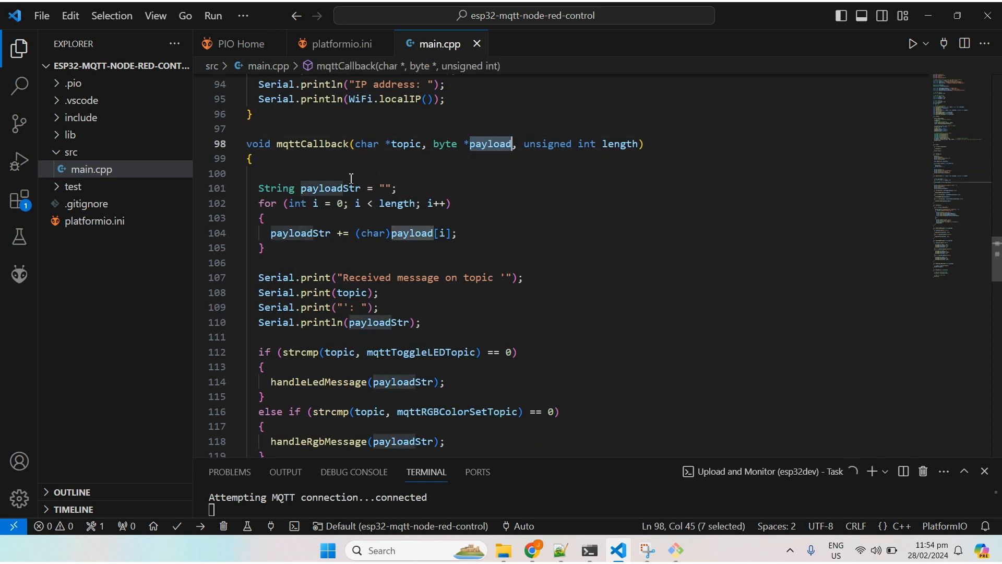
double_click(323, 187)
scroll(401, 263, "down", 1)
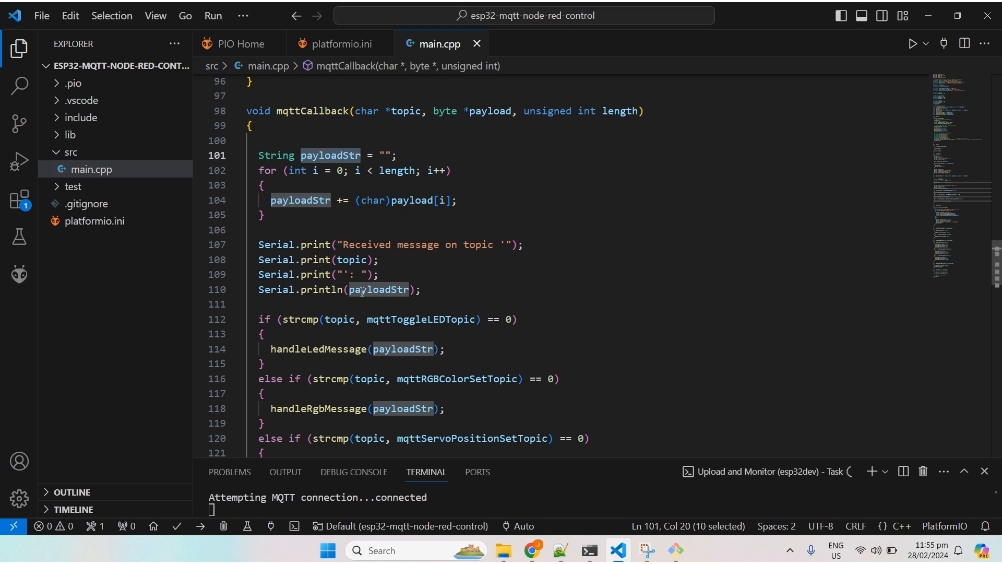
Examine the topic comparisons in mqttCallback, highlighting the handleLedMessage, handleRgbMessage and handleServoMessage calls
double_click(337, 319)
scroll(397, 282, "down", 2)
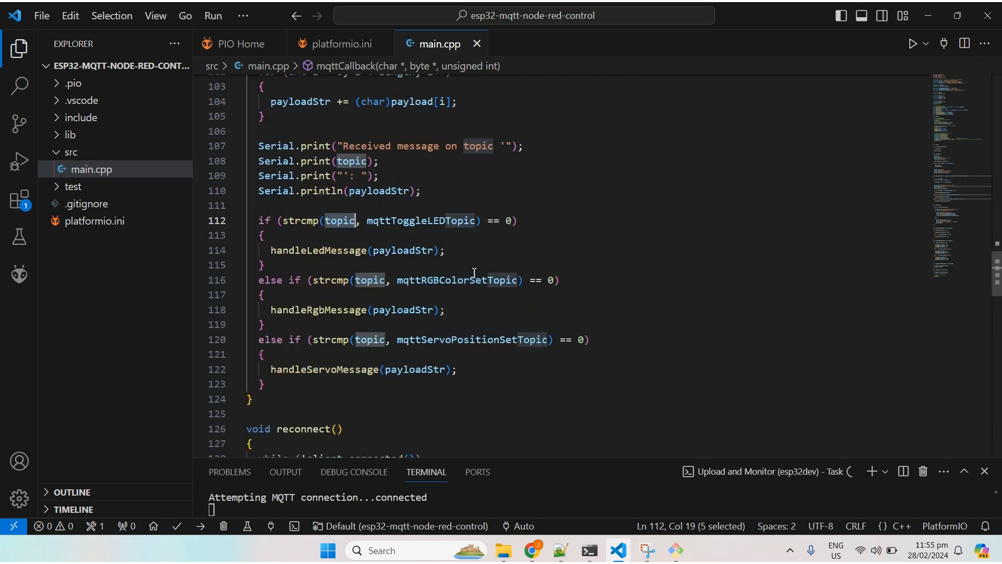
left_click_drag(446, 250, 250, 250)
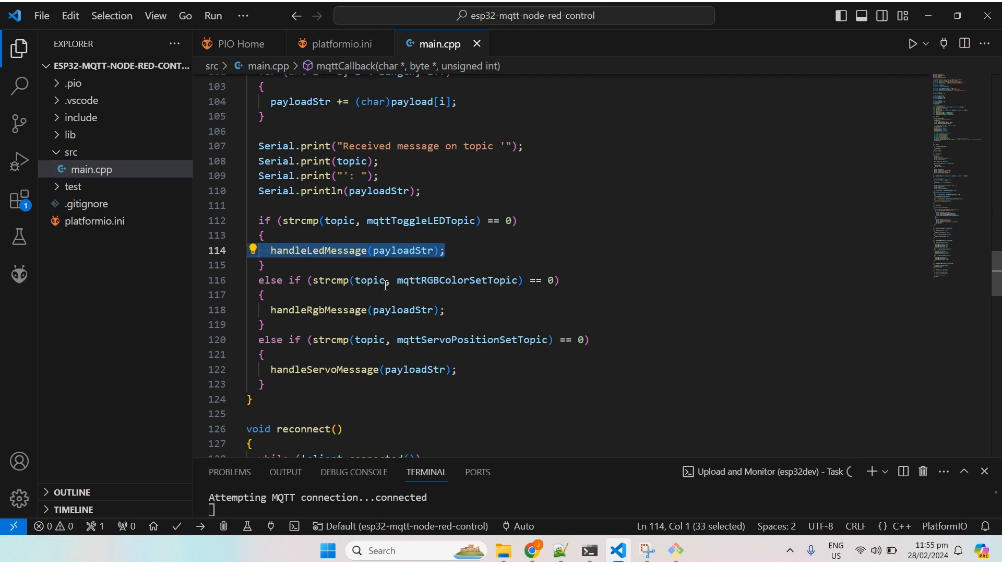
left_click_drag(266, 310, 485, 312)
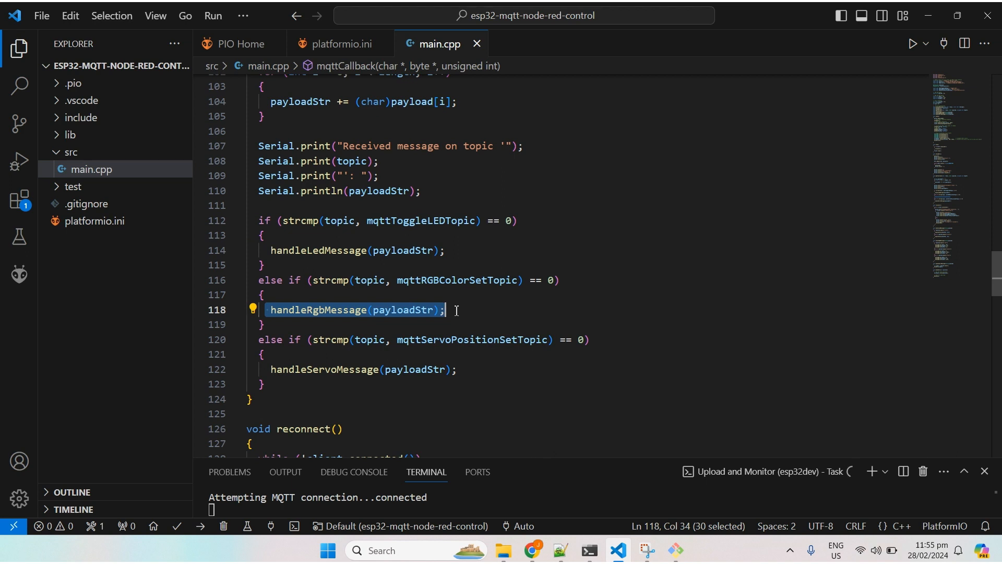
left_click_drag(270, 310, 548, 311)
left_click_drag(266, 370, 458, 370)
Examine the reconnect function, highlighting the client.connect condition for ESP32Client and the three client.subscribe lines
scroll(497, 369, "down", 5)
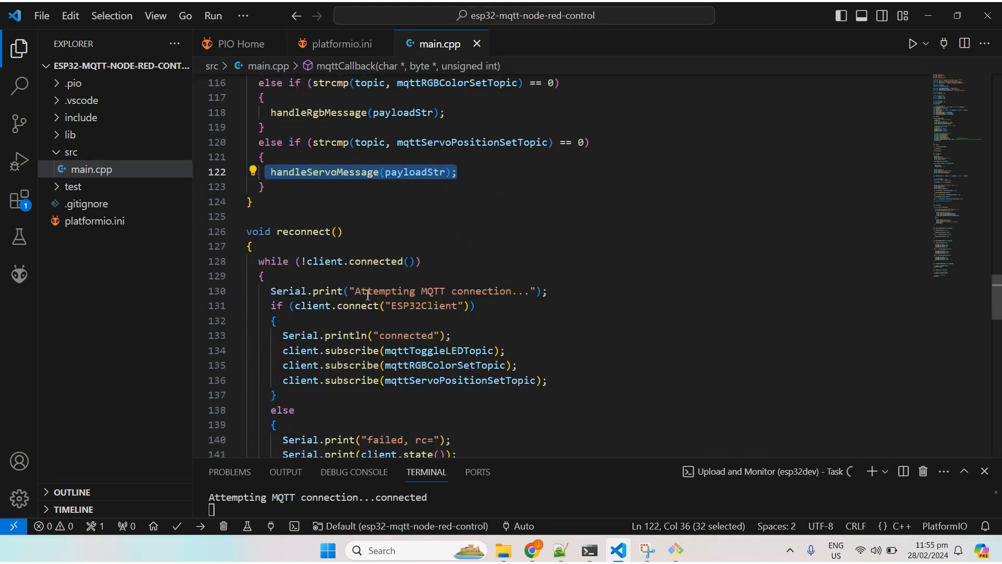
left_click_drag(254, 246, 247, 231)
scroll(343, 317, "down", 3)
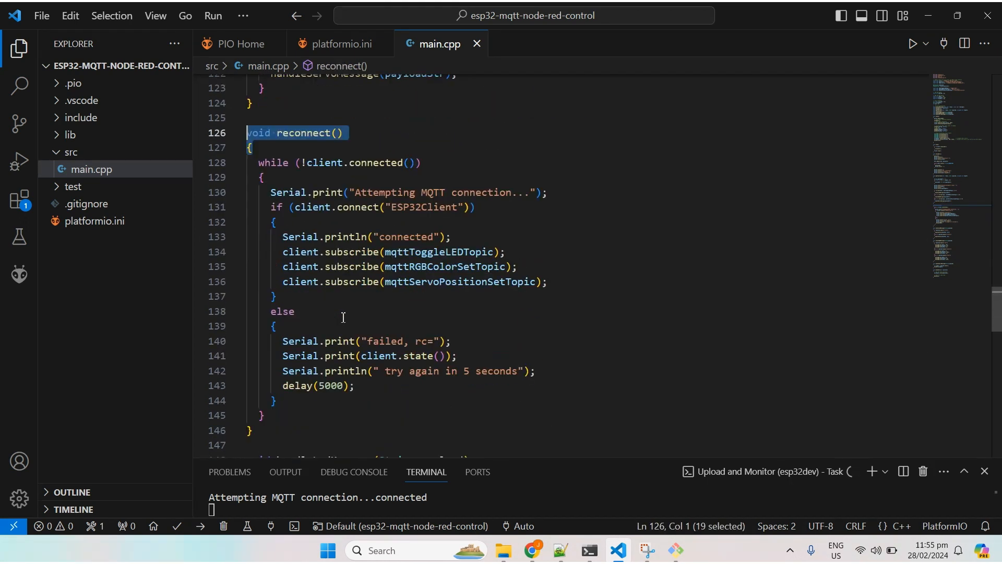
left_click_drag(259, 168, 277, 221)
left_click(287, 221)
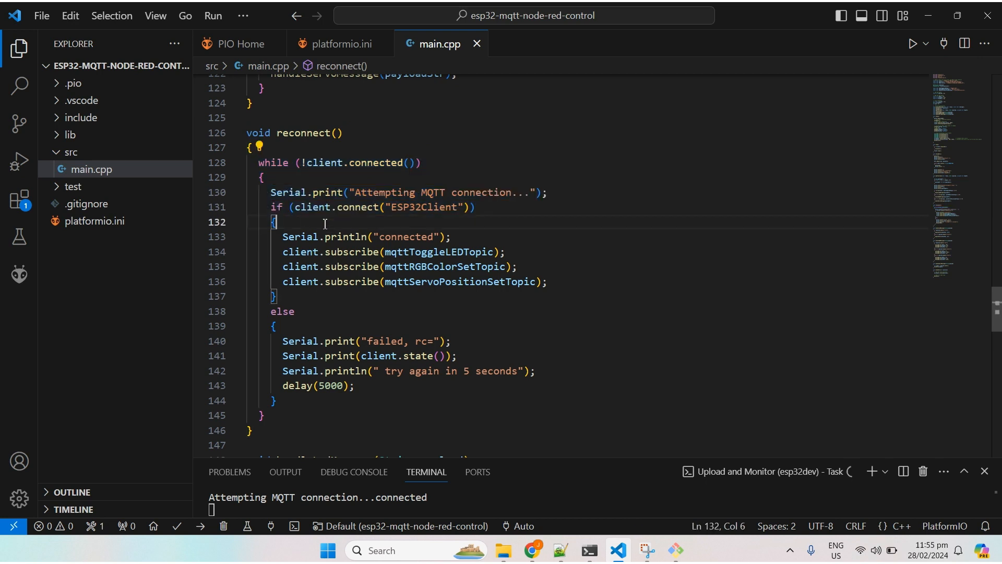
key("shift+Up")
key("shift+Home")
key("shift+Home")
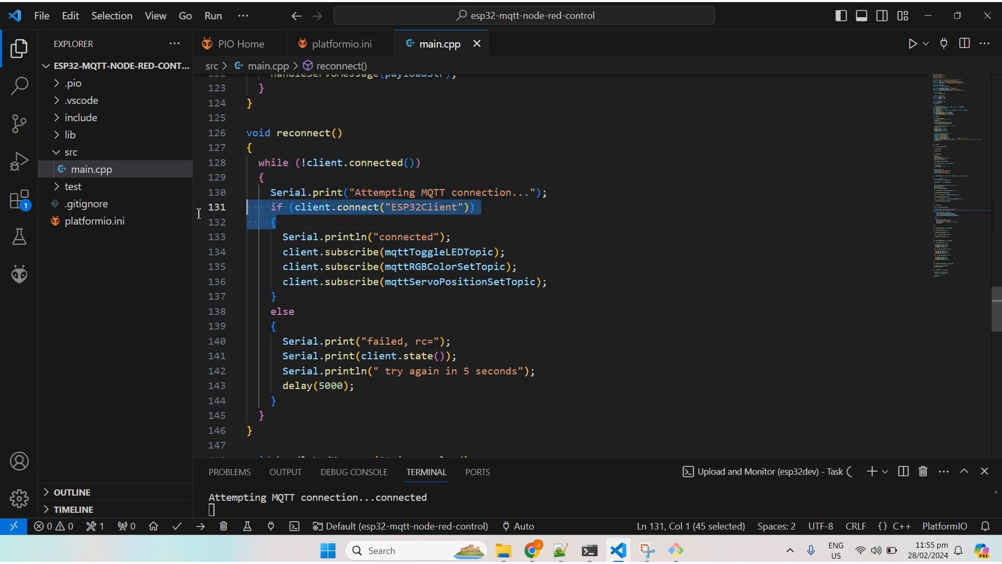
left_click_drag(277, 252, 557, 279)
Examine the handleLedMessage function, highlighting the digitalWrite line that sets LED_PIN to HIGH and checking the LOW branch
scroll(557, 279, "down", 6)
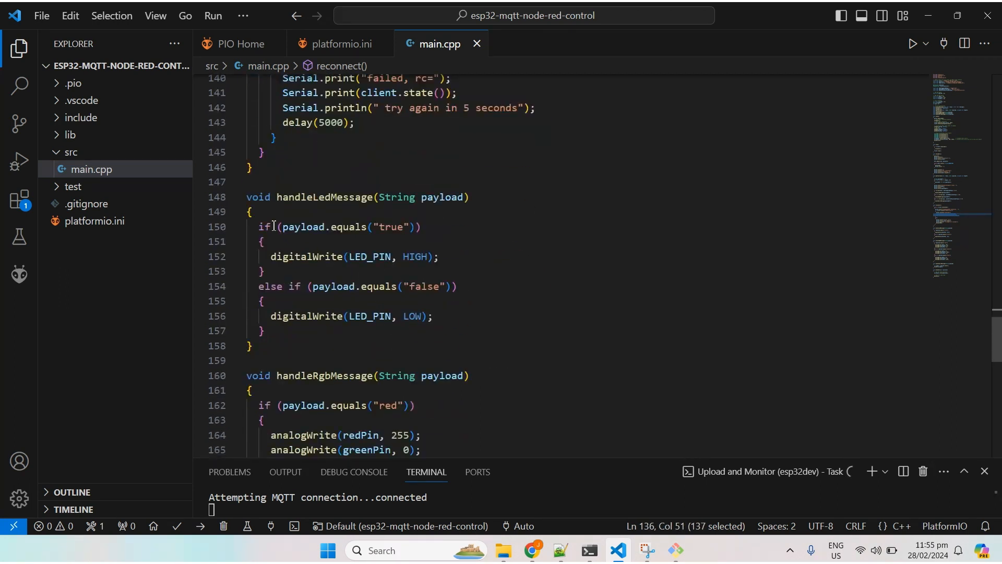
left_click(282, 226)
left_click(324, 218)
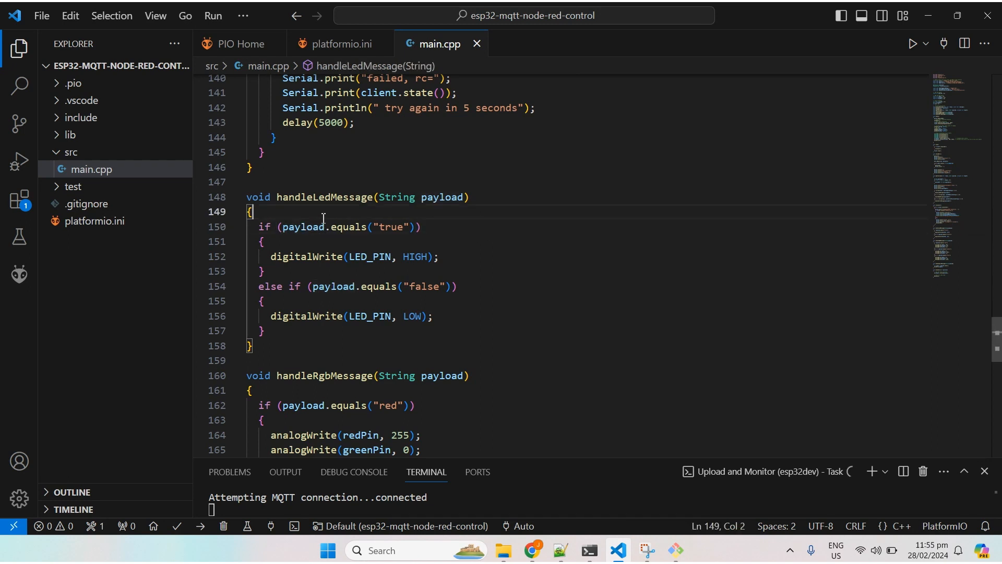
double_click(391, 234)
left_click_drag(265, 257, 460, 256)
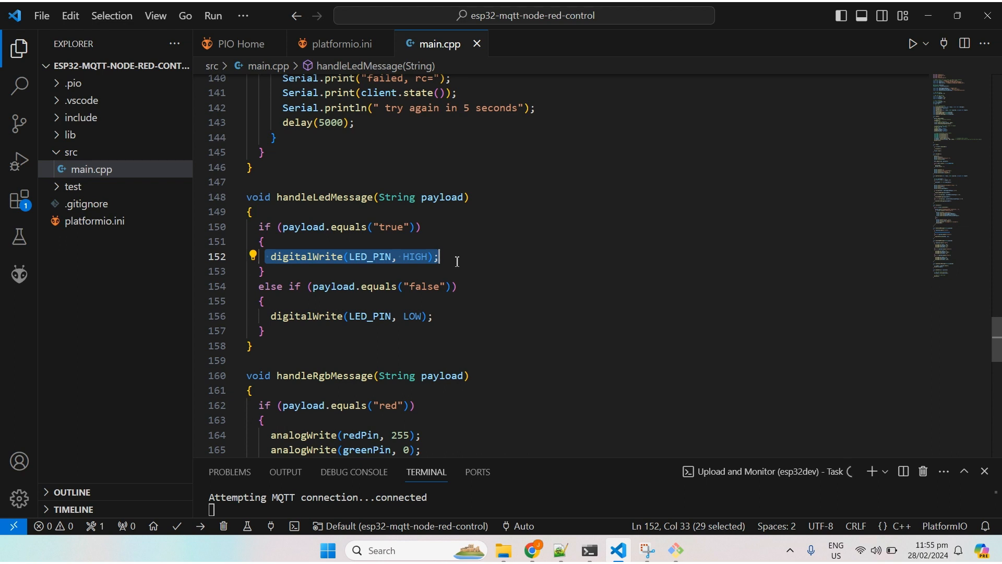
left_click_drag(442, 316, 248, 330)
Examine the handleRgbMessage function, highlighting its name, the red, green and blue comparisons and the three analogWrite lines of the red branch
scroll(371, 277, "down", 2)
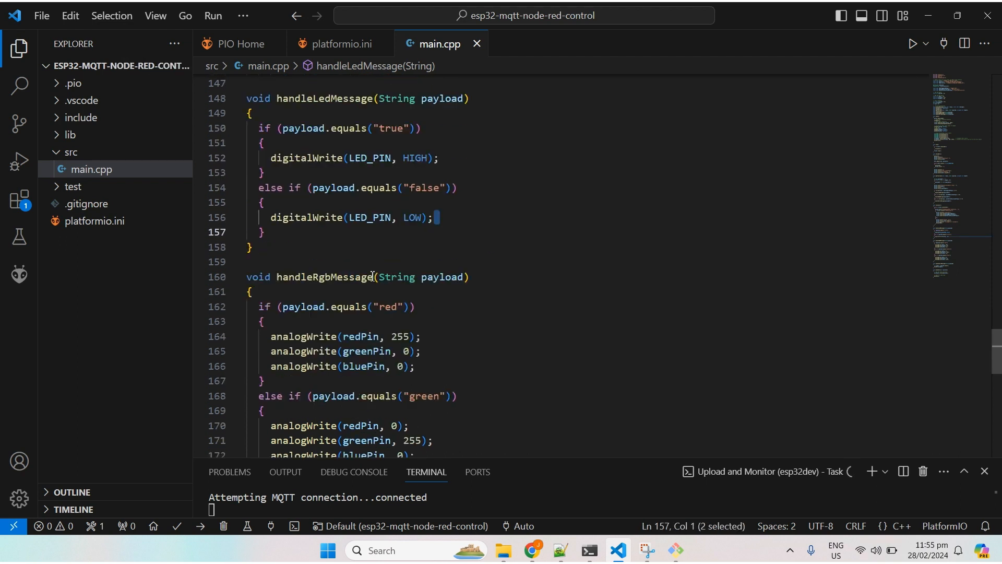
scroll(372, 276, "down", 1)
double_click(322, 212)
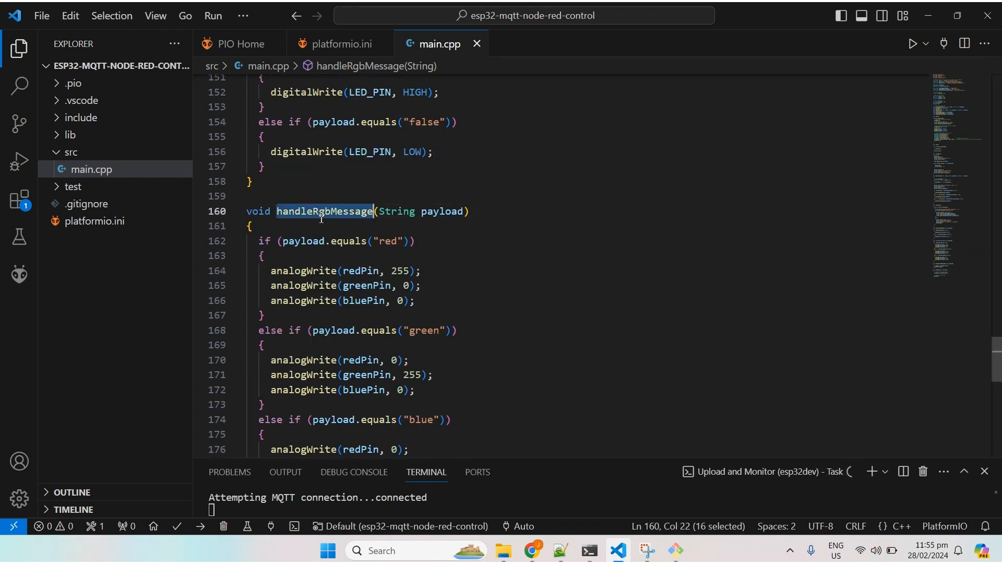
scroll(421, 256, "down", 1)
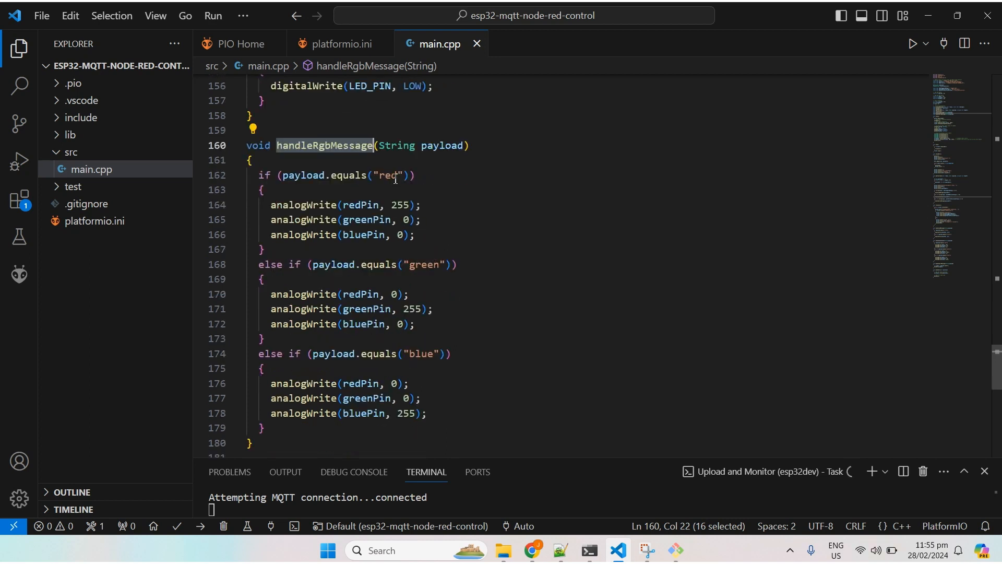
left_click(396, 179)
left_click(420, 265)
left_click(429, 354)
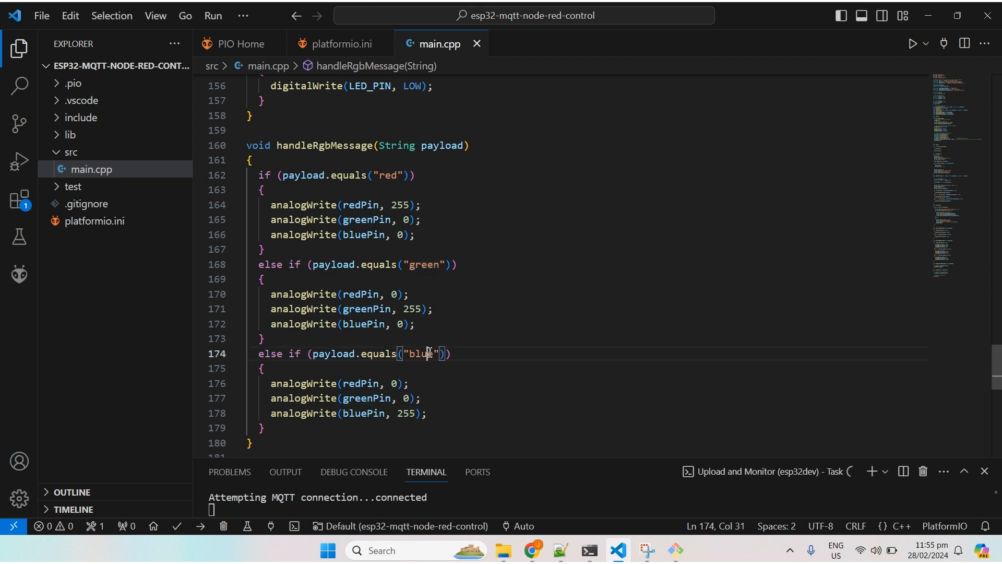
double_click(429, 354)
left_click_drag(435, 235, 246, 204)
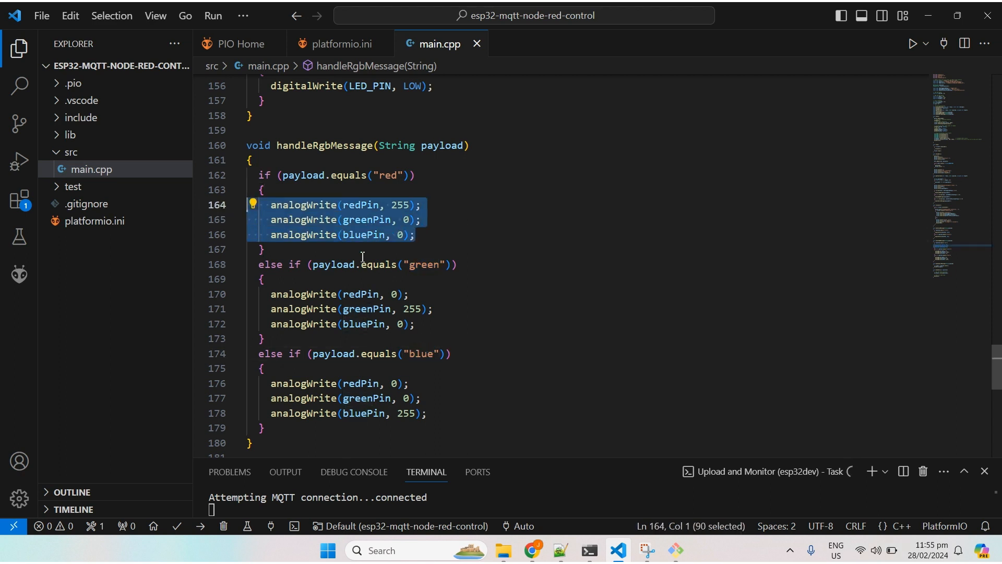
Examine the handleServoMessage function and switch to Chrome to look at the Set Servo Position slider on the Home dashboard
scroll(363, 257, "down", 5)
scroll(367, 257, "down", 2)
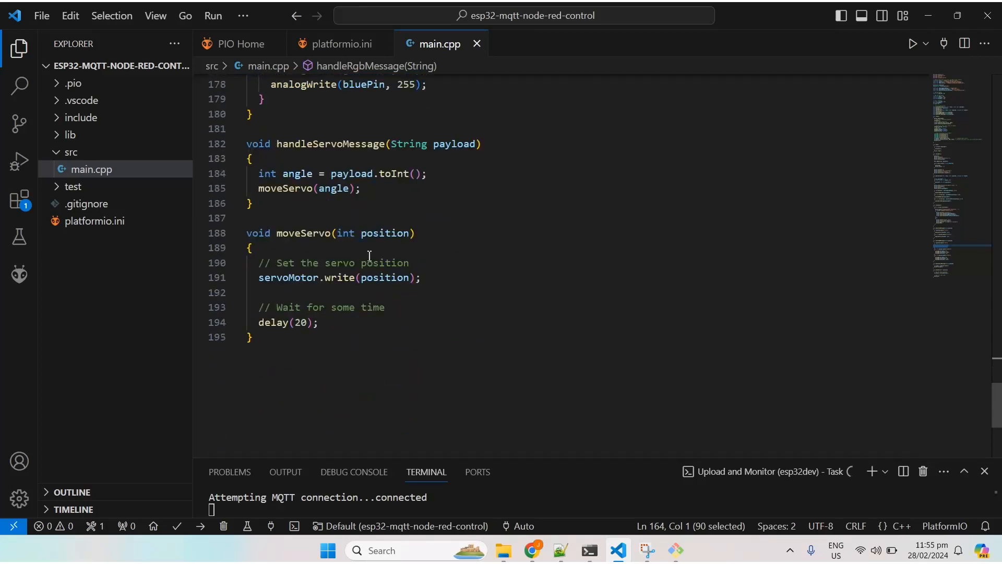
left_click_drag(264, 204, 234, 152)
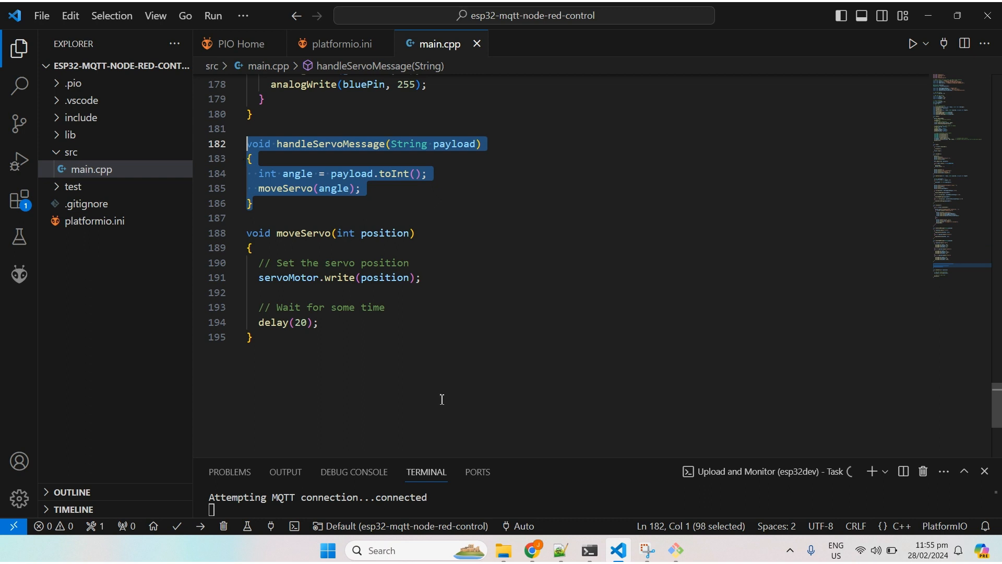
left_click(533, 550)
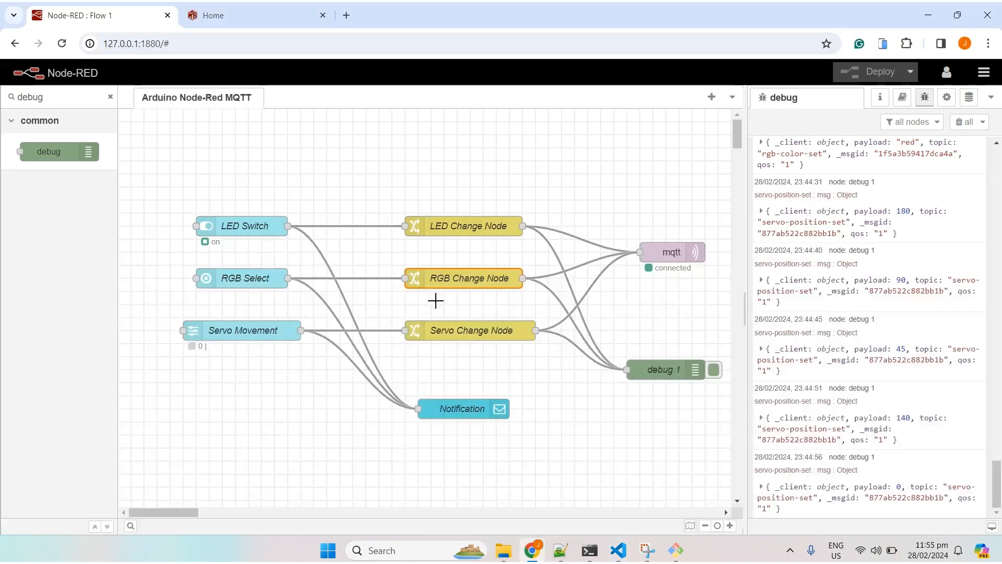
left_click(245, 15)
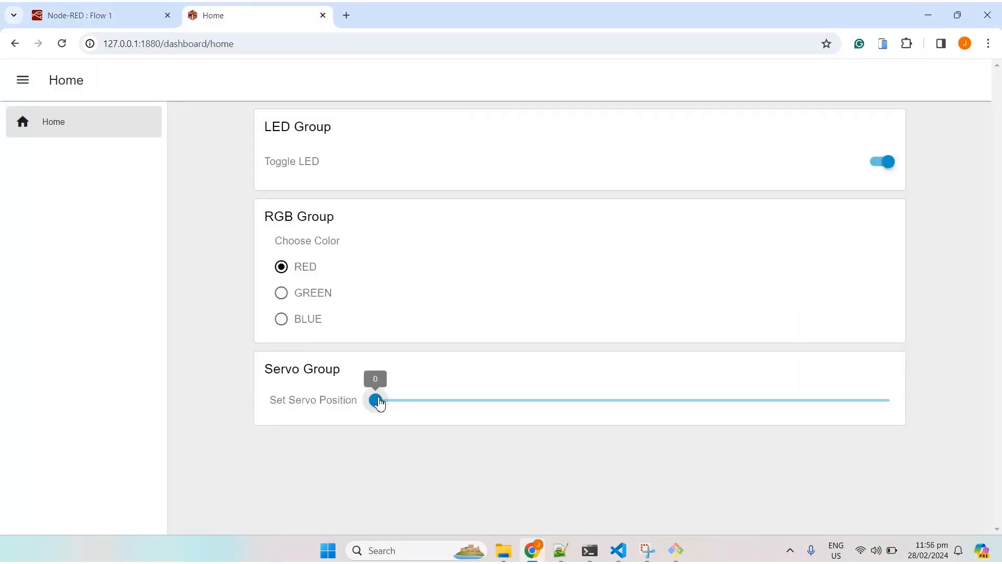
Return to main.cpp in VS Code and examine the moveServo function, highlighting the servoMotor write call and the delay(20) line
key("alt+Tab")
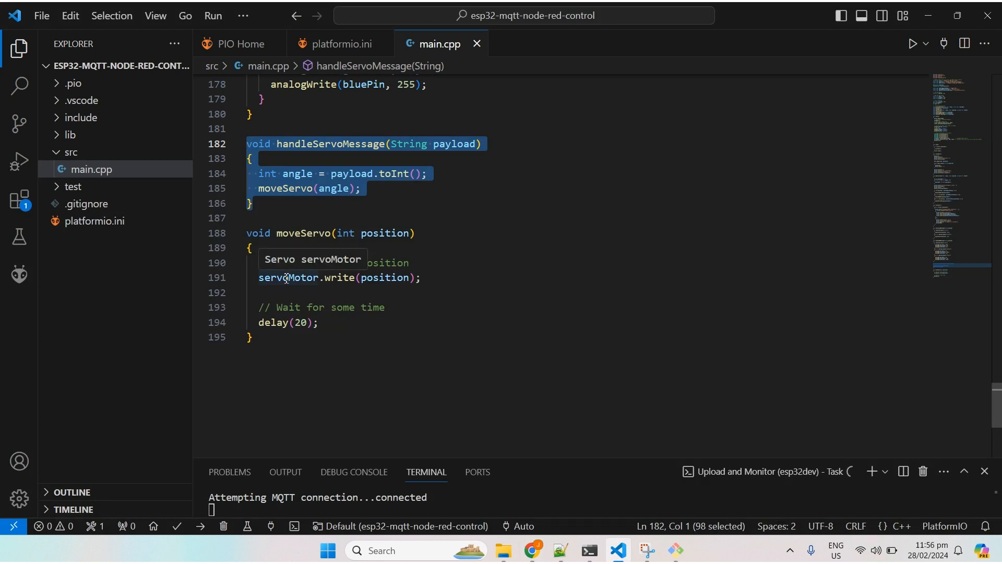
double_click(341, 278)
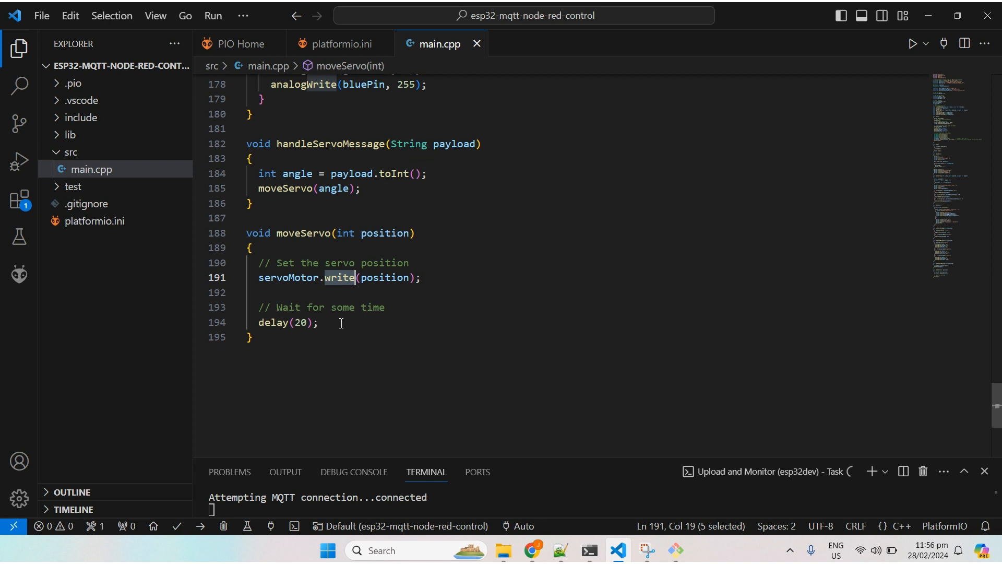
left_click_drag(341, 323, 233, 313)
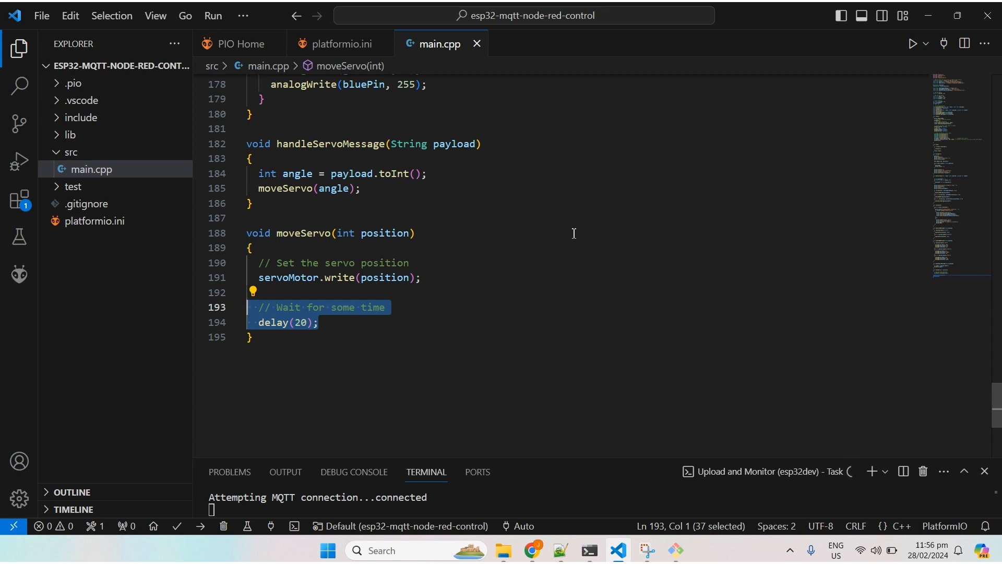
Look over the Home dashboard and the Arduino Node-Red MQTT flow in Chrome, and collapse the dashboard's navigation sidebar
left_click(529, 556)
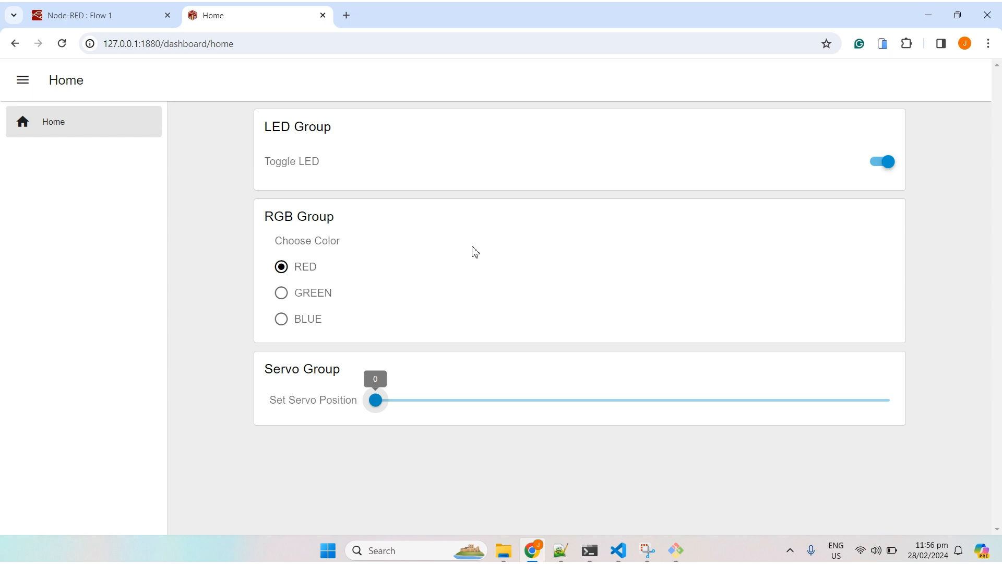
left_click(450, 440)
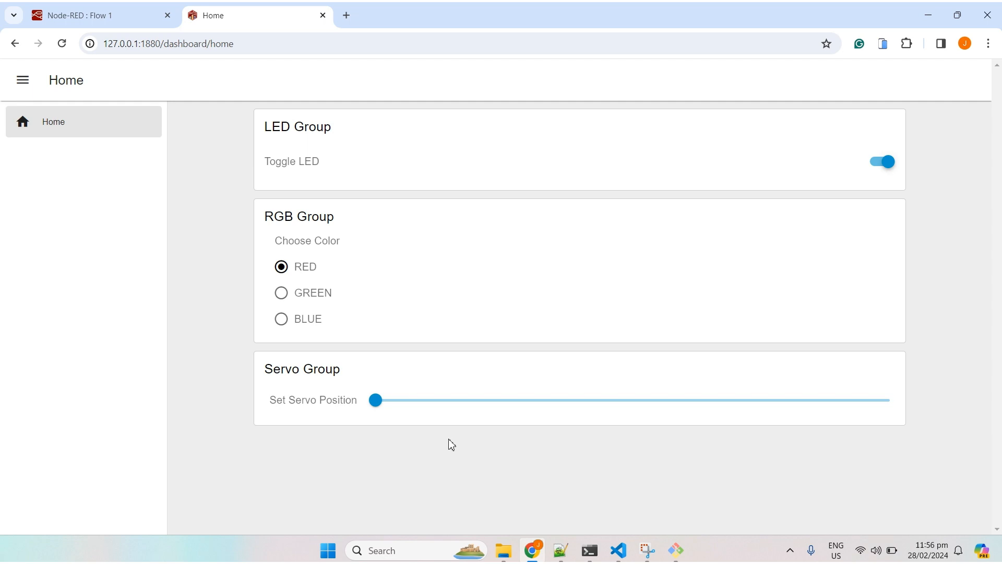
left_click(52, 14)
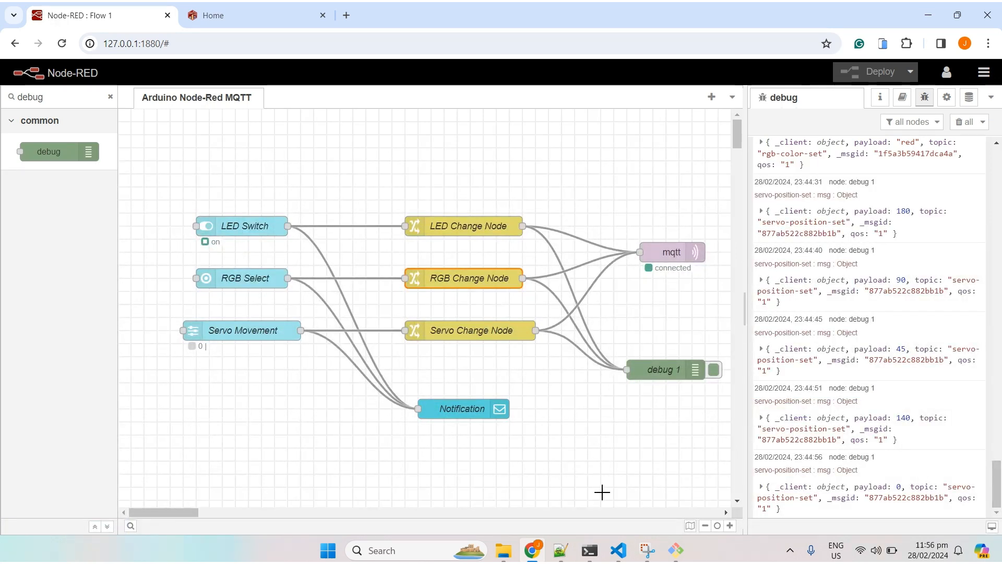
mouse_move(616, 541)
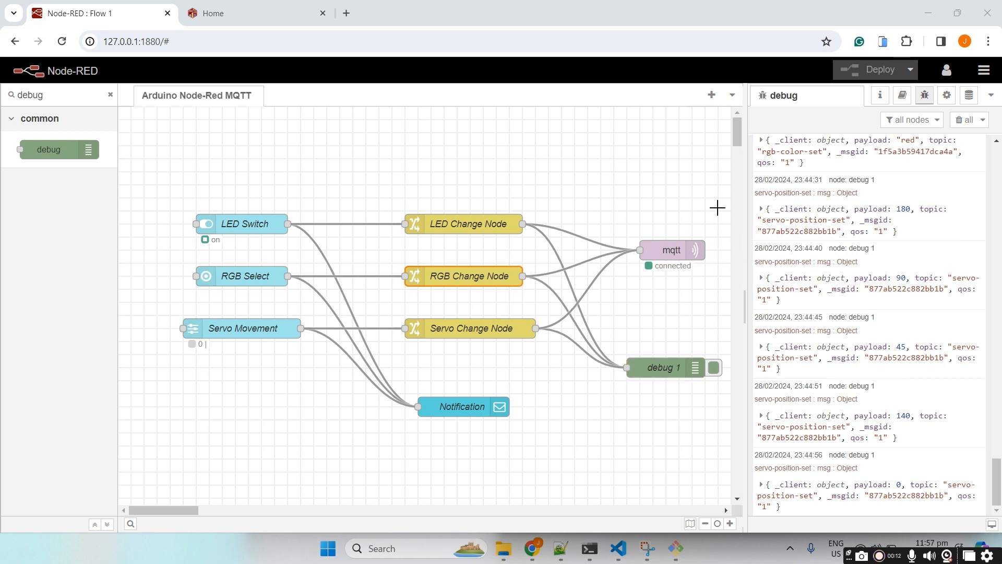
left_click(260, 21)
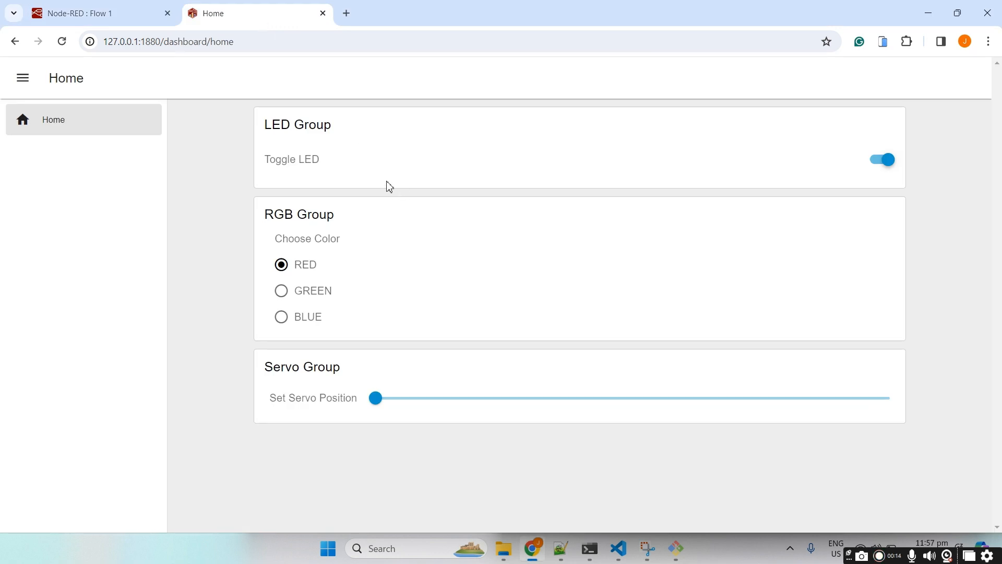
left_click(23, 78)
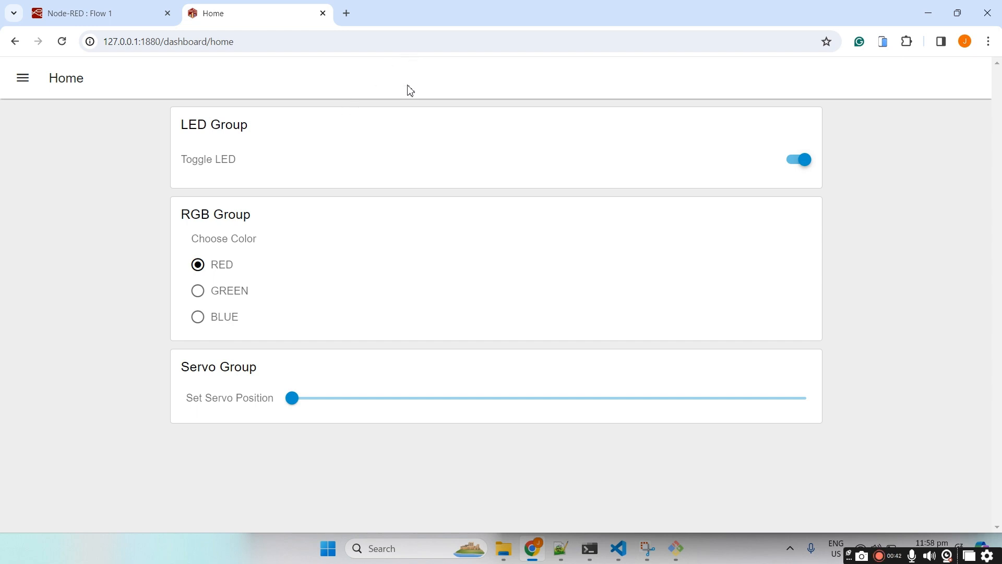
Clear all debug messages in the Node-RED editor and open the Node-Red MQTT Theme configuration node for editing
left_click(90, 18)
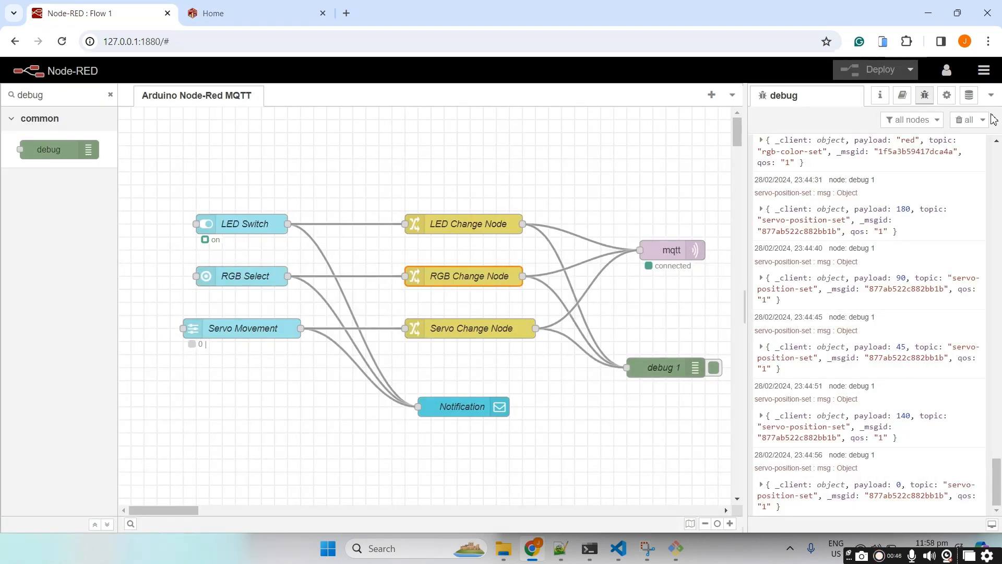
left_click(962, 122)
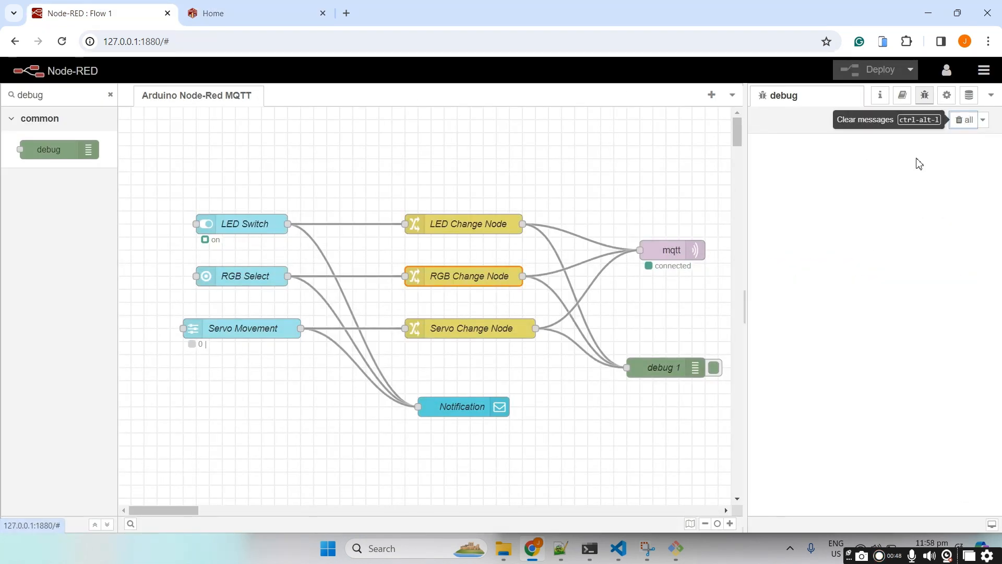
left_click(990, 95)
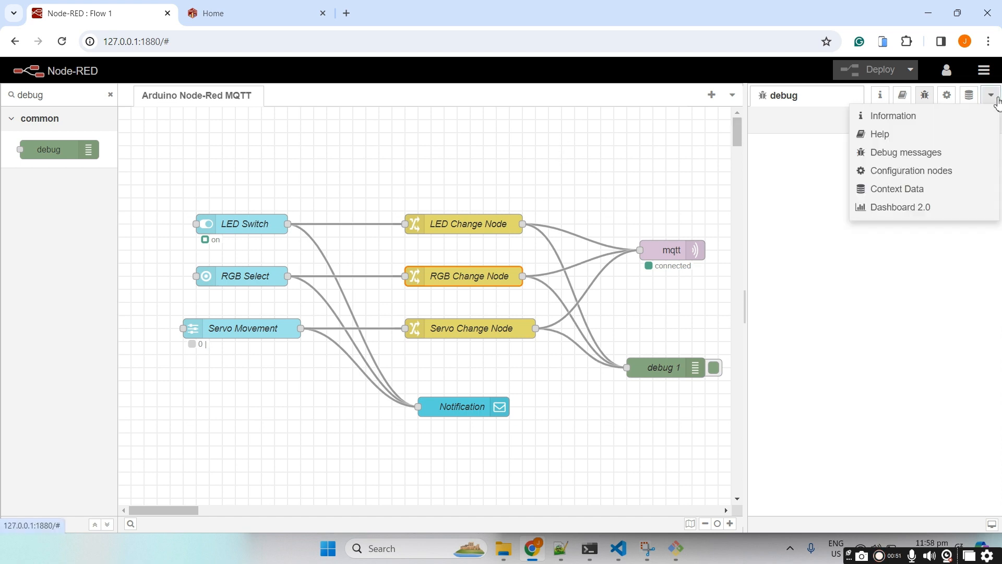
left_click(922, 170)
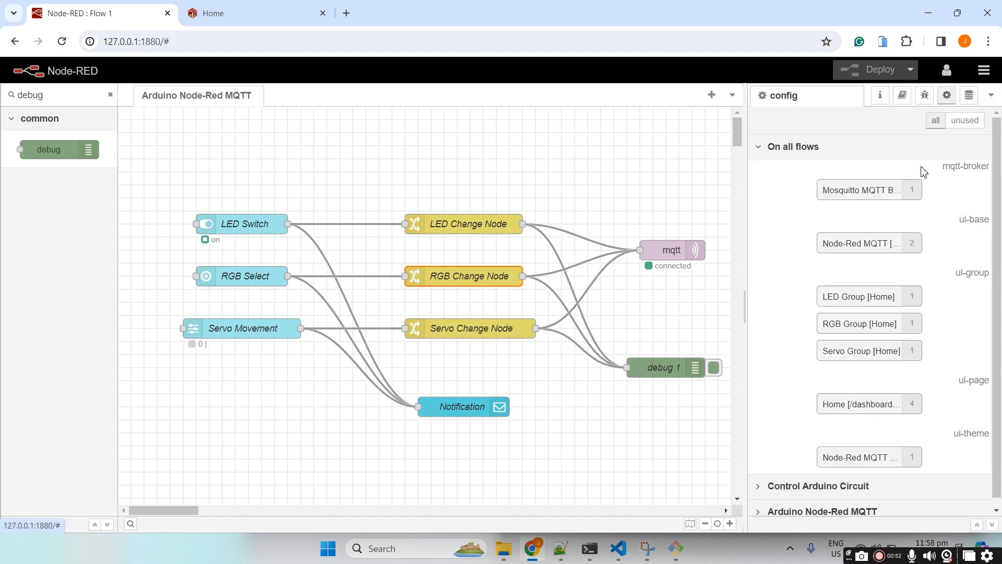
double_click(858, 465)
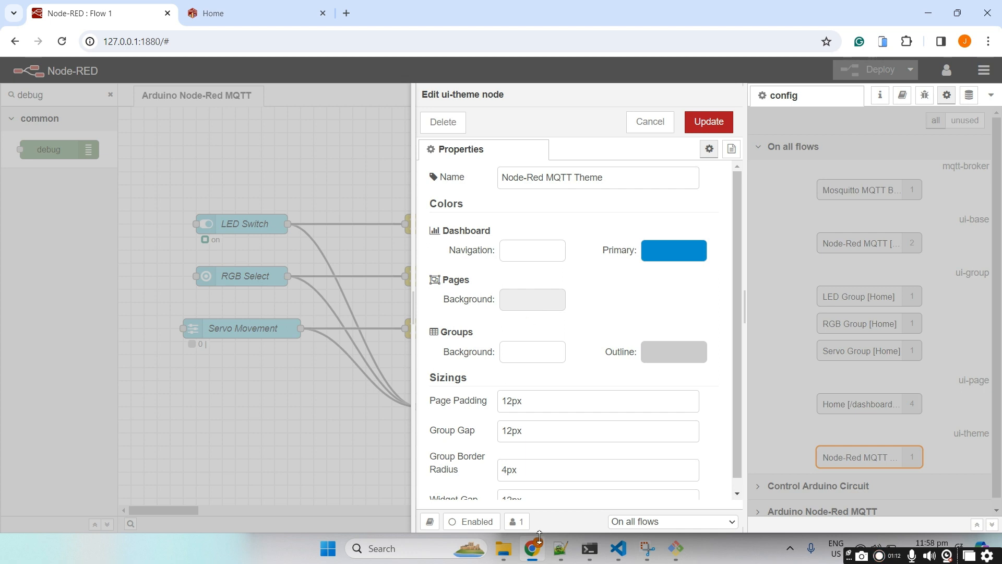
Look up the Navigation colour in the Notepad++ notes and set the theme's dashboard Navigation colour to #020045
left_click(545, 507)
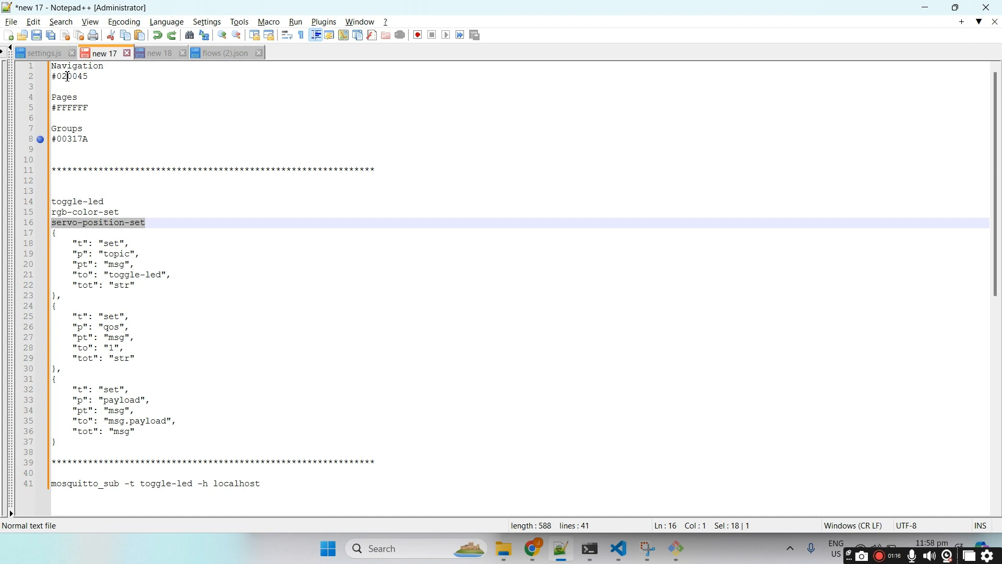
double_click(67, 77)
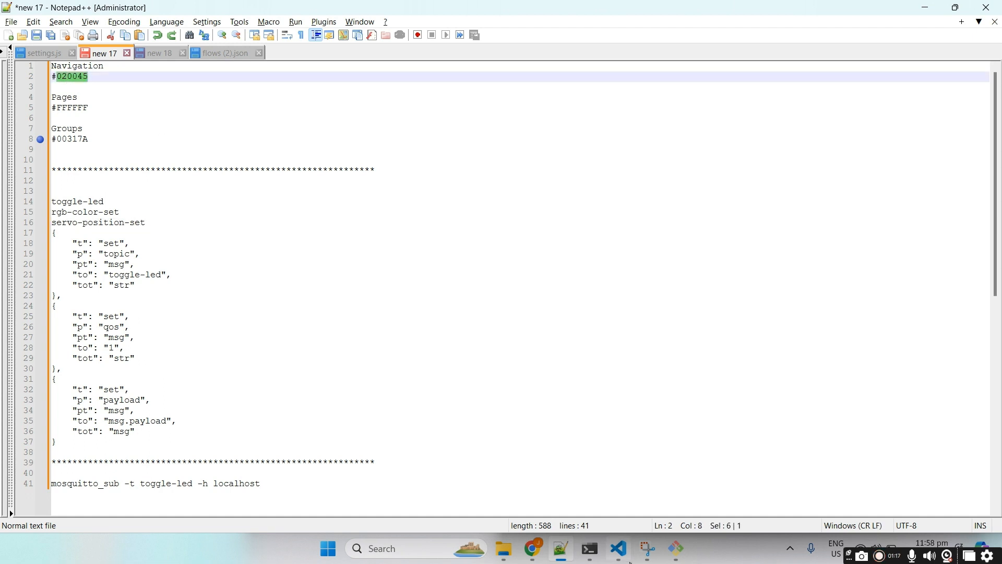
left_click(542, 553)
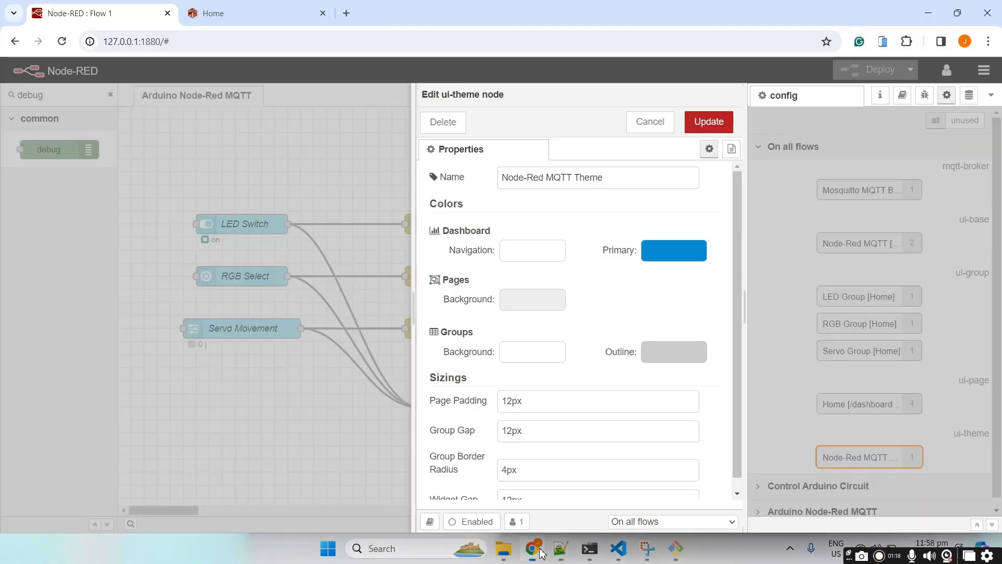
left_click(518, 257)
left_click(573, 414)
left_click(569, 393)
left_click(568, 395)
left_click_drag(558, 392, 640, 398)
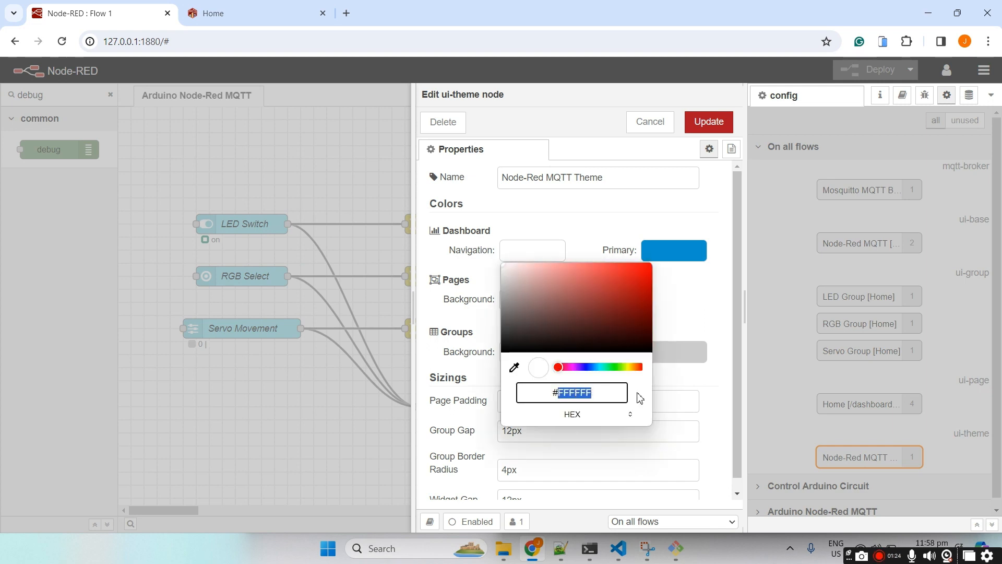
type("020045")
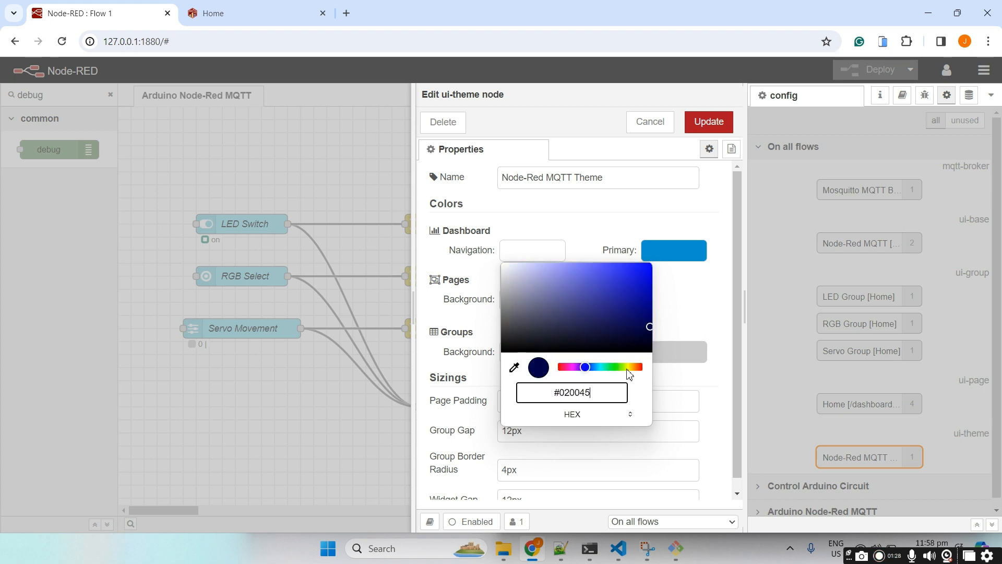
key("Return")
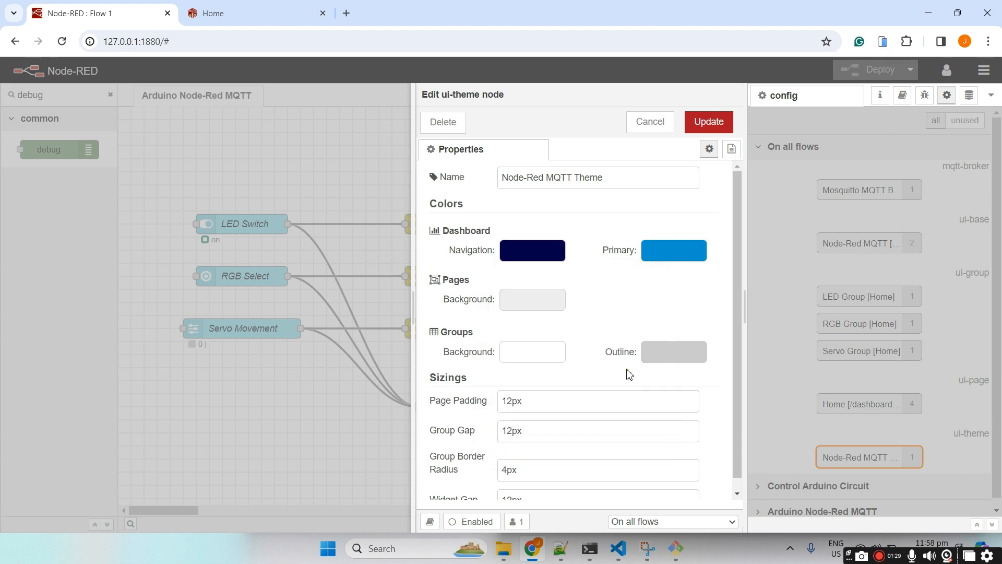
Update the theme node, deploy the flow and view the Home dashboard
left_click(710, 126)
left_click(839, 69)
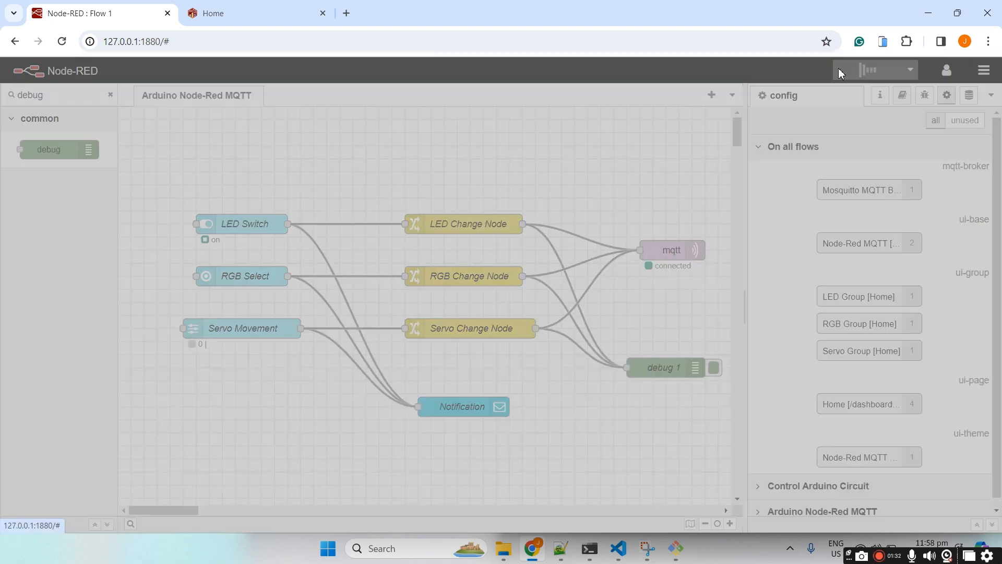
left_click(212, 13)
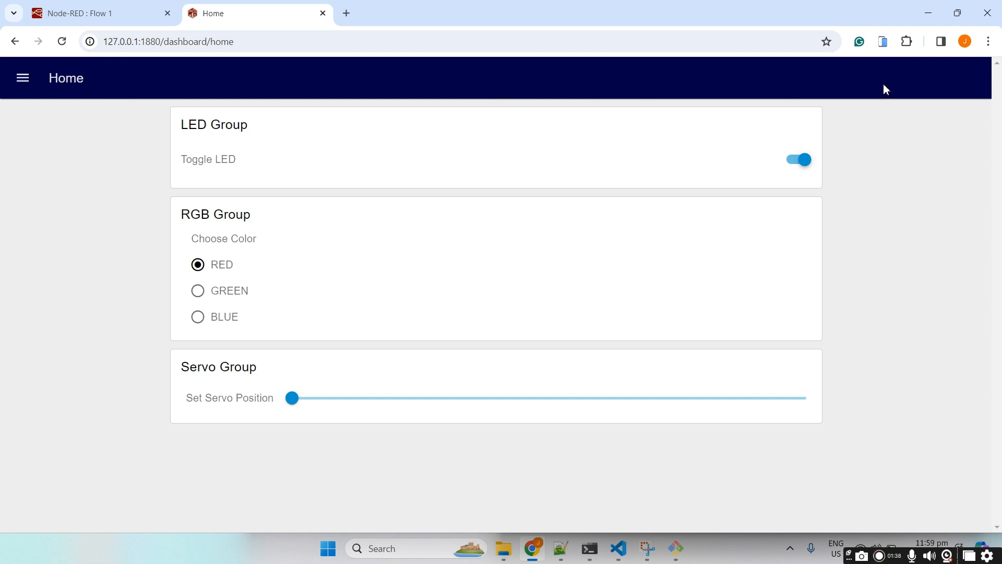
Look up the Groups colour in the Notepad++ notes and return to the Home dashboard in Chrome
left_click(68, 16)
left_click(560, 549)
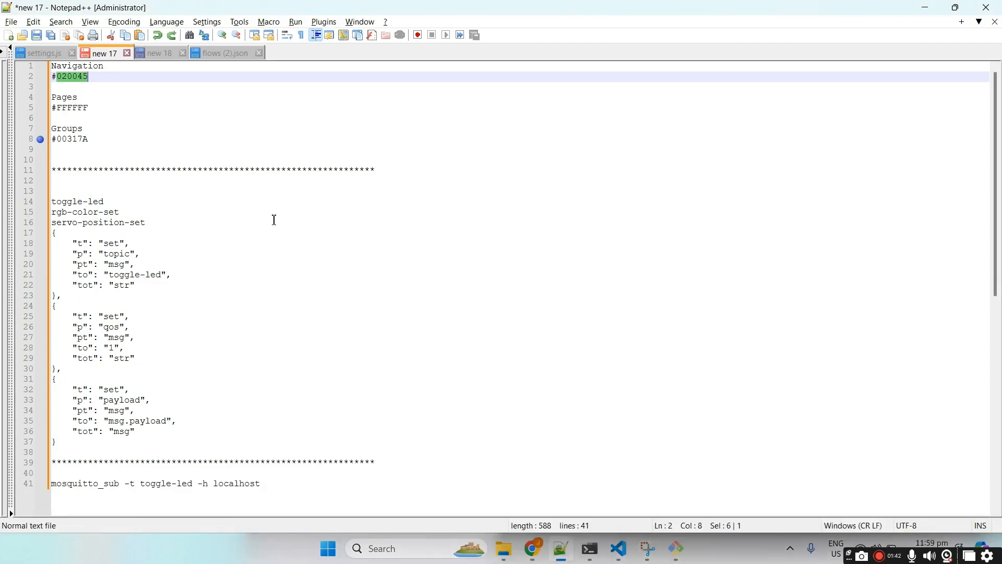
left_click_drag(95, 142, 65, 142)
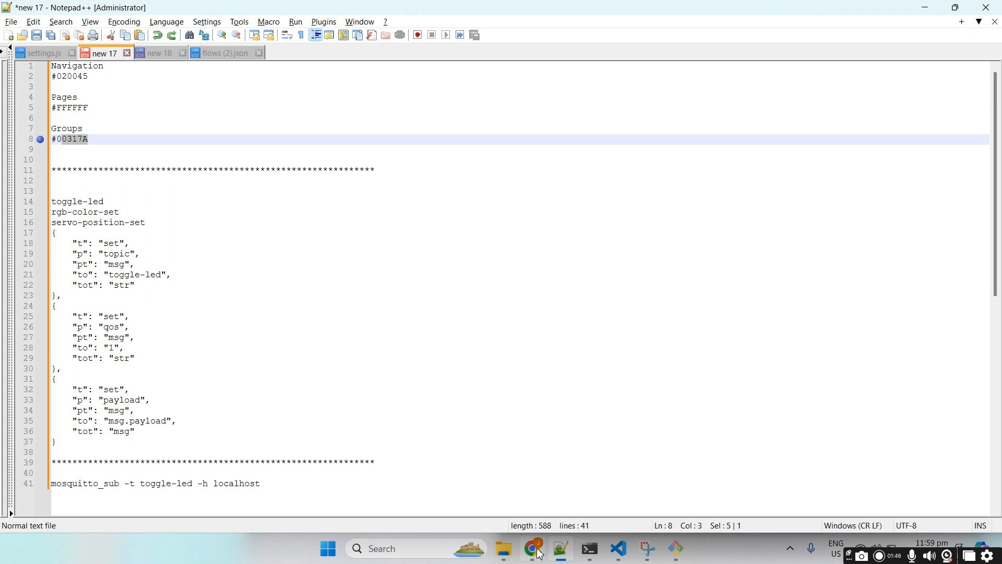
mouse_move(540, 555)
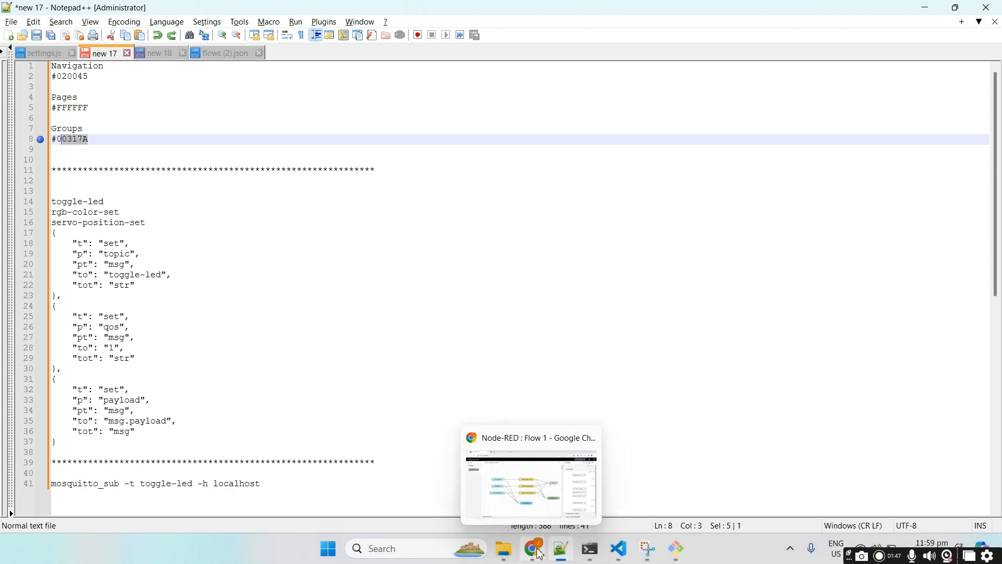
left_click(527, 523)
left_click(239, 14)
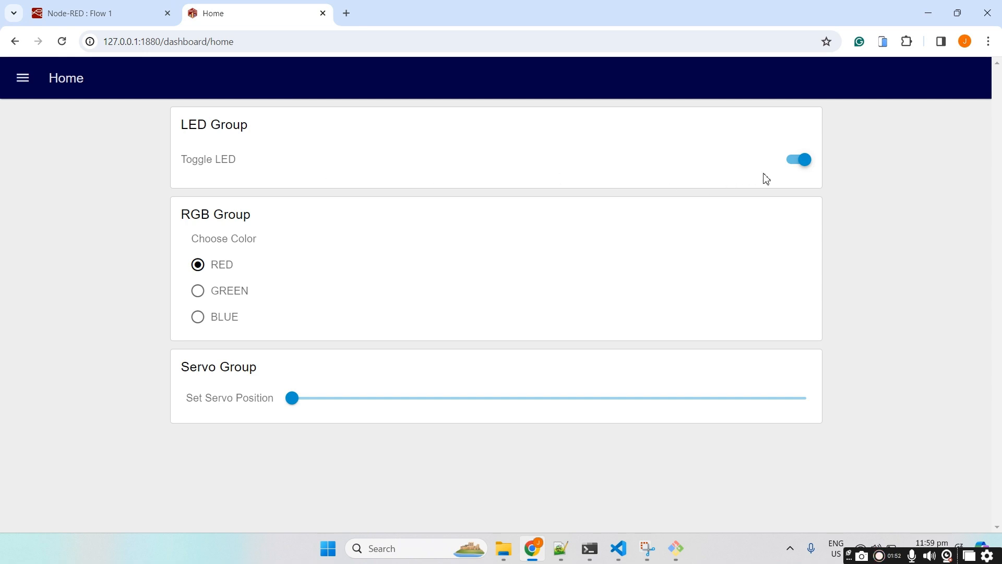
Open the Node-Red MQTT Theme node in the Node-RED editor and set its Groups background colour to #00317A
left_click(73, 18)
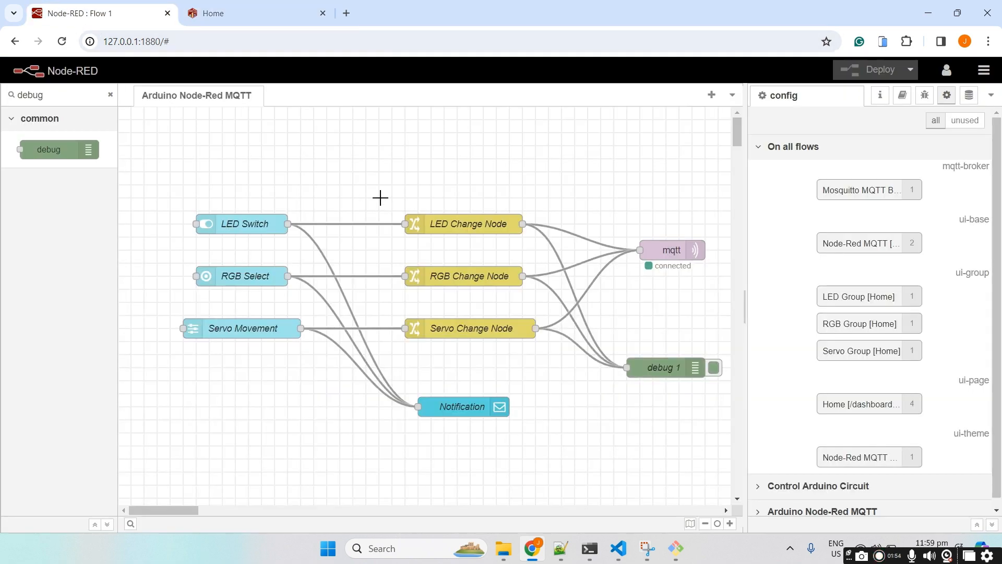
double_click(851, 459)
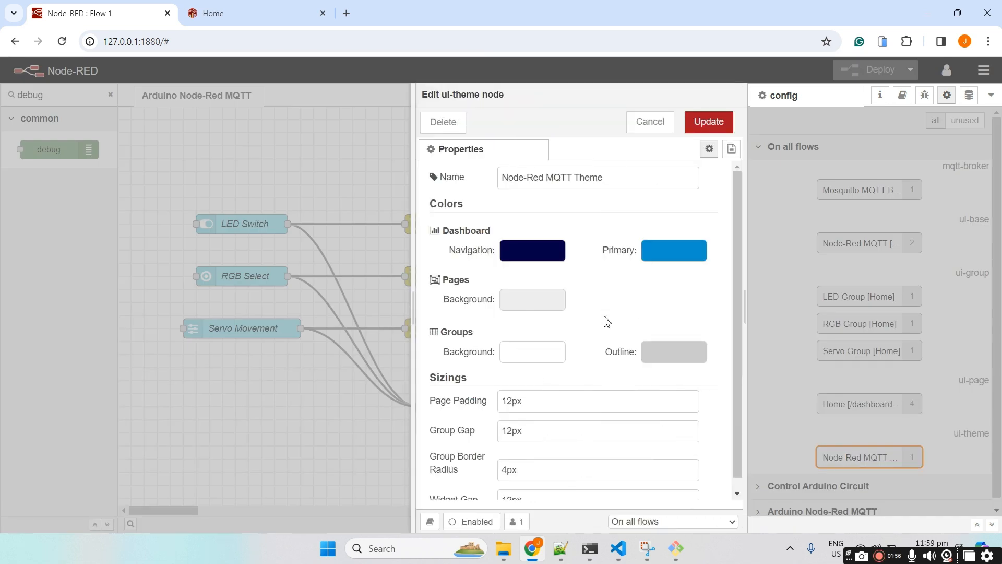
left_click(513, 359)
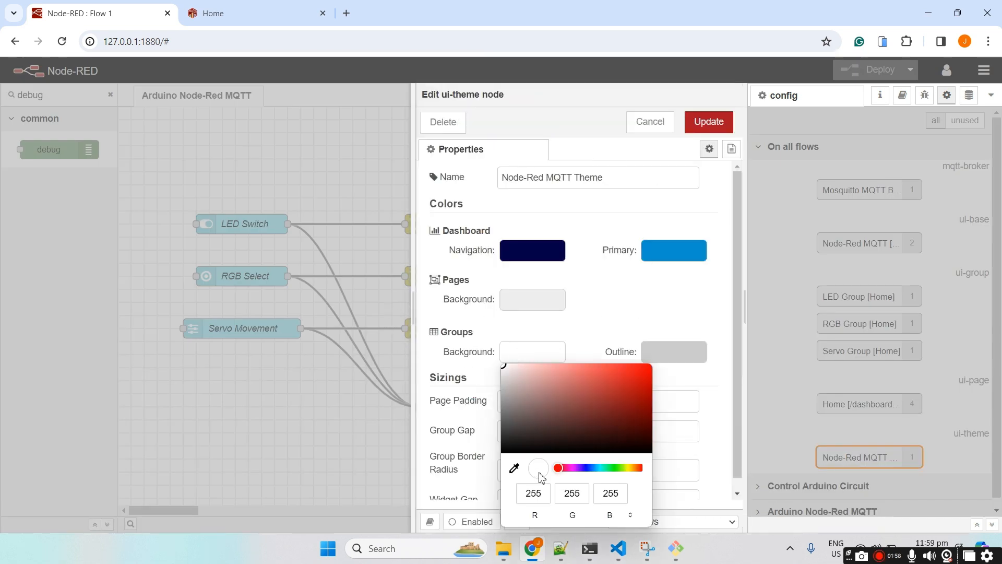
left_click(557, 518)
left_click(574, 494)
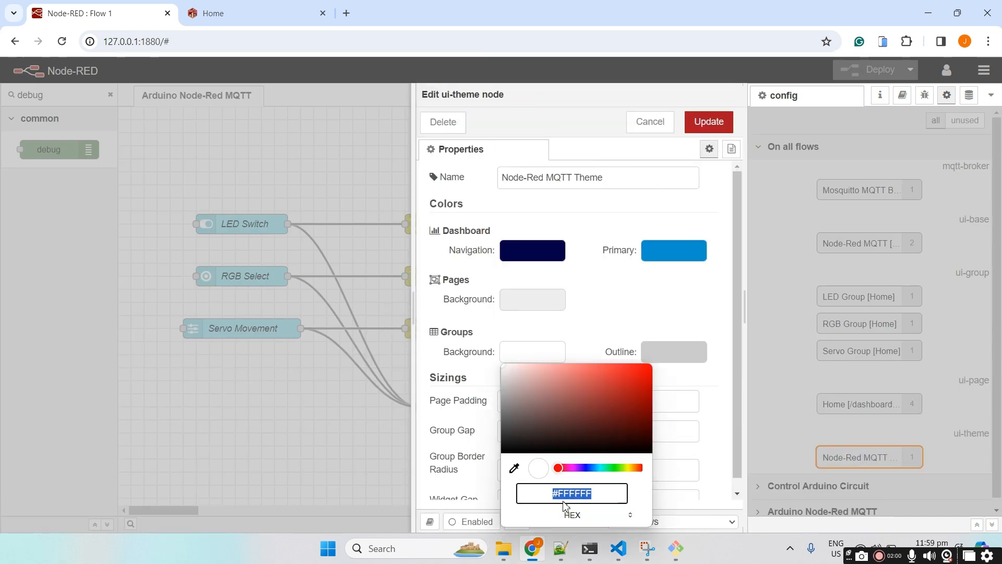
left_click(564, 496)
left_click_drag(559, 494, 653, 495)
type("00")
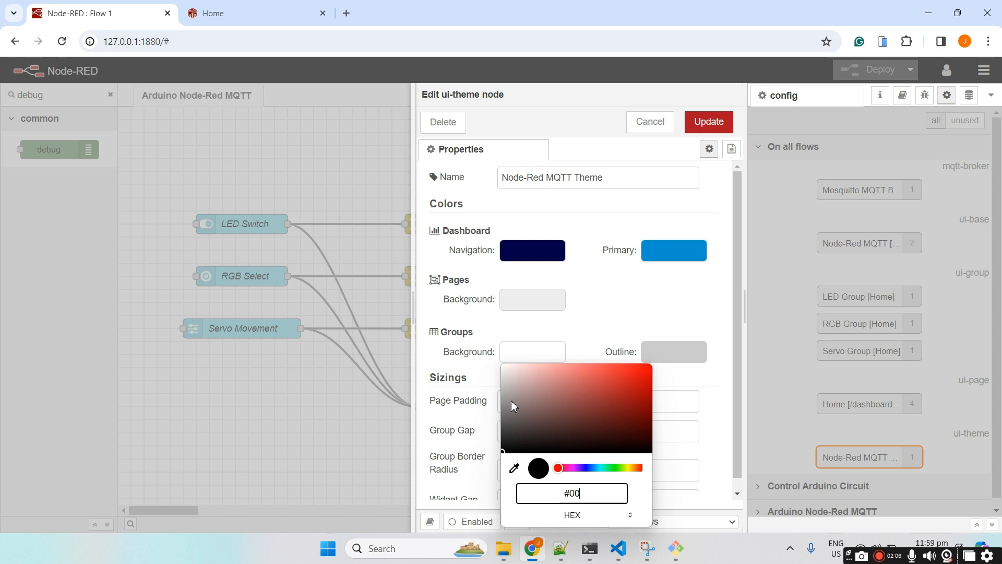
type("317A")
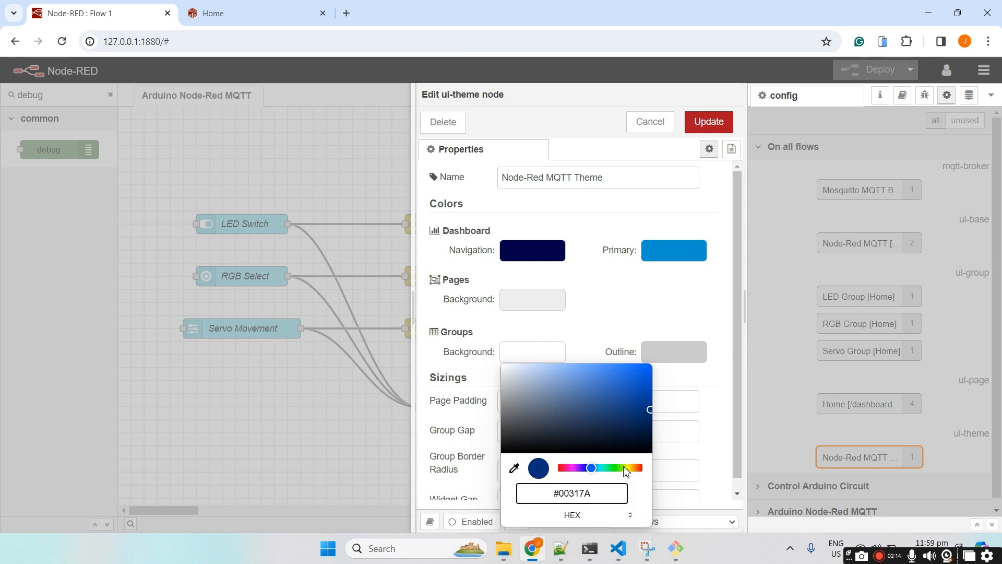
key("Return")
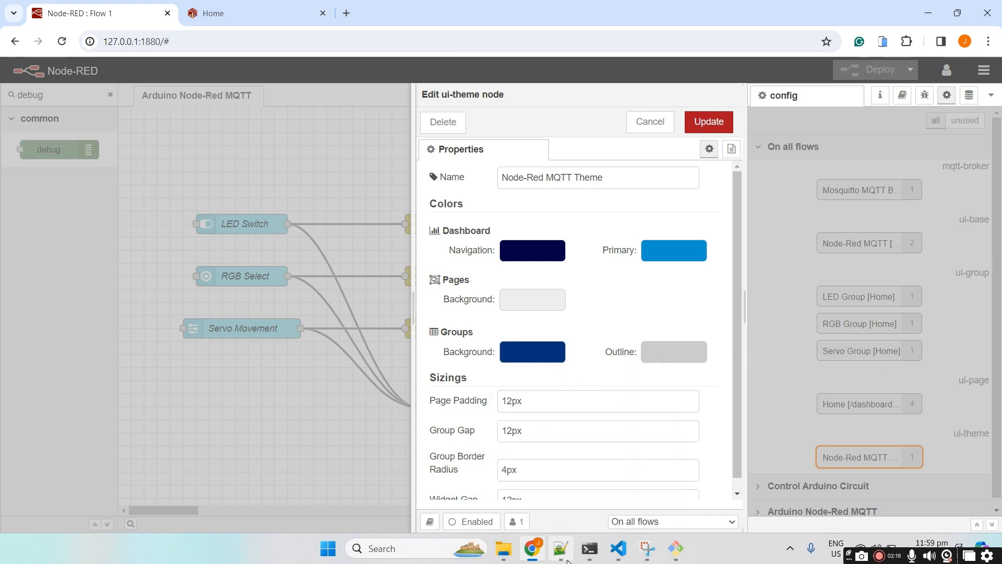
Recheck the notes in Notepad++, then update the theme node in Chrome and deploy the flow to the Home dashboard
left_click(564, 553)
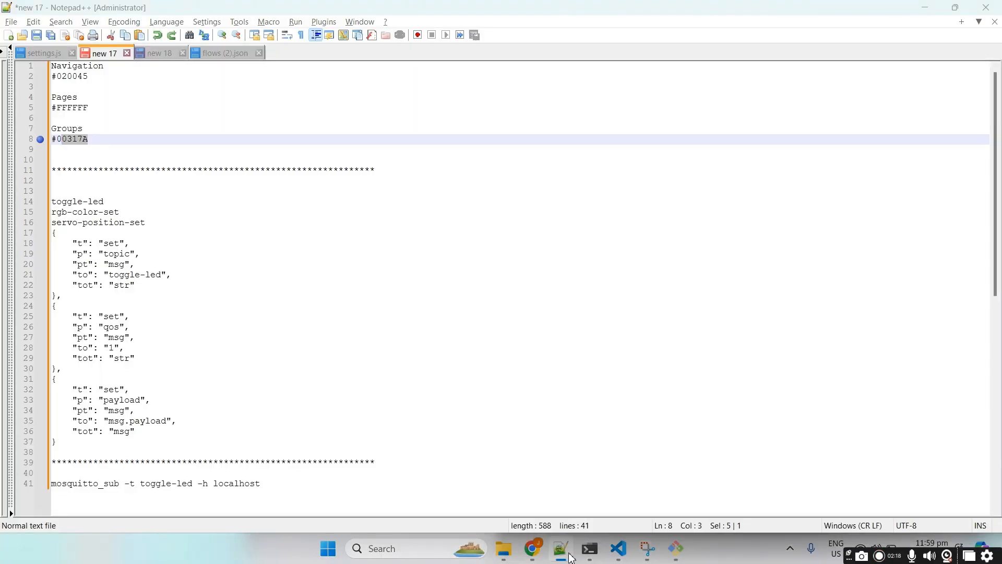
left_click(534, 549)
left_click(708, 120)
left_click(877, 70)
left_click(282, 16)
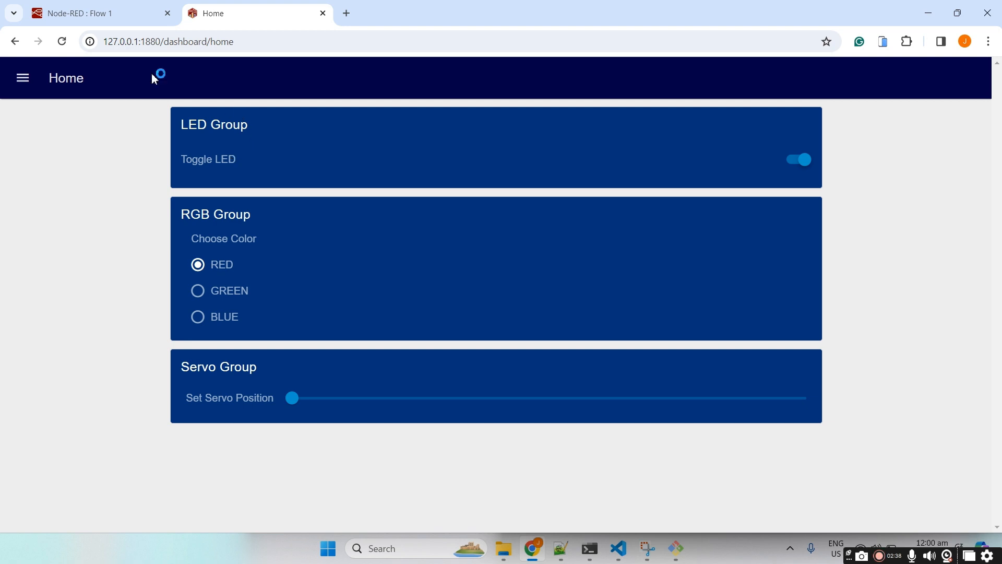
Reopen the Node-Red MQTT Theme node and compare its colour and sizing properties with the Home dashboard
left_click(97, 14)
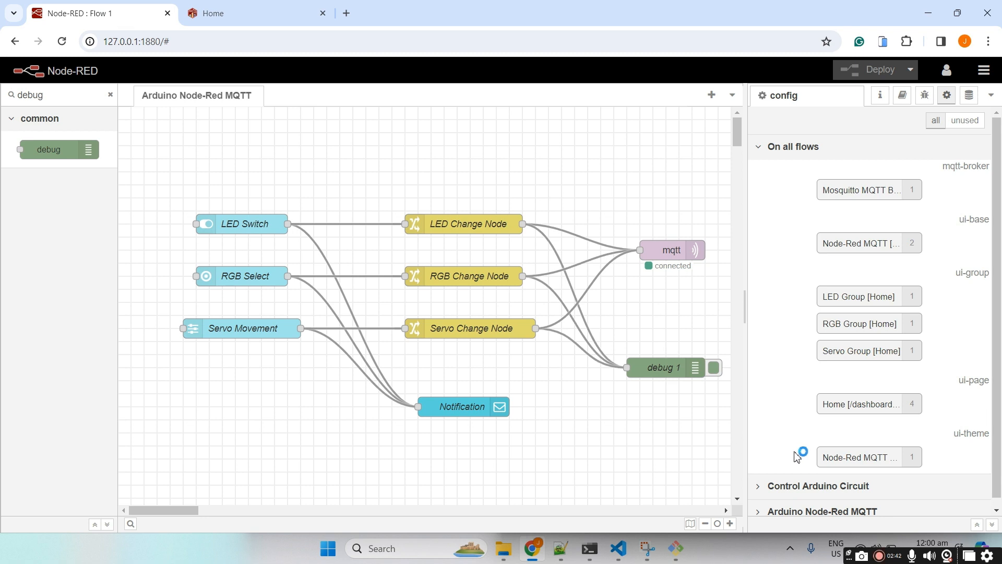
double_click(846, 457)
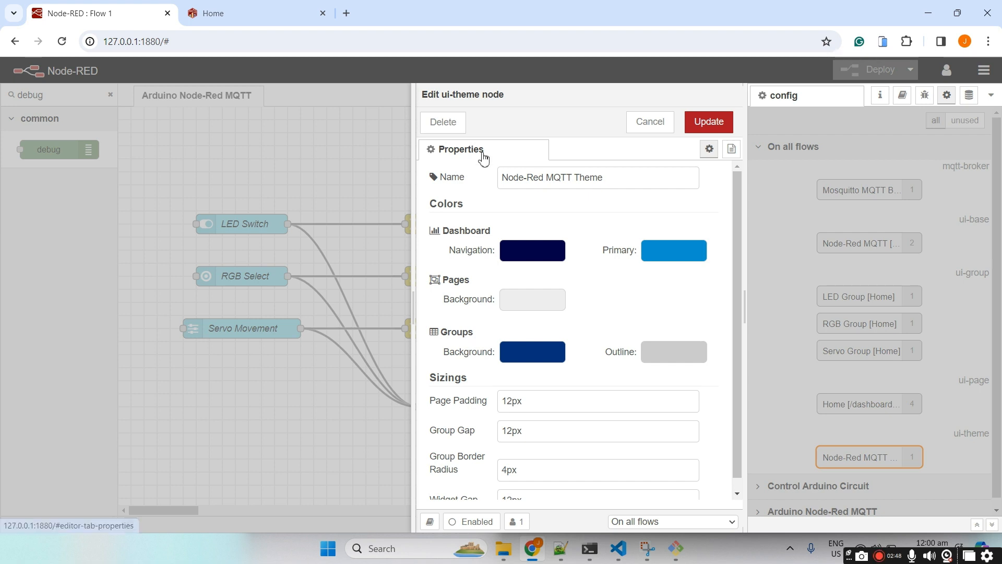
left_click(257, 25)
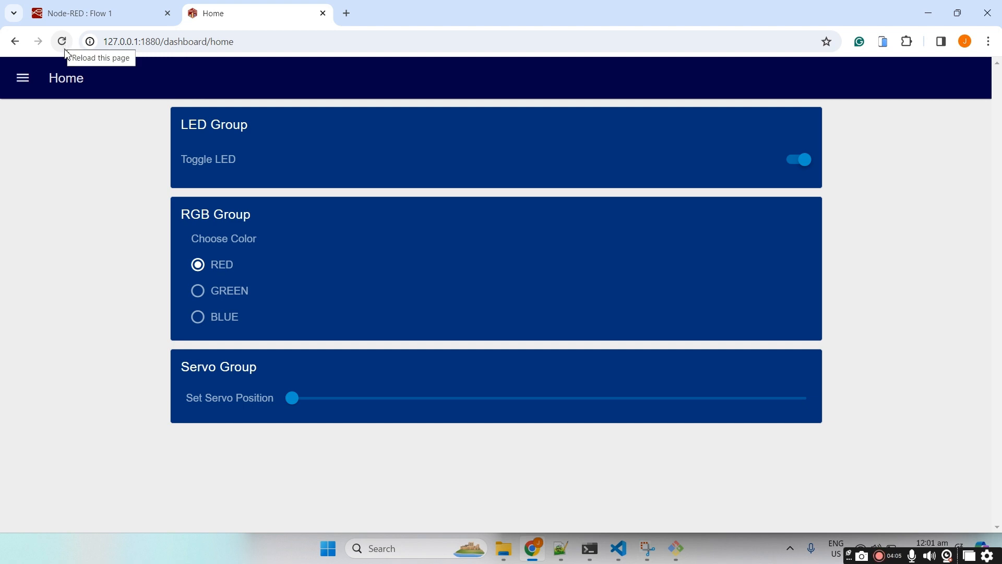
left_click(117, 23)
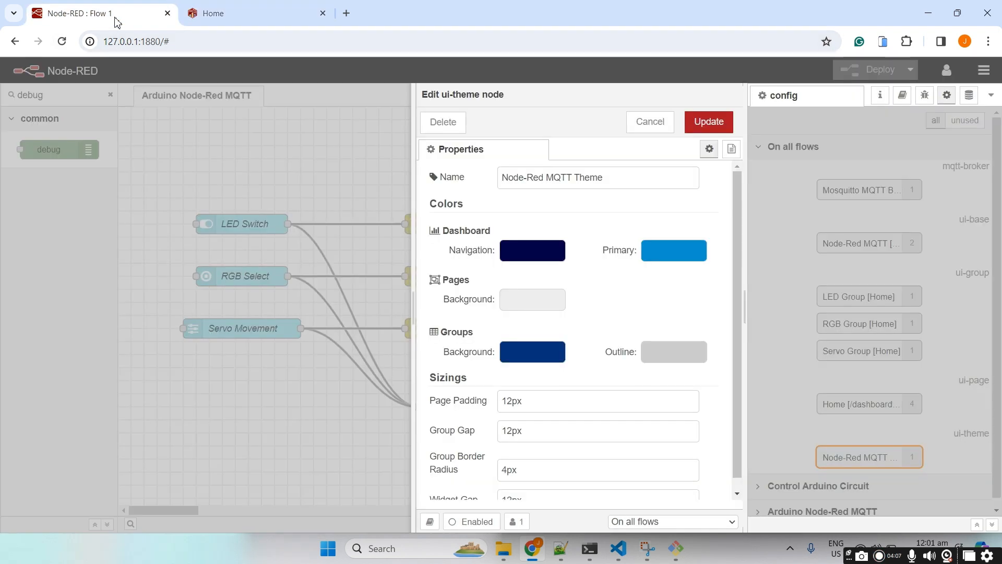
left_click(196, 25)
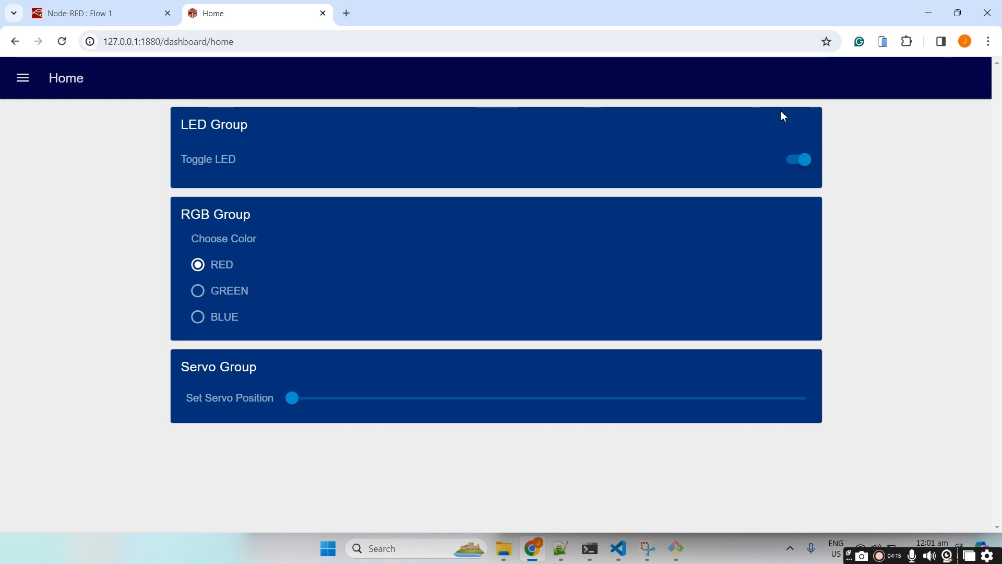
Preview the Home dashboard in the mobile phone simulator, then close the theme node in the Node-RED editor without changes
left_click(883, 42)
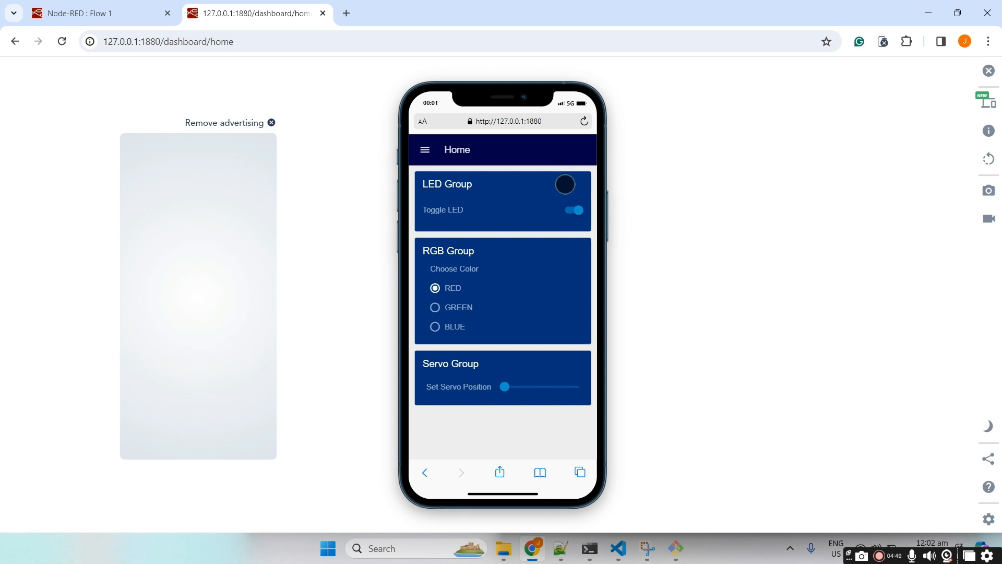
left_click(82, 6)
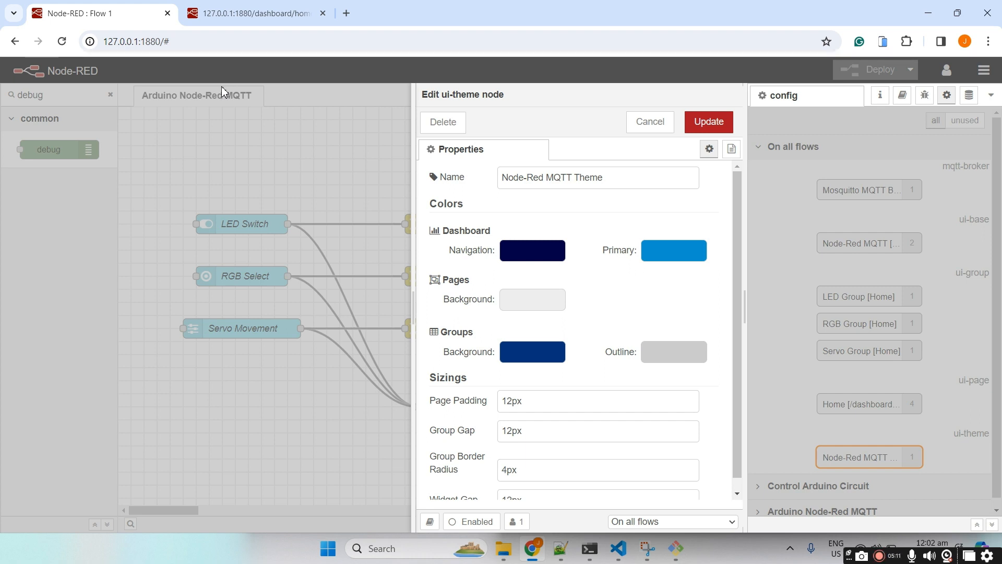
left_click(650, 123)
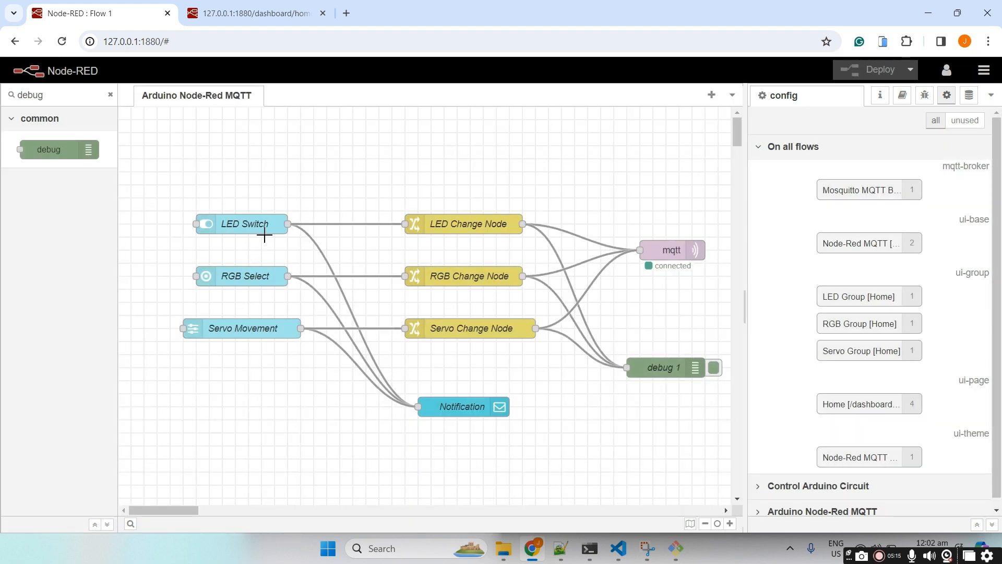